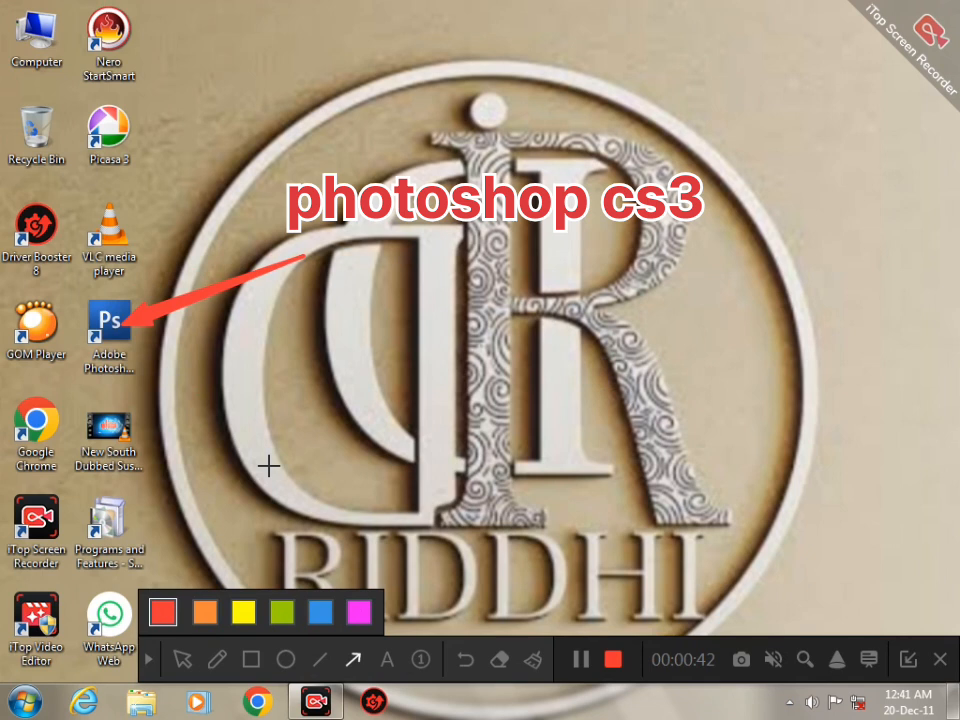
# Step: Launch Adobe Photoshop CS3 from the desktop
pyautogui.hotkey('ctrl', 'z')
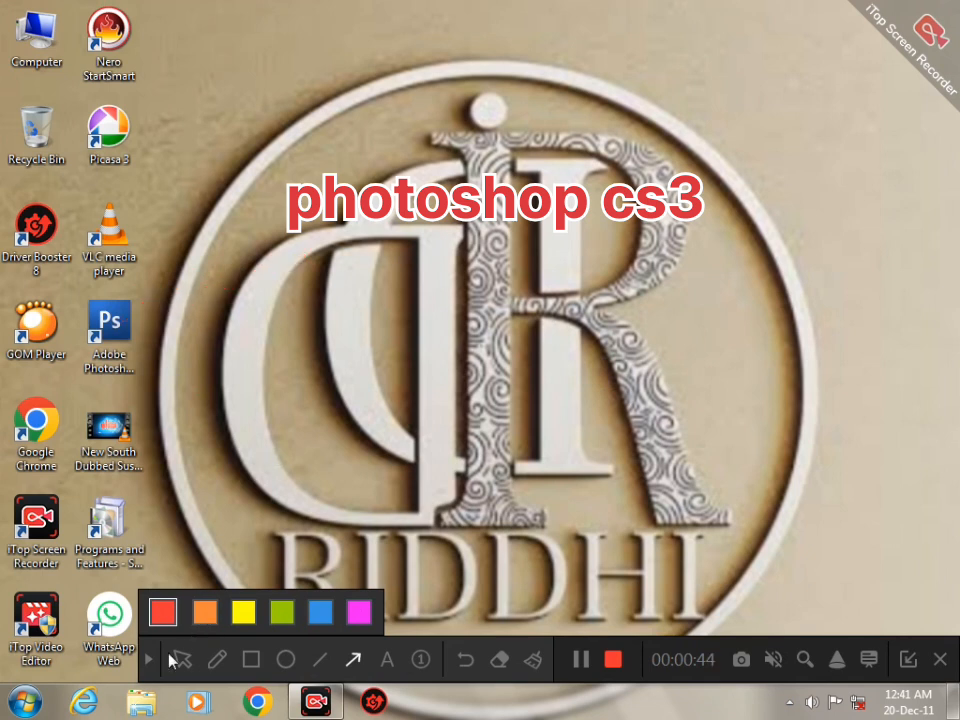
pyautogui.hotkey('ctrl', 'z')
pyautogui.click(148, 659)
pyautogui.doubleClick(116, 335)
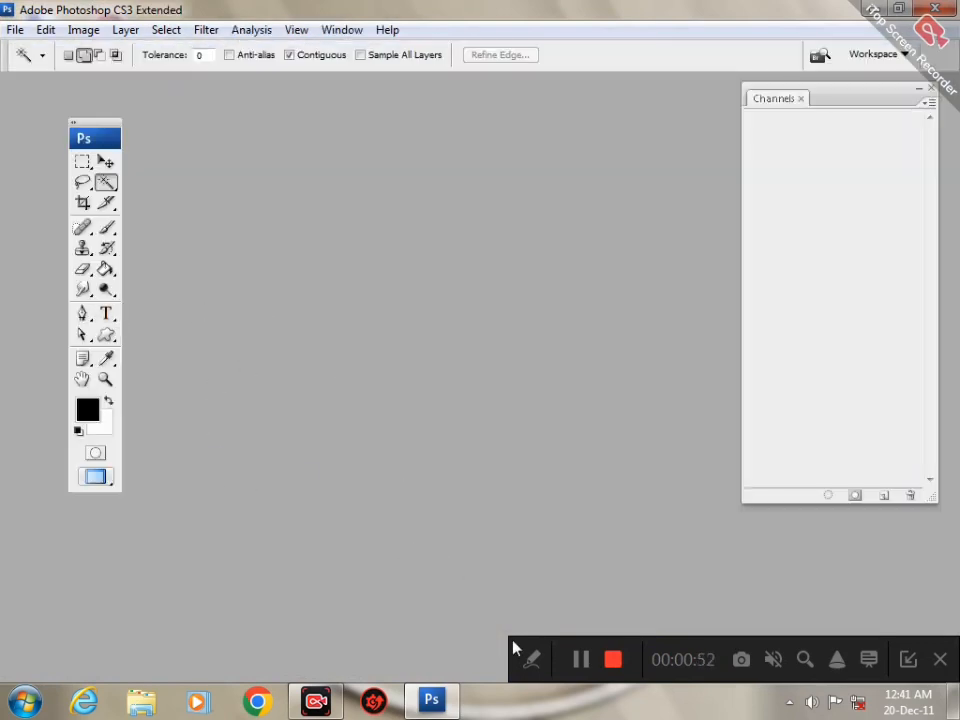
pyautogui.click(531, 659)
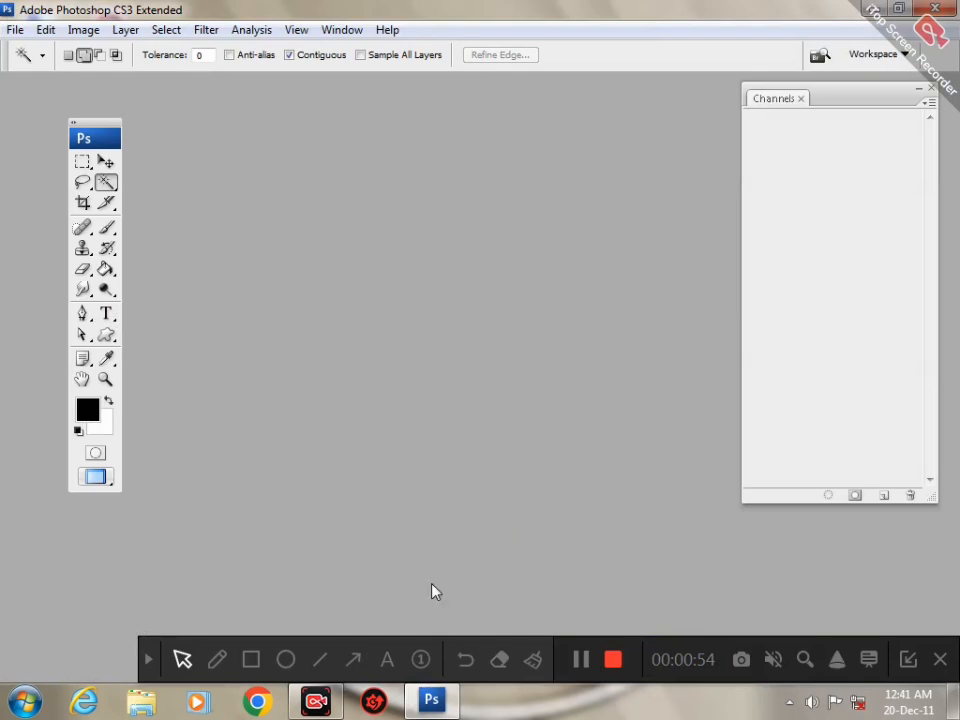
pyautogui.click(353, 659)
pyautogui.moveTo(262, 312)
pyautogui.mouseDown()
pyautogui.moveTo(116, 180)
pyautogui.moveTo(128, 183)
pyautogui.mouseUp()
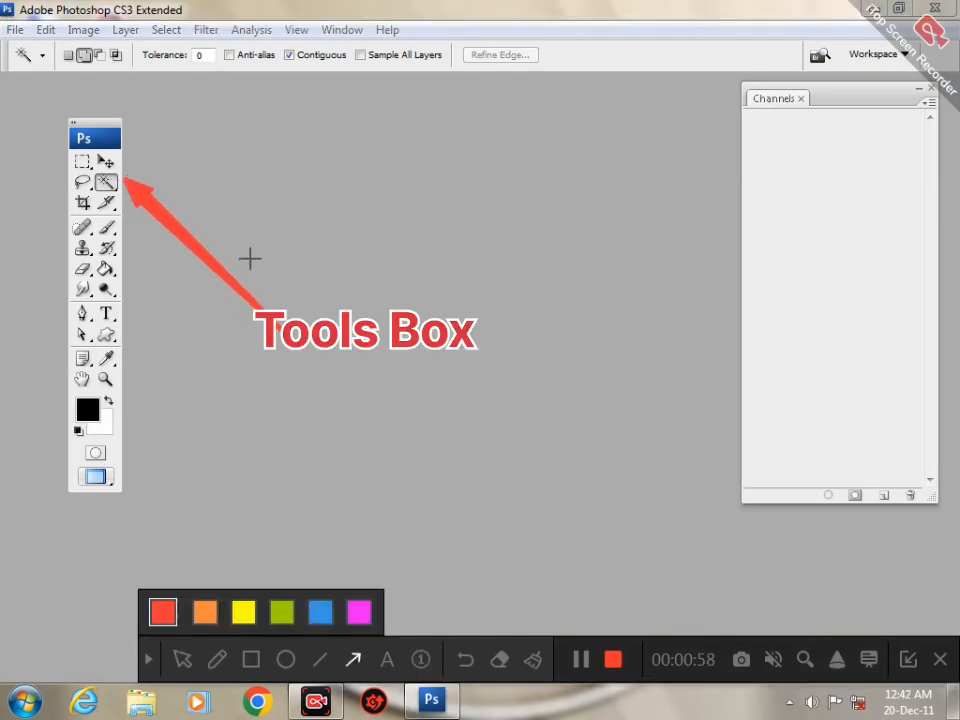
pyautogui.moveTo(330, 255); pyautogui.dragTo(330, 32)
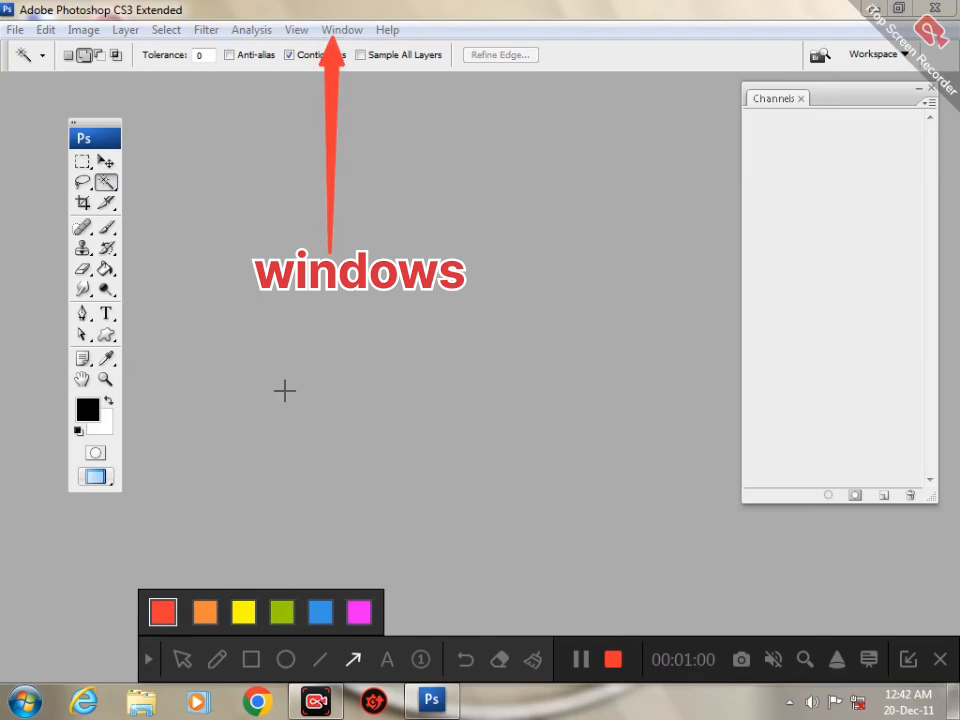
pyautogui.click(150, 660)
pyautogui.click(352, 33)
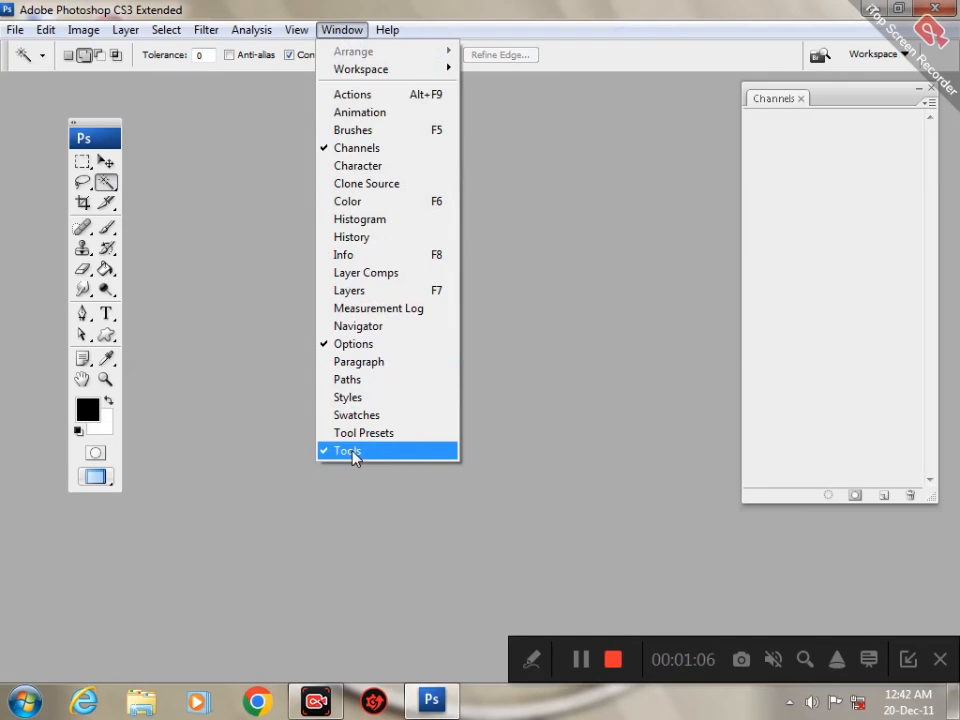
pyautogui.click(283, 462)
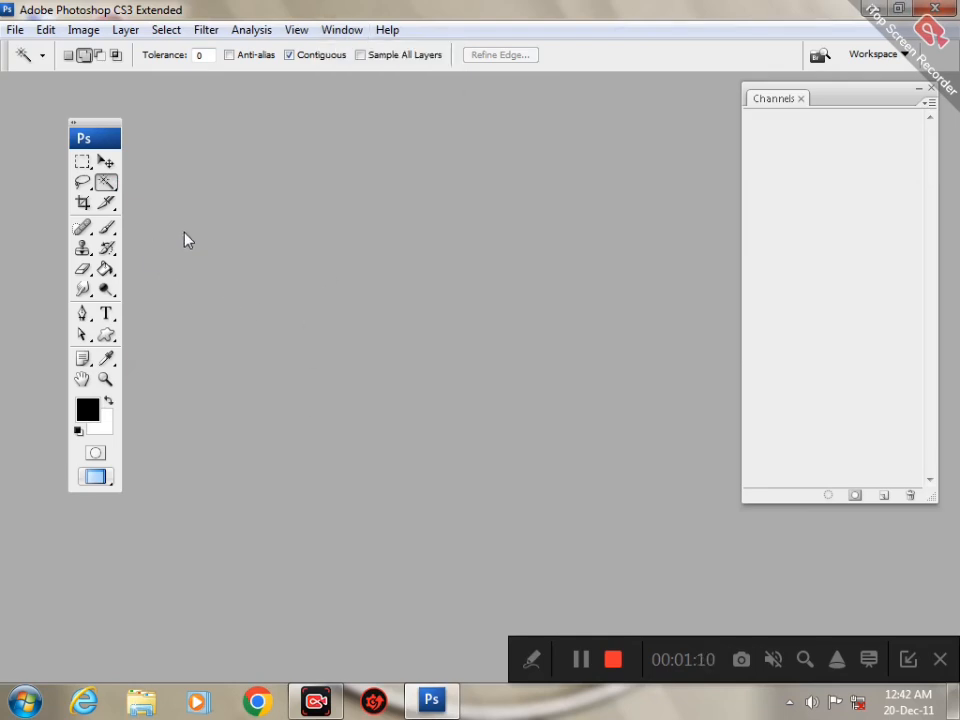
# Step: Open the file 1.psd from the Tuleep folder
pyautogui.doubleClick(277, 220)
pyautogui.click(238, 152)
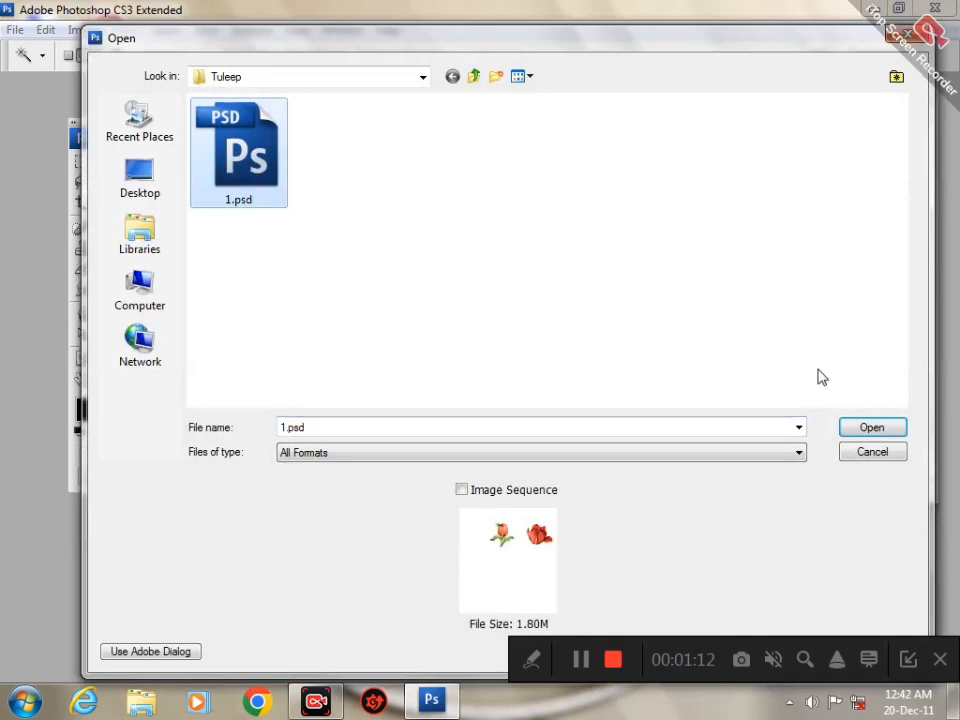
pyautogui.click(871, 427)
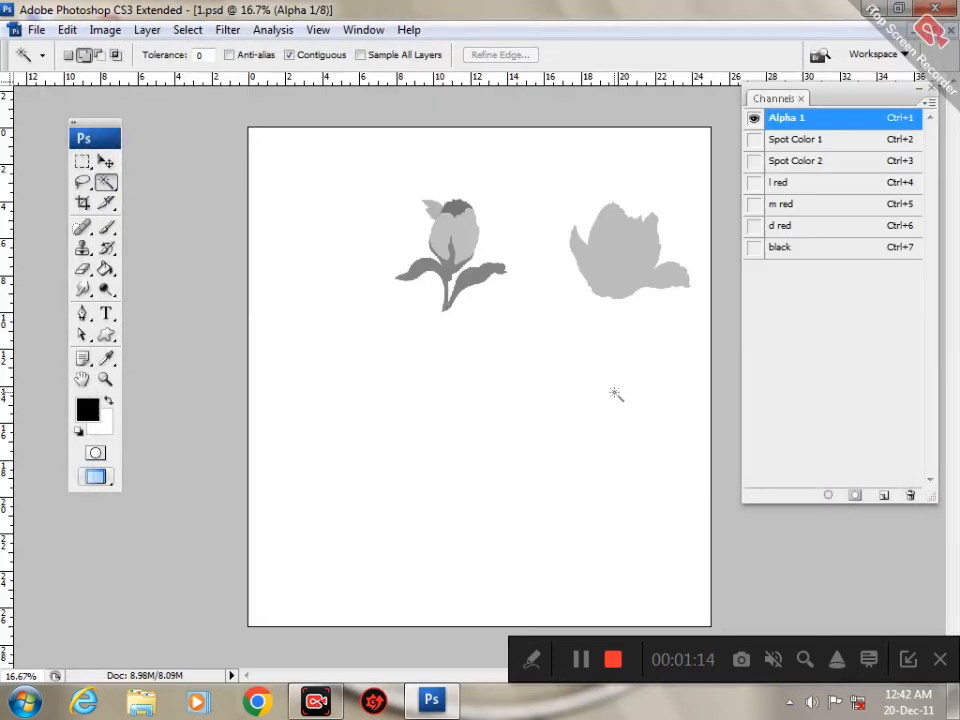
# Step: Make every channel from Spot Color 1 to black visible together with Alpha 1
pyautogui.hotkey('alt', 'v')
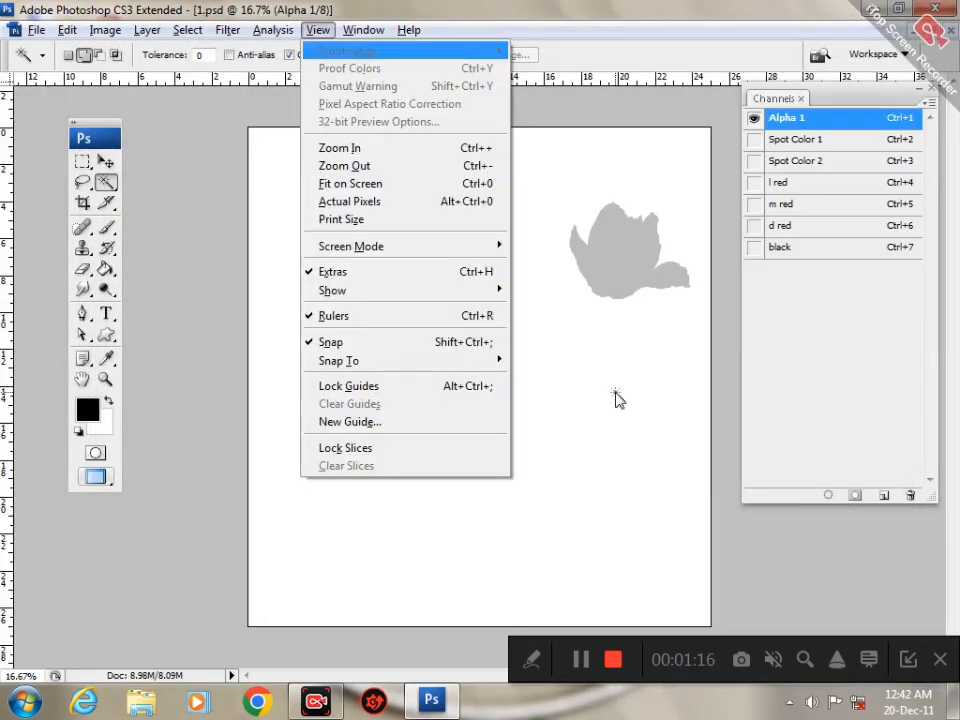
pyautogui.click(617, 398)
pyautogui.hotkey('ctrl', 'd')
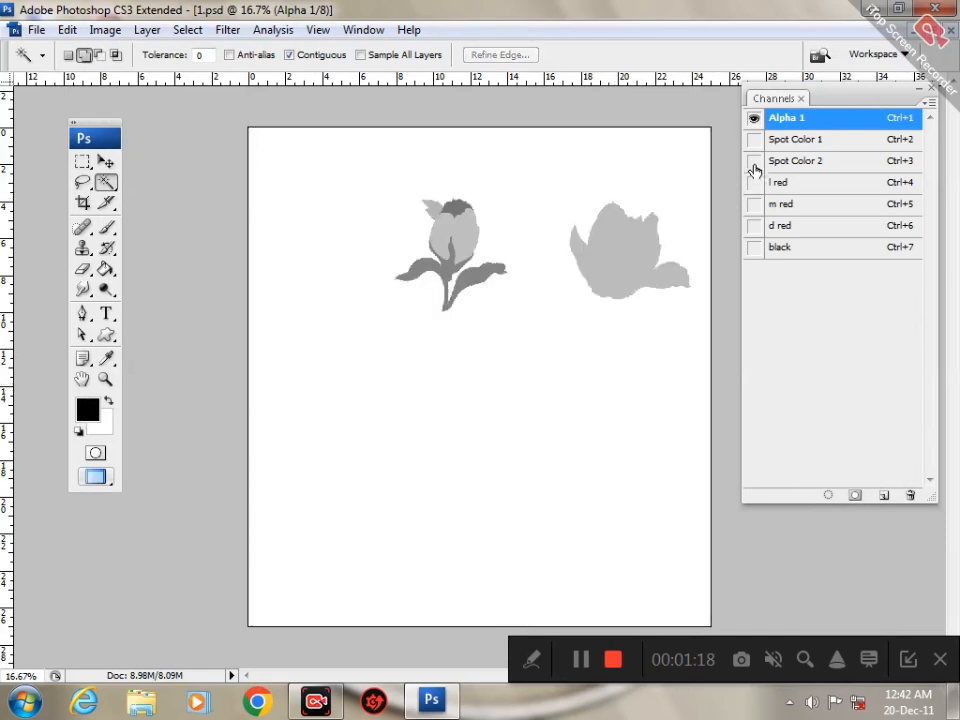
pyautogui.moveTo(754, 139); pyautogui.dragTo(748, 300)
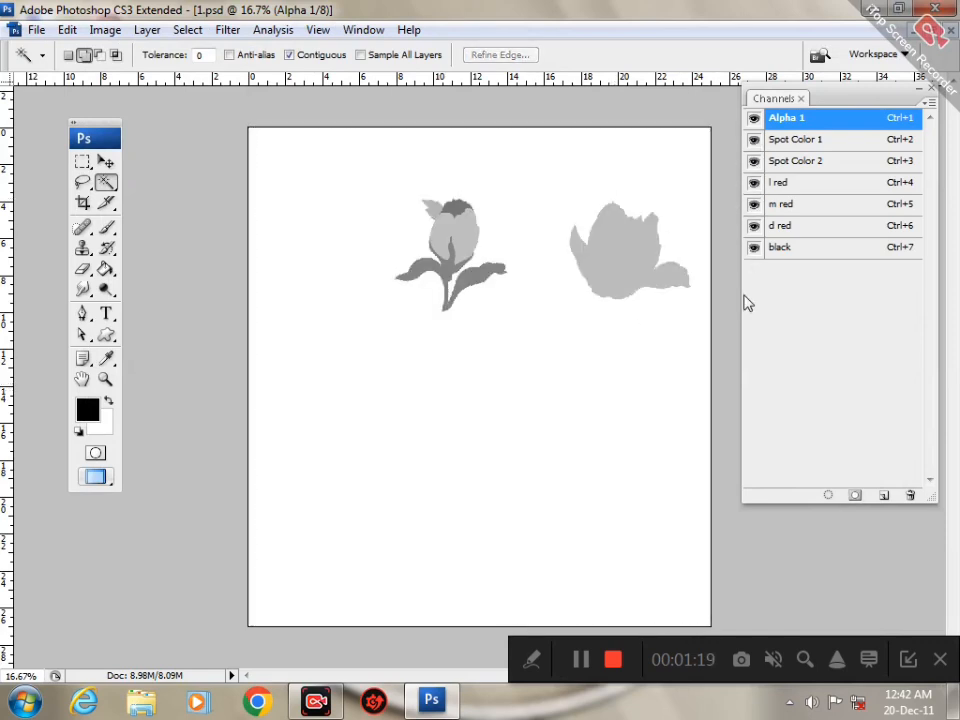
pyautogui.click(532, 665)
pyautogui.click(353, 660)
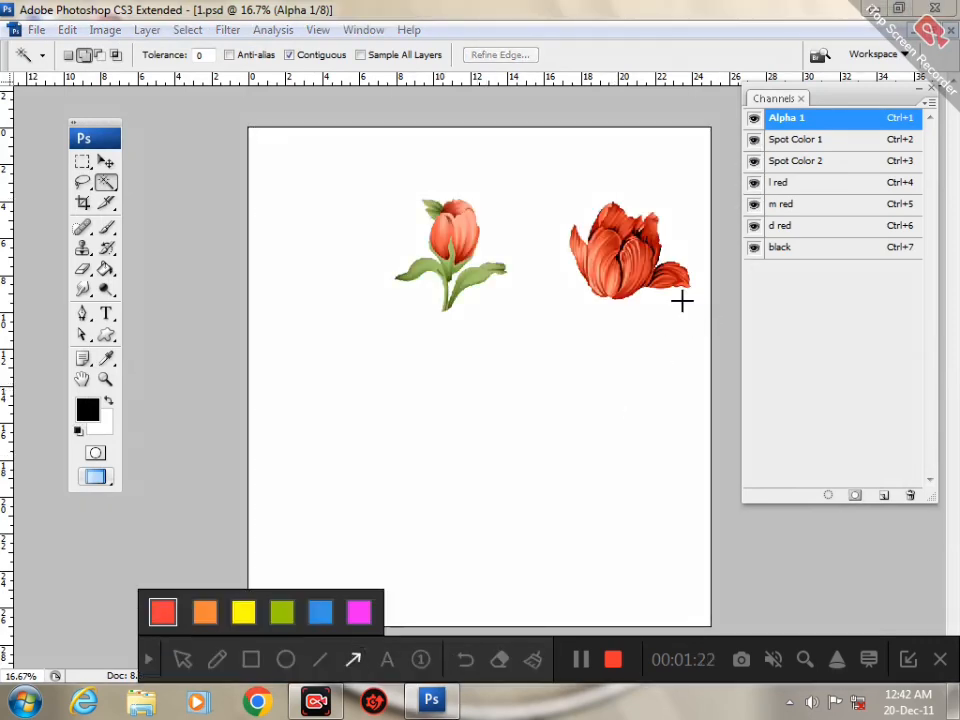
pyautogui.moveTo(606, 408); pyautogui.dragTo(745, 180)
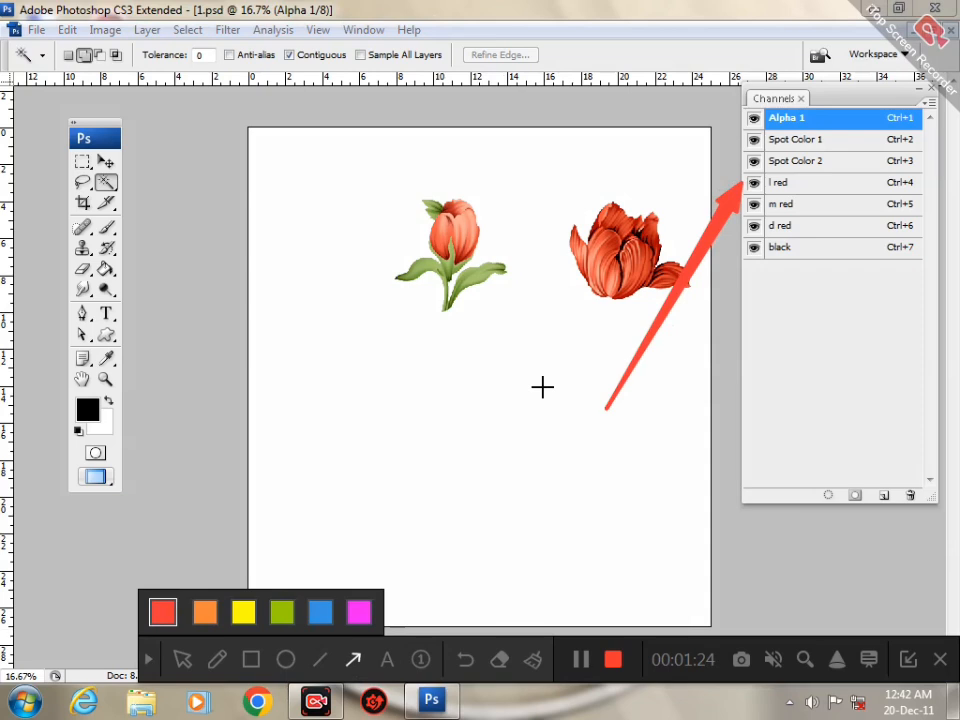
pyautogui.click(146, 664)
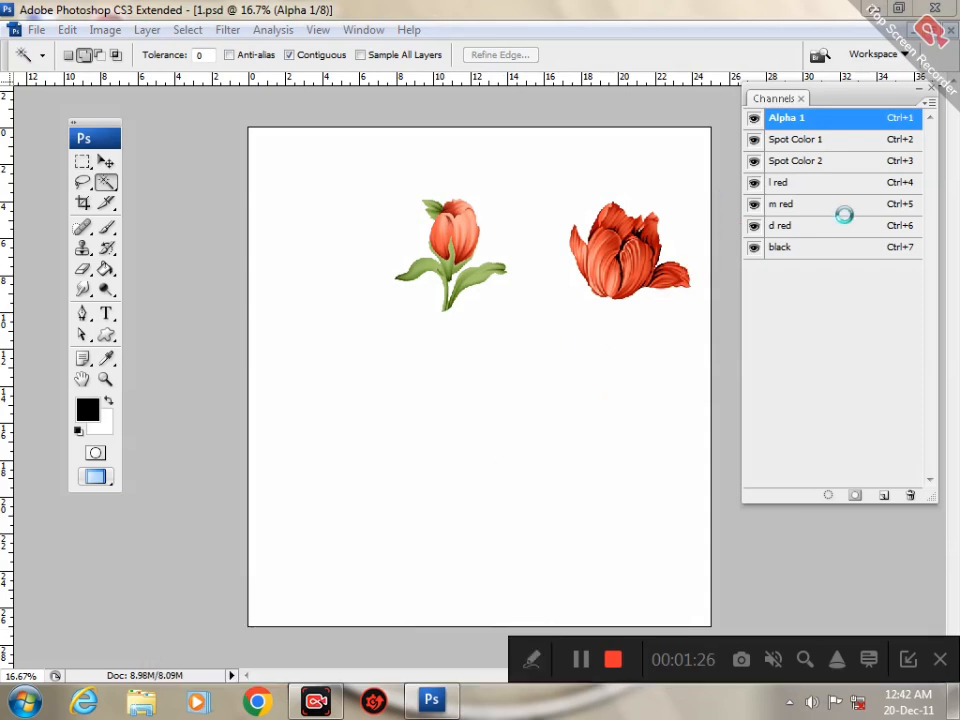
# Step: View the individual channels one at a time from d red up to Alpha 1
pyautogui.click(754, 247)
pyautogui.click(793, 226)
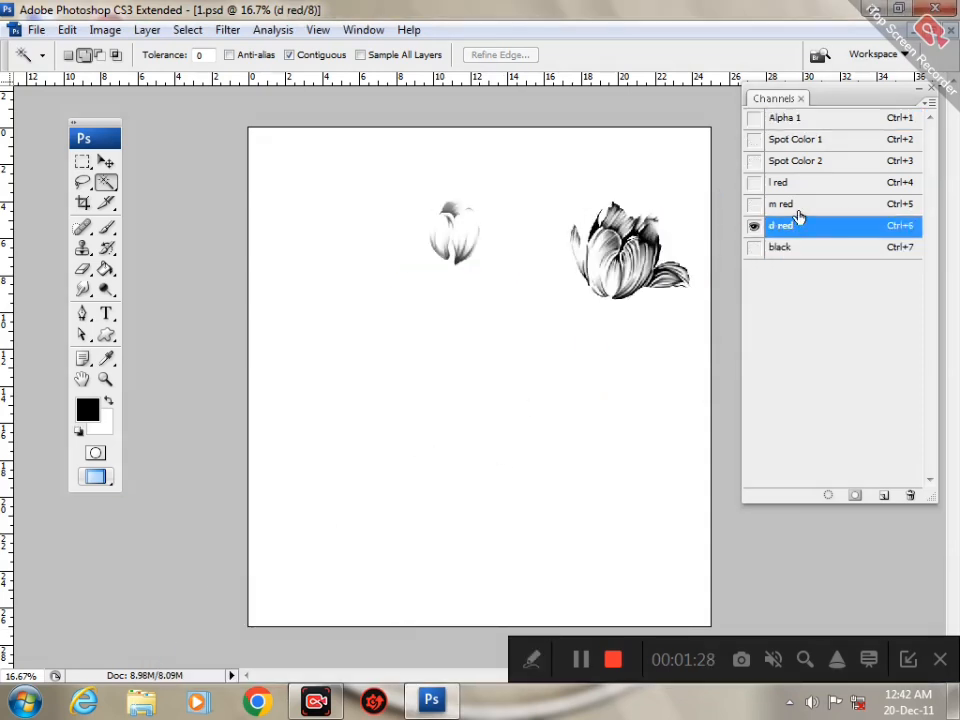
pyautogui.click(800, 204)
pyautogui.click(807, 182)
pyautogui.click(808, 160)
pyautogui.click(808, 140)
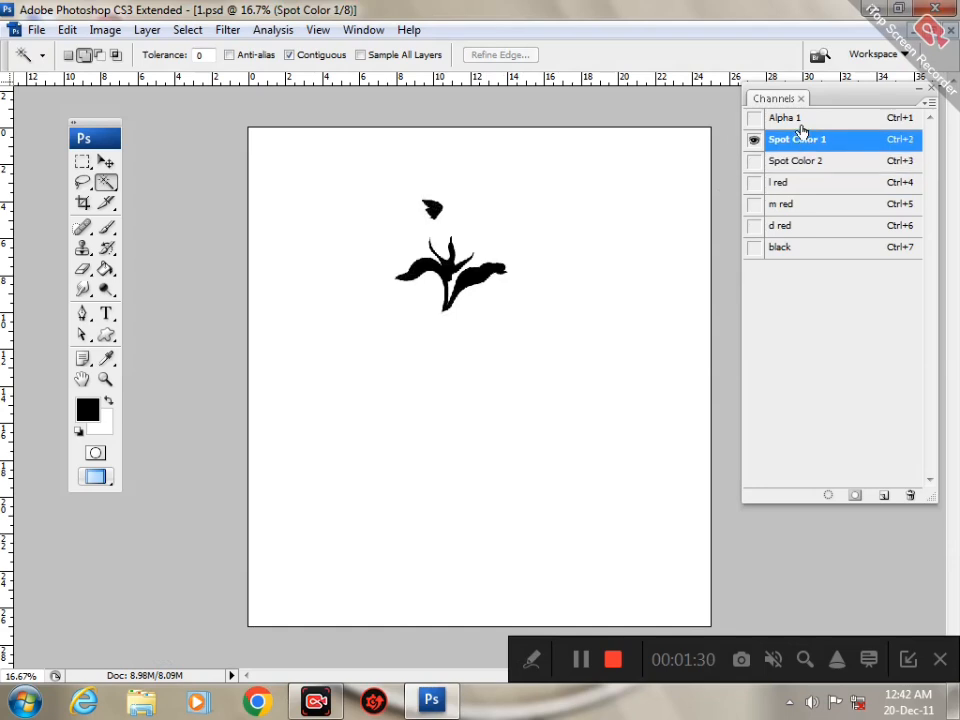
pyautogui.click(790, 118)
# Step: Make all channels visible again and select all of them from Alpha 1 to black
pyautogui.moveTo(754, 139); pyautogui.dragTo(754, 330)
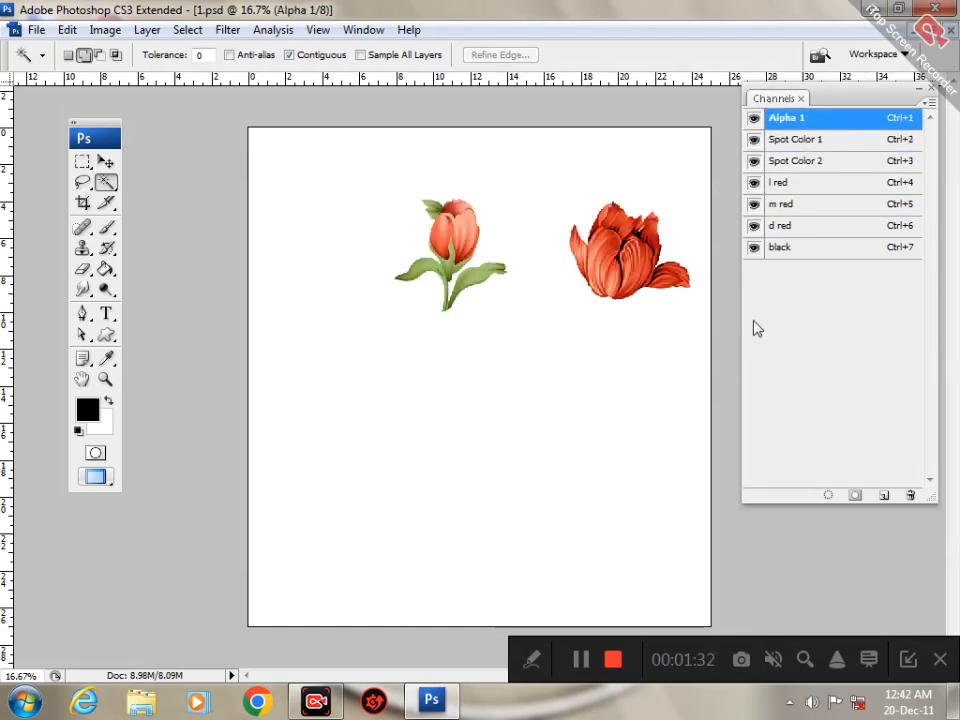
pyautogui.press('q')
pyautogui.press('q')
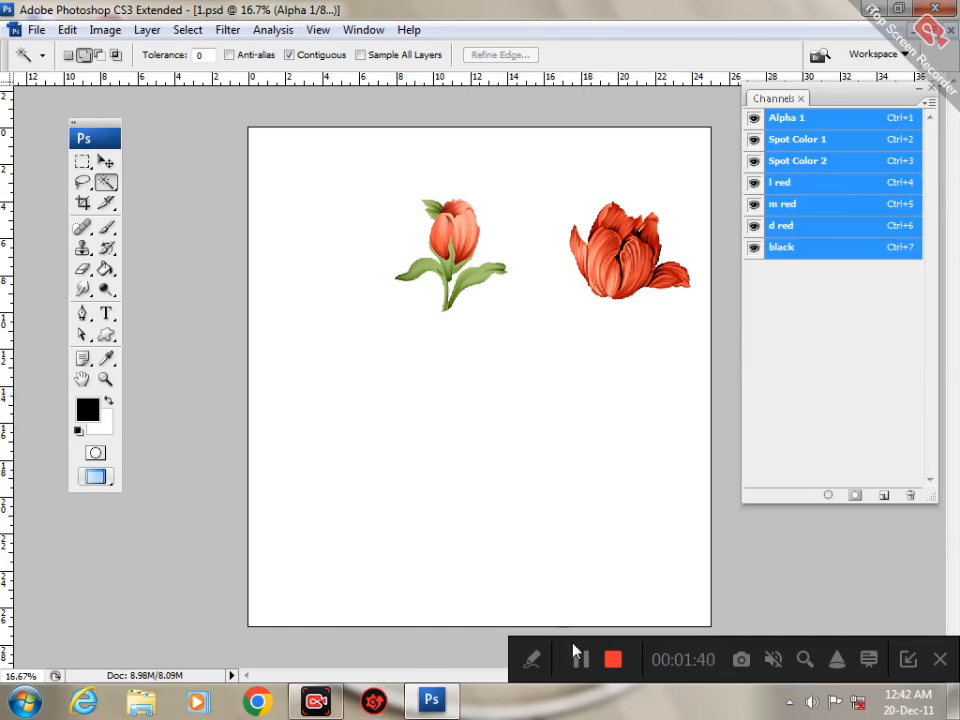
pyautogui.click(530, 665)
pyautogui.click(353, 659)
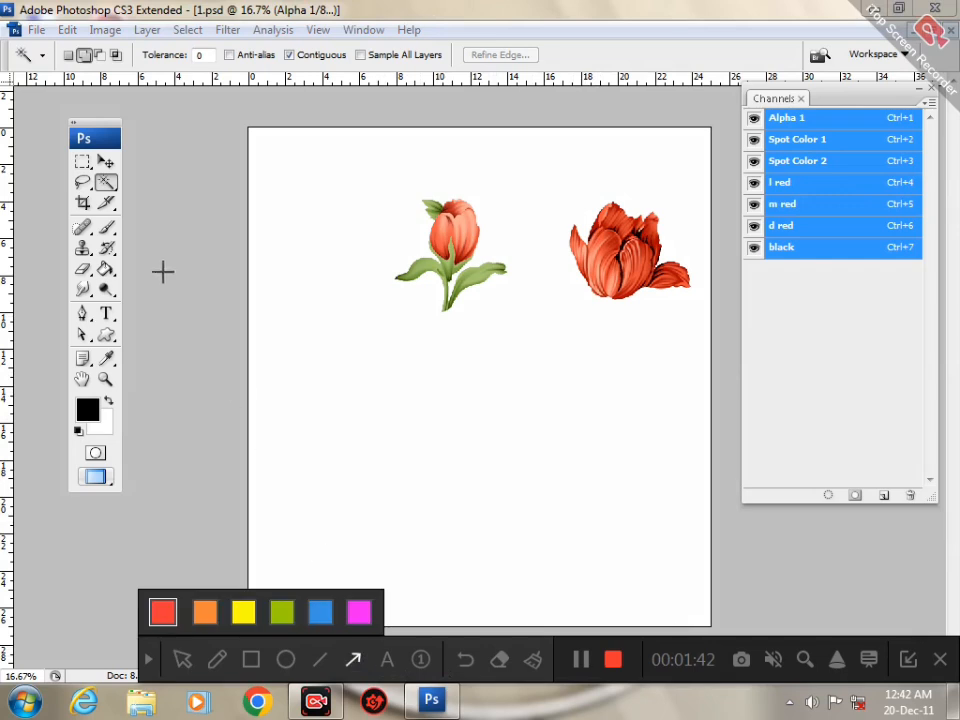
pyautogui.moveTo(276, 295); pyautogui.dragTo(102, 159)
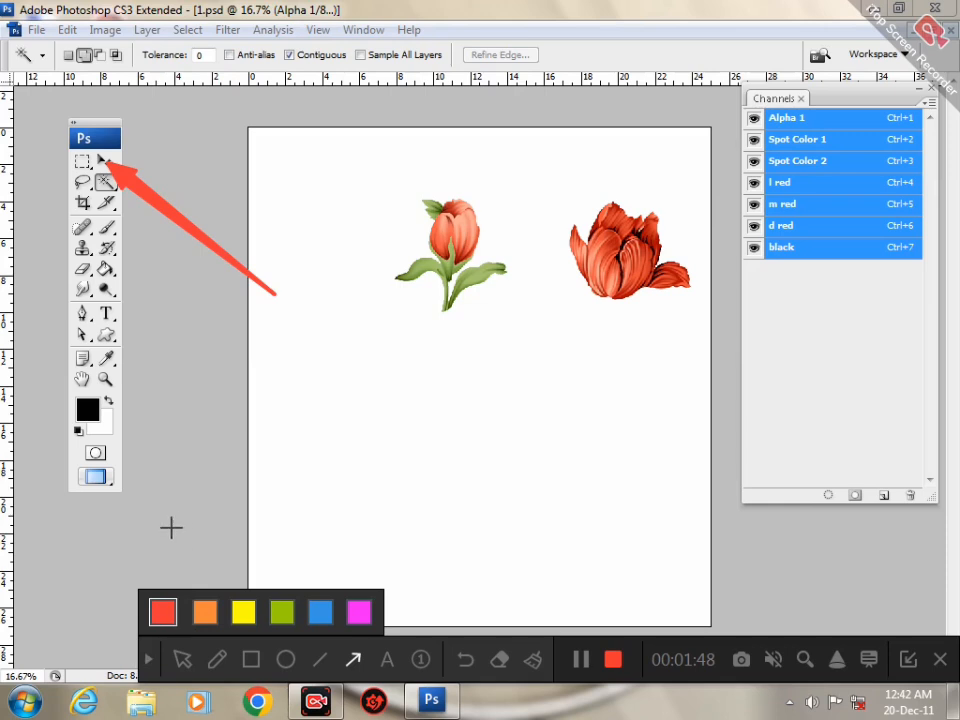
pyautogui.click(148, 662)
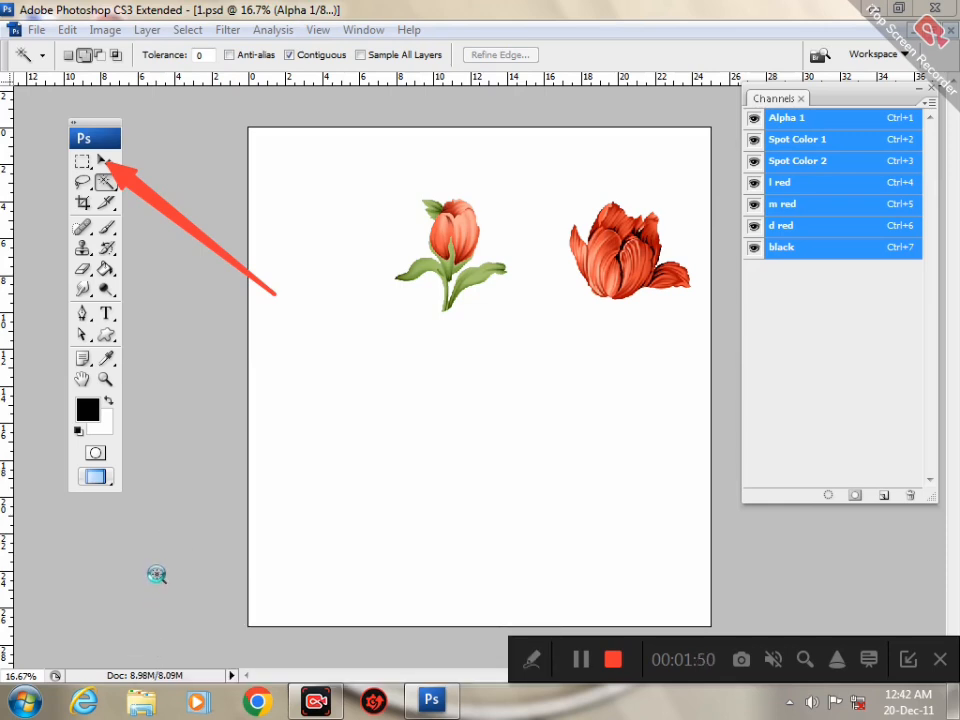
pyautogui.click(532, 659)
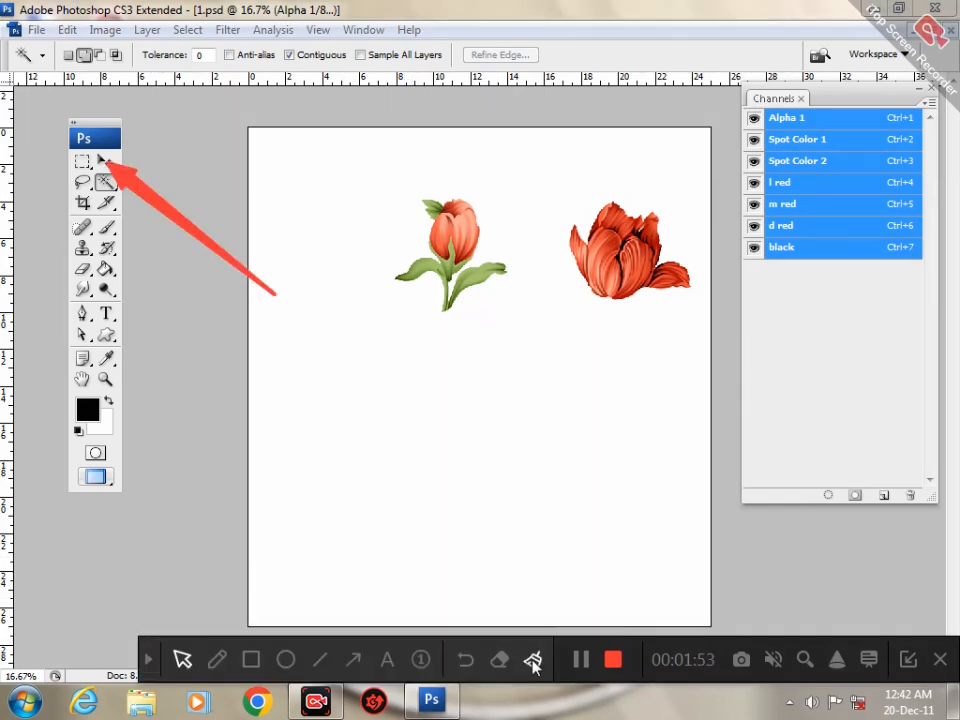
pyautogui.click(150, 660)
# Step: Try moving both tulips toward the lower left of the canvas with the Move tool and undo the move
pyautogui.click(104, 165)
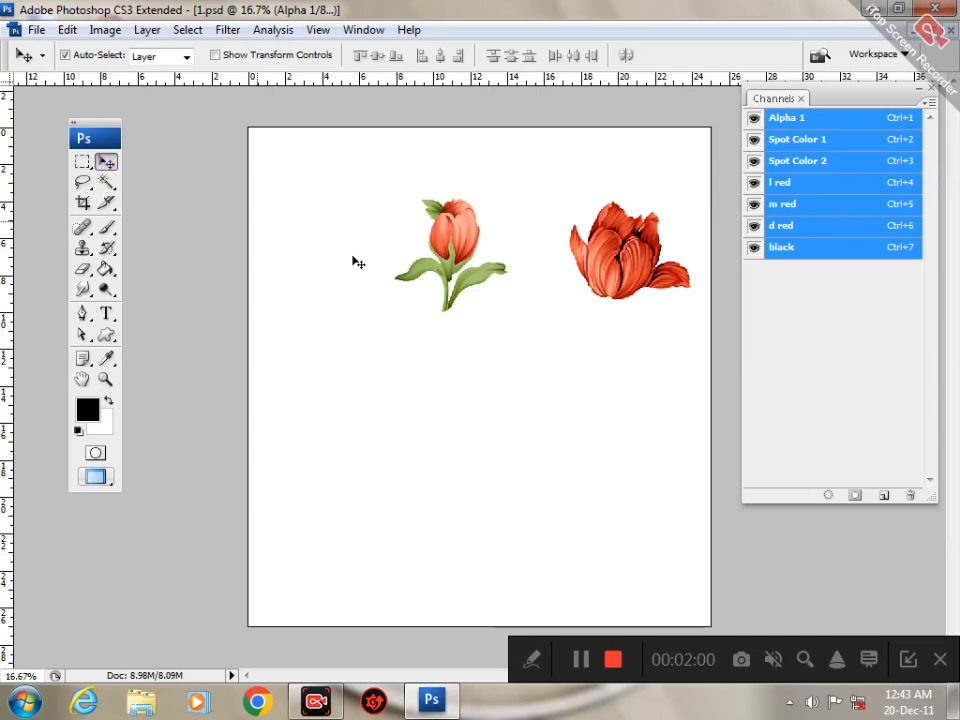
pyautogui.moveTo(446, 236); pyautogui.dragTo(349, 418)
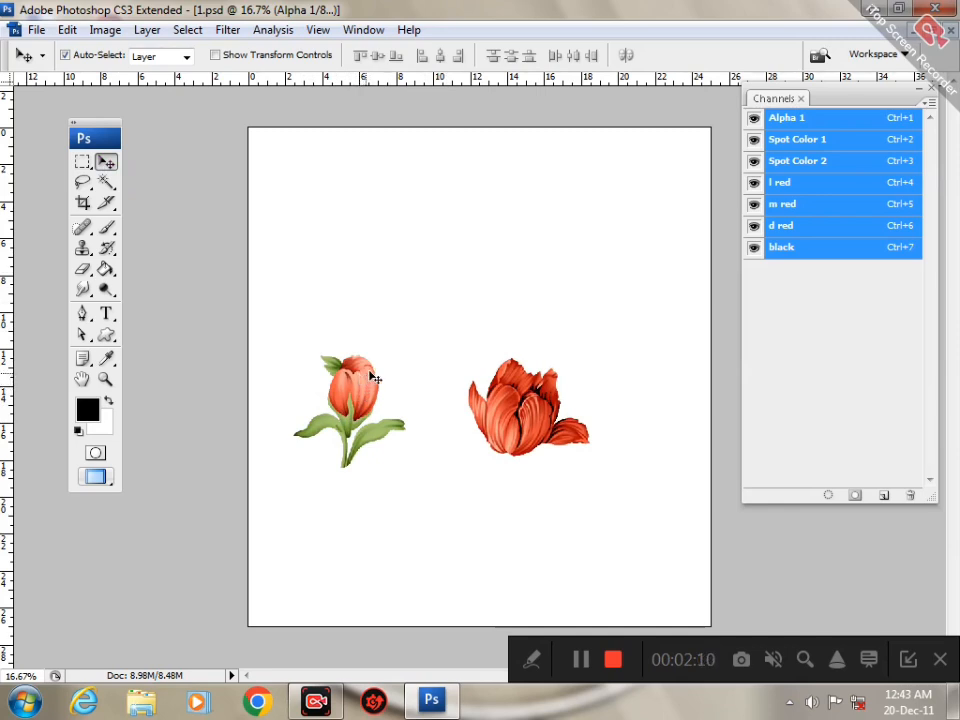
pyautogui.hotkey('ctrl', 'z')
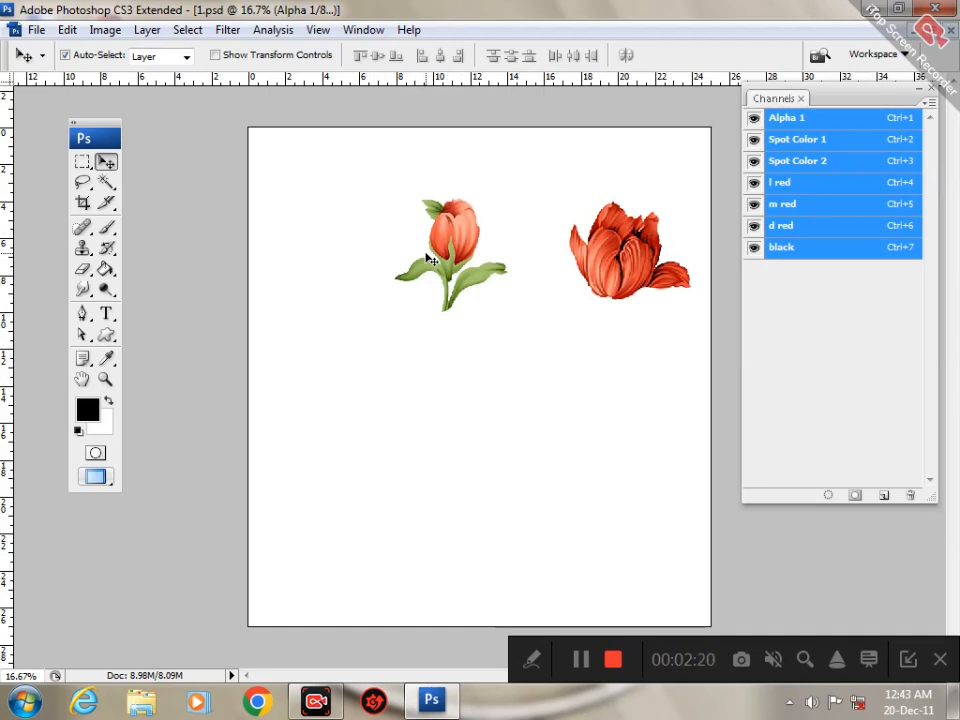
pyautogui.click(532, 659)
pyautogui.click(353, 659)
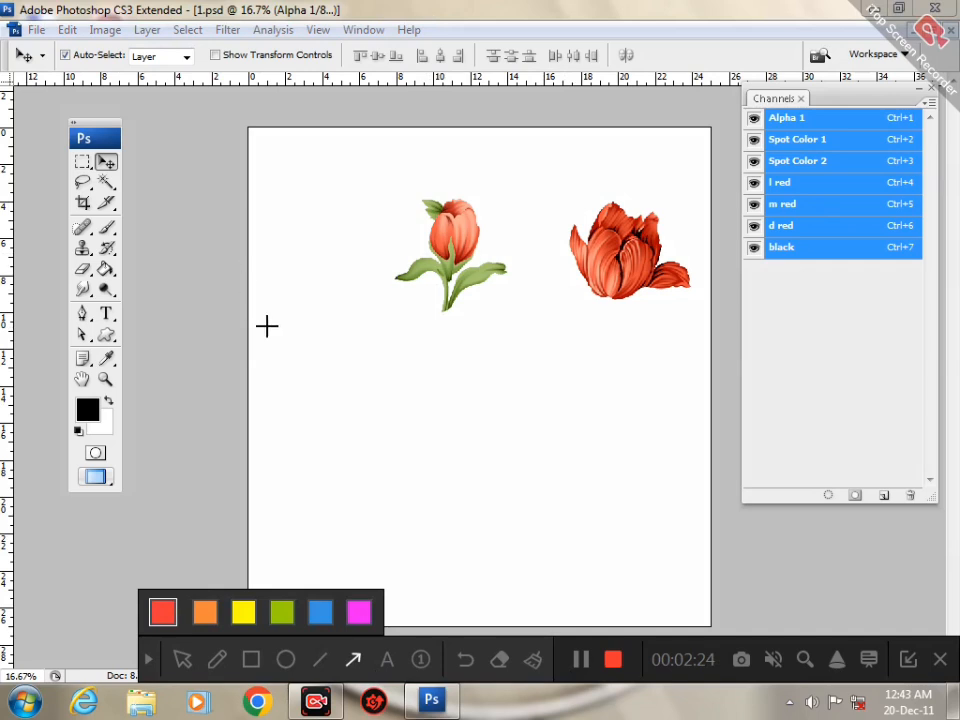
pyautogui.moveTo(258, 318)
pyautogui.mouseDown()
pyautogui.moveTo(56, 156)
pyautogui.moveTo(88, 168)
pyautogui.mouseUp()
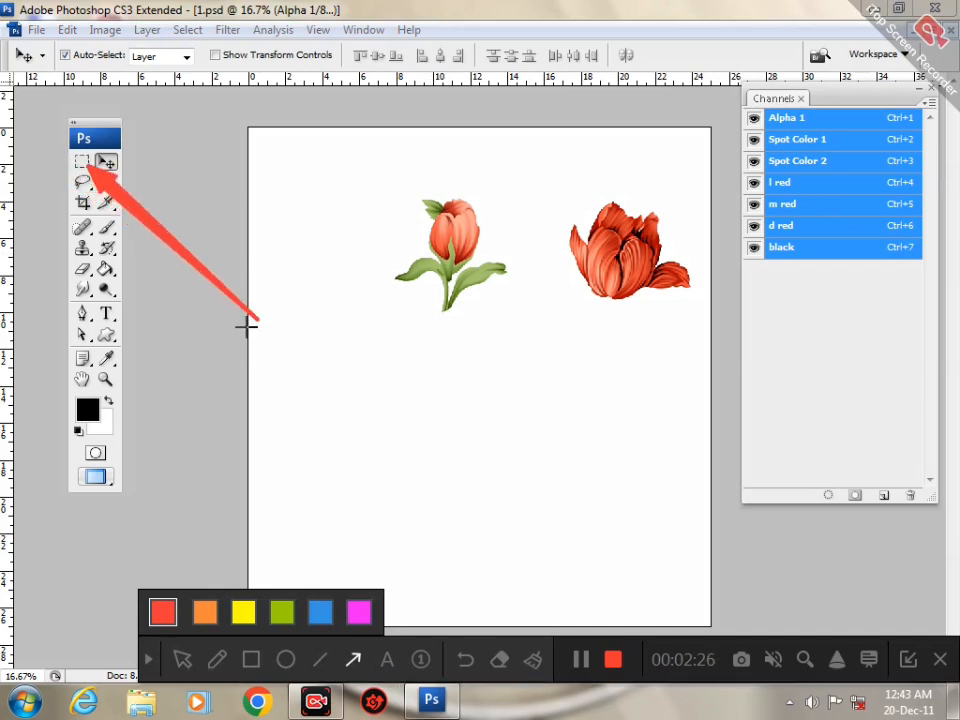
pyautogui.click(148, 659)
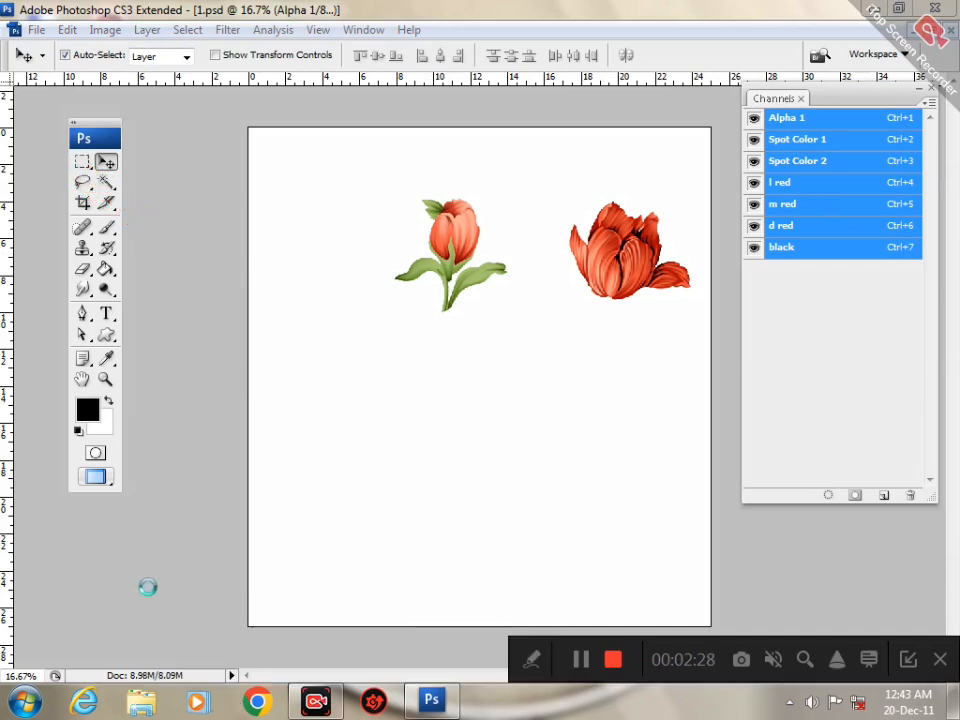
# Step: Draw a rectangular marquee selection around the tulip with the green stem
pyautogui.click(83, 163)
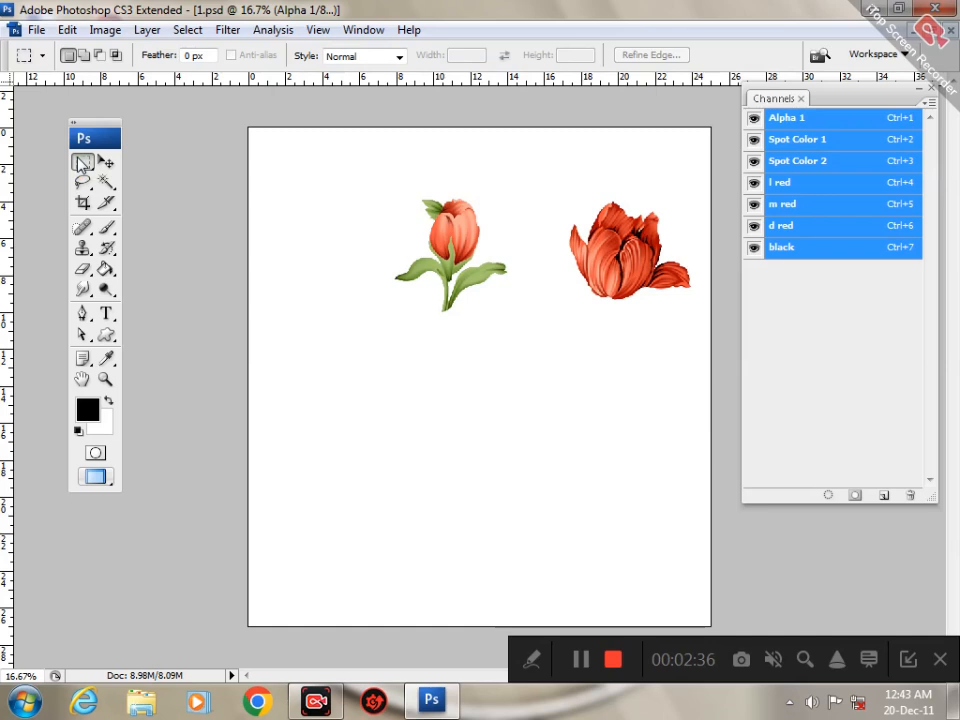
pyautogui.rightClick(82, 165)
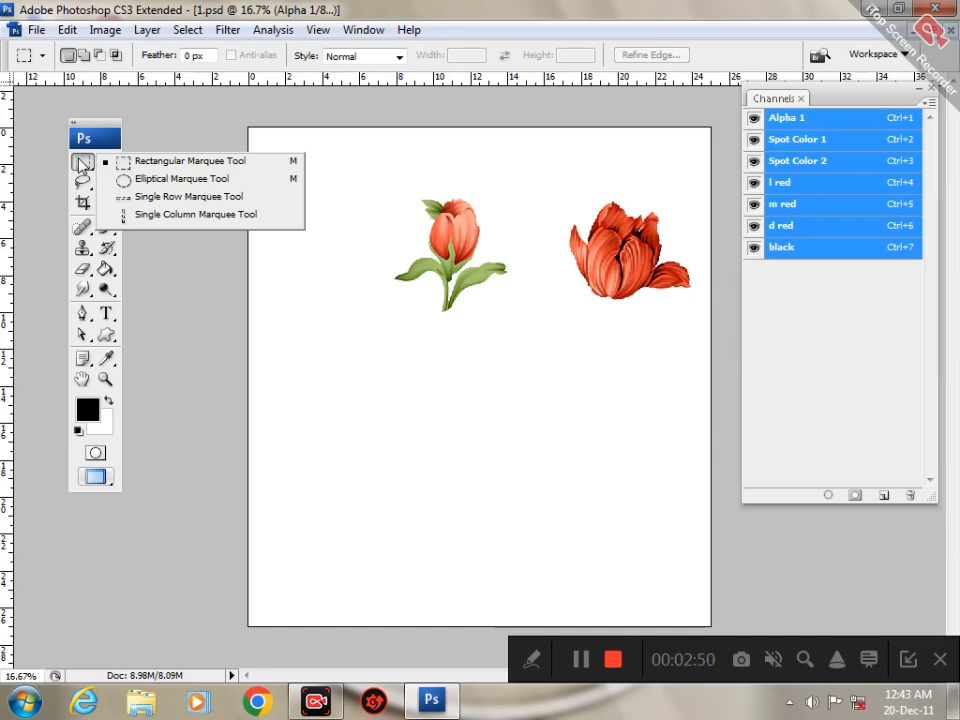
pyautogui.click(135, 162)
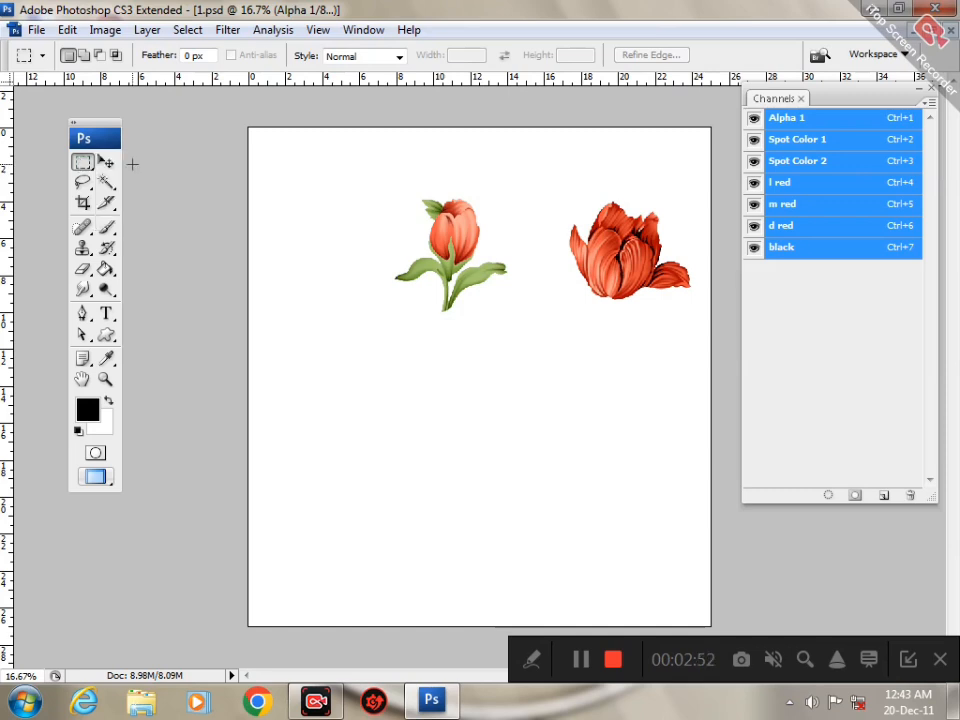
pyautogui.moveTo(342, 171); pyautogui.dragTo(559, 365)
# Step: Add an elliptical marquee selection in the blank area below the stemmed tulip
pyautogui.click(83, 161)
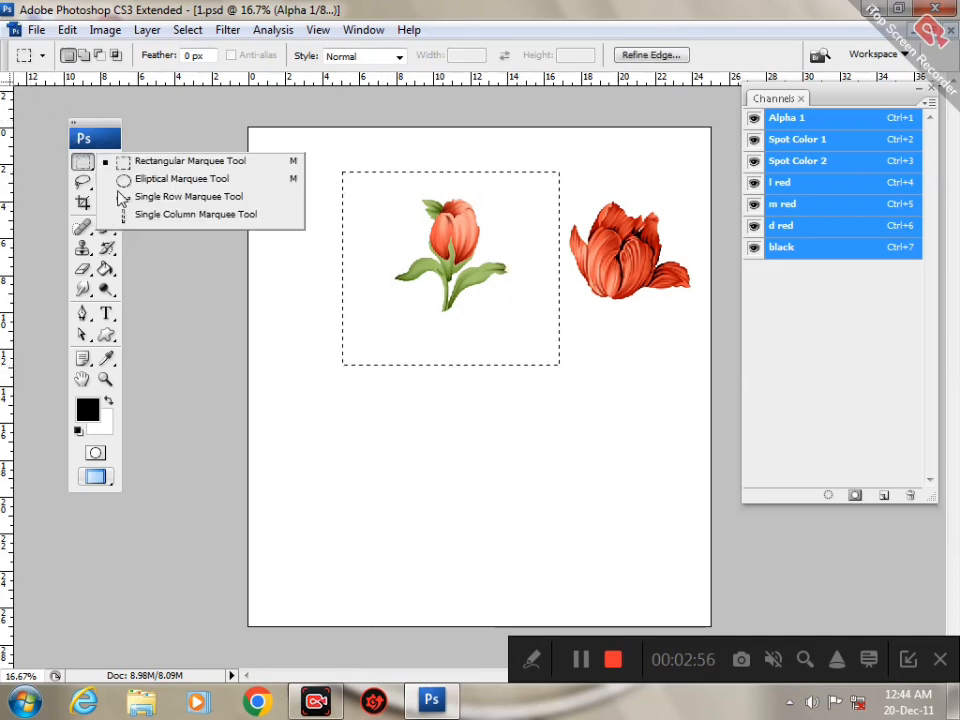
pyautogui.click(150, 178)
pyautogui.moveTo(374, 420); pyautogui.dragTo(562, 582)
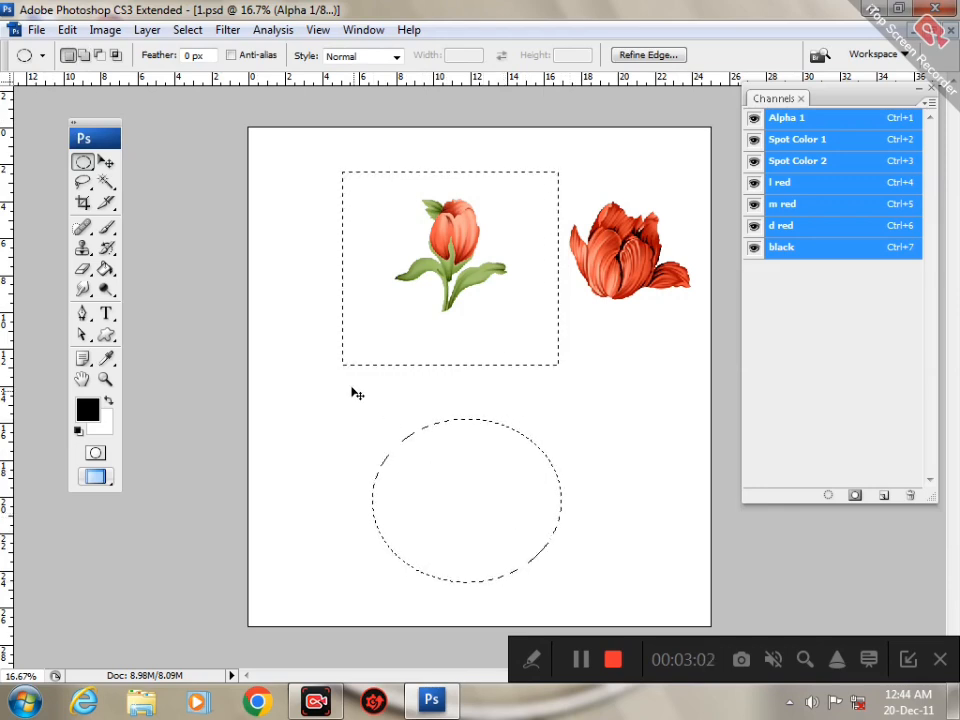
# Step: Clear the rectangular and elliptical selections and switch back to the Rectangular Marquee tool
pyautogui.click(356, 392)
pyautogui.click(83, 162)
pyautogui.click(150, 161)
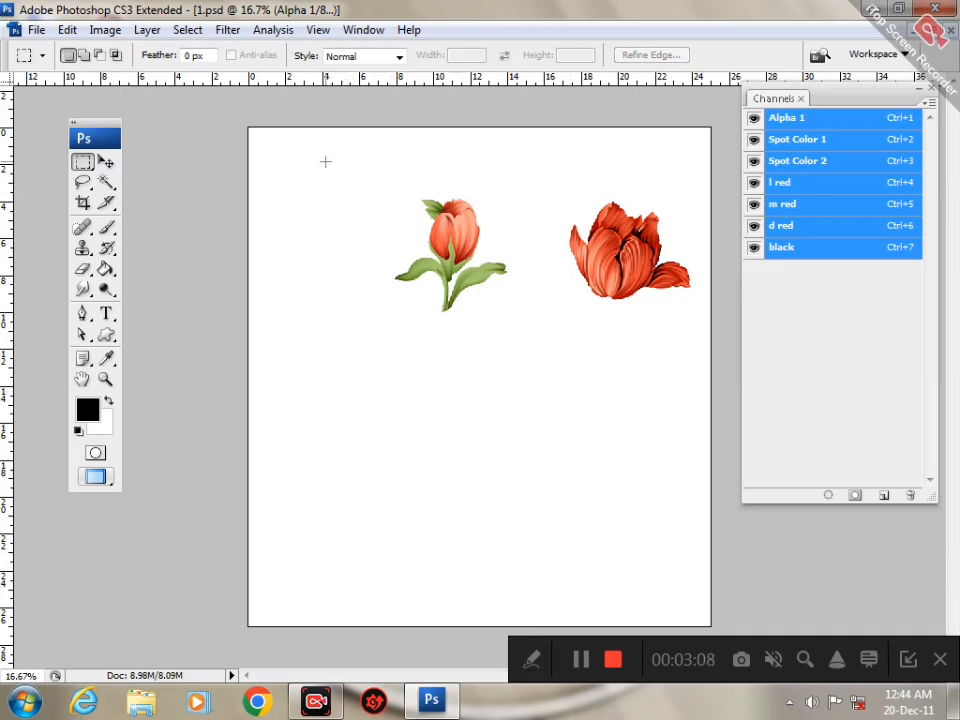
pyautogui.click(531, 659)
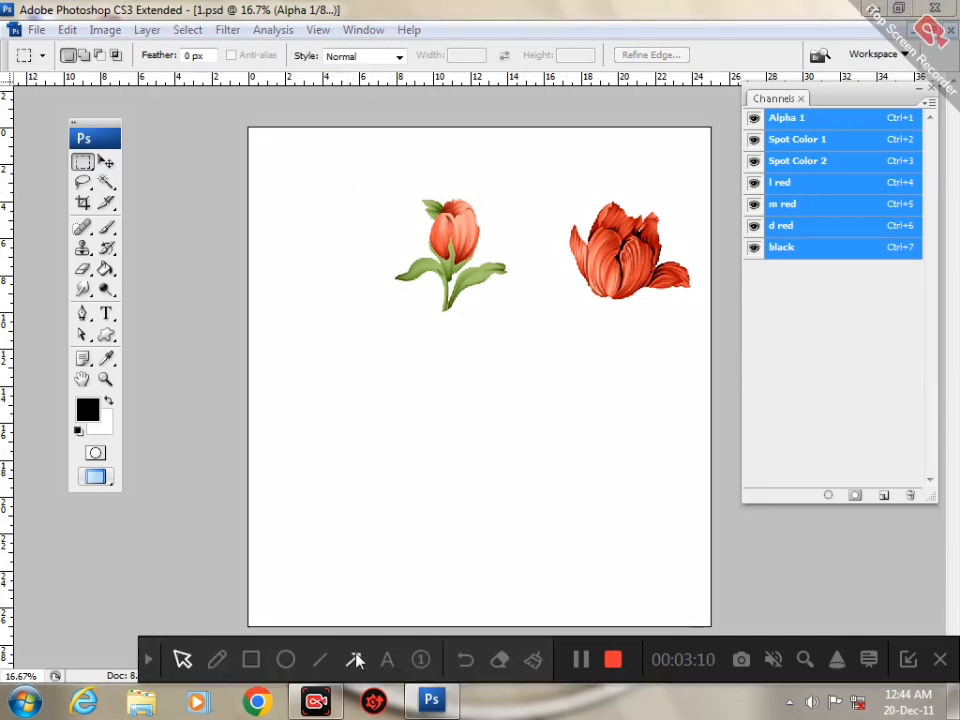
pyautogui.click(354, 660)
pyautogui.moveTo(182, 257); pyautogui.dragTo(184, 62)
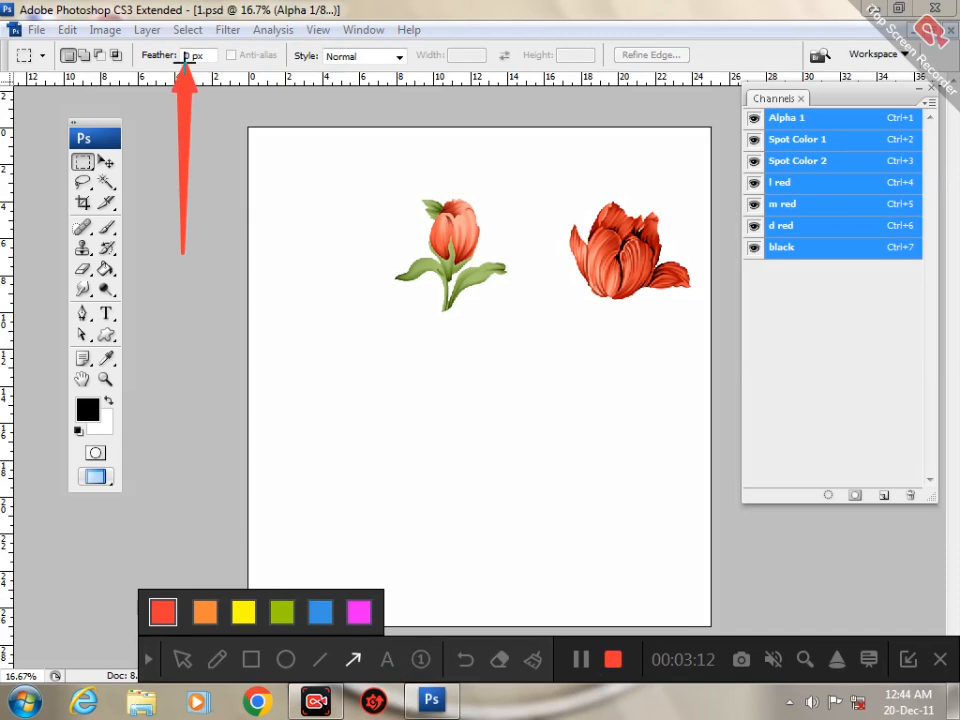
pyautogui.moveTo(344, 229); pyautogui.dragTo(343, 66)
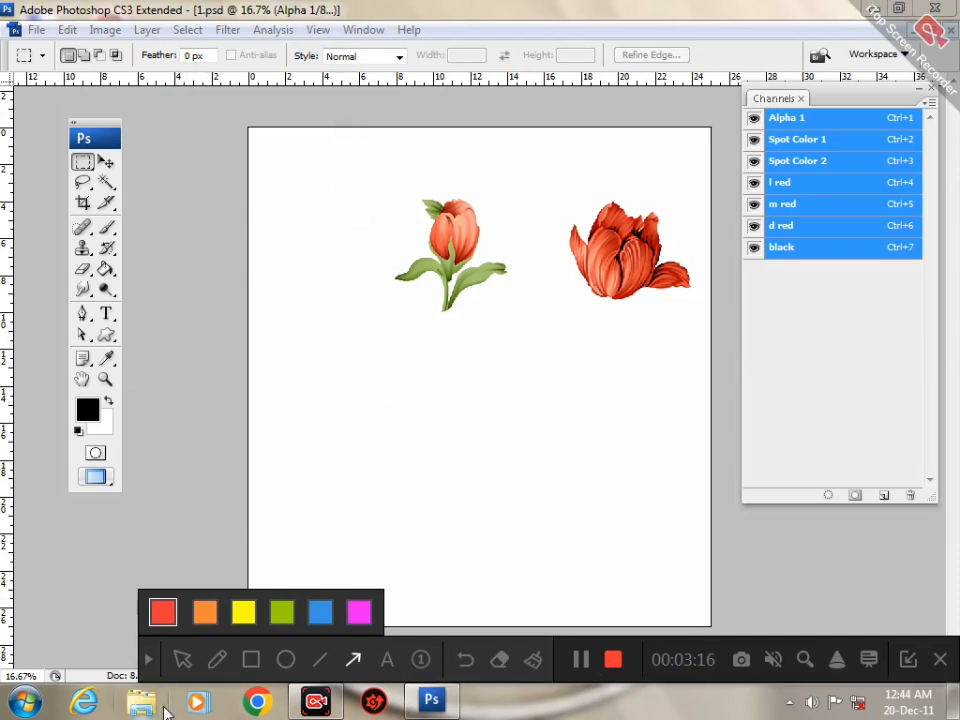
pyautogui.click(148, 660)
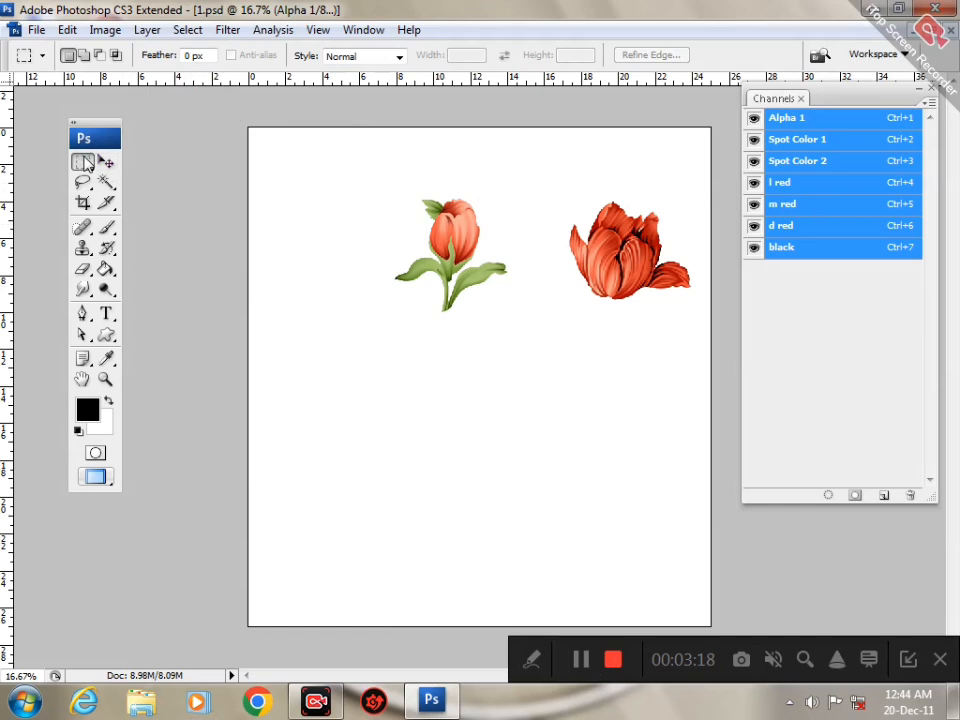
pyautogui.moveTo(341, 165); pyautogui.dragTo(542, 351)
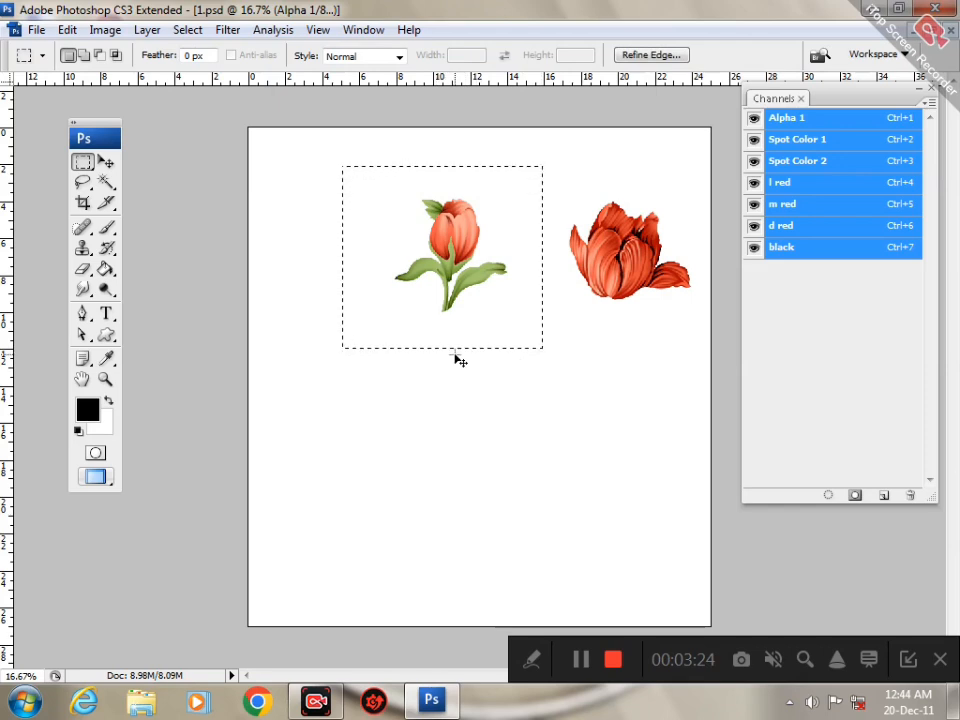
pyautogui.click(455, 358)
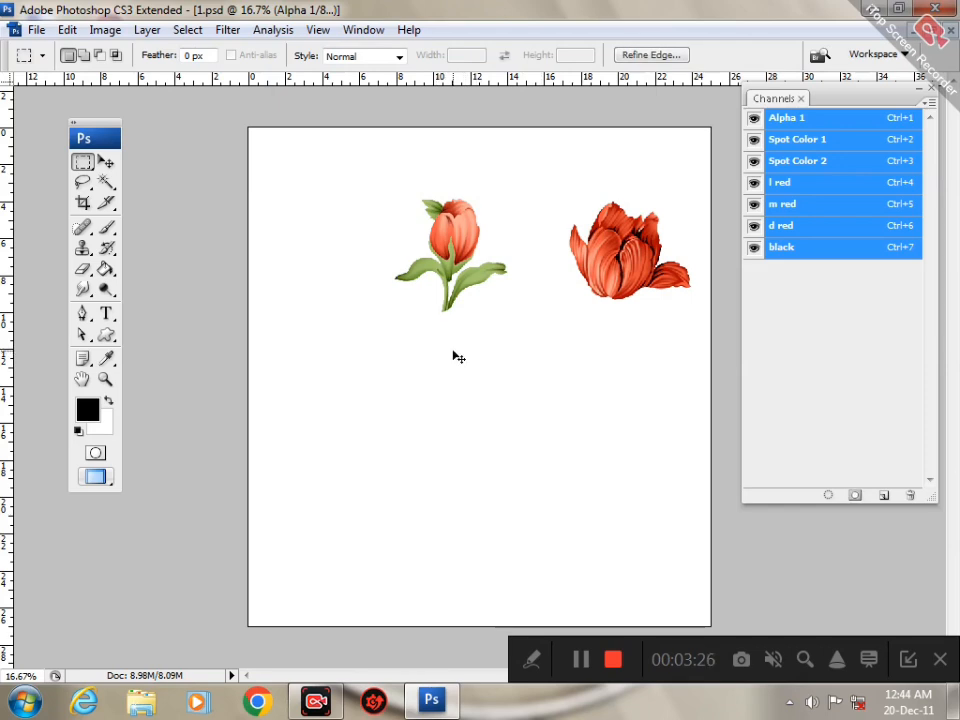
pyautogui.moveTo(290, 183); pyautogui.dragTo(522, 374)
pyautogui.click(424, 203)
# Step: Draw a rectangular marquee around the stemmed tulip and add an overlapping rectangle around the red tulip to the selection
pyautogui.moveTo(390, 182); pyautogui.dragTo(531, 334)
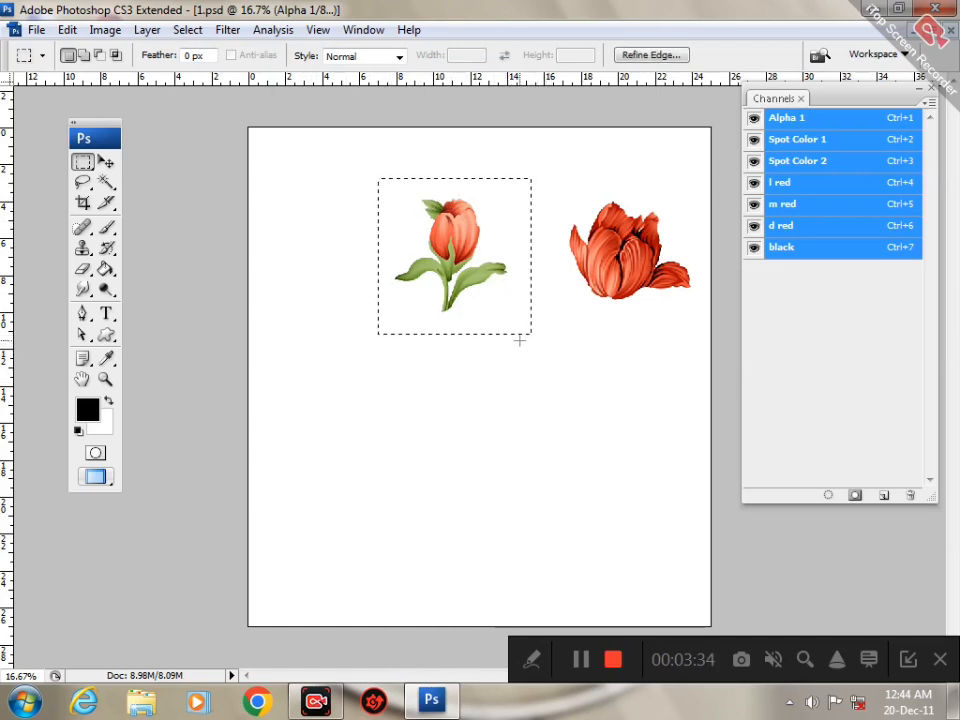
pyautogui.press('shift')
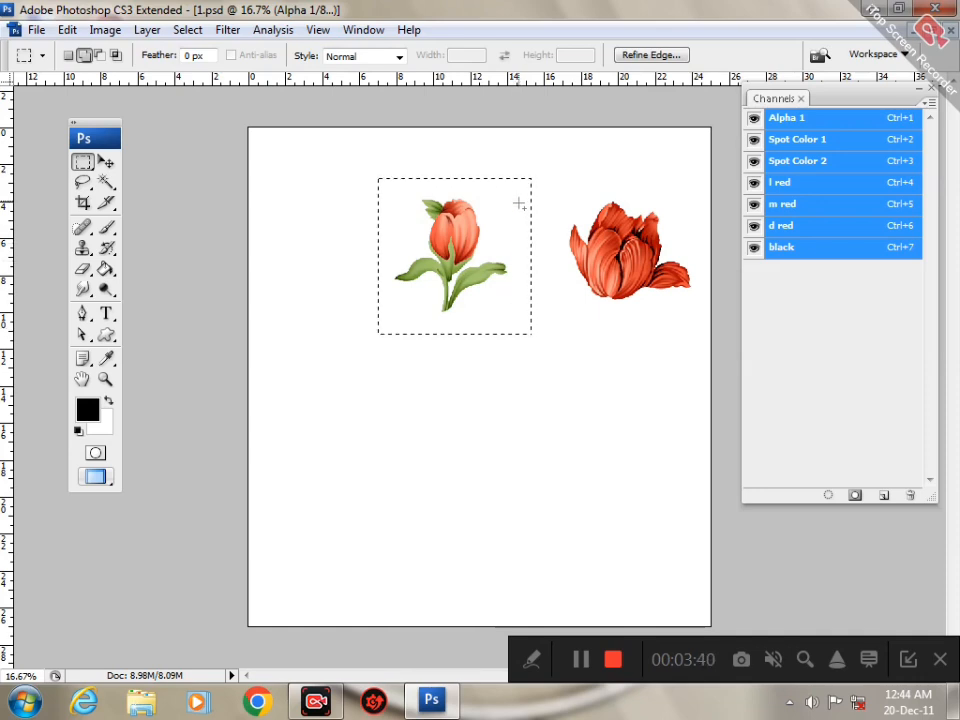
pyautogui.moveTo(620, 365); pyautogui.dragTo(698, 364)
pyautogui.rightClick(698, 364)
pyautogui.click(576, 512)
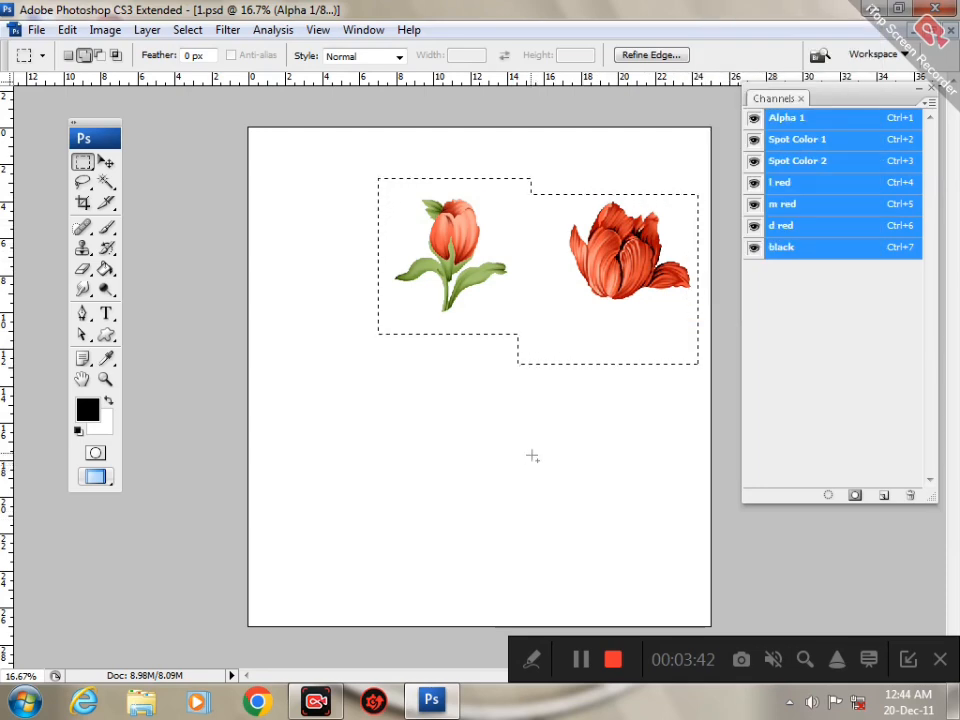
# Step: Add more rectangular areas to the selection in the blank space beside and below the two tulips
pyautogui.moveTo(396, 393); pyautogui.dragTo(337, 317)
pyautogui.moveTo(282, 213); pyautogui.dragTo(337, 288)
pyautogui.moveTo(302, 152); pyautogui.dragTo(370, 243)
pyautogui.moveTo(332, 300); pyautogui.dragTo(410, 350)
pyautogui.moveTo(249, 368); pyautogui.dragTo(433, 430)
pyautogui.moveTo(345, 495); pyautogui.dragTo(495, 515)
pyautogui.moveTo(463, 335); pyautogui.dragTo(538, 490)
pyautogui.moveTo(571, 364); pyautogui.dragTo(656, 486)
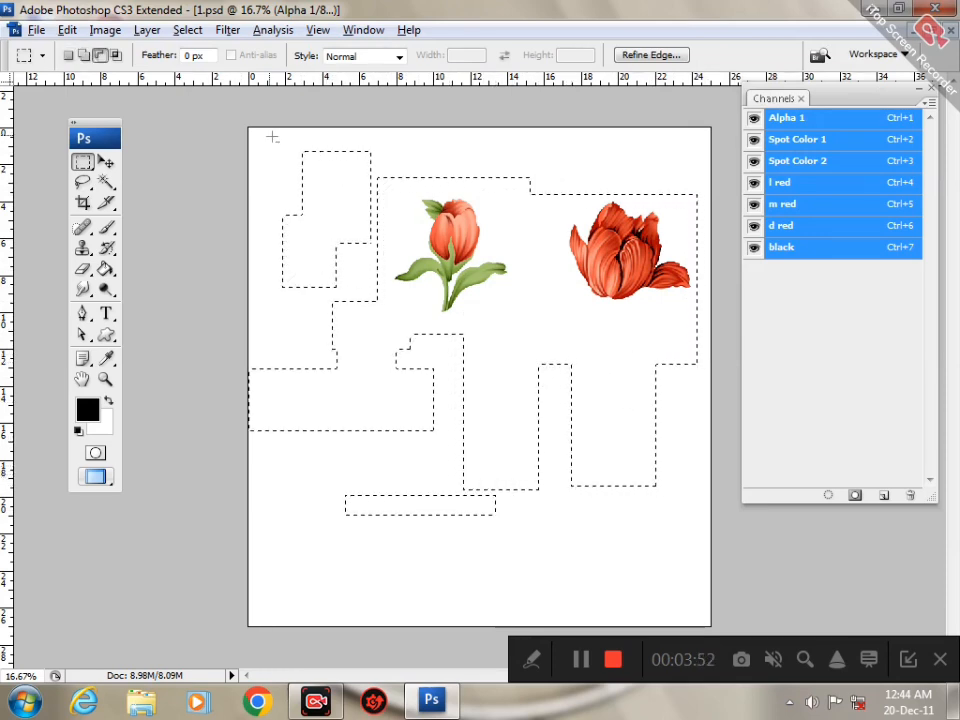
# Step: Subtract rectangles beside, below and between the tulips from the selection, keeping a separate box around each tulip
pyautogui.moveTo(250, 129); pyautogui.dragTo(376, 445)
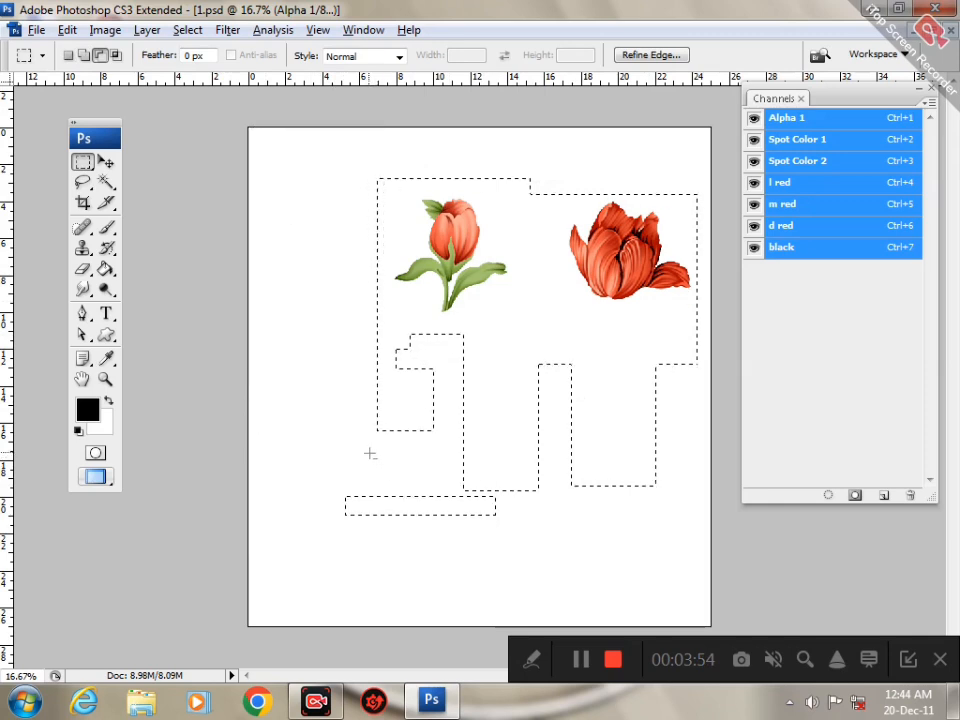
pyautogui.moveTo(328, 334); pyautogui.dragTo(710, 591)
pyautogui.moveTo(500, 157); pyautogui.dragTo(558, 390)
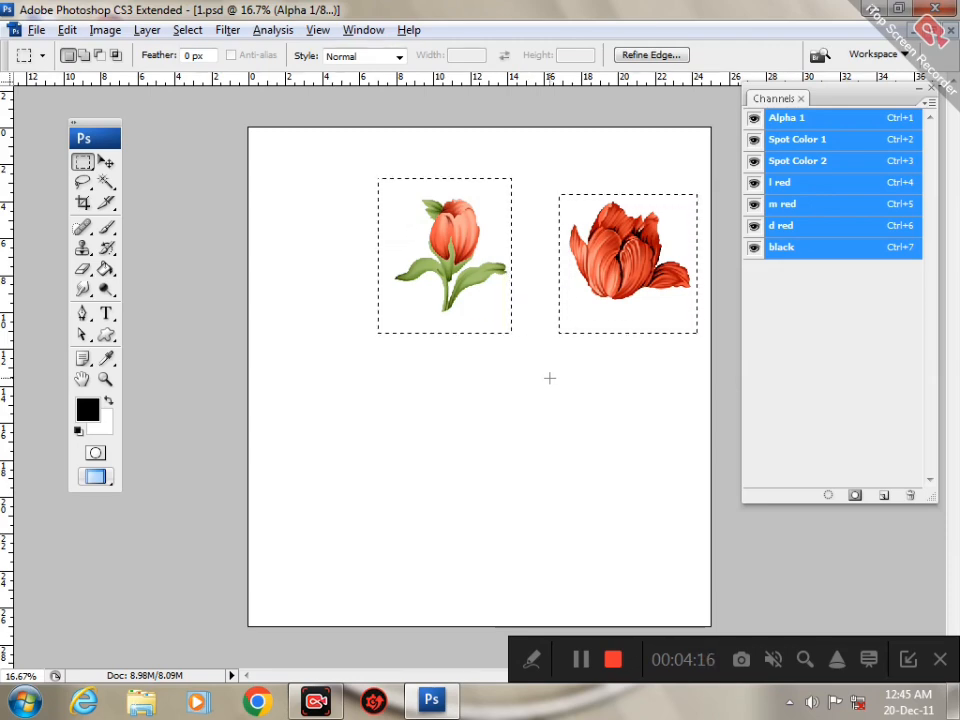
# Step: Deselect the two tulip boxes, using Reselect once to restore them before clearing them again
pyautogui.hotkey('ctrl', 'd')
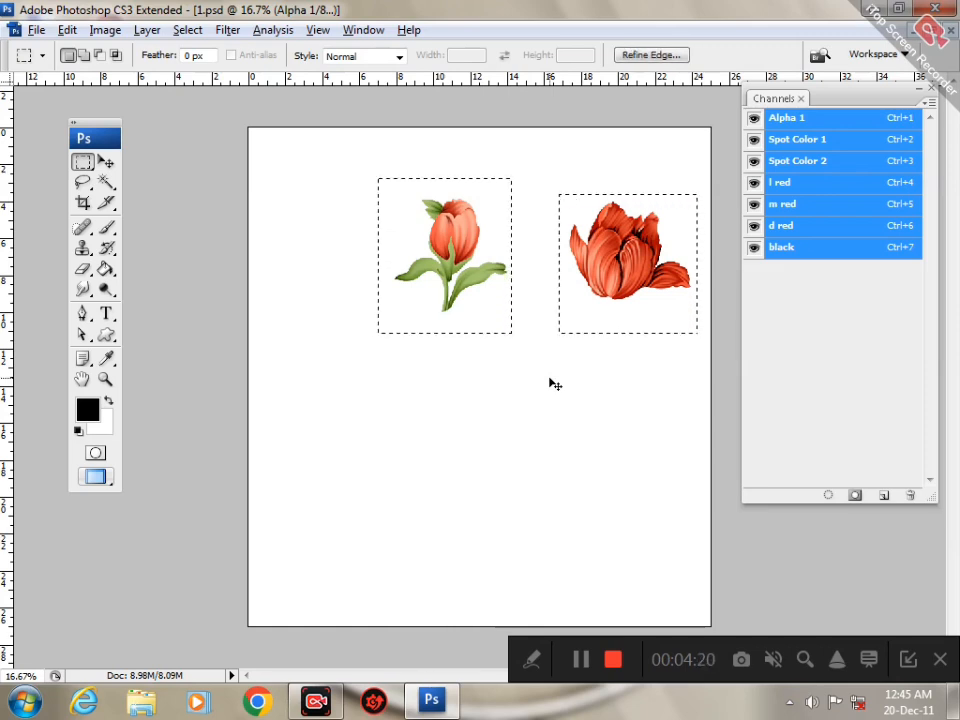
pyautogui.hotkey('ctrl', 'd')
pyautogui.hotkey('ctrl', 'shift', 'd')
pyautogui.hotkey('ctrl', 'd')
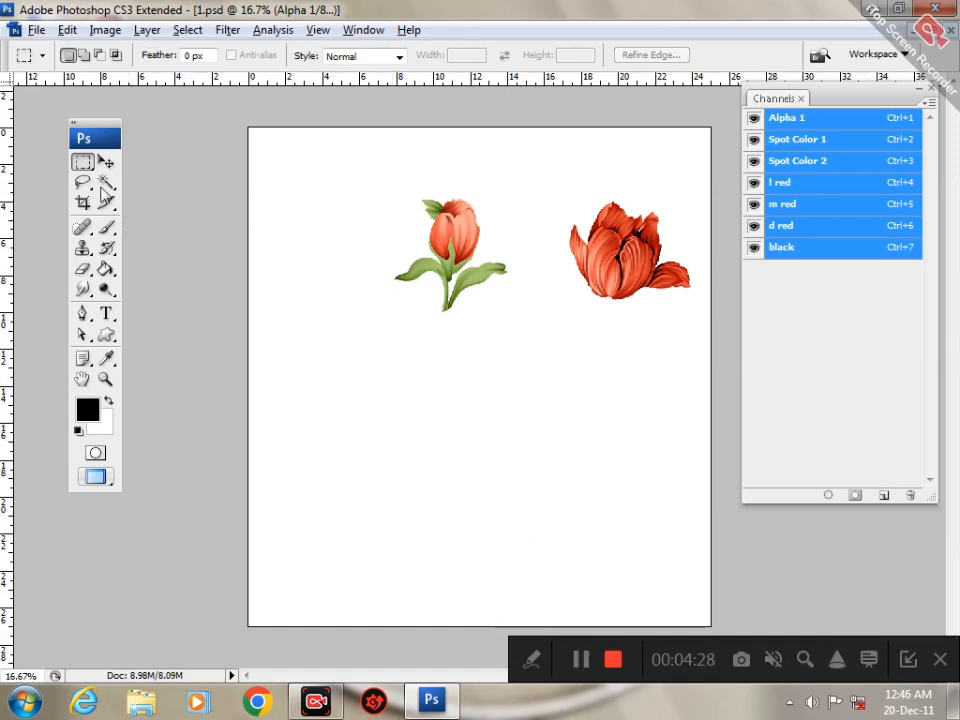
# Step: Draw an elliptical marquee around the stemmed tulip and add ellipses around the red tulip and in the blank area below
pyautogui.moveTo(88, 167); pyautogui.dragTo(141, 180)
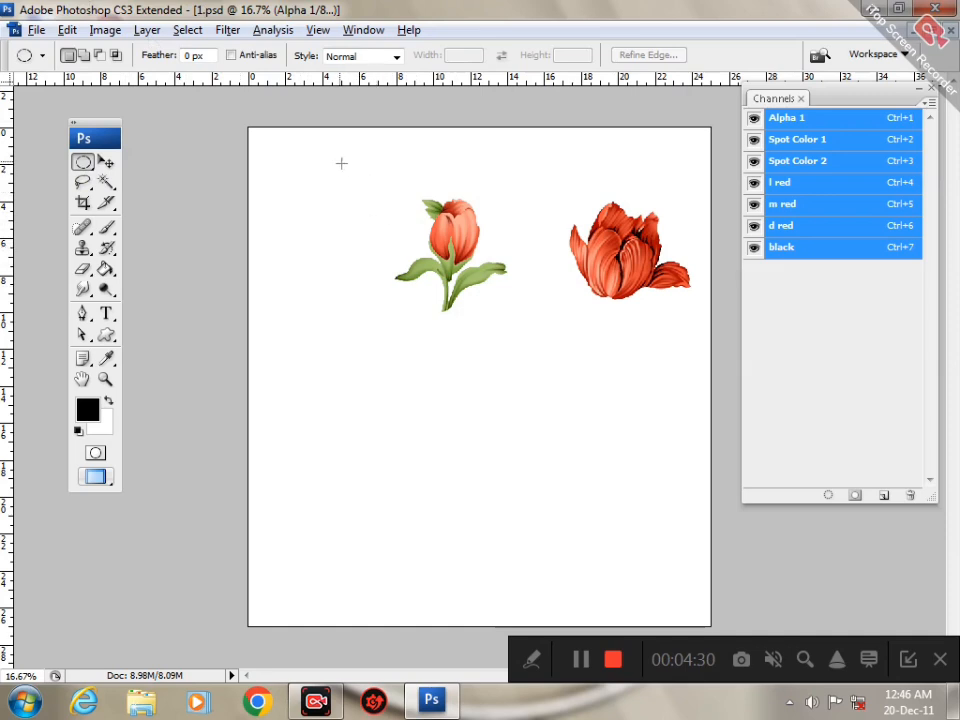
pyautogui.moveTo(341, 163); pyautogui.dragTo(516, 345)
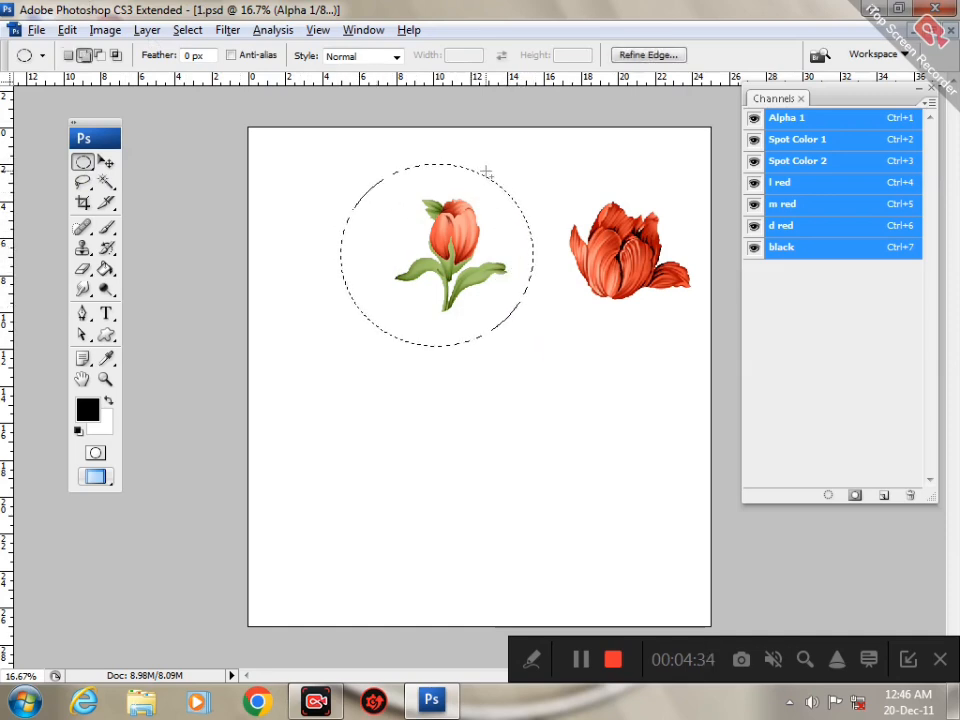
pyautogui.moveTo(486, 171); pyautogui.dragTo(703, 357)
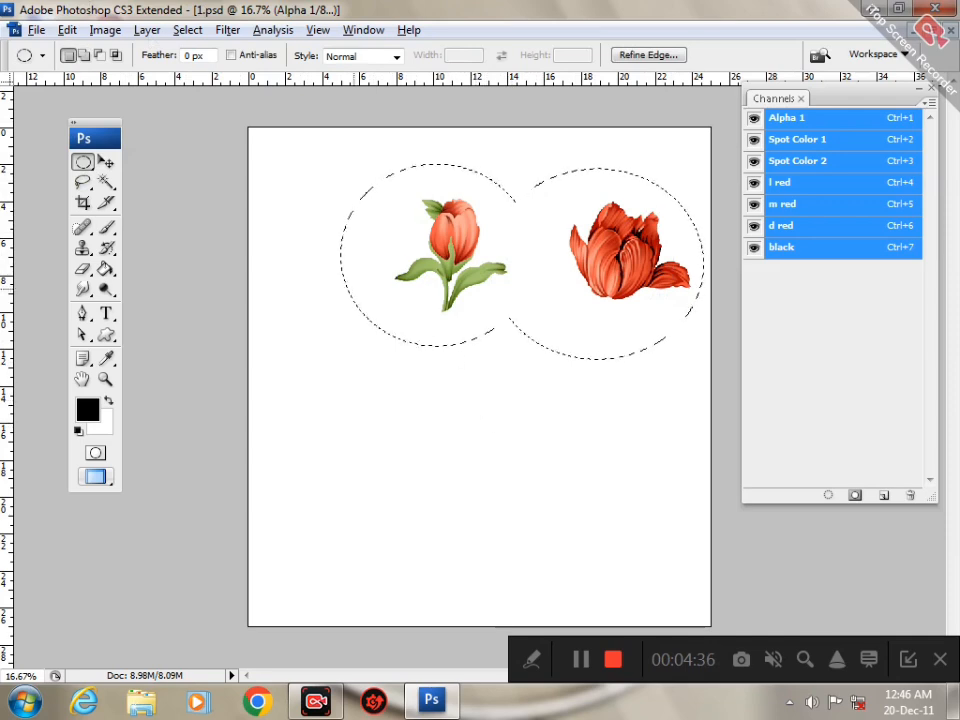
pyautogui.moveTo(336, 286); pyautogui.dragTo(580, 502)
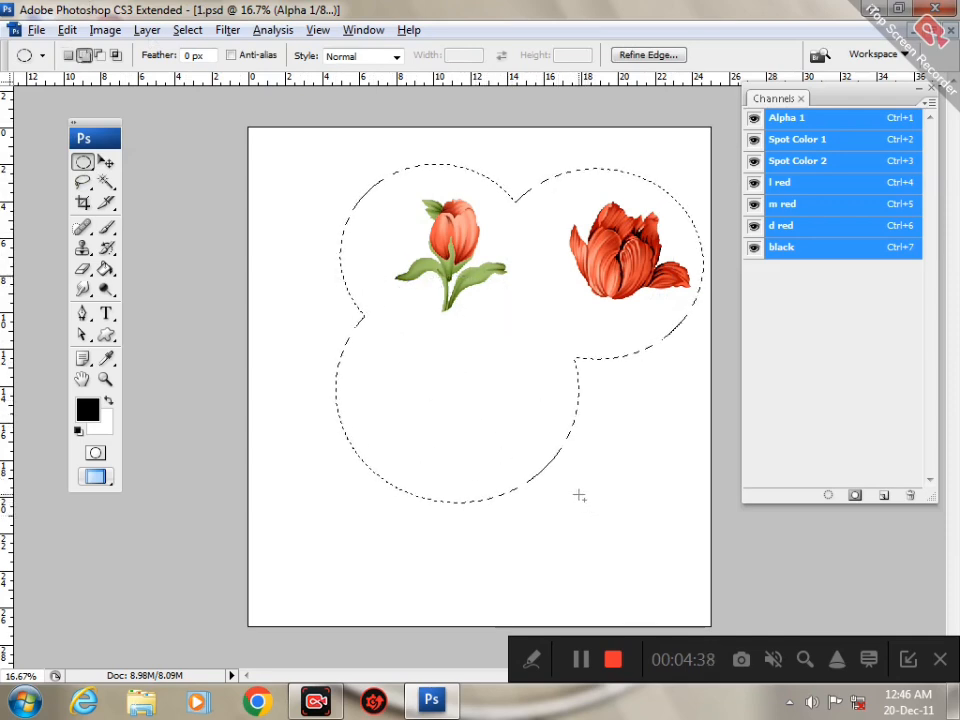
# Step: Subtract ellipses below and between the tulips from the elliptical selection and deselect everything
pyautogui.moveTo(311, 324); pyautogui.dragTo(586, 501)
pyautogui.moveTo(493, 171); pyautogui.dragTo(591, 421)
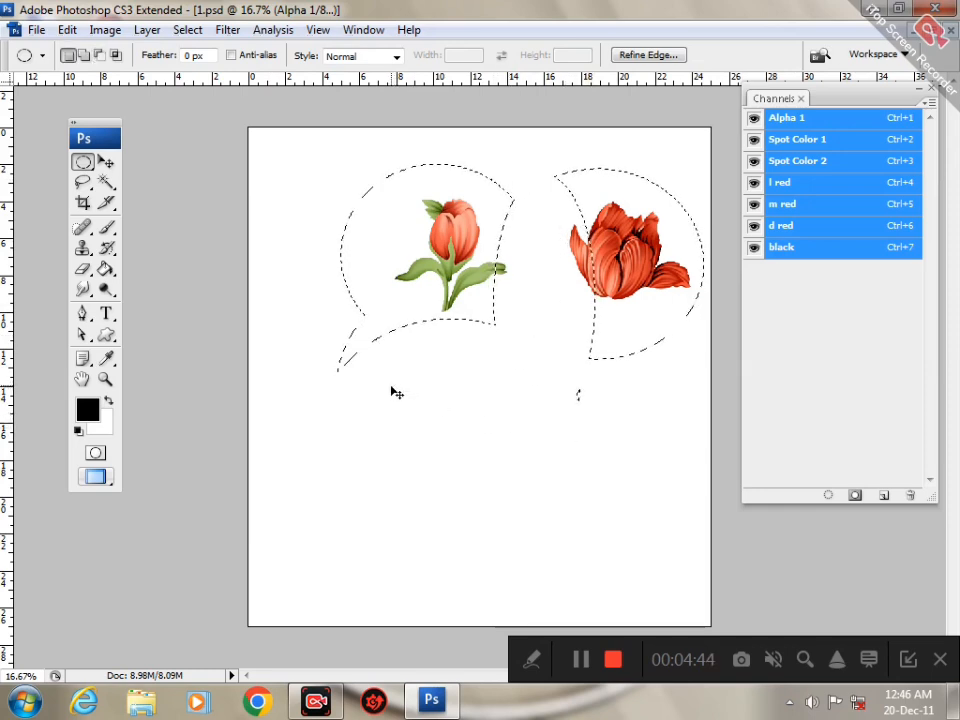
pyautogui.hotkey('ctrl', 'd')
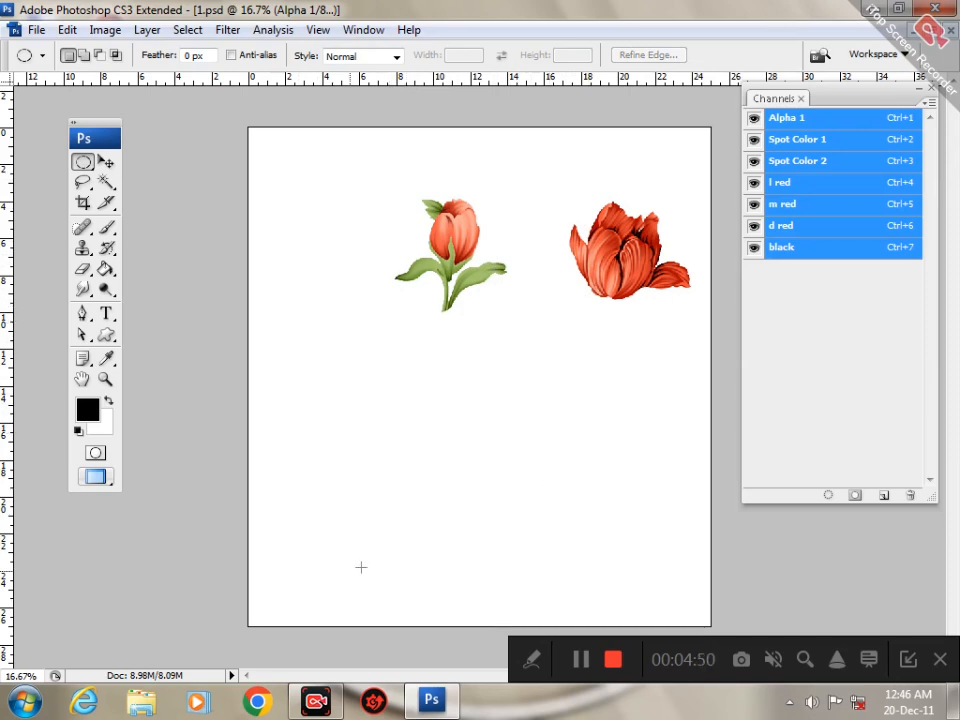
pyautogui.click(533, 660)
pyautogui.click(352, 659)
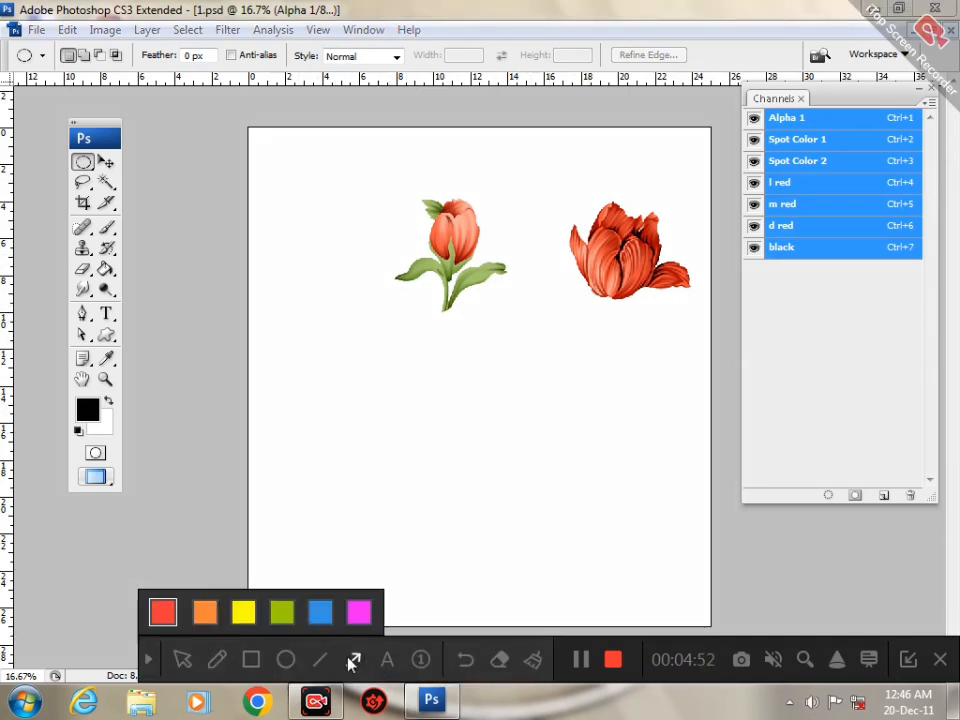
pyautogui.moveTo(227, 335); pyautogui.dragTo(85, 183)
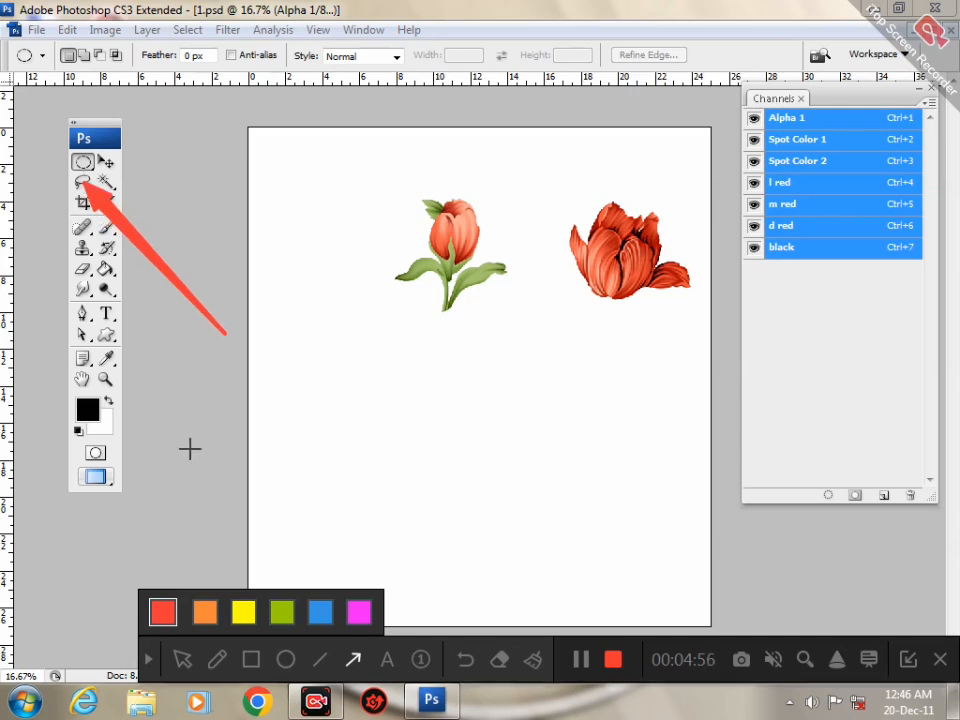
pyautogui.click(150, 662)
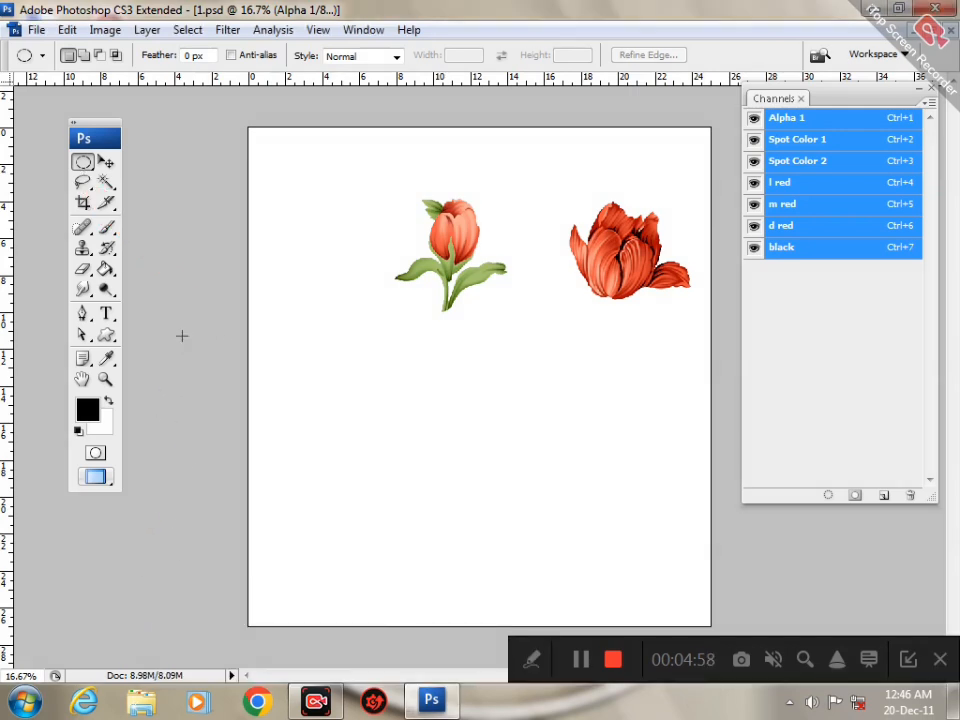
# Step: Draw a freehand selection around the tulip with the green stem using the Lasso tool
pyautogui.click(84, 184)
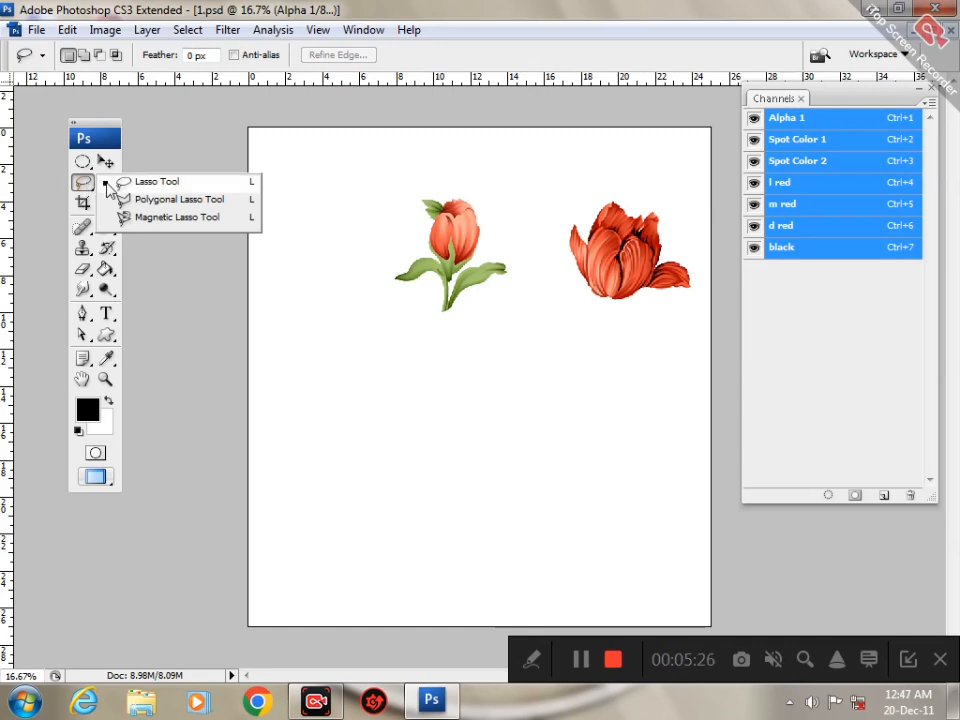
pyautogui.click(121, 185)
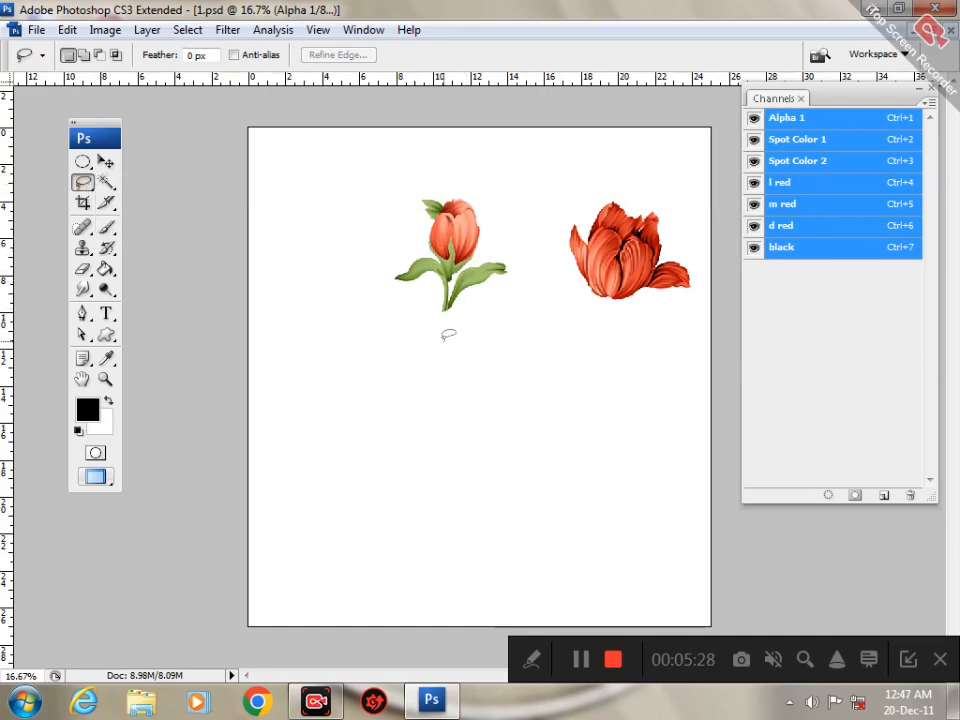
pyautogui.moveTo(428, 344)
pyautogui.mouseDown()
pyautogui.moveTo(354, 289)
pyautogui.moveTo(363, 213)
pyautogui.moveTo(432, 172)
pyautogui.moveTo(514, 180)
pyautogui.moveTo(540, 249)
pyautogui.moveTo(504, 326)
pyautogui.moveTo(424, 339)
pyautogui.mouseUp()
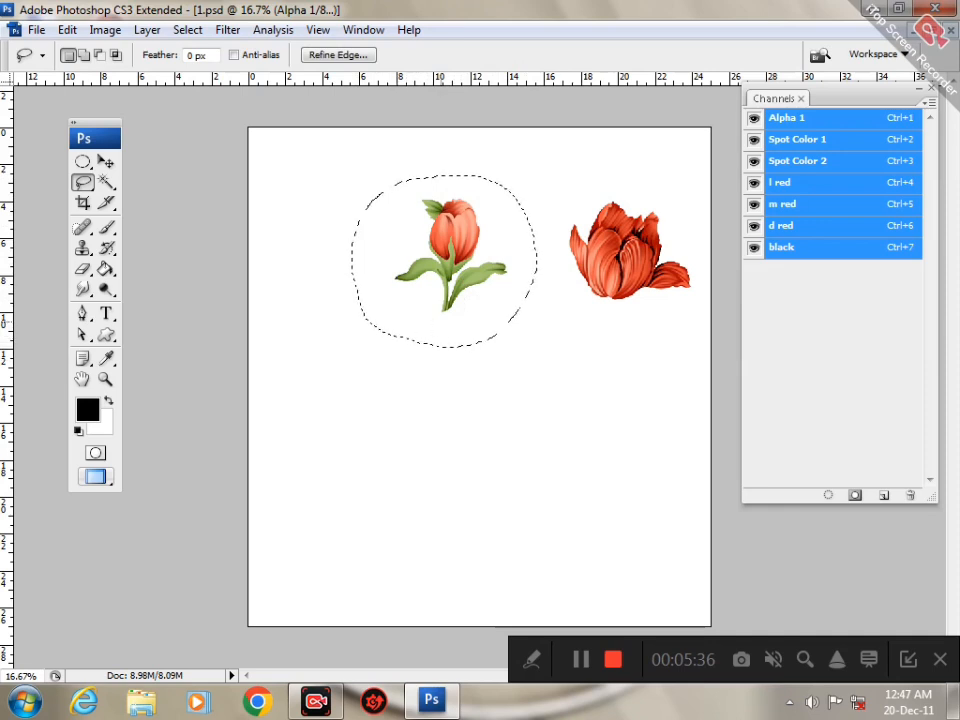
# Step: Add freehand areas around the red tulip and in the blank space below the tulips to the lasso selection
pyautogui.click(84, 55)
pyautogui.moveTo(512, 320)
pyautogui.mouseDown()
pyautogui.moveTo(547, 195)
pyautogui.moveTo(590, 182)
pyautogui.moveTo(666, 185)
pyautogui.moveTo(686, 198)
pyautogui.moveTo(700, 322)
pyautogui.moveTo(644, 355)
pyautogui.moveTo(575, 345)
pyautogui.moveTo(404, 353)
pyautogui.moveTo(402, 414)
pyautogui.moveTo(480, 446)
pyautogui.moveTo(564, 448)
pyautogui.moveTo(621, 353)
pyautogui.mouseUp()
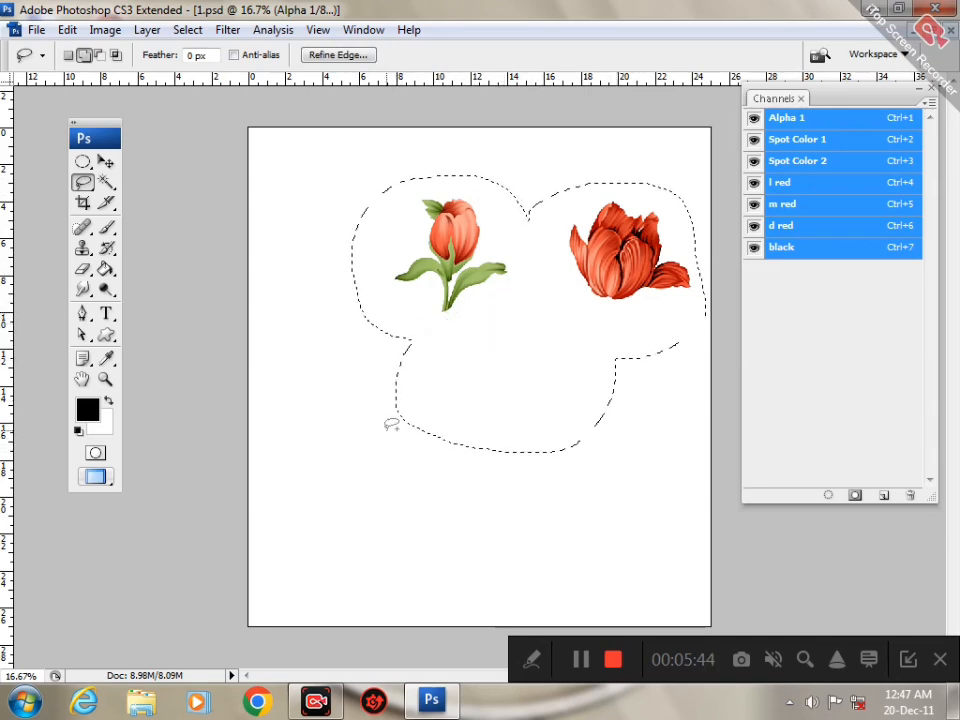
pyautogui.moveTo(360, 416)
pyautogui.mouseDown()
pyautogui.moveTo(410, 335)
pyautogui.moveTo(430, 398)
pyautogui.moveTo(336, 447)
pyautogui.mouseUp()
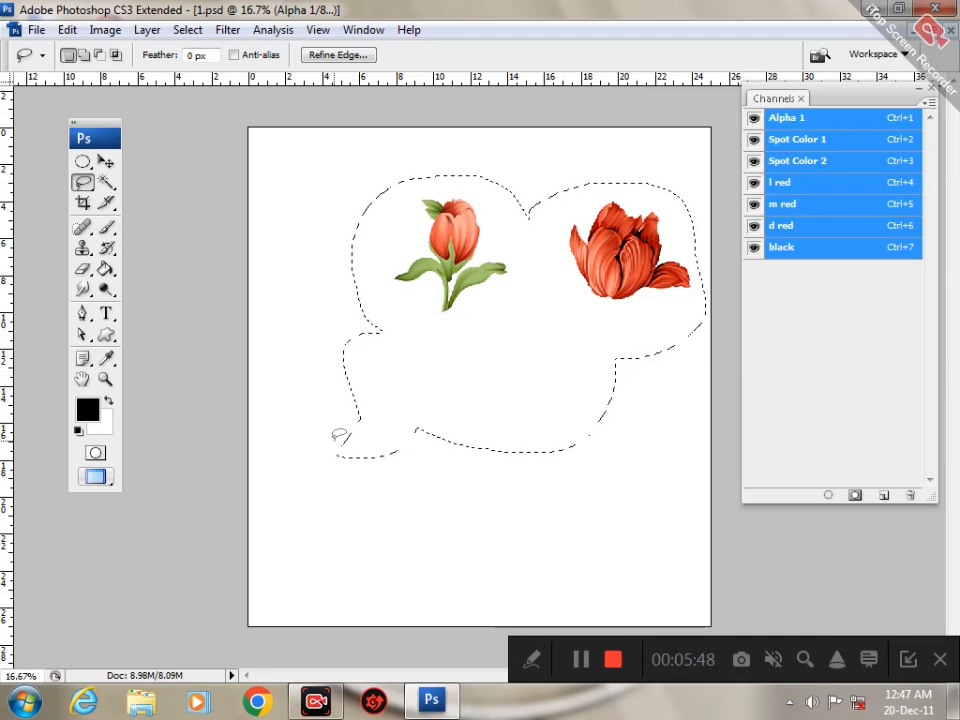
# Step: Subtract freehand areas below and between the tulips from the lasso selection and deselect everything
pyautogui.moveTo(289, 478)
pyautogui.mouseDown()
pyautogui.moveTo(368, 495)
pyautogui.moveTo(426, 443)
pyautogui.moveTo(403, 339)
pyautogui.moveTo(251, 399)
pyautogui.moveTo(275, 478)
pyautogui.mouseUp()
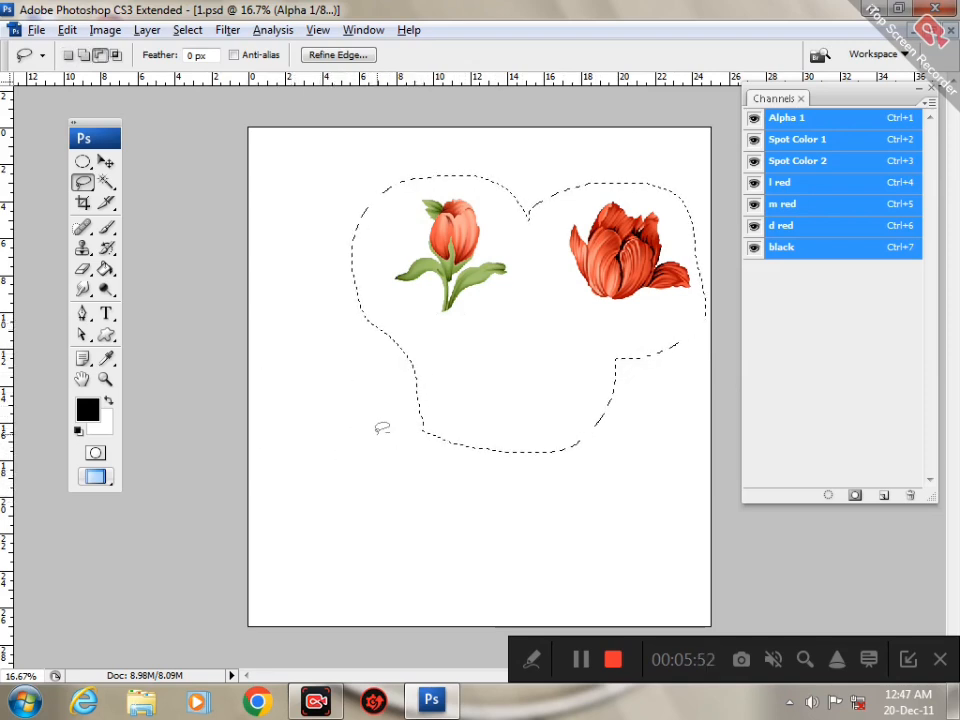
pyautogui.moveTo(377, 426)
pyautogui.mouseDown()
pyautogui.moveTo(495, 324)
pyautogui.moveTo(574, 516)
pyautogui.moveTo(396, 413)
pyautogui.mouseUp()
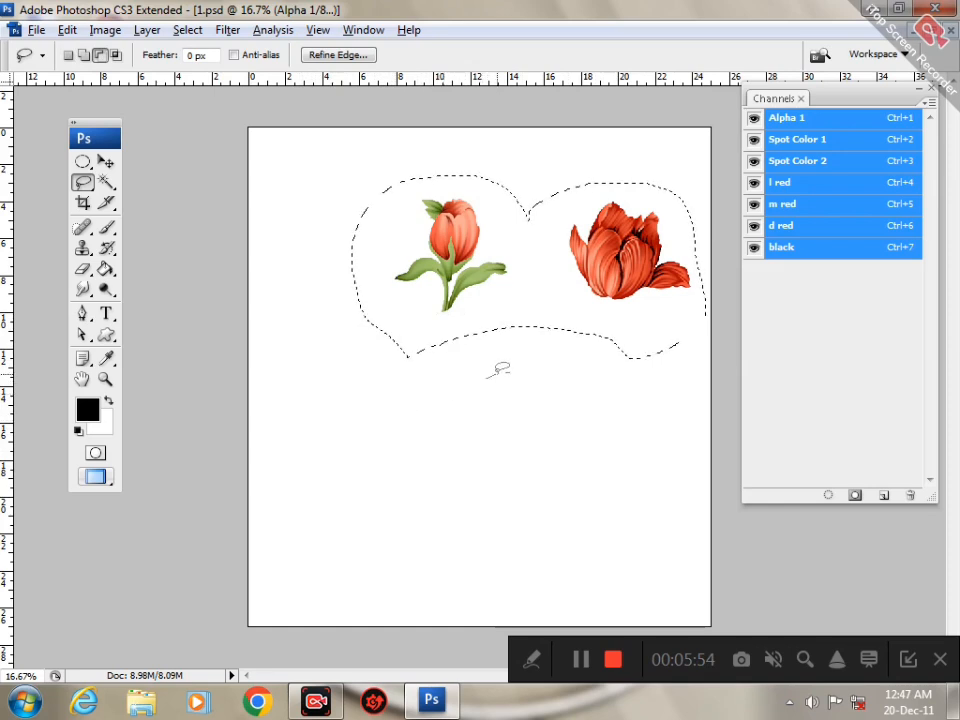
pyautogui.moveTo(489, 377)
pyautogui.mouseDown()
pyautogui.moveTo(564, 314)
pyautogui.moveTo(540, 190)
pyautogui.moveTo(513, 237)
pyautogui.moveTo(531, 284)
pyautogui.moveTo(521, 325)
pyautogui.moveTo(450, 380)
pyautogui.mouseUp()
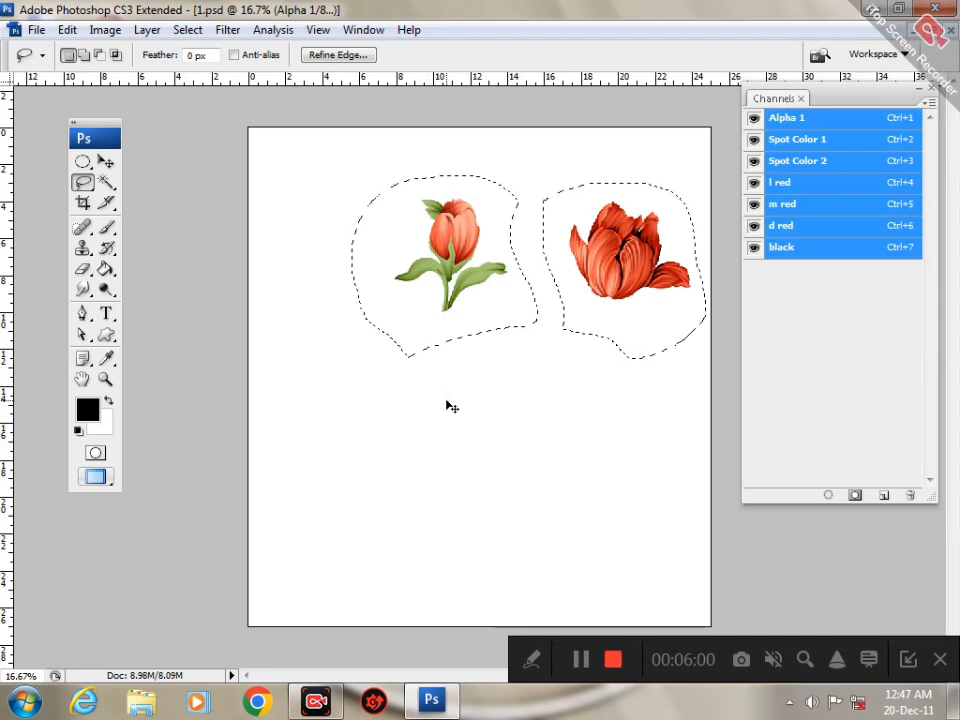
pyautogui.click(448, 402)
pyautogui.click(532, 659)
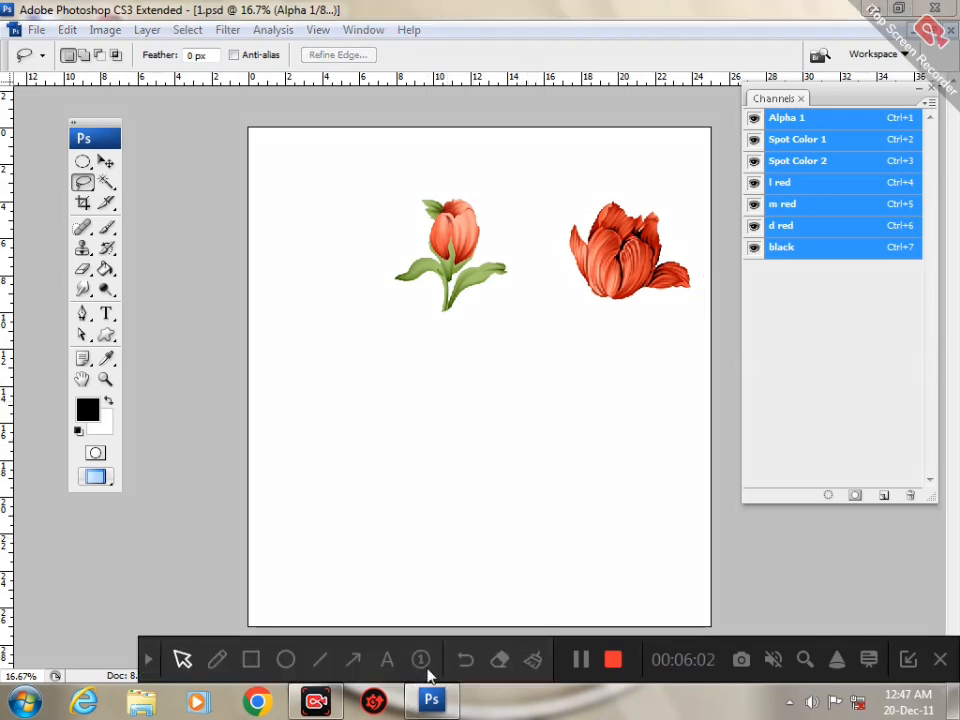
pyautogui.click(353, 659)
pyautogui.moveTo(199, 230)
pyautogui.mouseDown()
pyautogui.moveTo(178, 107)
pyautogui.moveTo(188, 60)
pyautogui.mouseUp()
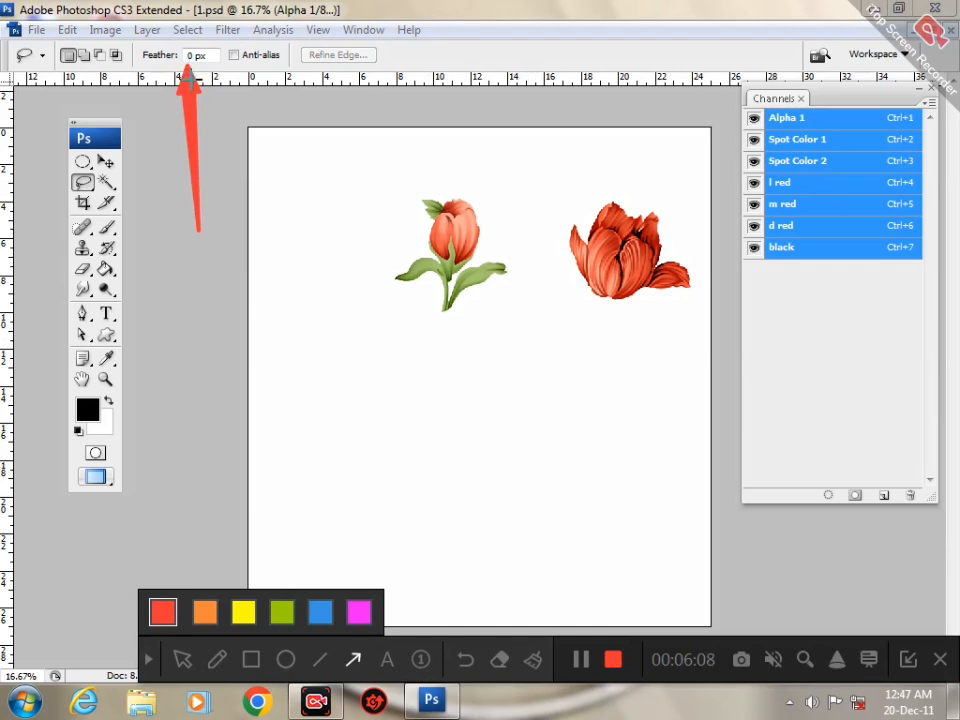
pyautogui.hotkey('ctrl', 'z')
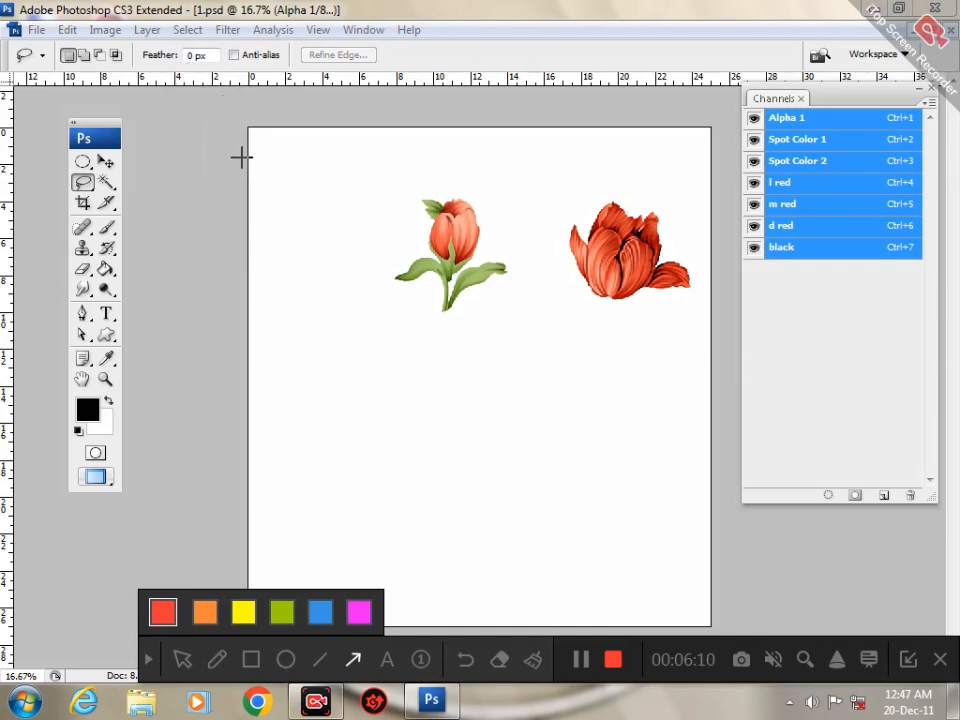
pyautogui.moveTo(241, 157)
pyautogui.mouseDown()
pyautogui.moveTo(224, 80)
pyautogui.moveTo(236, 62)
pyautogui.mouseUp()
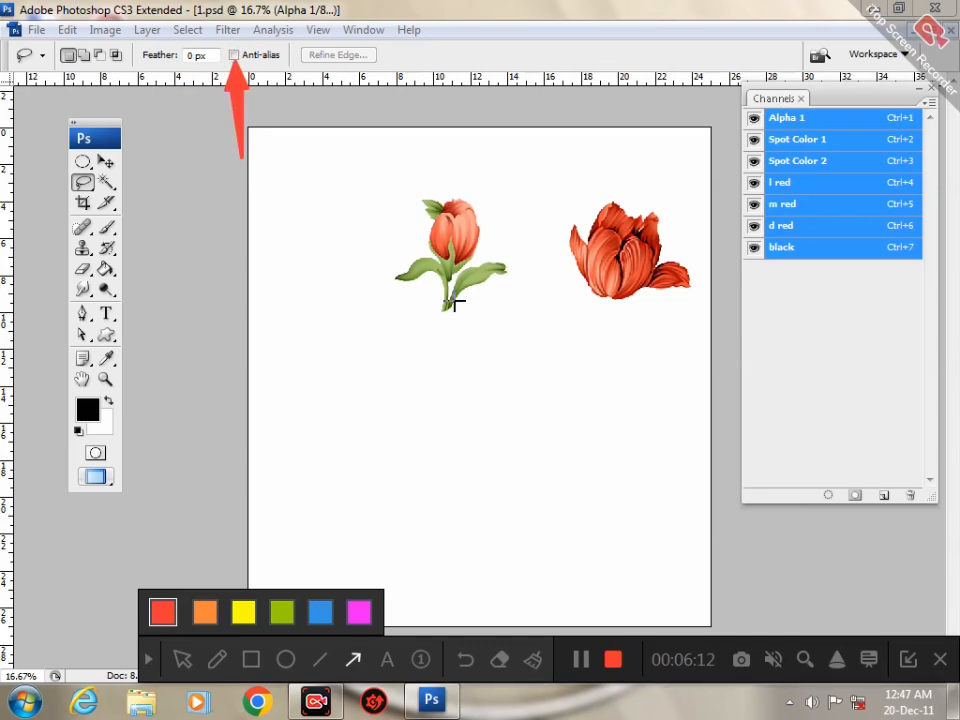
pyautogui.click(148, 659)
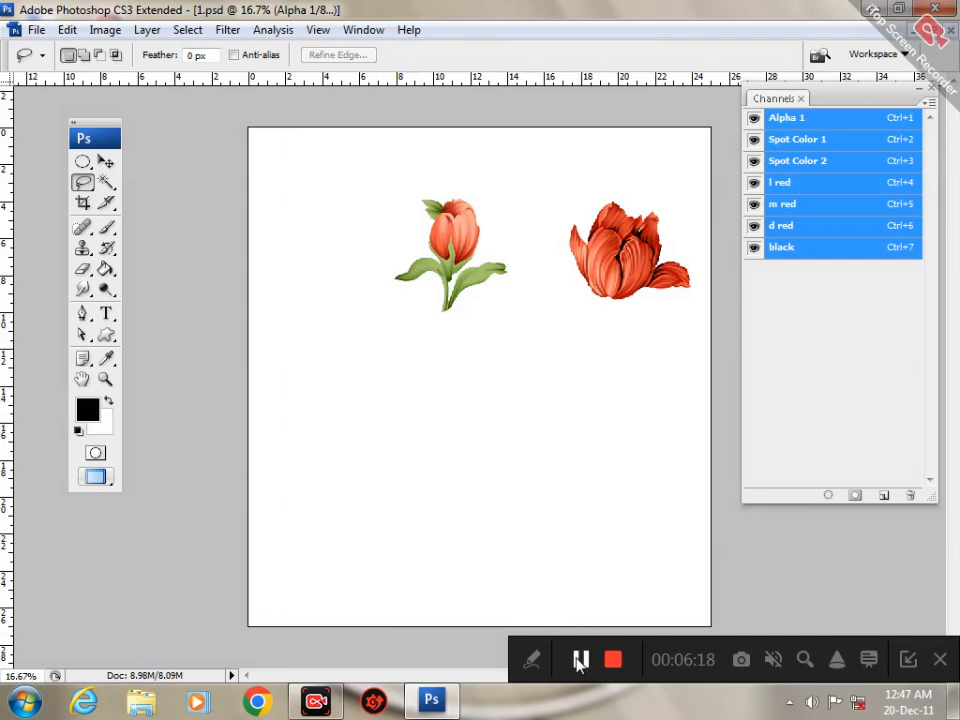
pyautogui.click(534, 662)
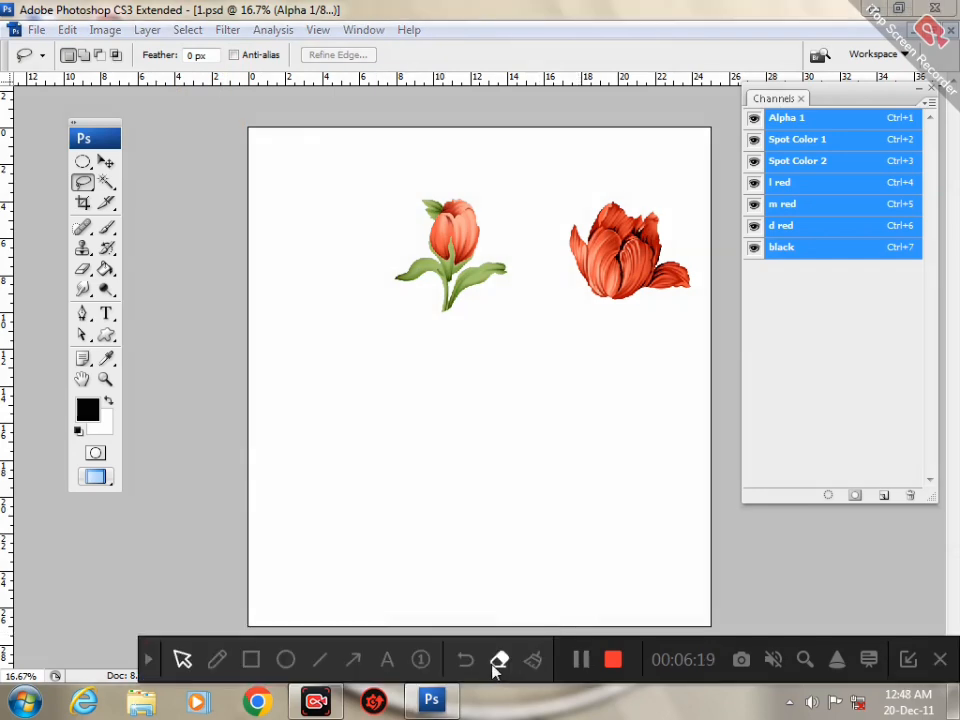
pyautogui.click(353, 668)
pyautogui.moveTo(222, 296); pyautogui.dragTo(110, 182)
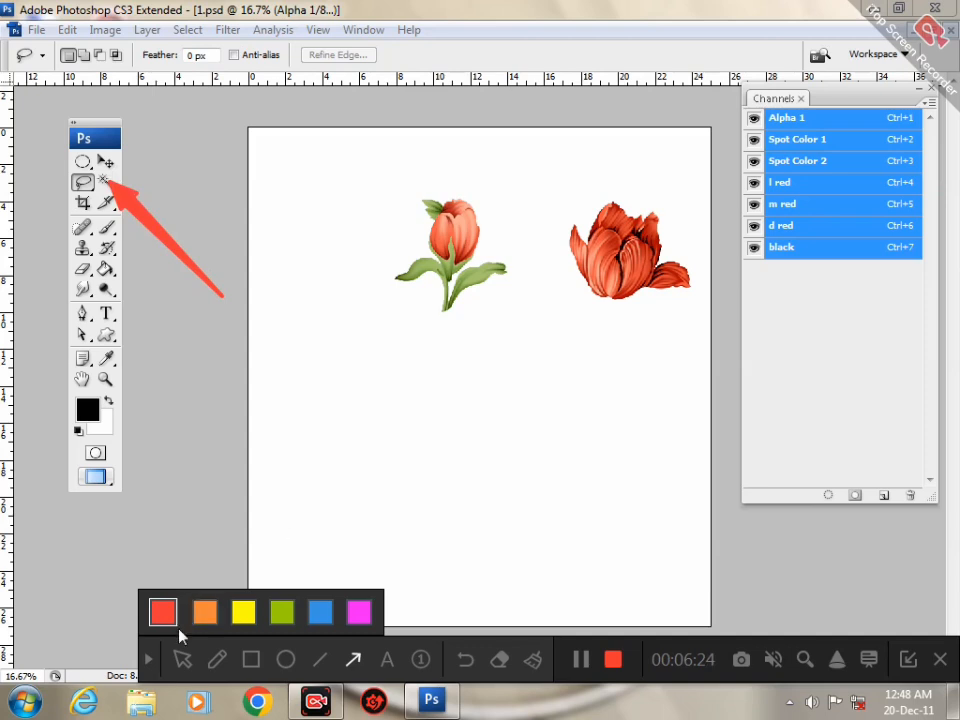
pyautogui.click(148, 659)
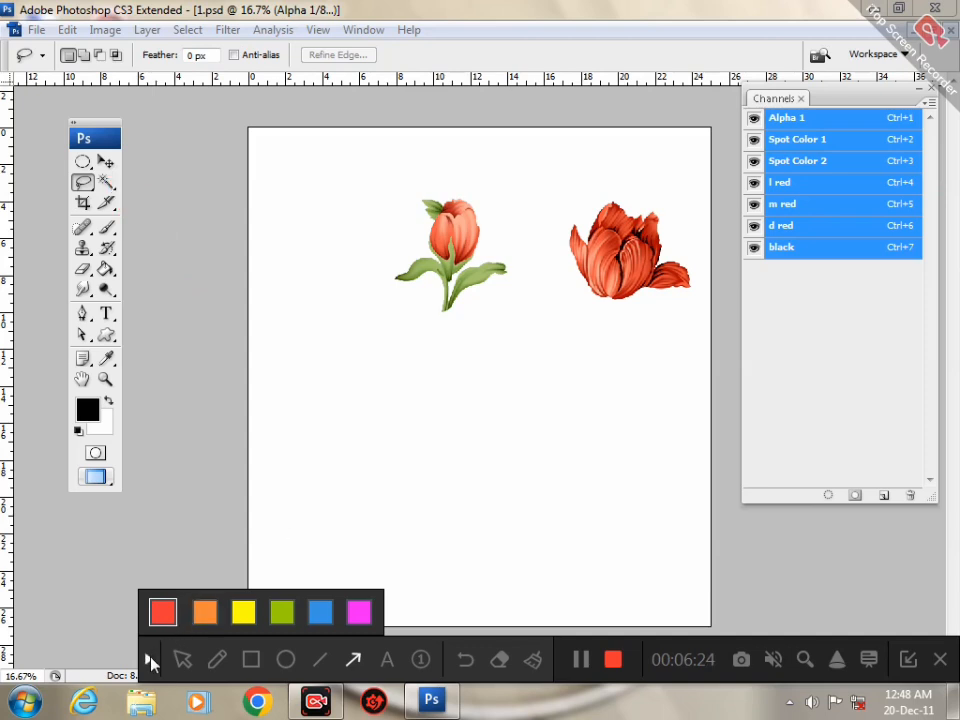
# Step: Activate the Magic Wand tool and show the other tool variant grouped with it
pyautogui.click(107, 184)
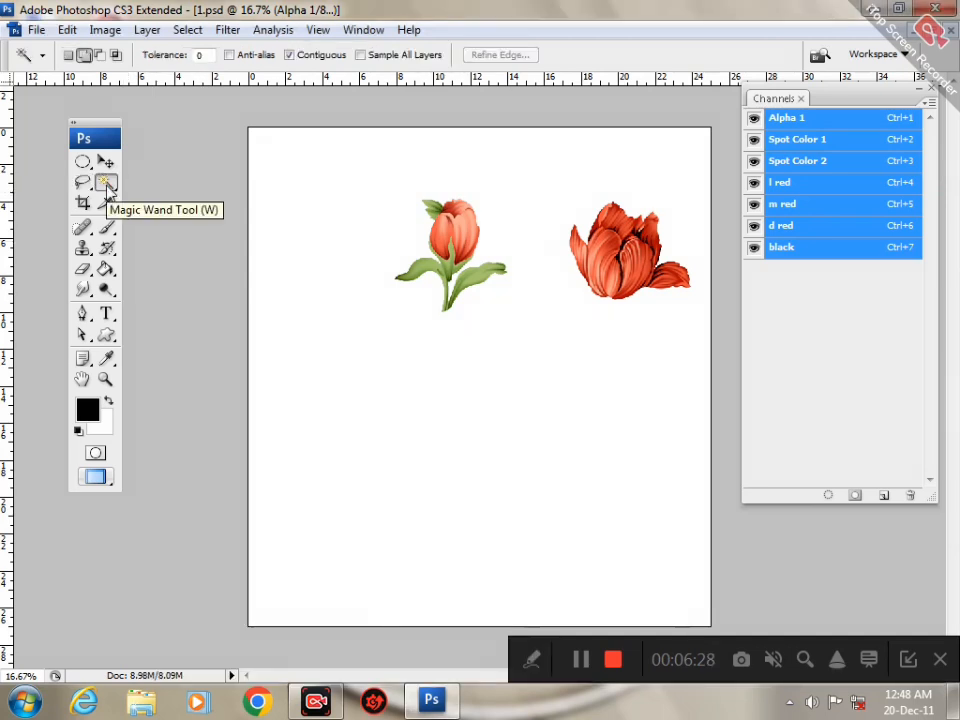
pyautogui.click(108, 187)
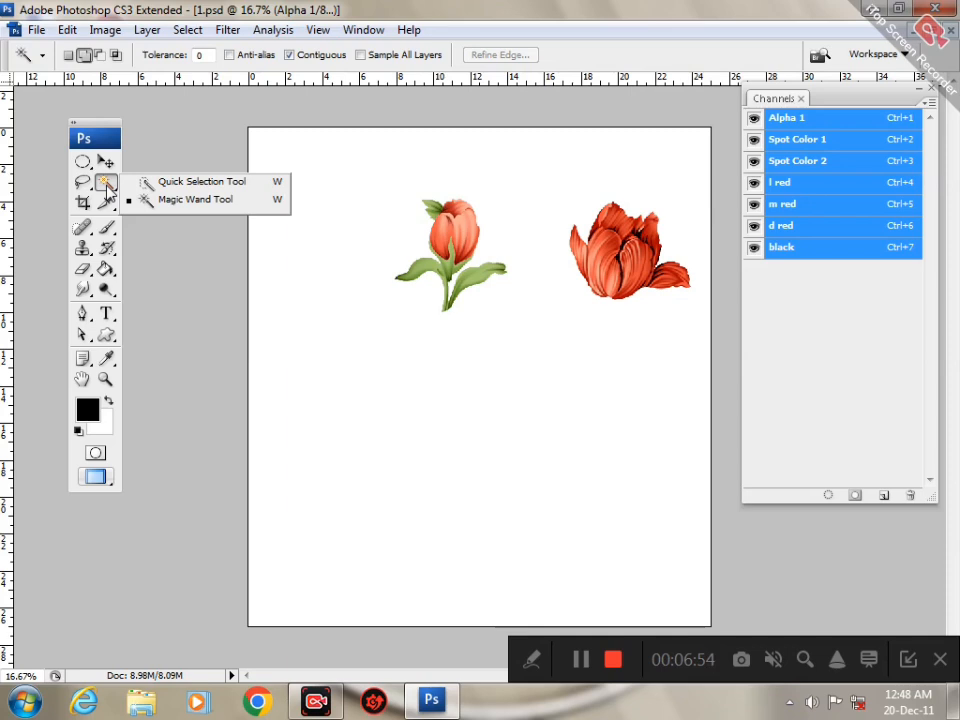
pyautogui.click(106, 189)
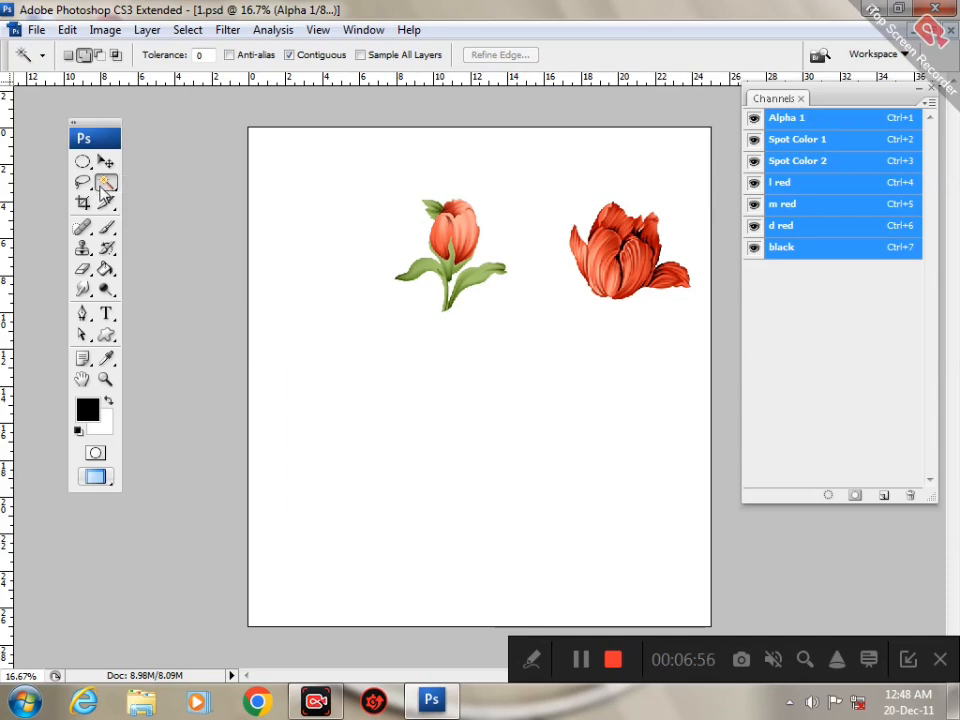
pyautogui.click(531, 659)
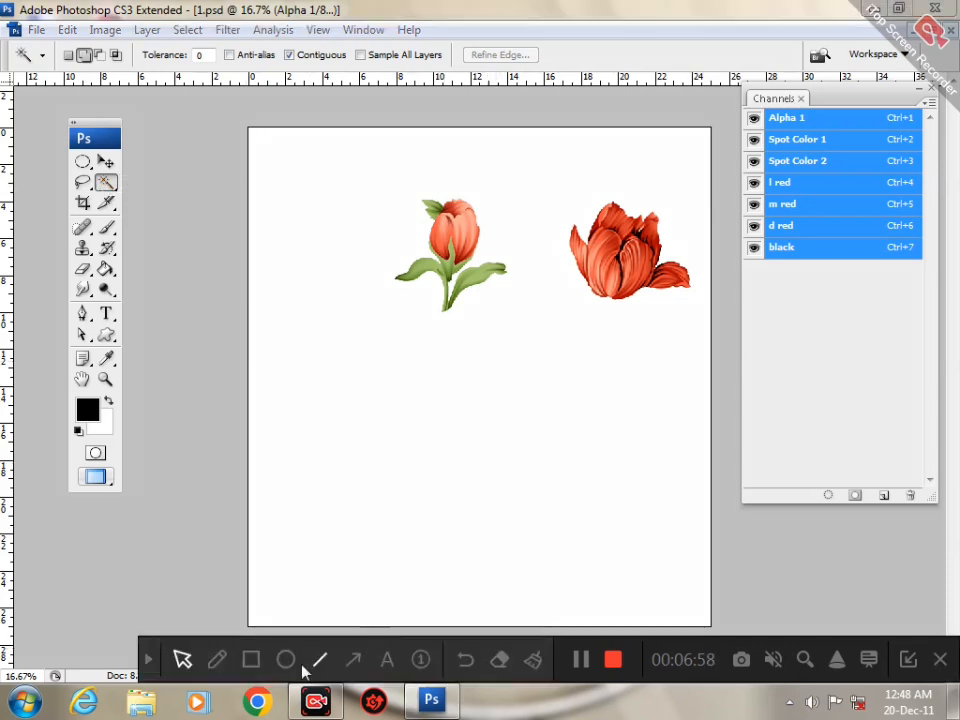
pyautogui.click(353, 659)
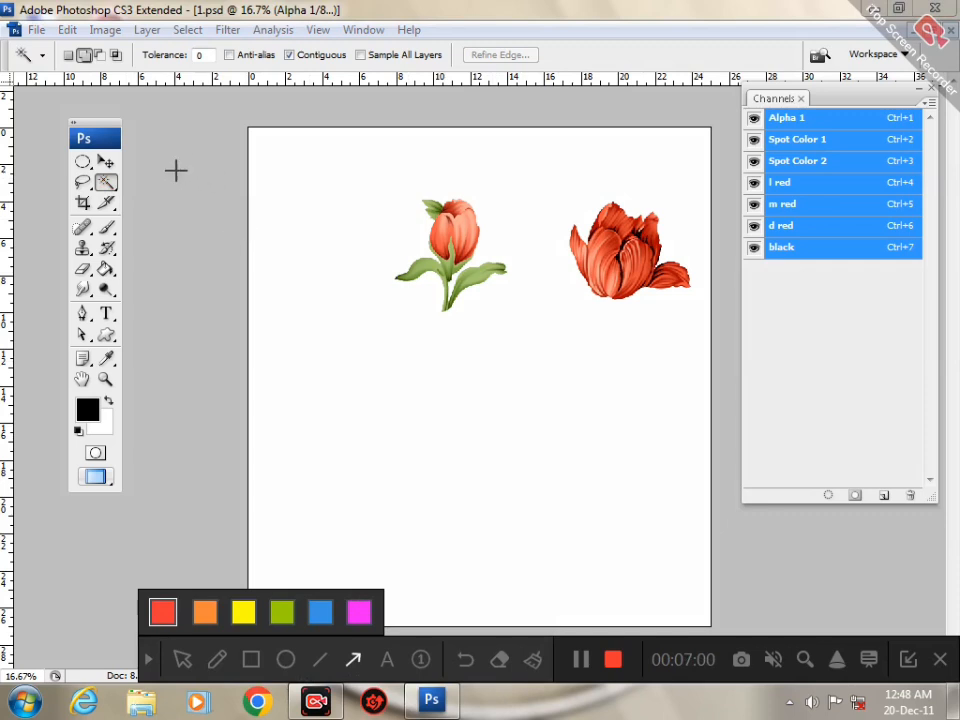
pyautogui.moveTo(181, 188)
pyautogui.mouseDown()
pyautogui.moveTo(154, 32)
pyautogui.moveTo(181, 70)
pyautogui.mouseUp()
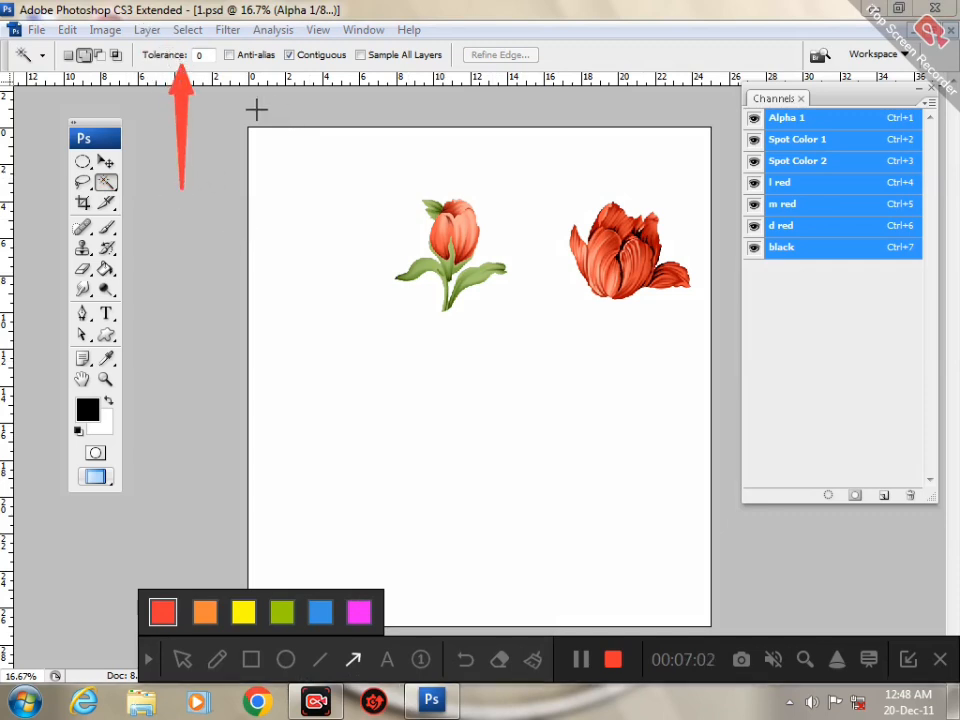
pyautogui.moveTo(246, 197); pyautogui.dragTo(244, 70)
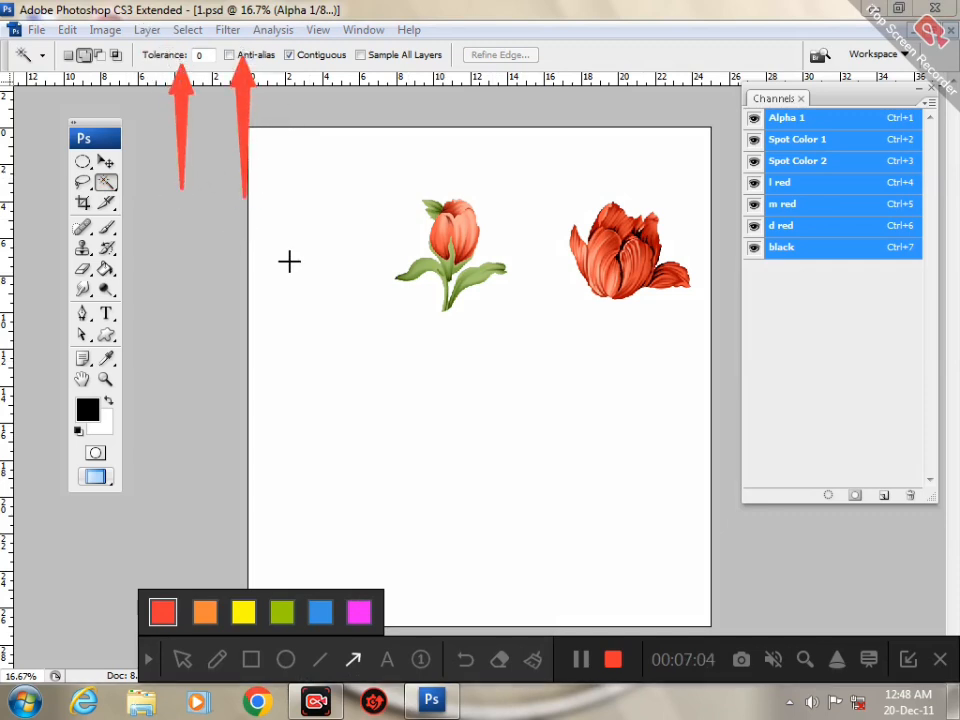
pyautogui.moveTo(295, 206); pyautogui.dragTo(297, 62)
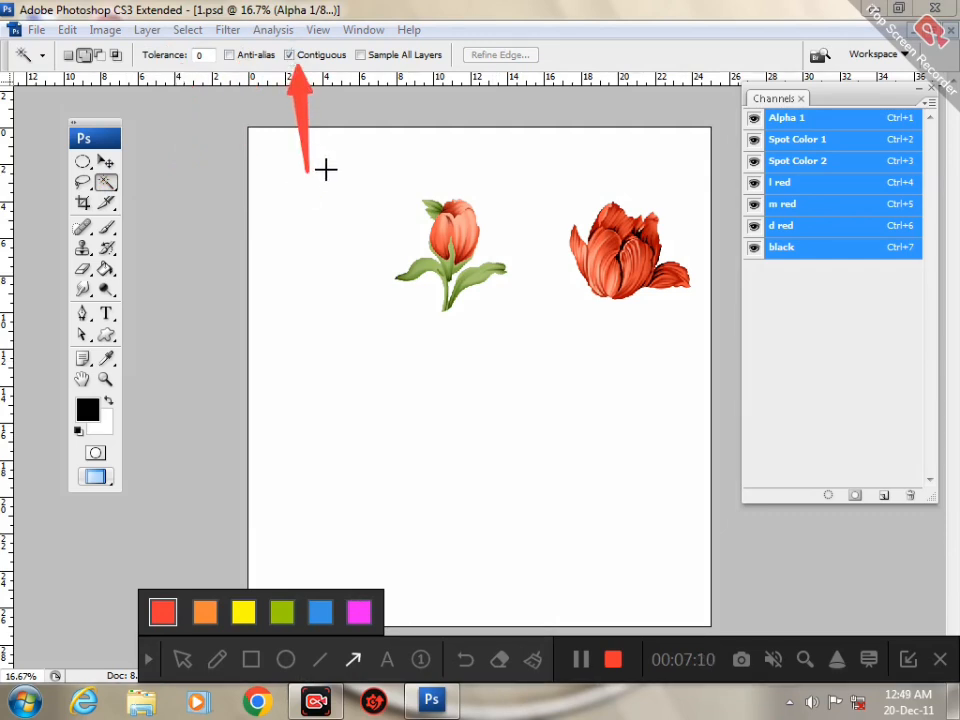
pyautogui.moveTo(373, 195)
pyautogui.mouseDown()
pyautogui.moveTo(352, 45)
pyautogui.moveTo(365, 62)
pyautogui.mouseUp()
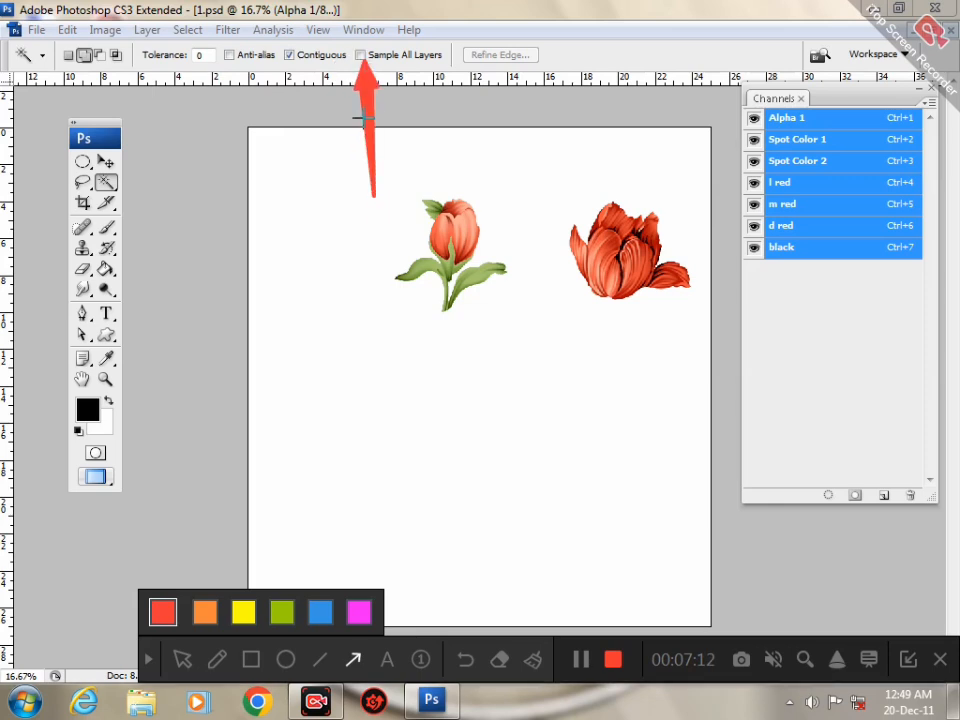
pyautogui.click(148, 659)
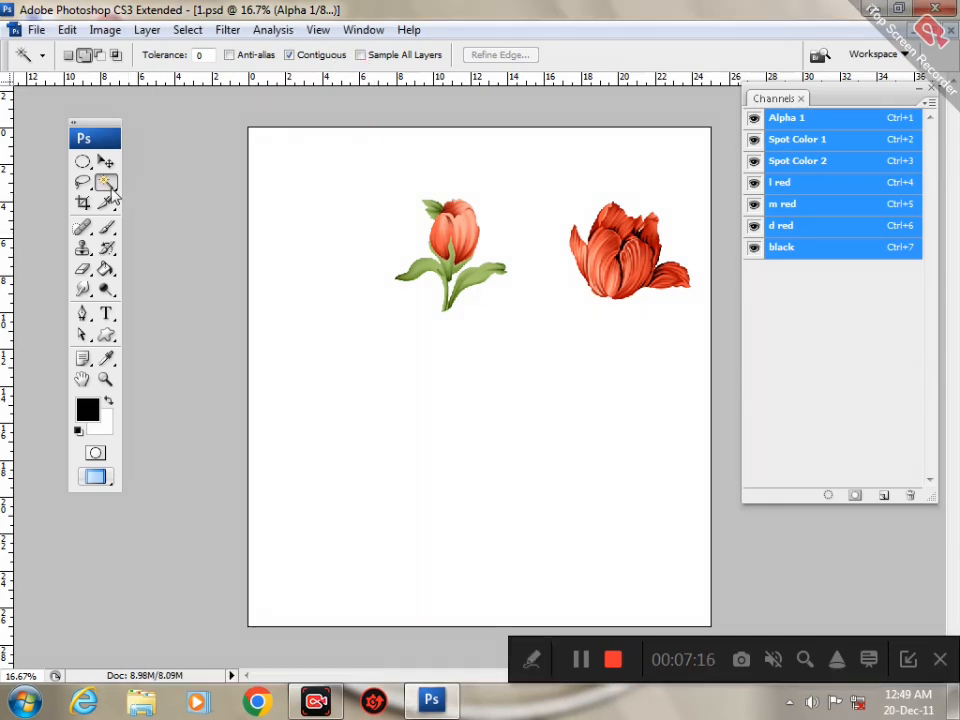
# Step: Select both tulips by subtracting the white background from a full-canvas selection with the Magic Wand and move them slightly down and to the left
pyautogui.click(681, 345)
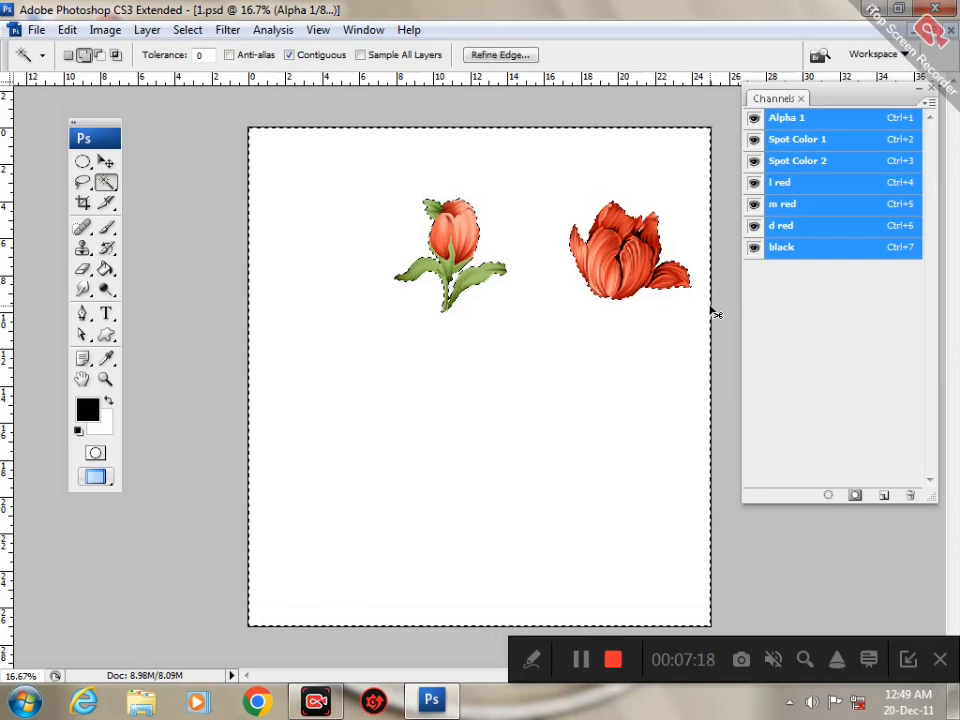
pyautogui.hotkey('ctrl', 'a')
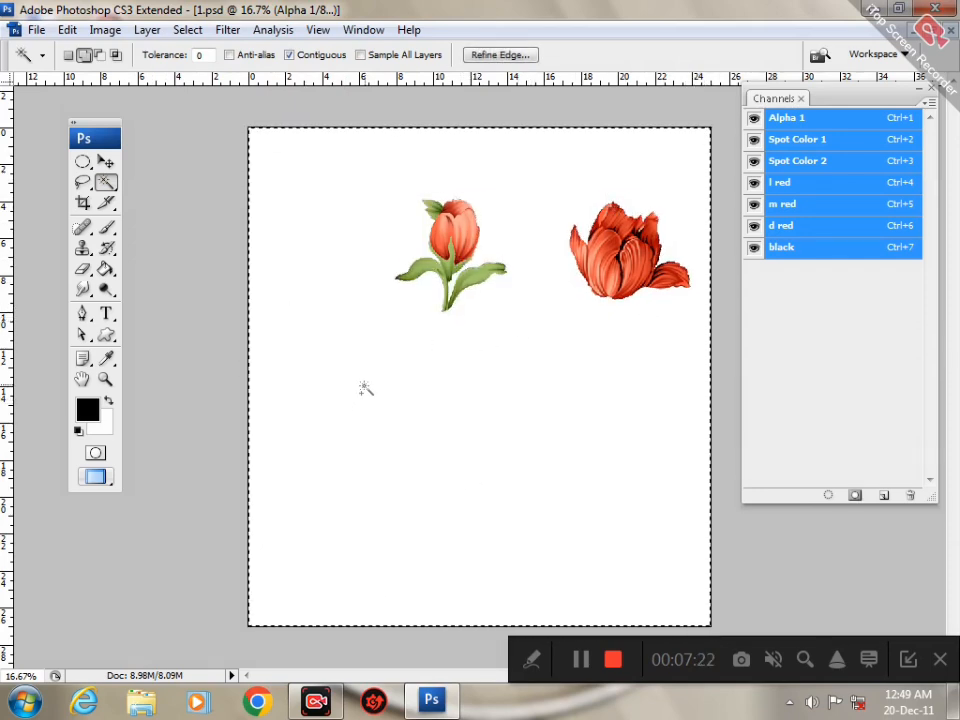
pyautogui.press('shift')
pyautogui.keyDown('alt'); pyautogui.click(359, 229); pyautogui.keyUp('alt')
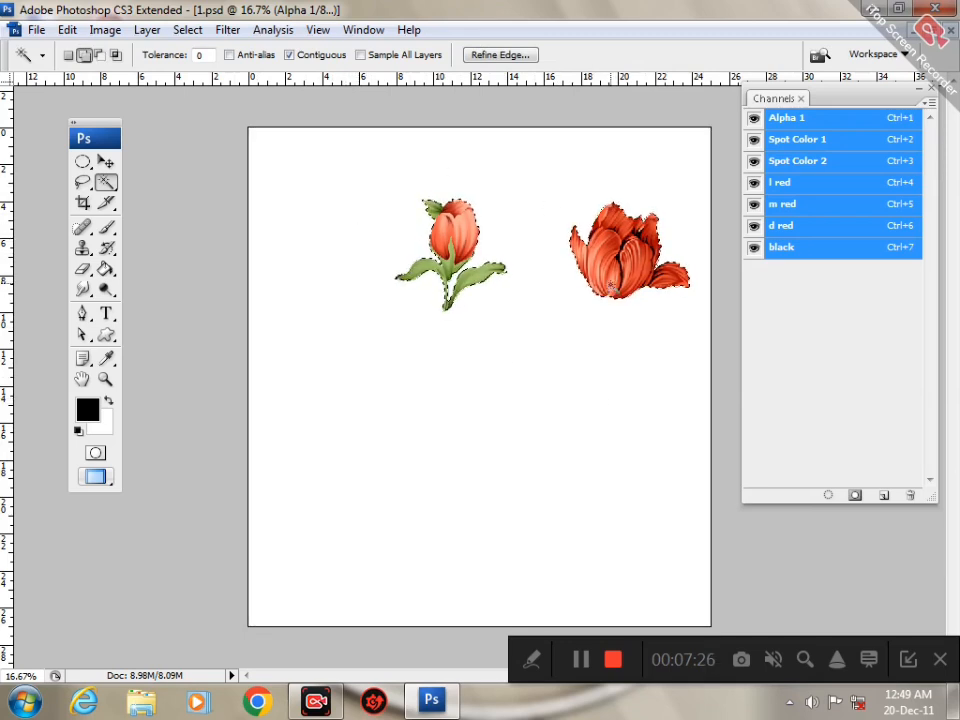
pyautogui.moveTo(597, 305); pyautogui.dragTo(549, 333)
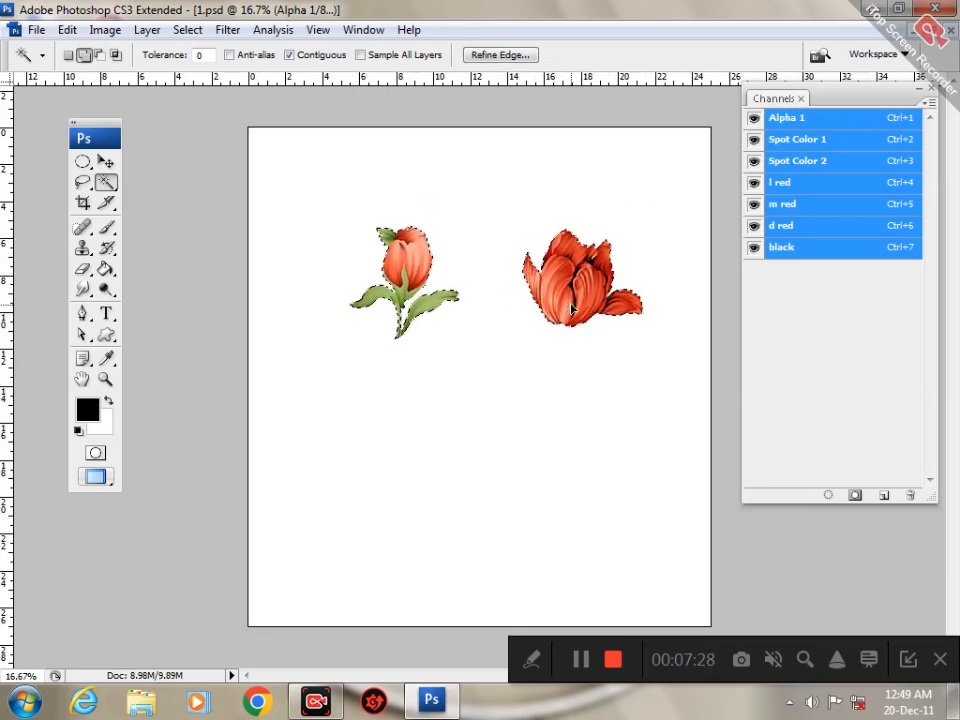
pyautogui.hotkey('ctrl', 'd')
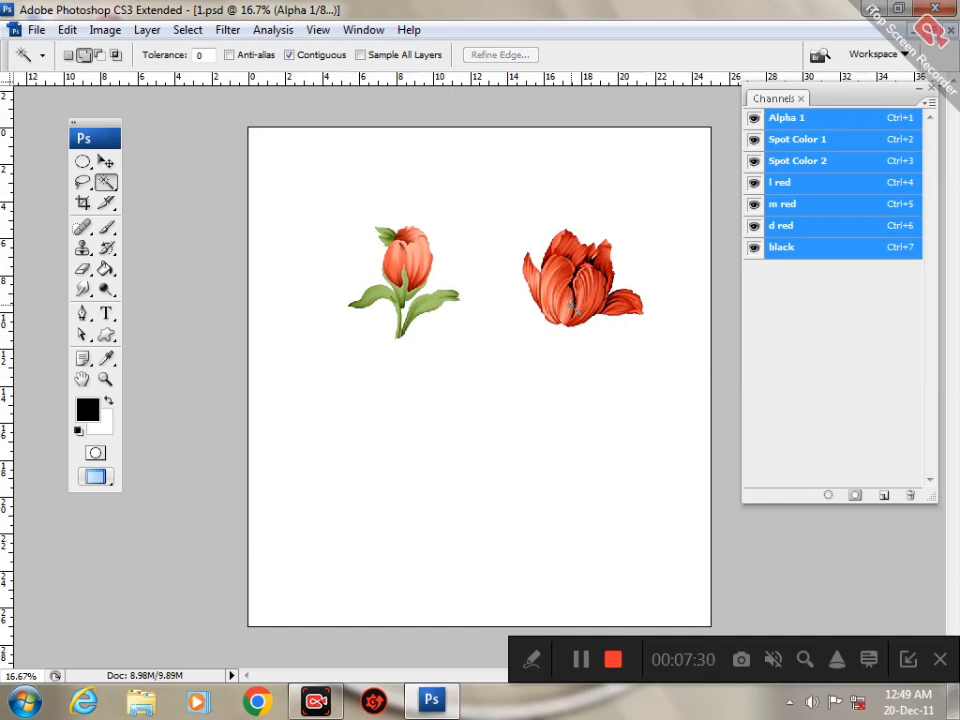
# Step: Show only the Alpha 1 channel, select the dark stem and leaf area with the Magic Wand, and deselect it
pyautogui.click(755, 119)
pyautogui.click(788, 122)
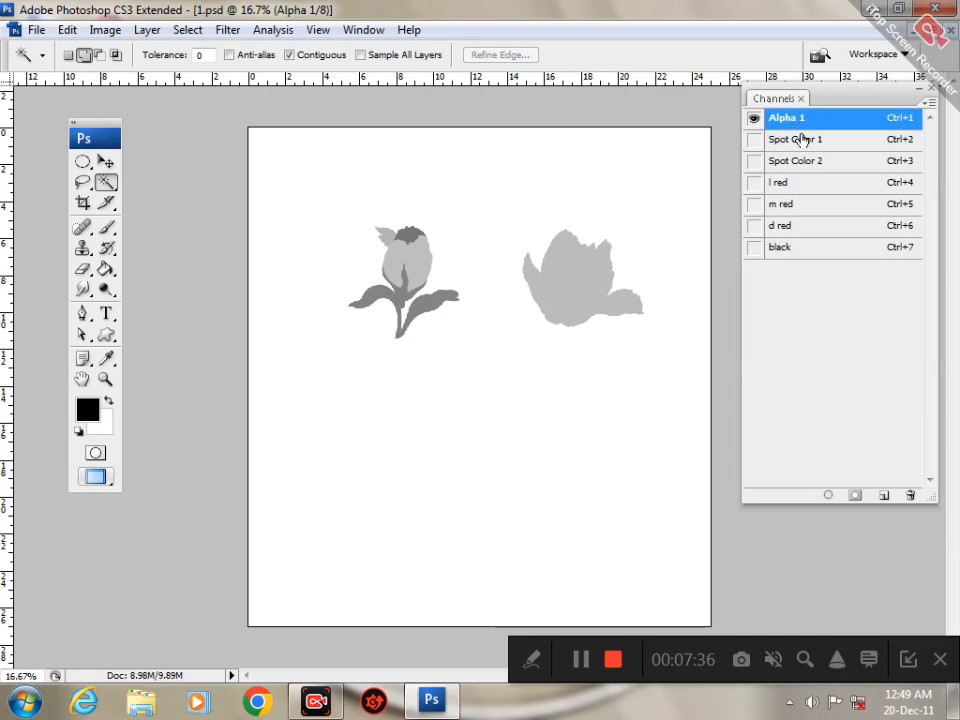
pyautogui.click(803, 140)
pyautogui.click(799, 120)
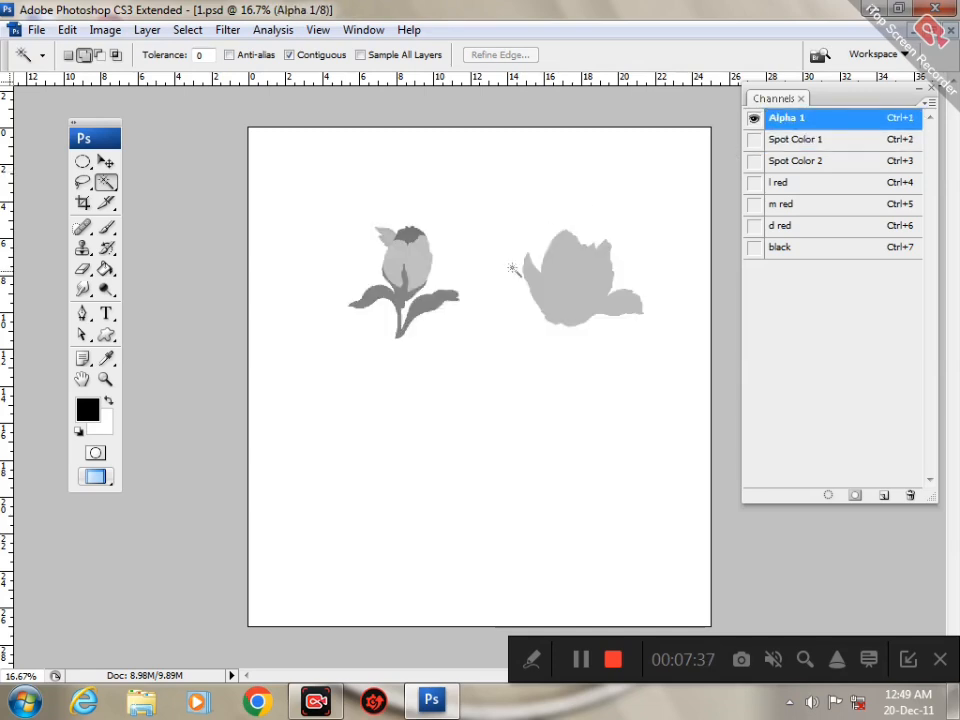
pyautogui.click(396, 290)
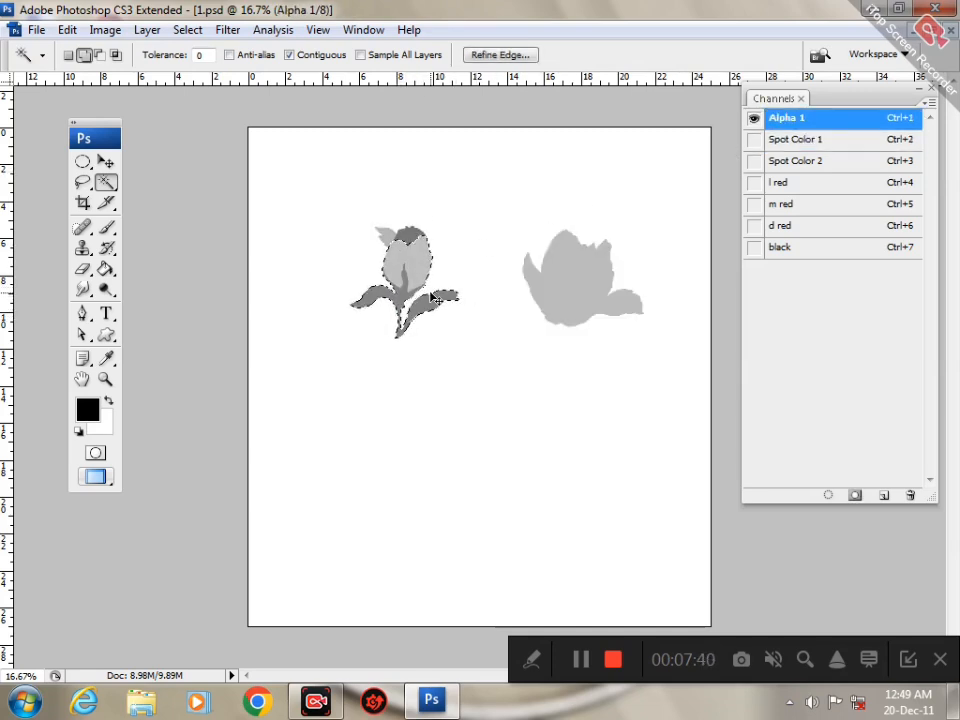
pyautogui.hotkey('ctrl', 'd')
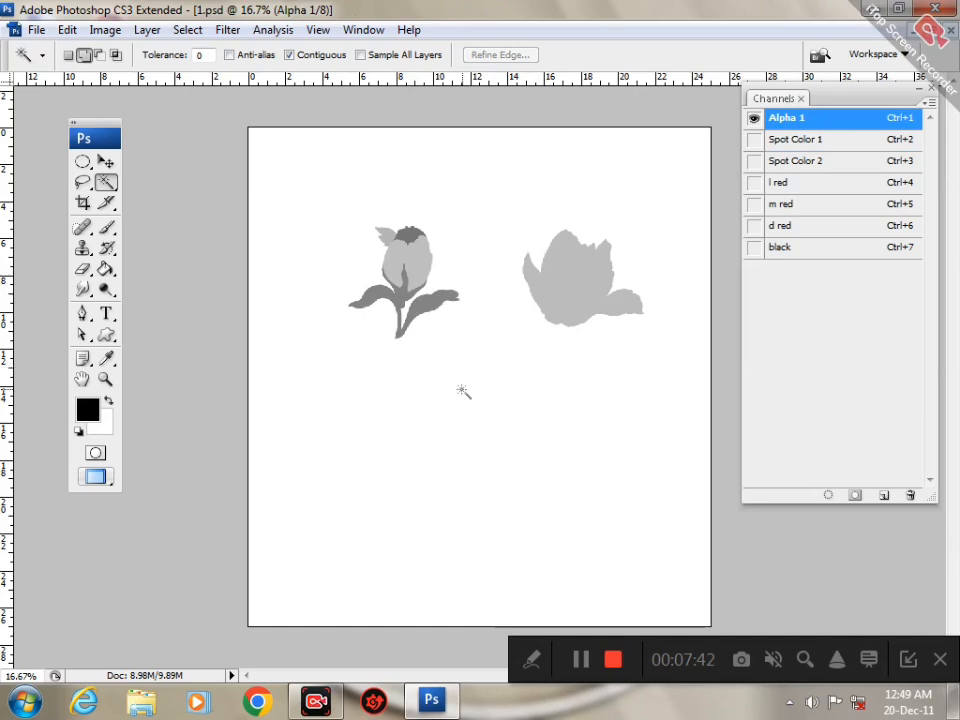
# Step: Select the large tulip's shape with the Magic Wand, add the stemmed tulip's petals to the selection, and deselect everything
pyautogui.click(551, 283)
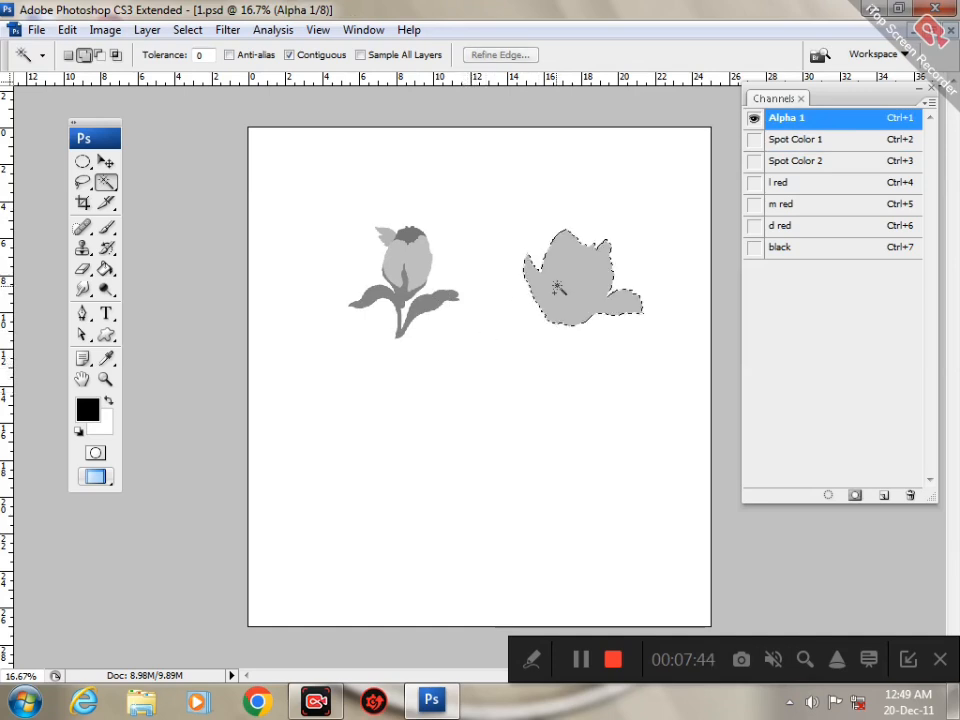
pyautogui.keyDown('shift'); pyautogui.click(423, 286); pyautogui.keyUp('shift')
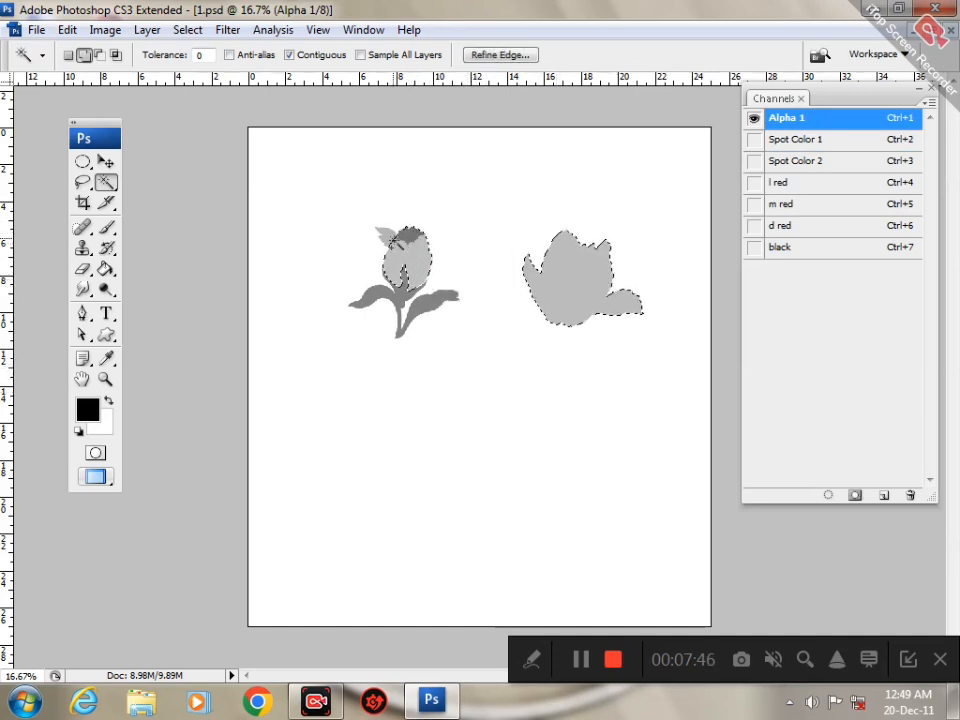
pyautogui.hotkey('ctrl', 'd')
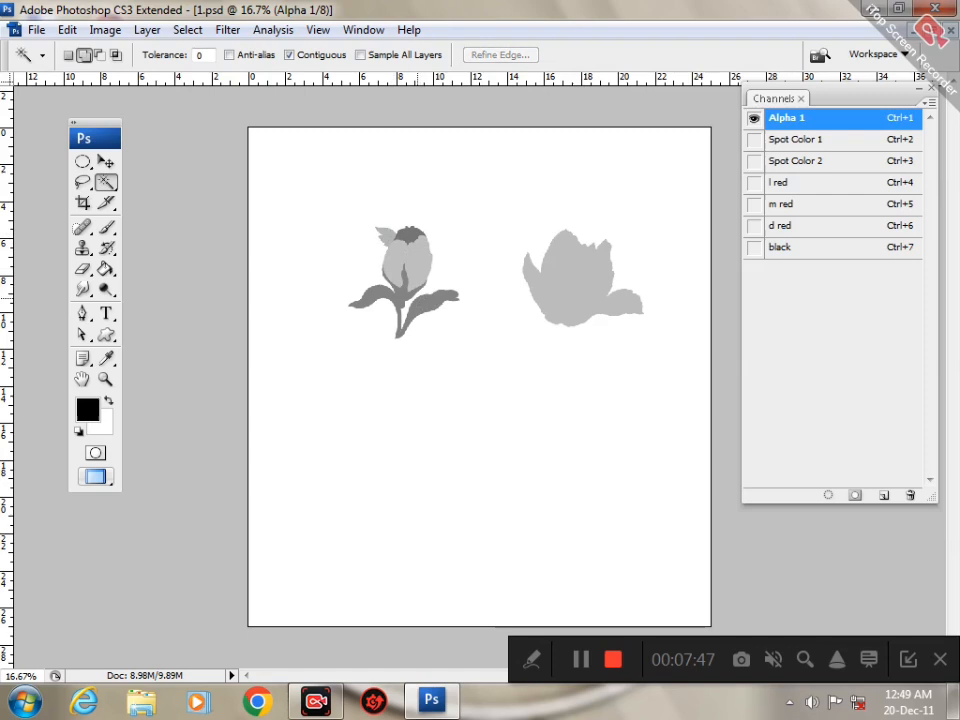
# Step: Use the Magic Wand on Alpha 1 to select the large tulip together with the light petal area of the stemmed tulip
pyautogui.click(427, 304)
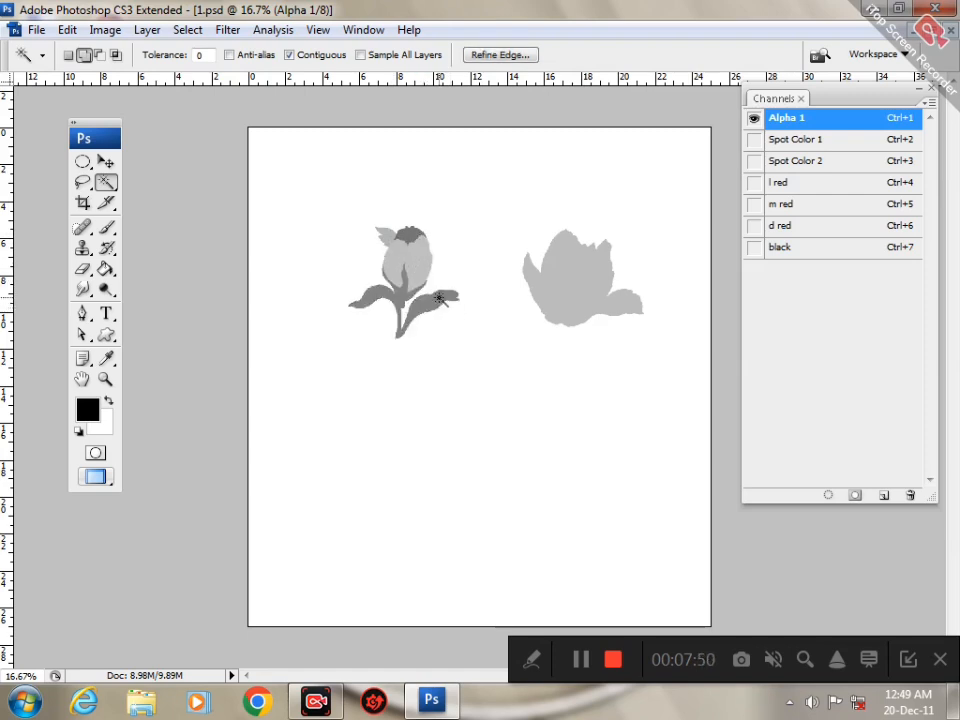
pyautogui.click(580, 280)
pyautogui.click(422, 255)
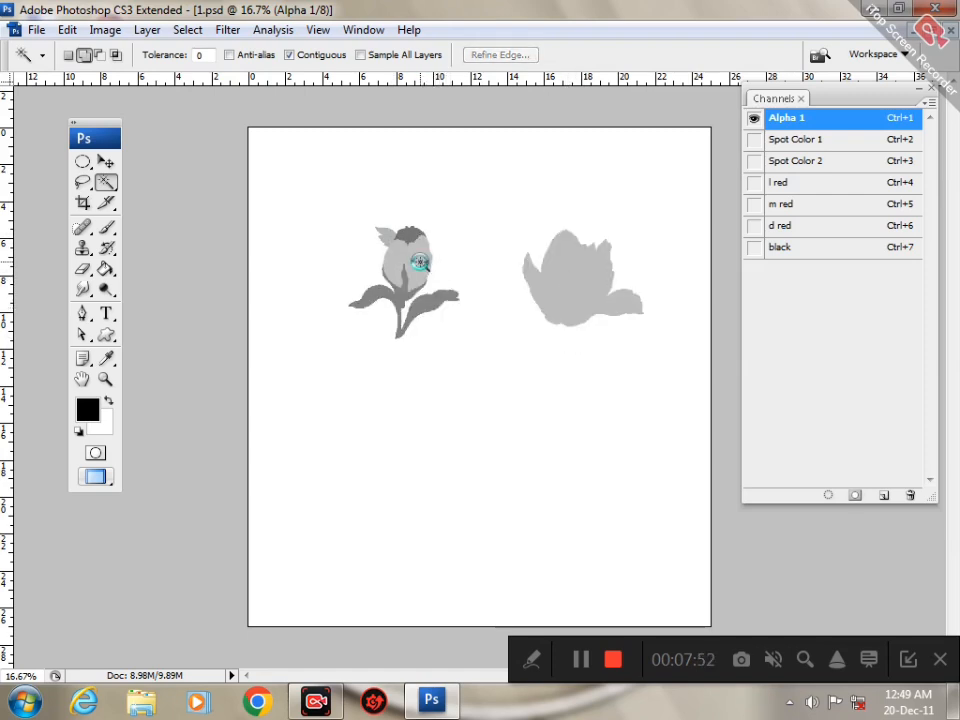
pyautogui.moveTo(405, 201); pyautogui.dragTo(452, 349)
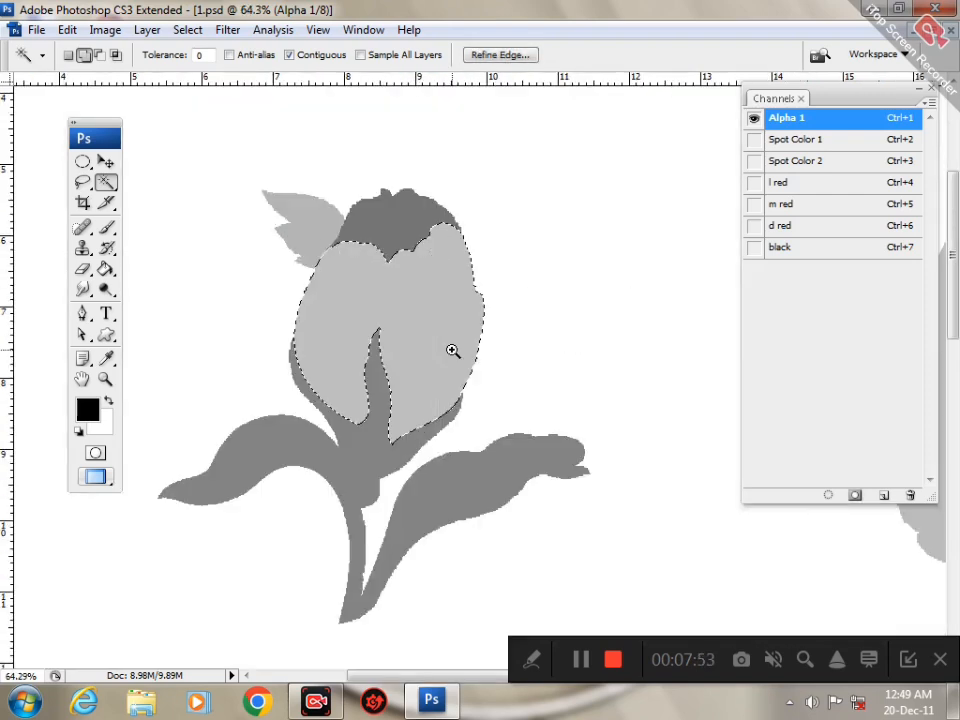
# Step: Compare the l red and m red channels within the petal selection by toggling m red's visibility alongside l red
pyautogui.click(790, 184)
pyautogui.click(790, 205)
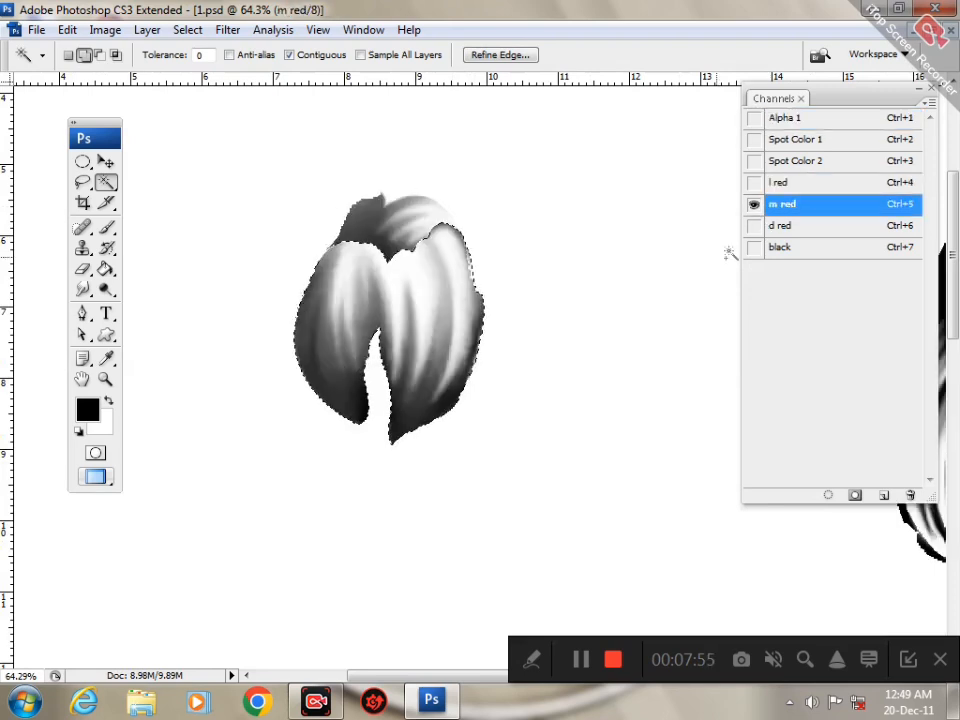
pyautogui.click(754, 183)
pyautogui.click(754, 205)
pyautogui.click(754, 205)
pyautogui.click(754, 205)
pyautogui.click(754, 205)
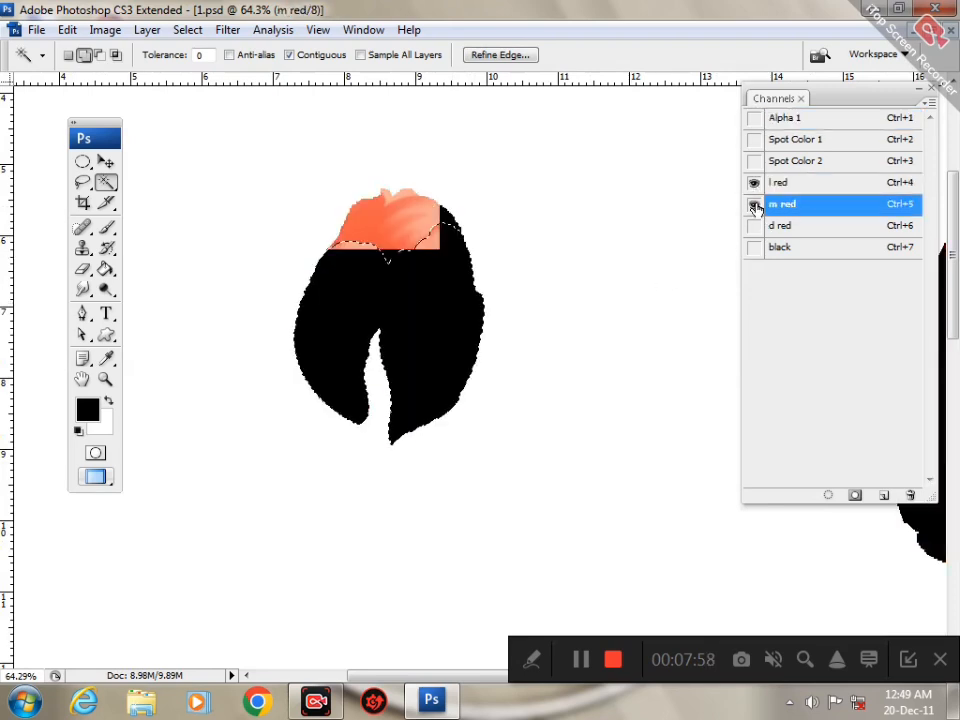
# Step: Make all channels from Alpha 1 to black visible and deselect the petal areas
pyautogui.moveTo(754, 119); pyautogui.dragTo(756, 250)
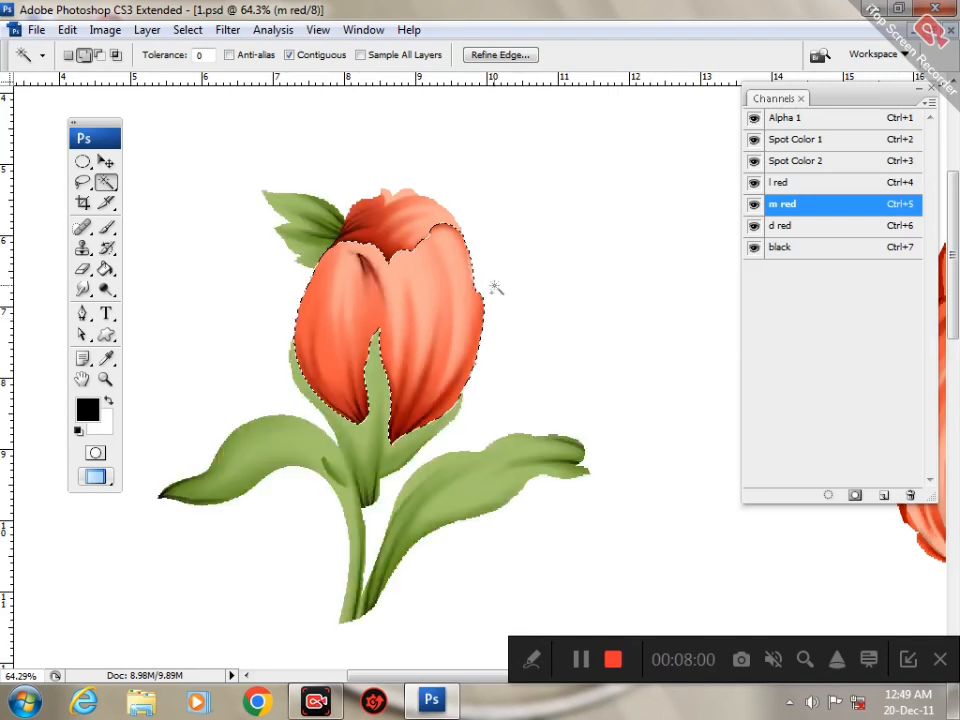
pyautogui.keyDown('alt'); pyautogui.click(403, 306); pyautogui.keyUp('alt')
pyautogui.keyDown('alt'); pyautogui.click(405, 312); pyautogui.keyUp('alt')
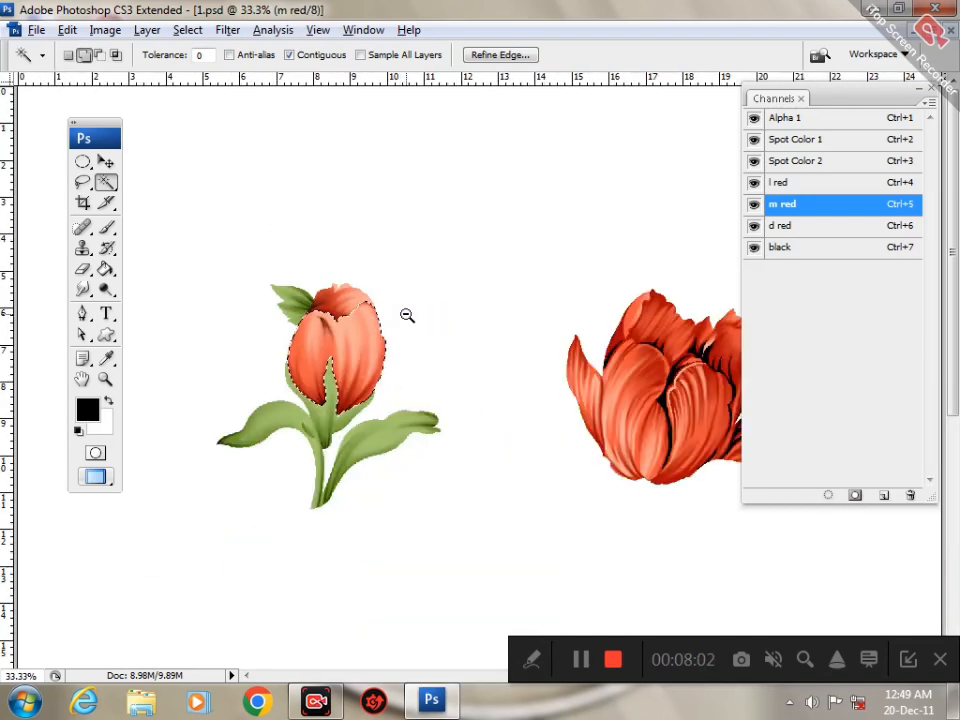
pyautogui.keyDown('alt'); pyautogui.click(407, 316); pyautogui.keyUp('alt')
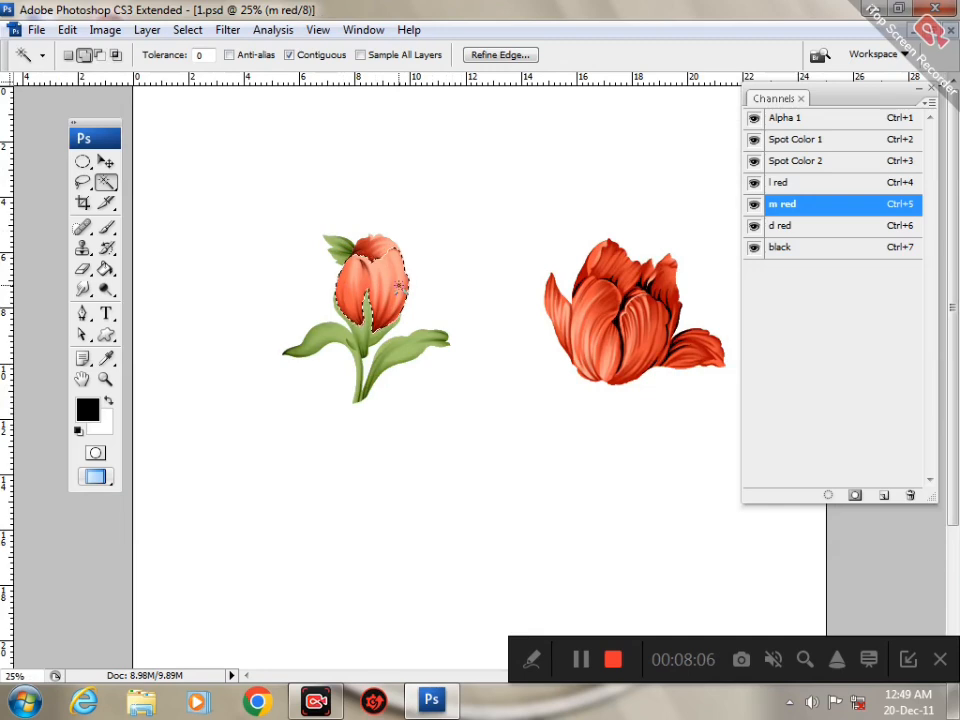
pyautogui.hotkey('ctrl', 'd')
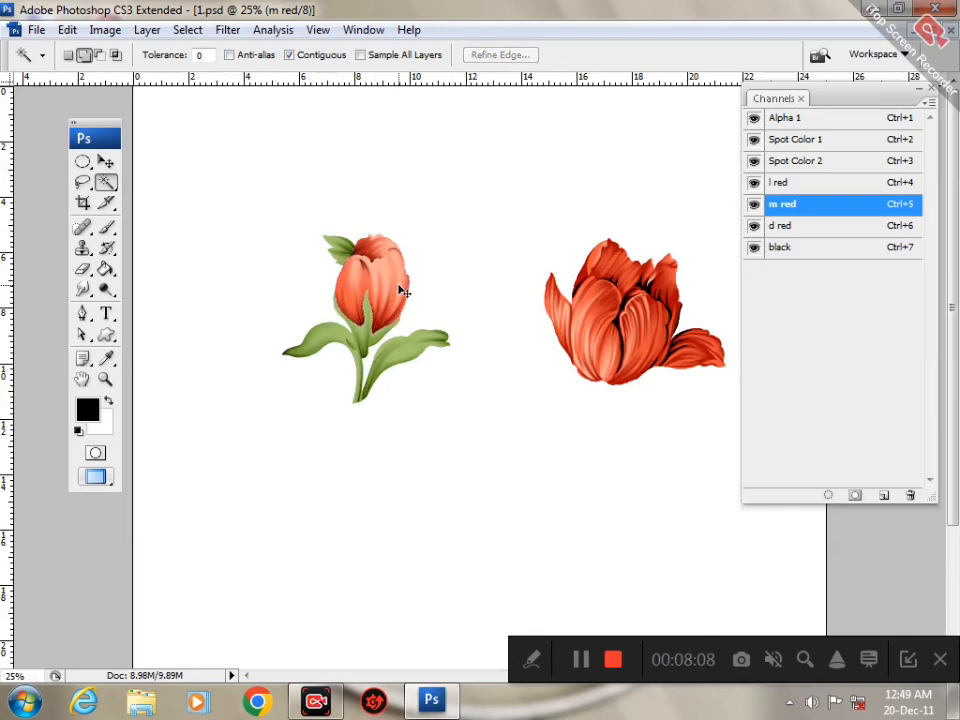
# Step: On the Alpha 1 channel, use the Magic Wand to select the stemmed tulip's petals, stem and leaves, and deselect them
pyautogui.keyDown('ctrl'); pyautogui.keyDown('alt'); pyautogui.click(400, 285); pyautogui.keyUp('alt'); pyautogui.keyUp('ctrl')
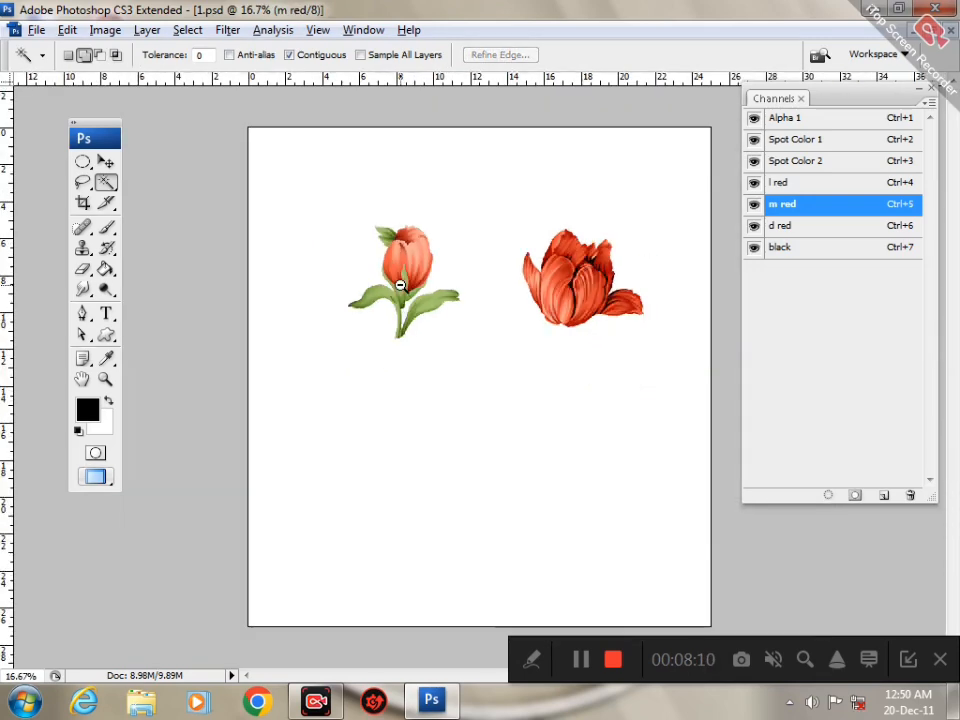
pyautogui.keyDown('ctrl'); pyautogui.keyDown('alt'); pyautogui.click(400, 285); pyautogui.keyUp('alt'); pyautogui.keyUp('ctrl')
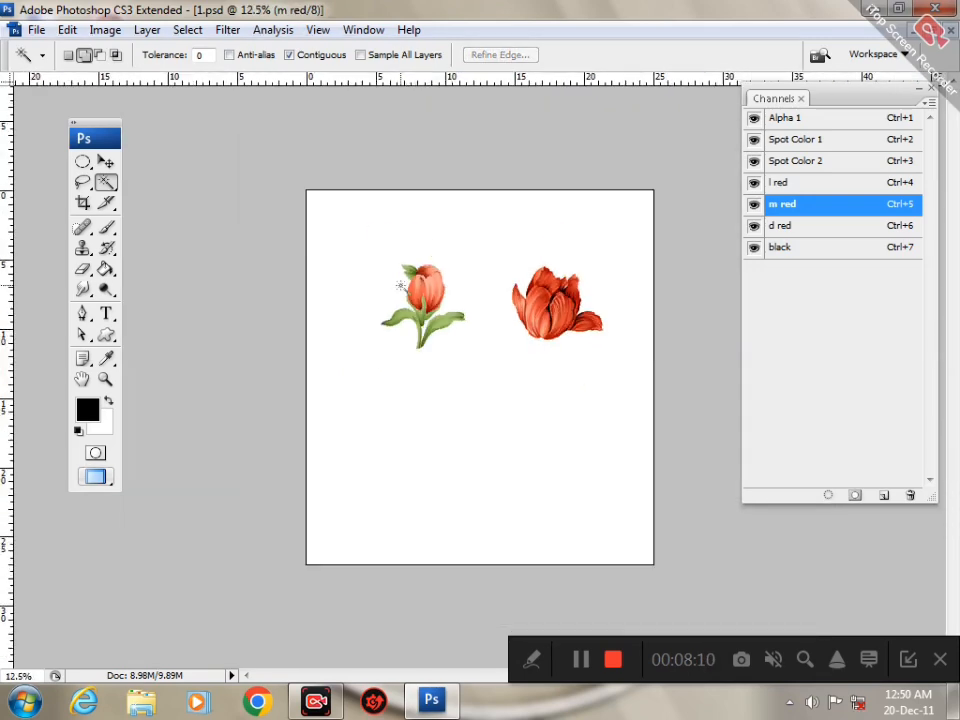
pyautogui.click(808, 183)
pyautogui.click(812, 118)
pyautogui.click(425, 305)
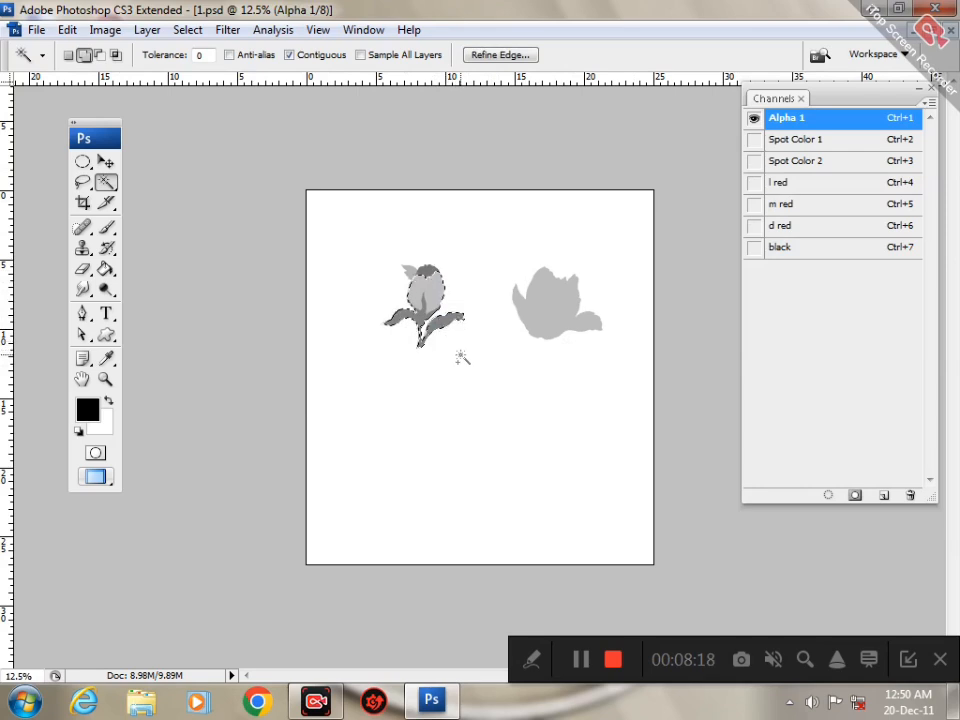
pyautogui.hotkey('ctrl', 'd')
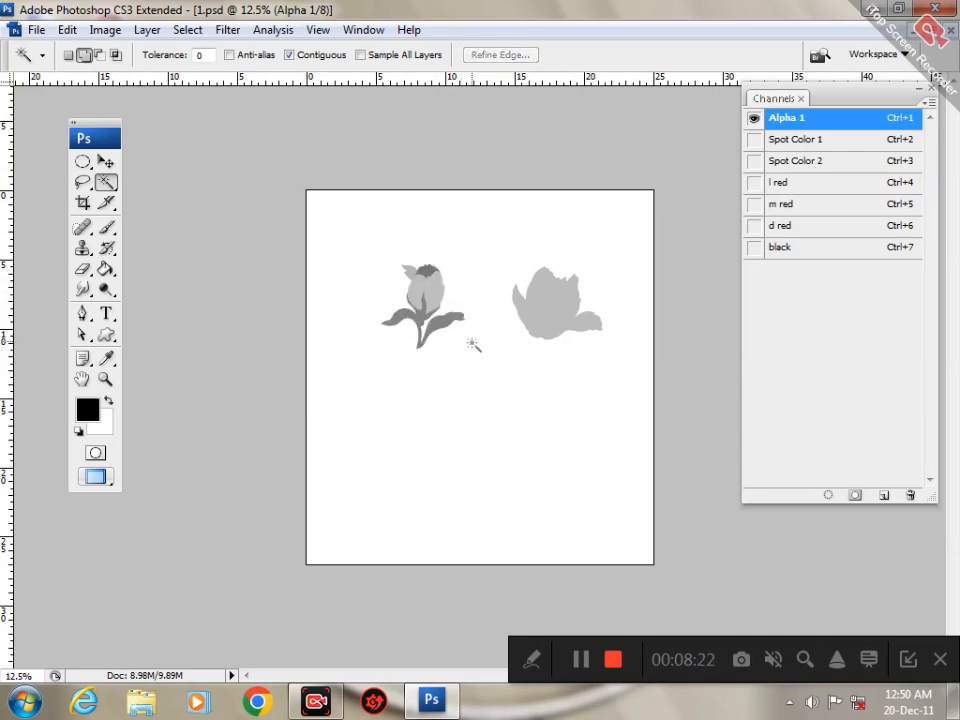
# Step: Select the large tulip with the Magic Wand, add the stemmed tulip's petals, subtract the large tulip, and deselect everything
pyautogui.click(558, 310)
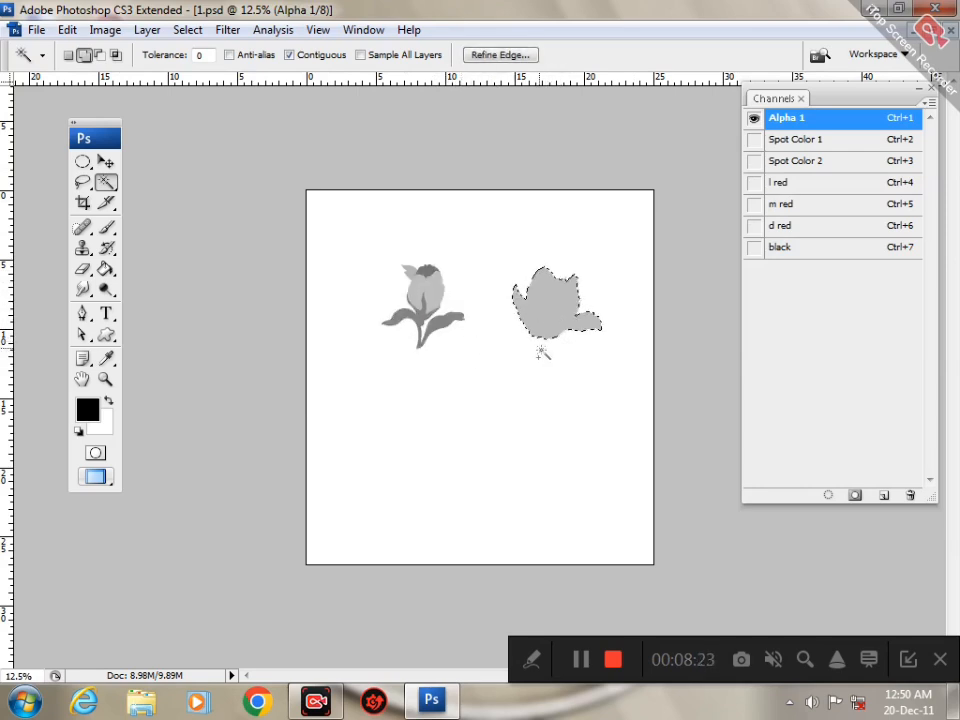
pyautogui.keyDown('shift'); pyautogui.click(425, 295); pyautogui.keyUp('shift')
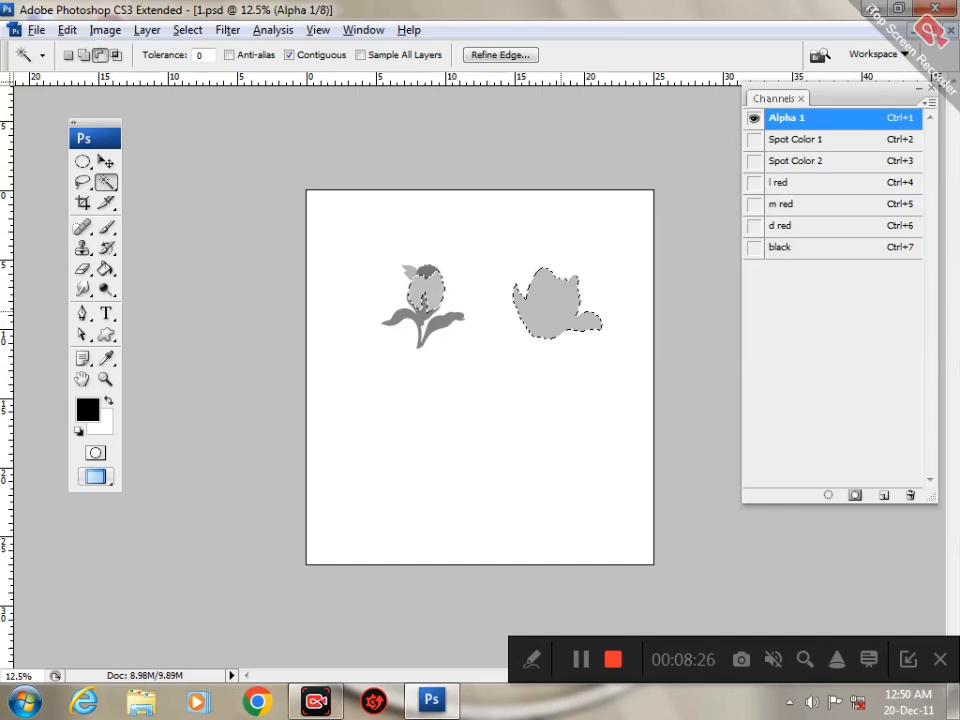
pyautogui.keyDown('alt'); pyautogui.click(561, 311); pyautogui.keyUp('alt')
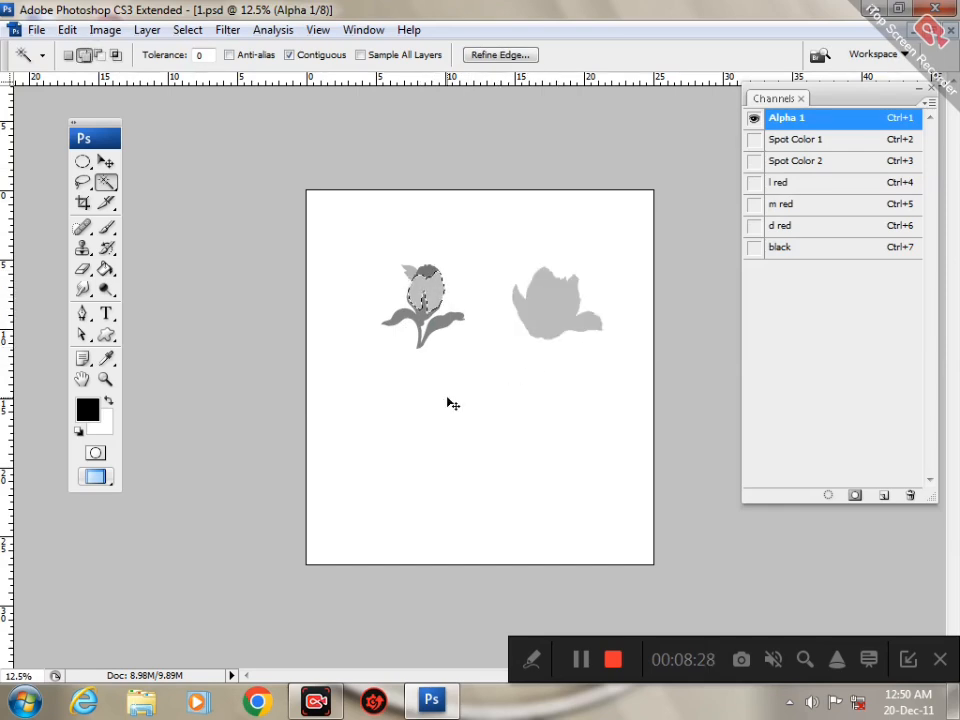
pyautogui.hotkey('ctrl', 'd')
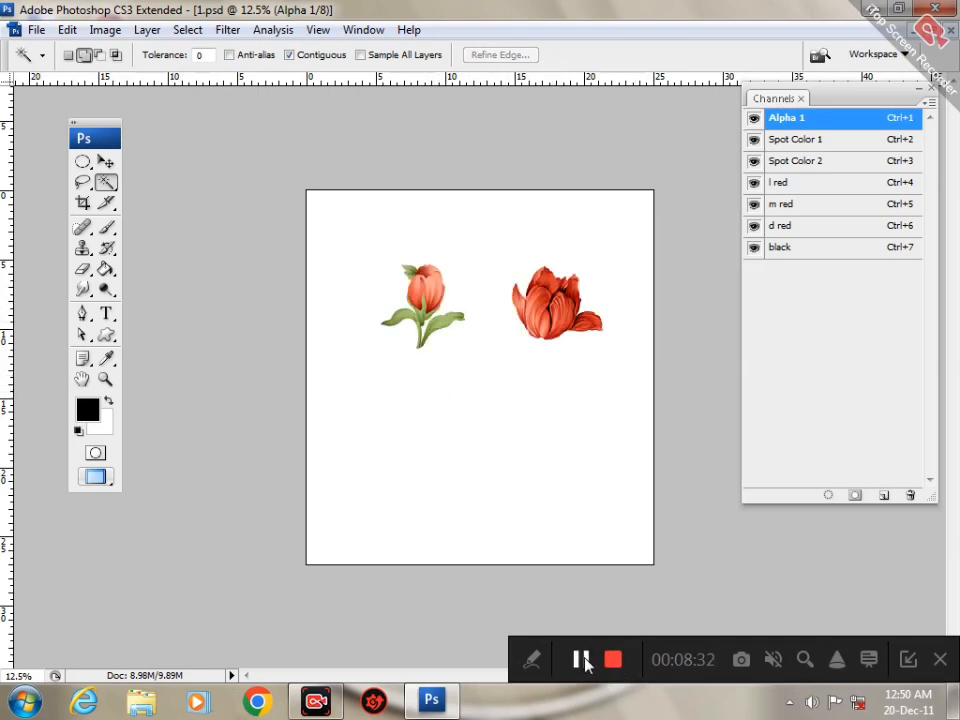
pyautogui.click(530, 667)
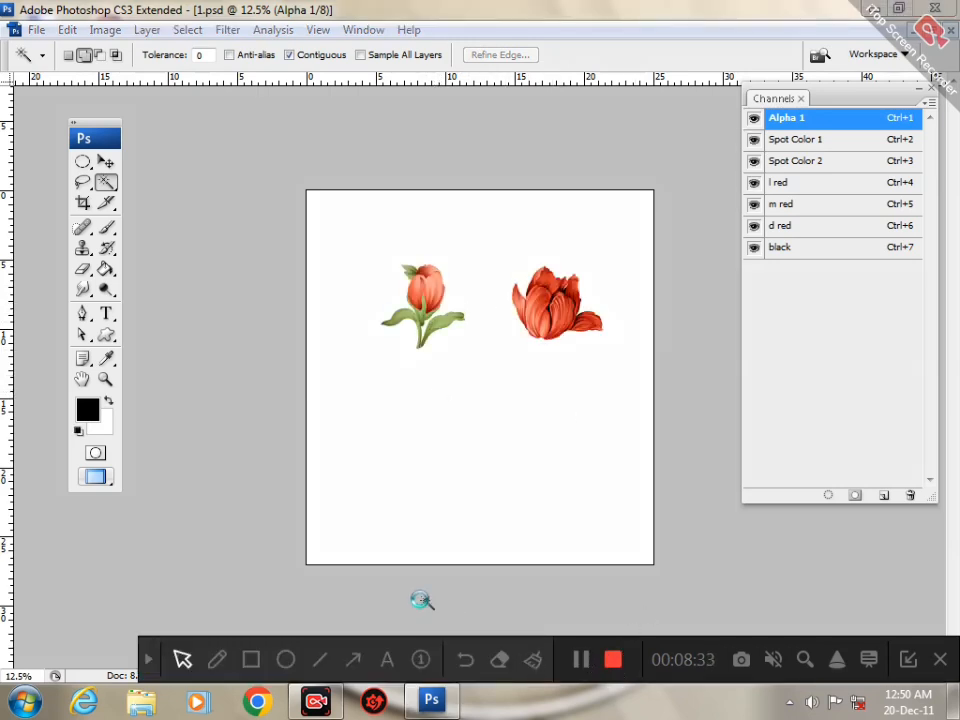
pyautogui.click(356, 661)
pyautogui.moveTo(222, 325); pyautogui.dragTo(86, 199)
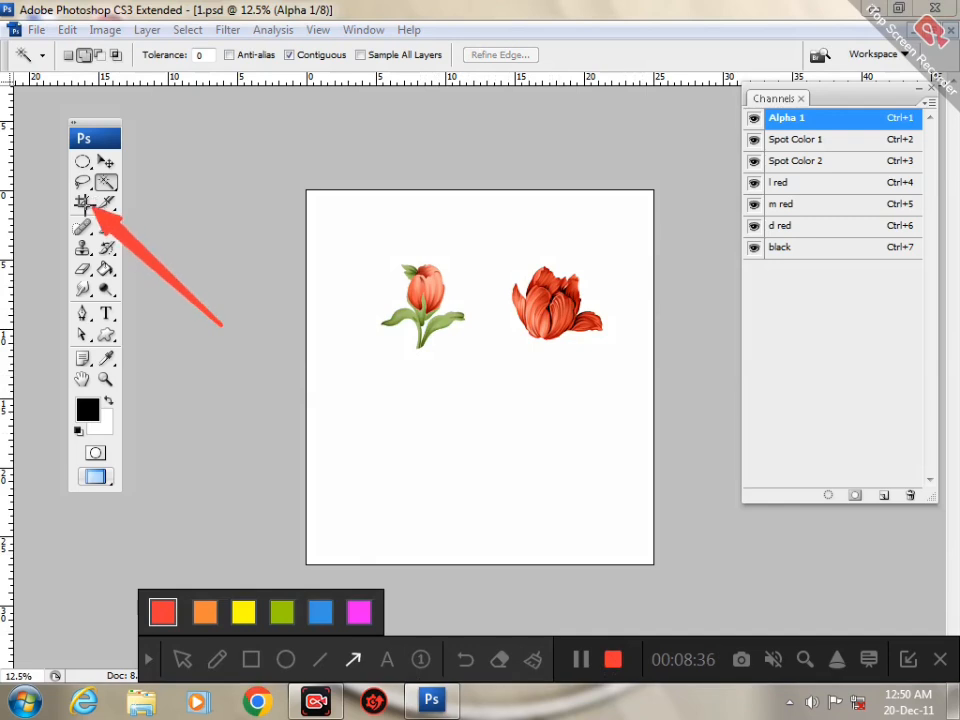
pyautogui.click(146, 661)
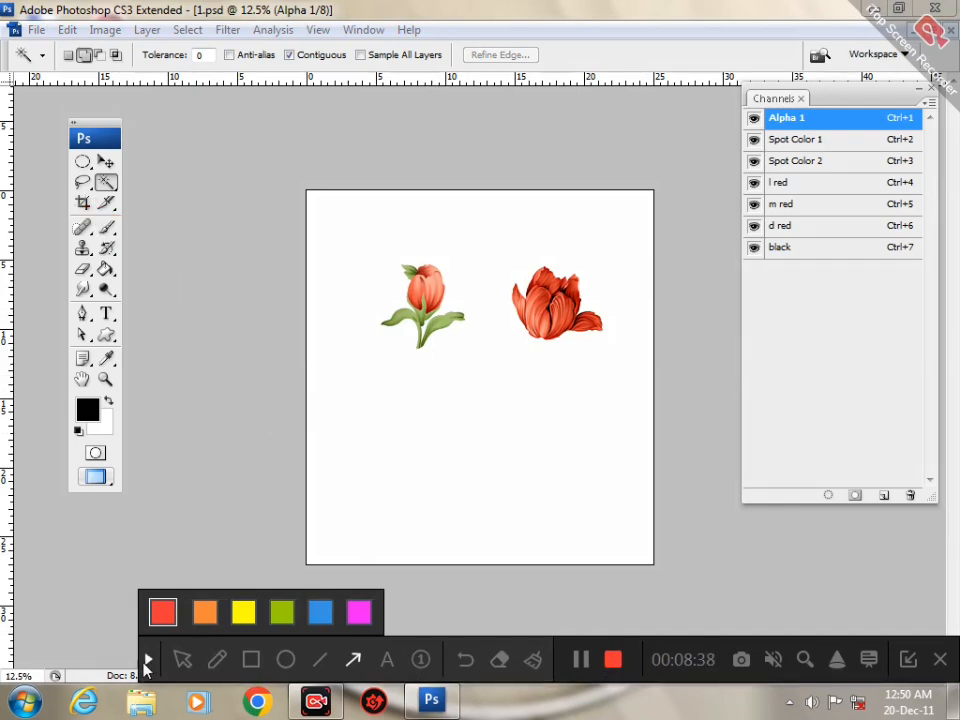
# Step: Crop the canvas around both tulips with a lowered bottom edge and a tightened left edge, and undo the crop
pyautogui.click(84, 203)
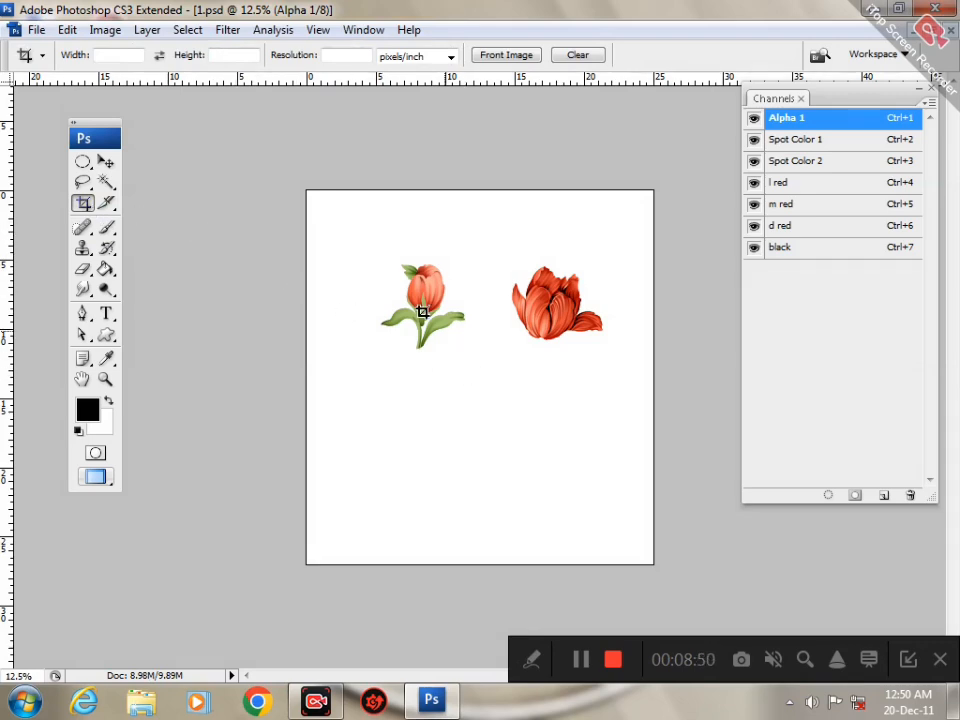
pyautogui.moveTo(351, 233); pyautogui.dragTo(612, 414)
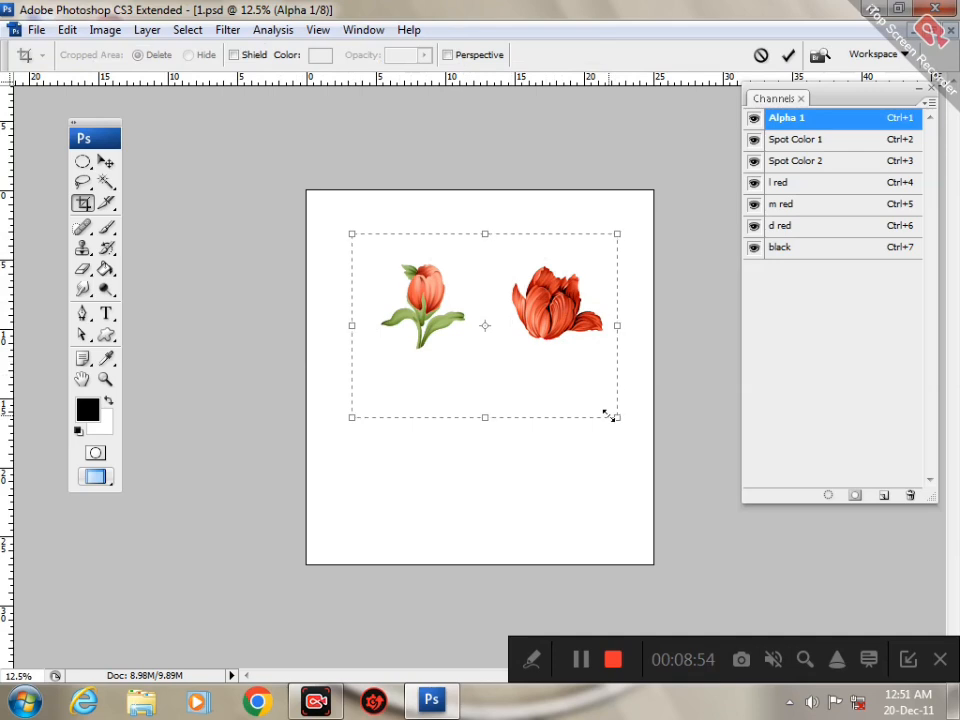
pyautogui.moveTo(485, 417); pyautogui.dragTo(490, 465)
pyautogui.moveTo(351, 350); pyautogui.dragTo(374, 356)
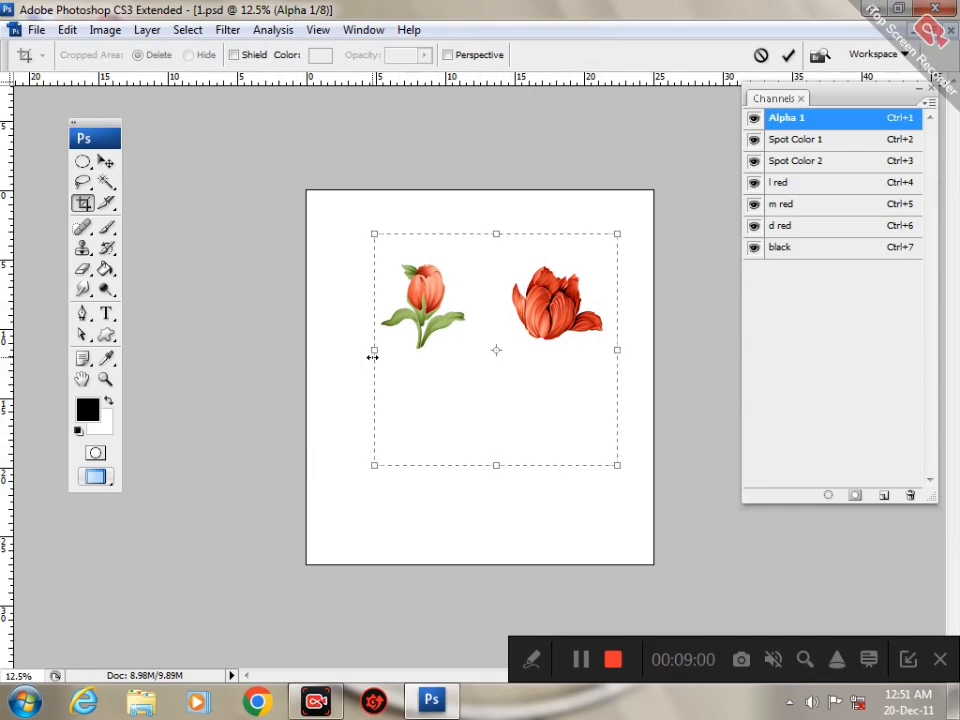
pyautogui.press('Return')
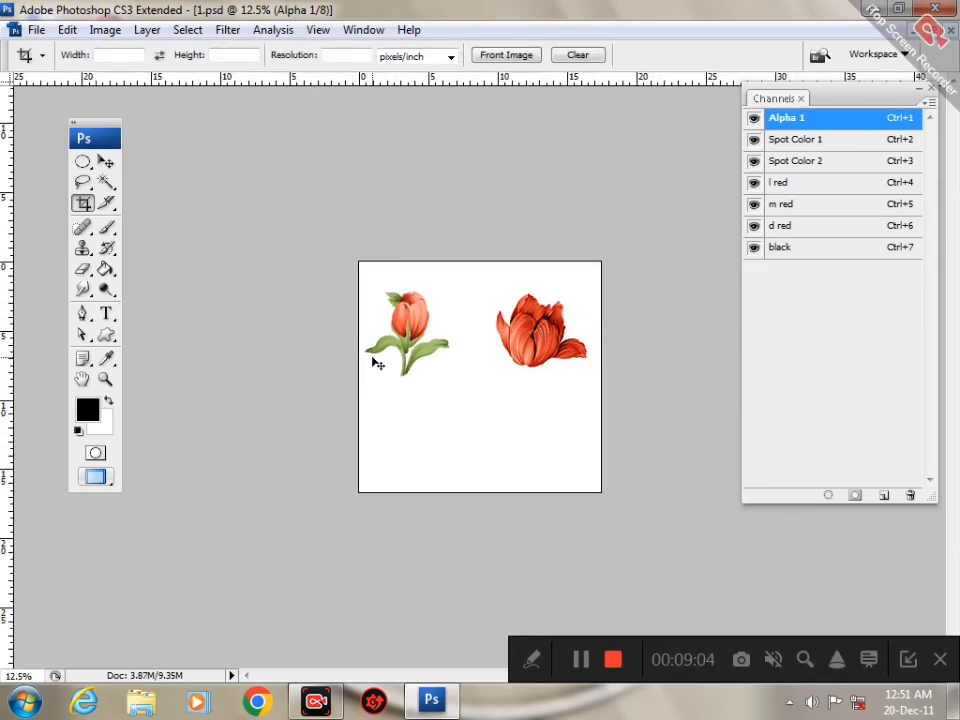
pyautogui.hotkey('ctrl', 'z')
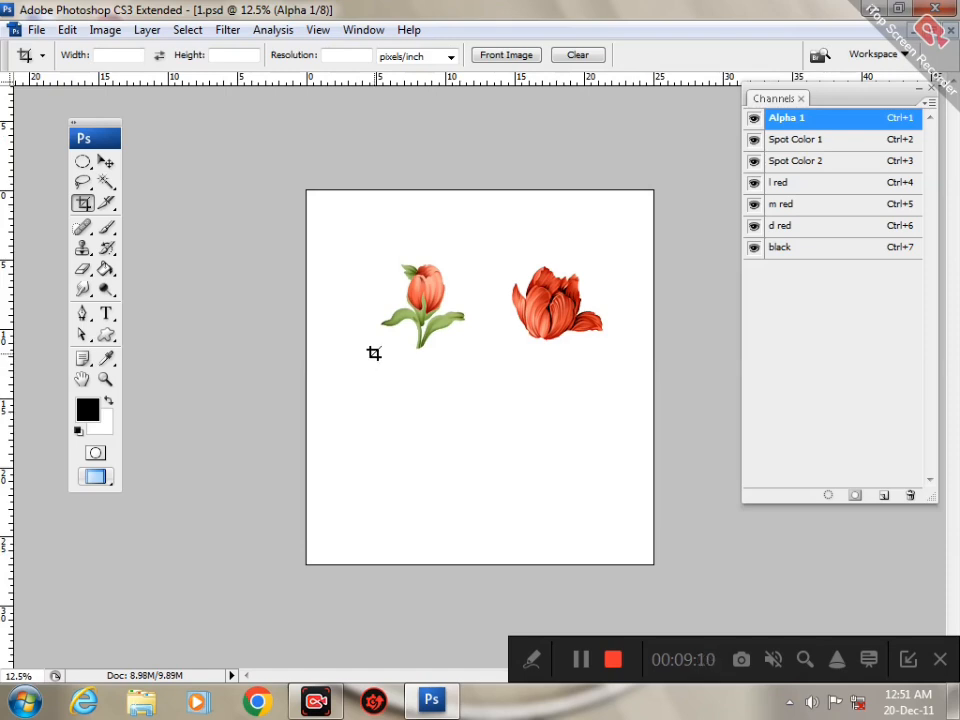
# Step: Activate the Pencil tool
pyautogui.hotkey('shift', 'b')
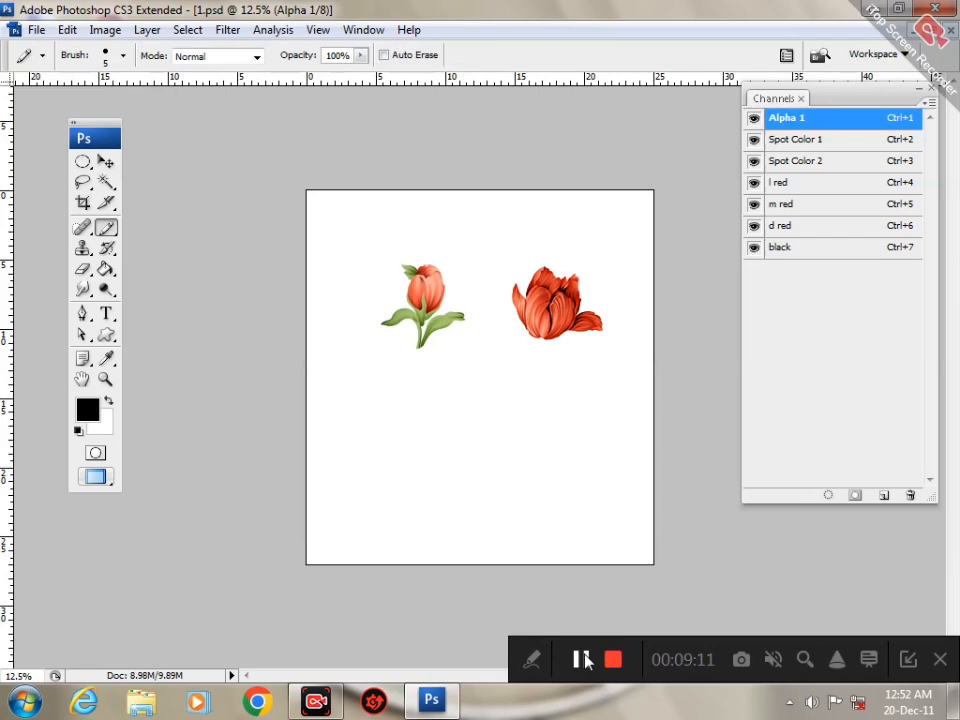
pyautogui.click(531, 658)
pyautogui.click(353, 660)
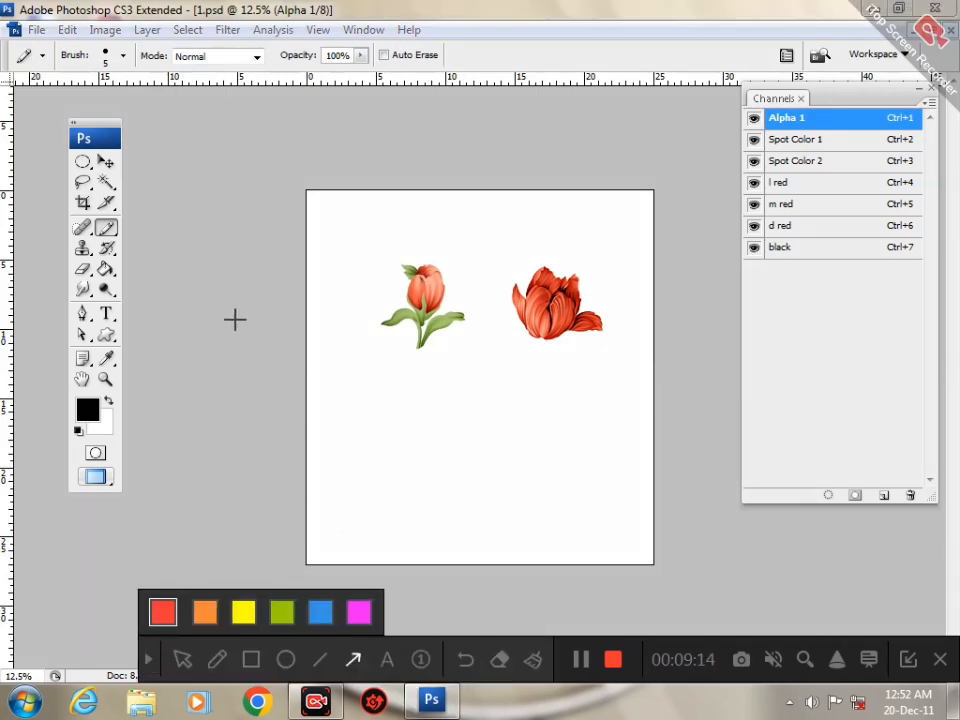
pyautogui.moveTo(225, 304); pyautogui.dragTo(118, 230)
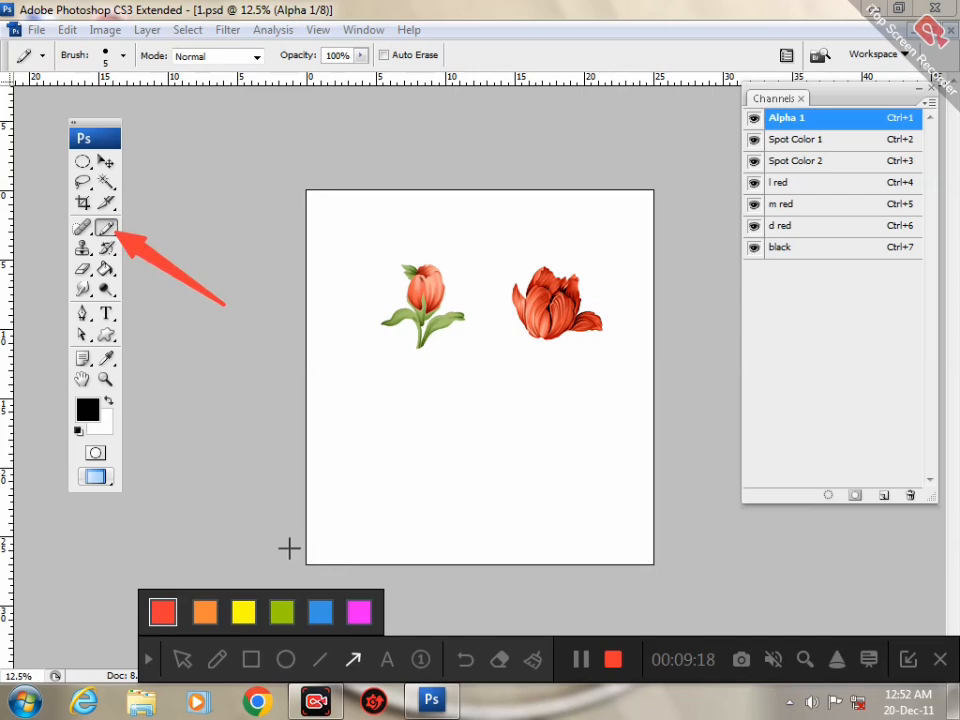
pyautogui.moveTo(182, 227); pyautogui.dragTo(124, 66)
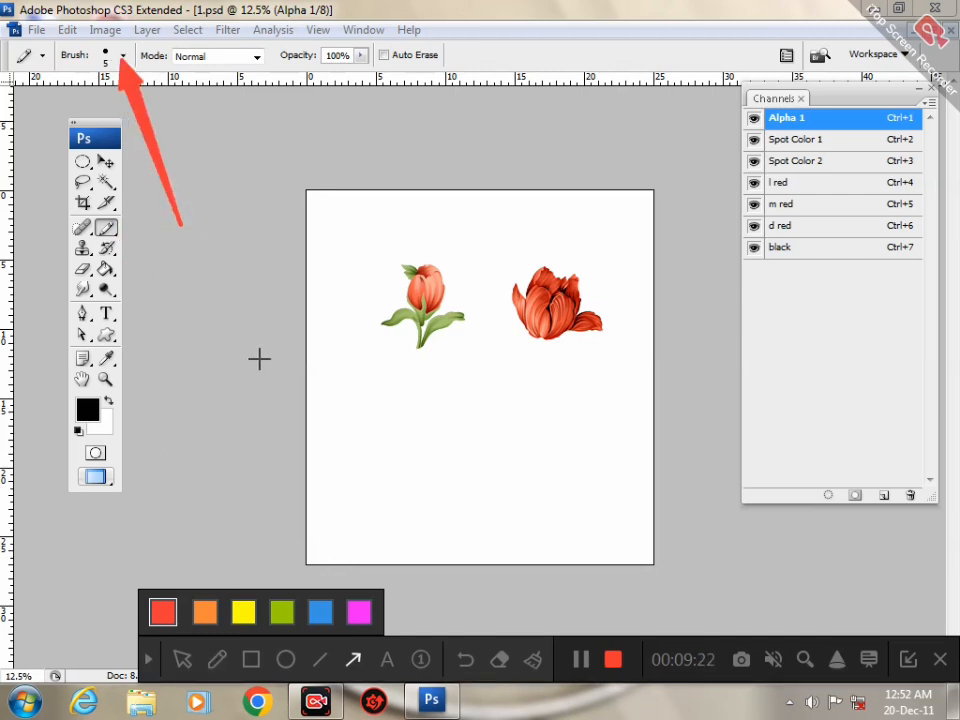
pyautogui.moveTo(224, 238); pyautogui.dragTo(216, 74)
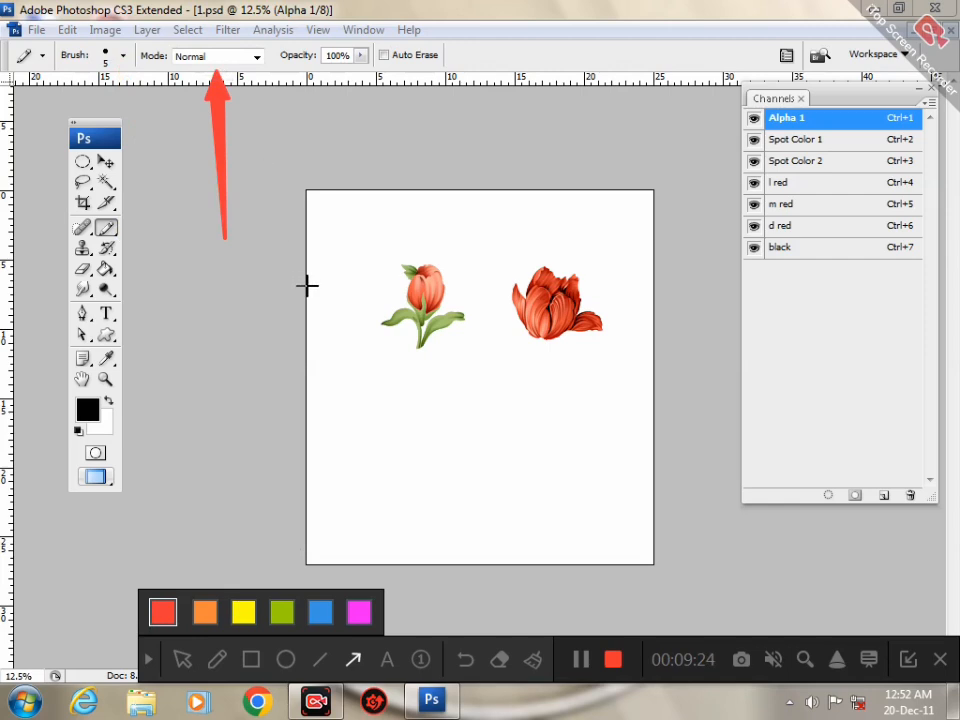
pyautogui.moveTo(334, 242); pyautogui.dragTo(333, 70)
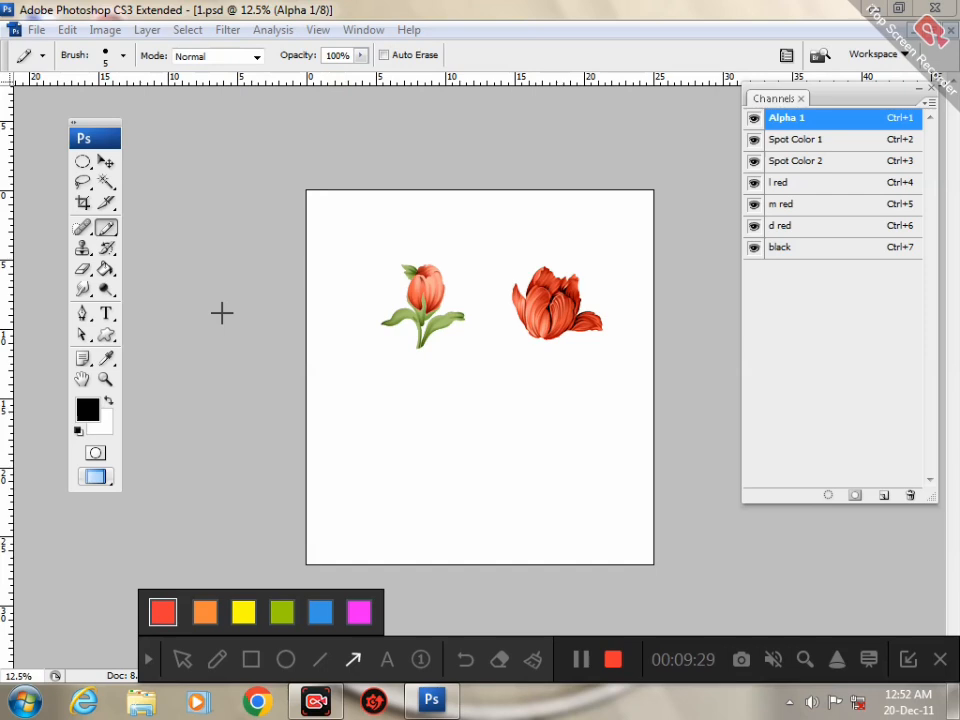
pyautogui.click(148, 660)
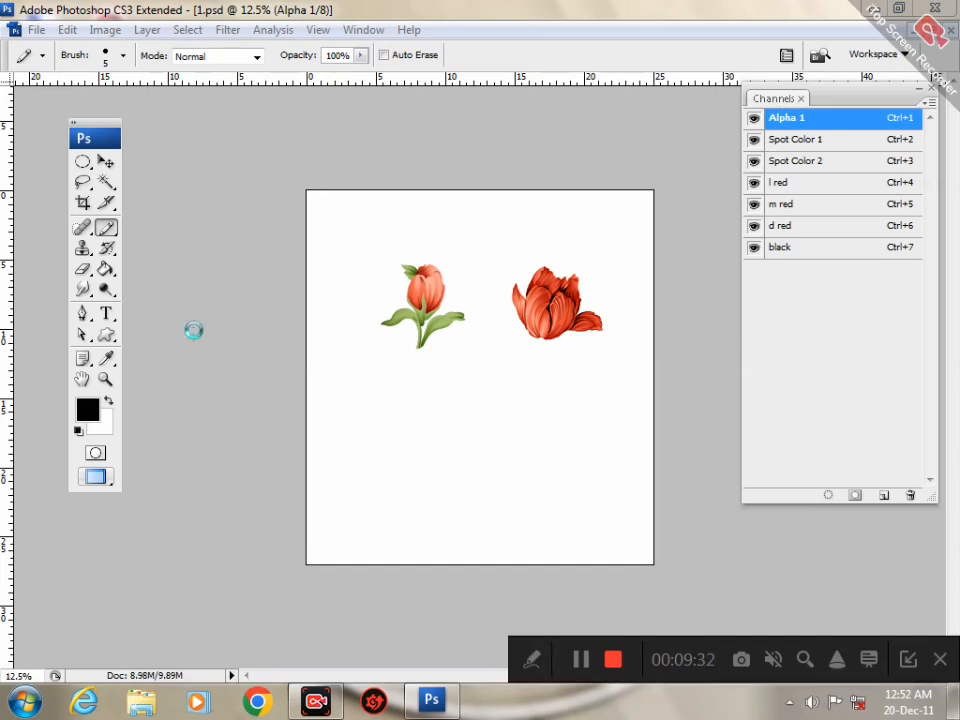
# Step: Show the Pencil's tool group and draw a thin 5 px freehand loop around the stemmed tulip
pyautogui.click(108, 228)
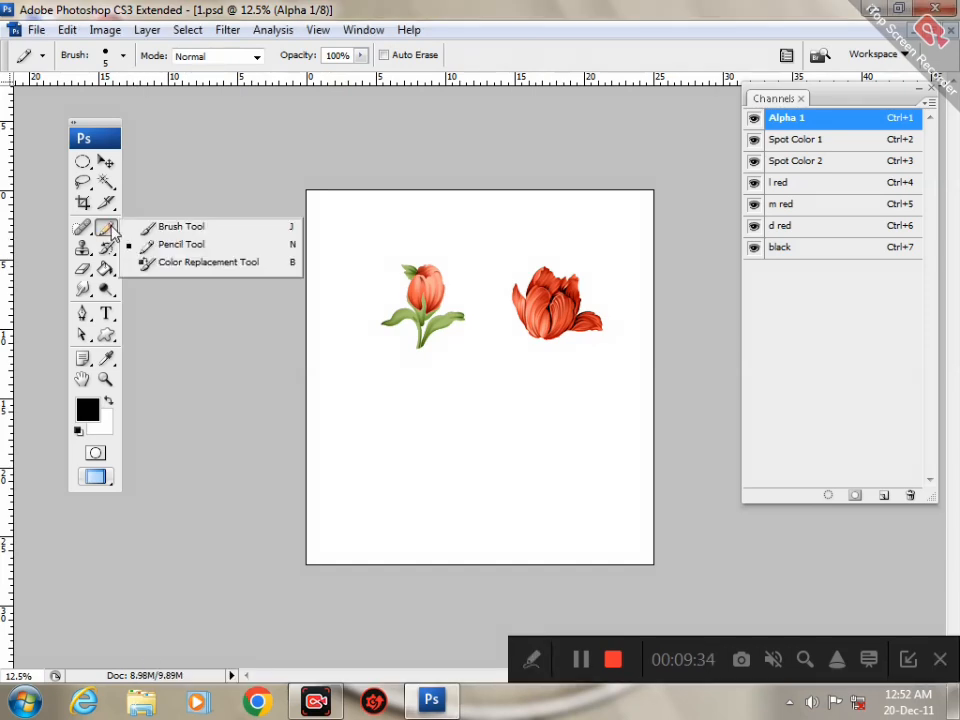
pyautogui.click(113, 231)
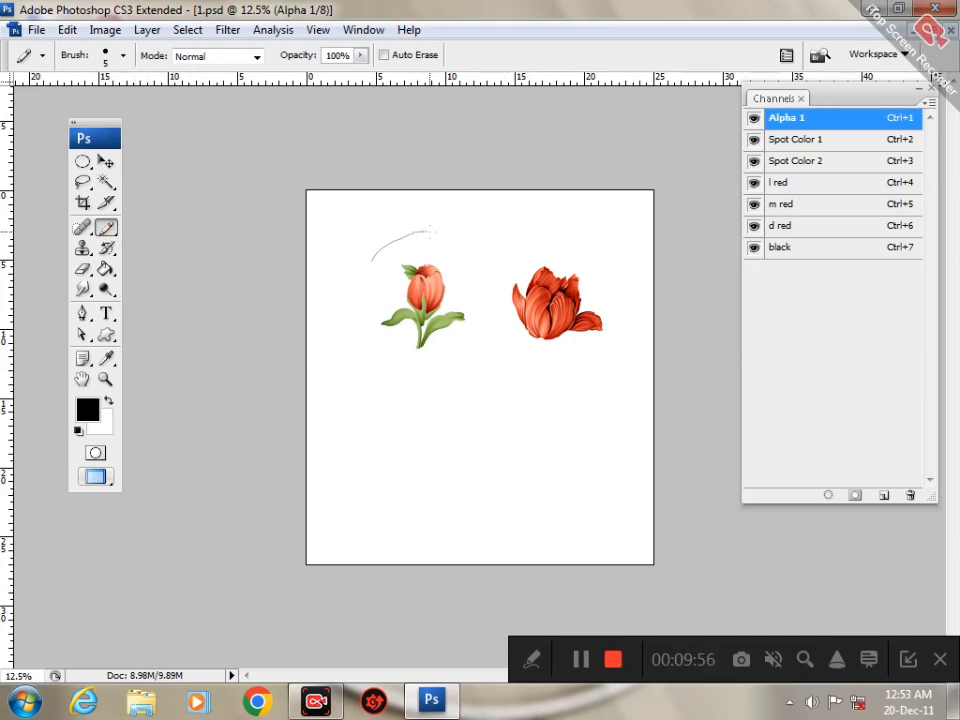
pyautogui.moveTo(483, 355)
pyautogui.mouseDown()
pyautogui.moveTo(429, 387)
pyautogui.moveTo(352, 305)
pyautogui.mouseUp()
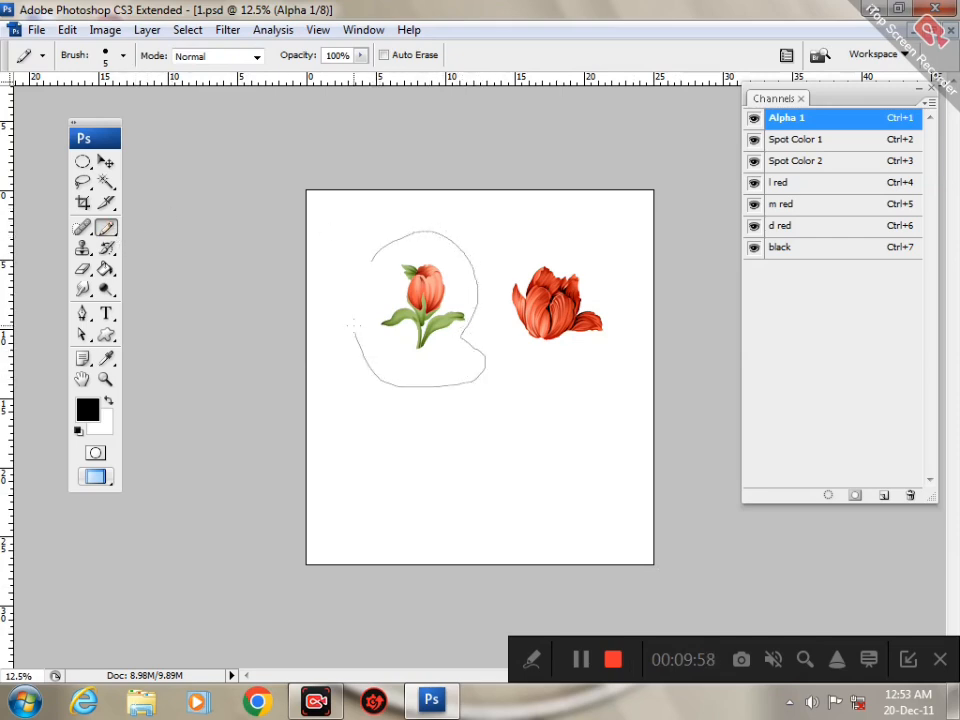
# Step: Create a new alpha channel with all other channels visible, and draw and undo a thin pencil loop below the stemmed tulip
pyautogui.click(883, 495)
pyautogui.moveTo(754, 118); pyautogui.dragTo(754, 247)
pyautogui.moveTo(368, 415)
pyautogui.mouseDown()
pyautogui.moveTo(470, 403)
pyautogui.moveTo(355, 422)
pyautogui.mouseUp()
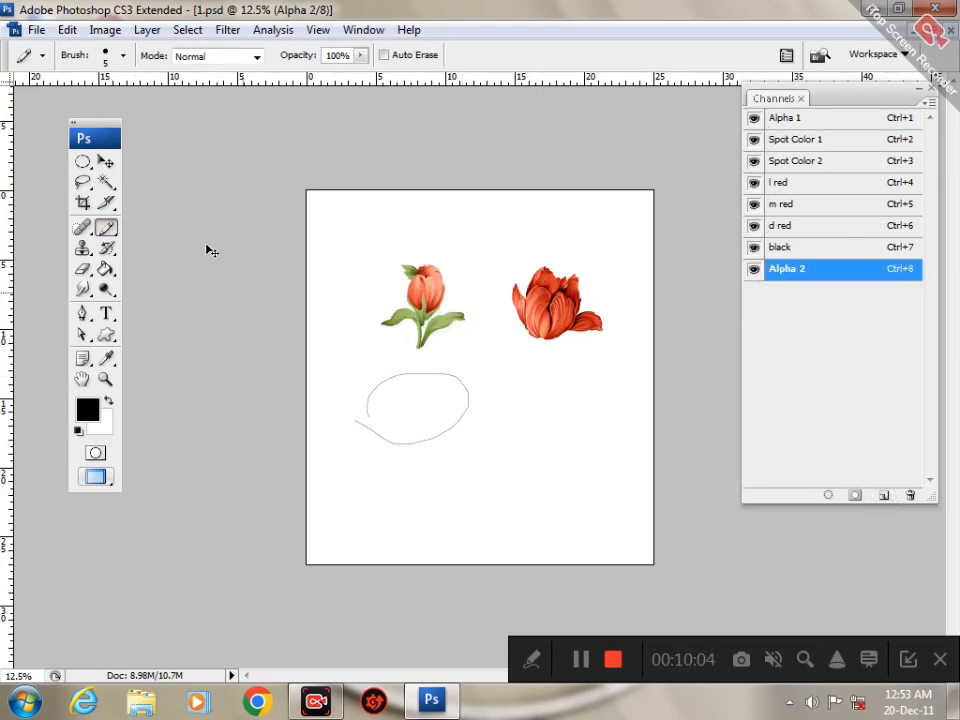
pyautogui.hotkey('ctrl', 'z')
# Step: Set the Pencil's diameter to 36 px, draw a thick freehand loop around the stemmed tulip, and undo the stroke
pyautogui.click(123, 56)
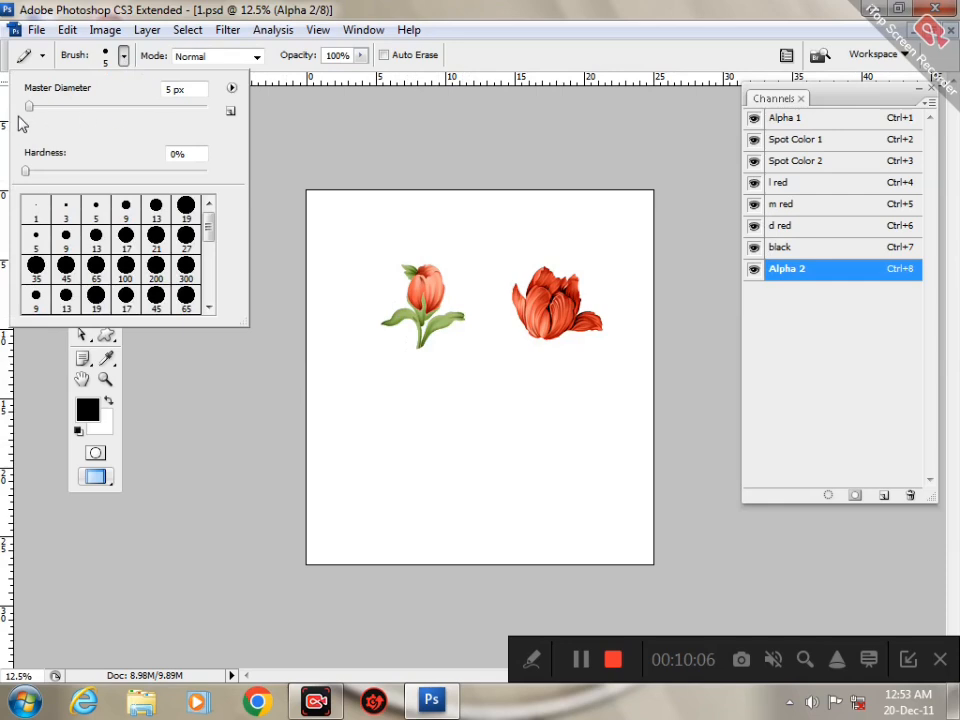
pyautogui.moveTo(30, 113); pyautogui.dragTo(60, 113)
pyautogui.moveTo(356, 338)
pyautogui.mouseDown()
pyautogui.moveTo(395, 390)
pyautogui.moveTo(488, 338)
pyautogui.moveTo(492, 313)
pyautogui.moveTo(475, 272)
pyautogui.moveTo(437, 240)
pyautogui.moveTo(350, 237)
pyautogui.mouseUp()
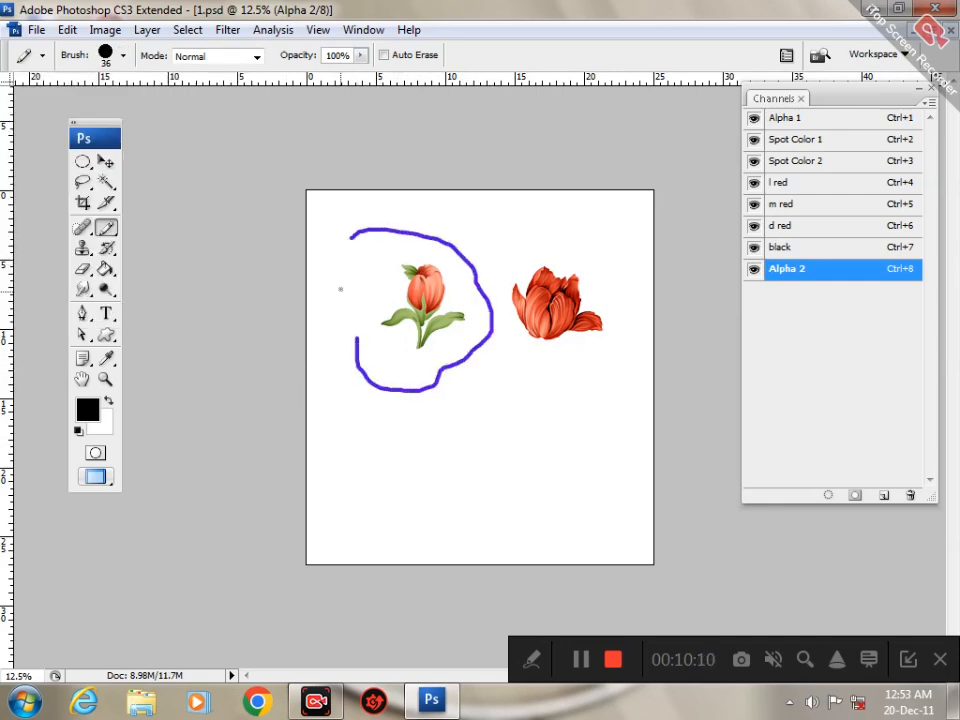
pyautogui.hotkey('ctrl', 'z')
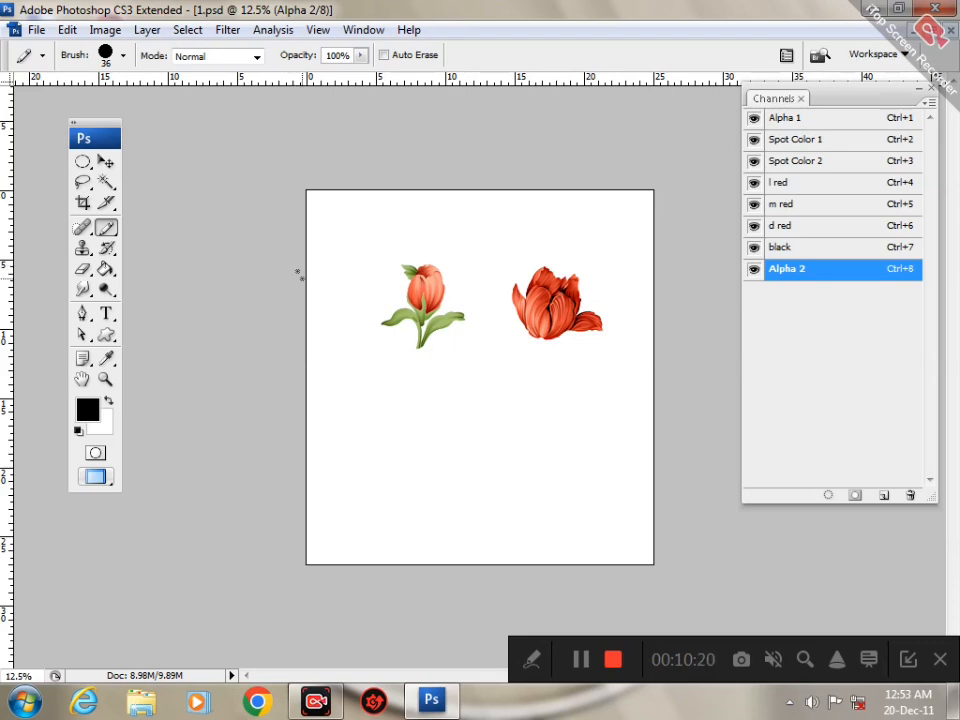
pyautogui.click(535, 660)
pyautogui.click(353, 659)
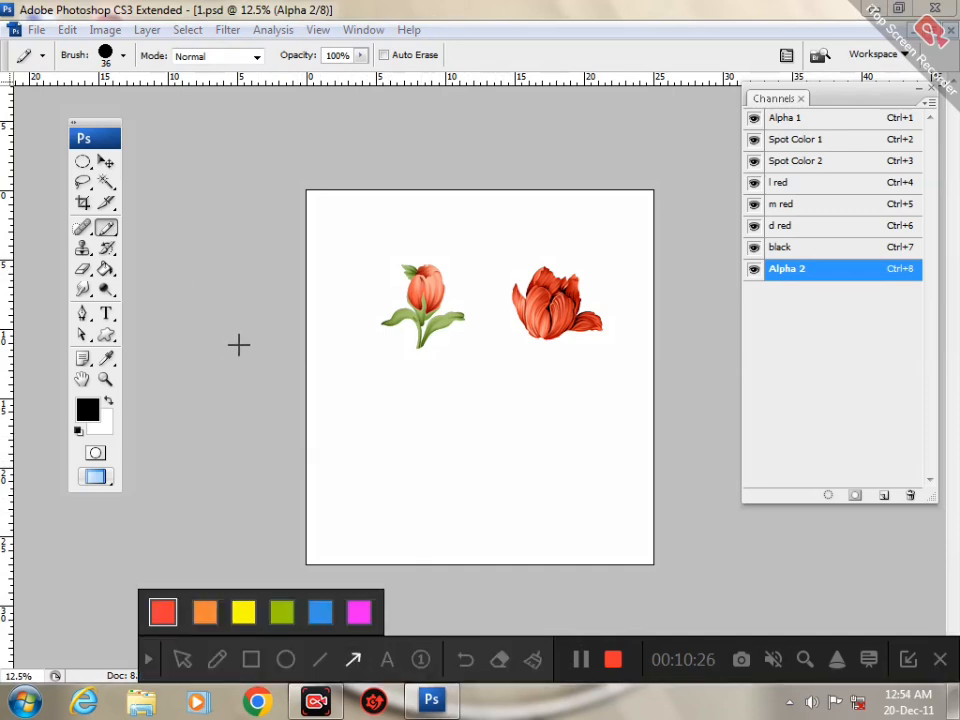
pyautogui.moveTo(230, 345)
pyautogui.mouseDown()
pyautogui.moveTo(80, 242)
pyautogui.moveTo(86, 248)
pyautogui.mouseUp()
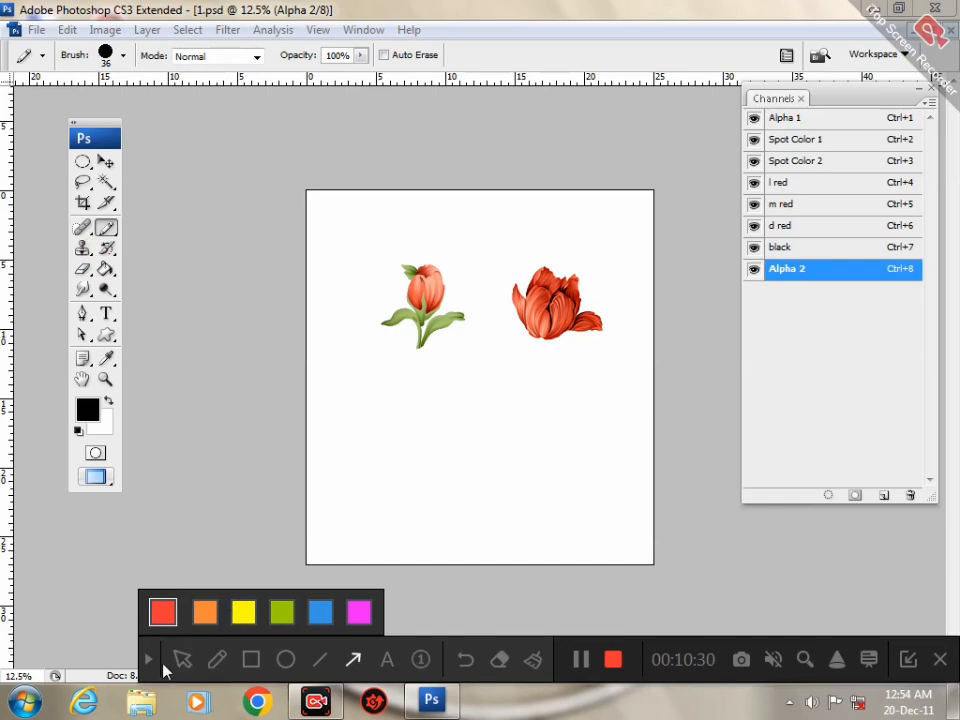
pyautogui.click(148, 659)
# Step: Activate the Clone Stamp tool and move the Alpha 2 channel above Alpha 1 in the channel order
pyautogui.click(83, 249)
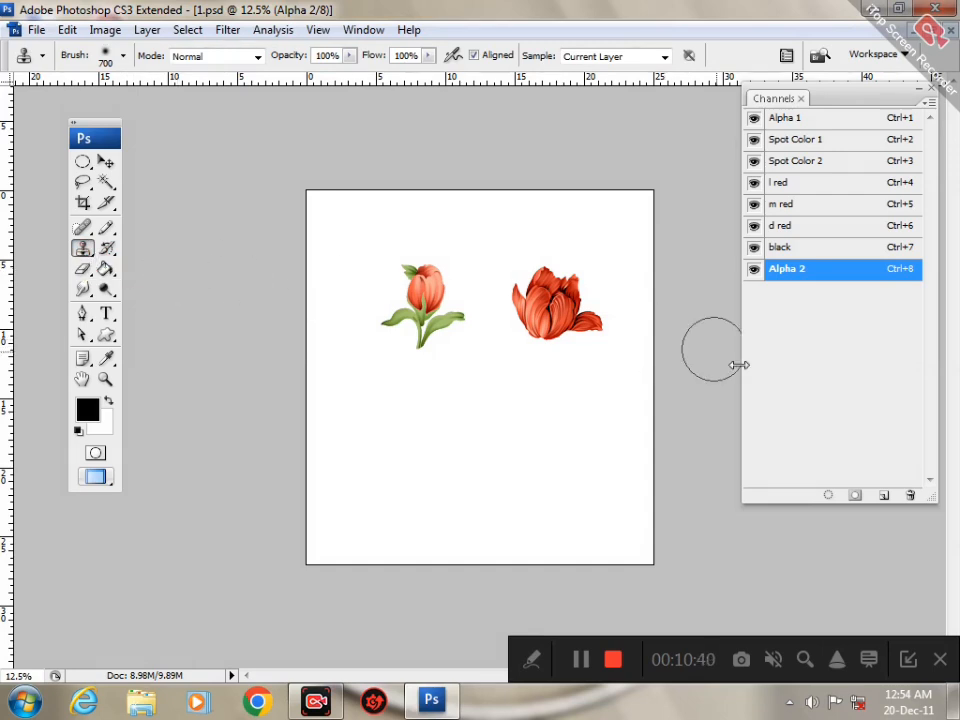
pyautogui.moveTo(787, 272); pyautogui.dragTo(797, 144)
pyautogui.moveTo(802, 119); pyautogui.dragTo(800, 134)
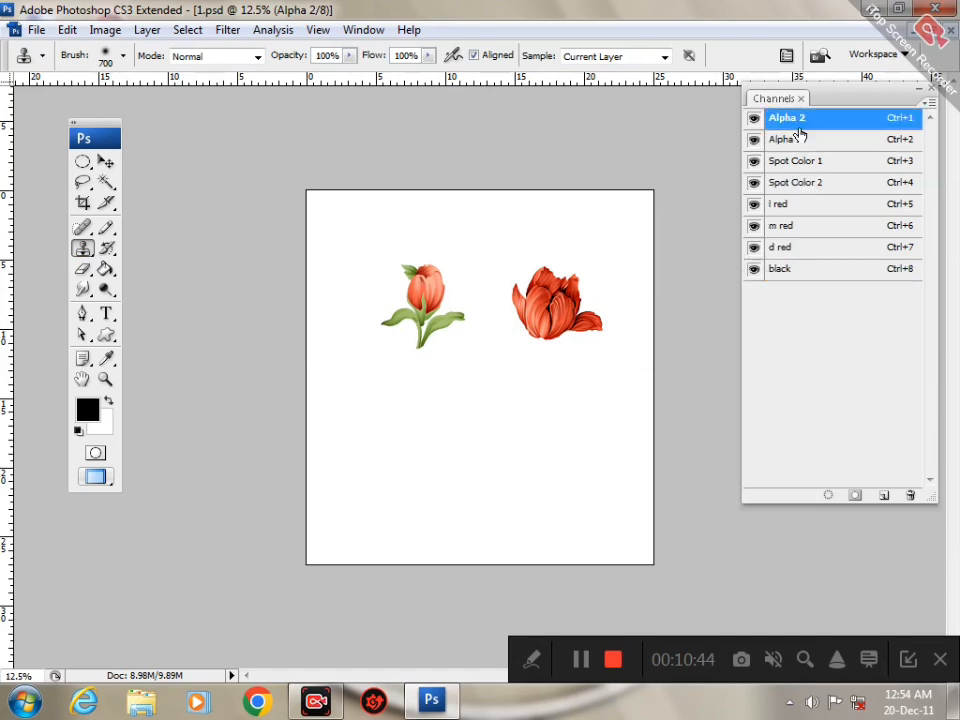
# Step: Convert the image mode to Grayscale and from there to RGB Color
pyautogui.hotkey('alt', 'i')
pyautogui.press('m')
pyautogui.press('g')
pyautogui.hotkey('alt', 'i')
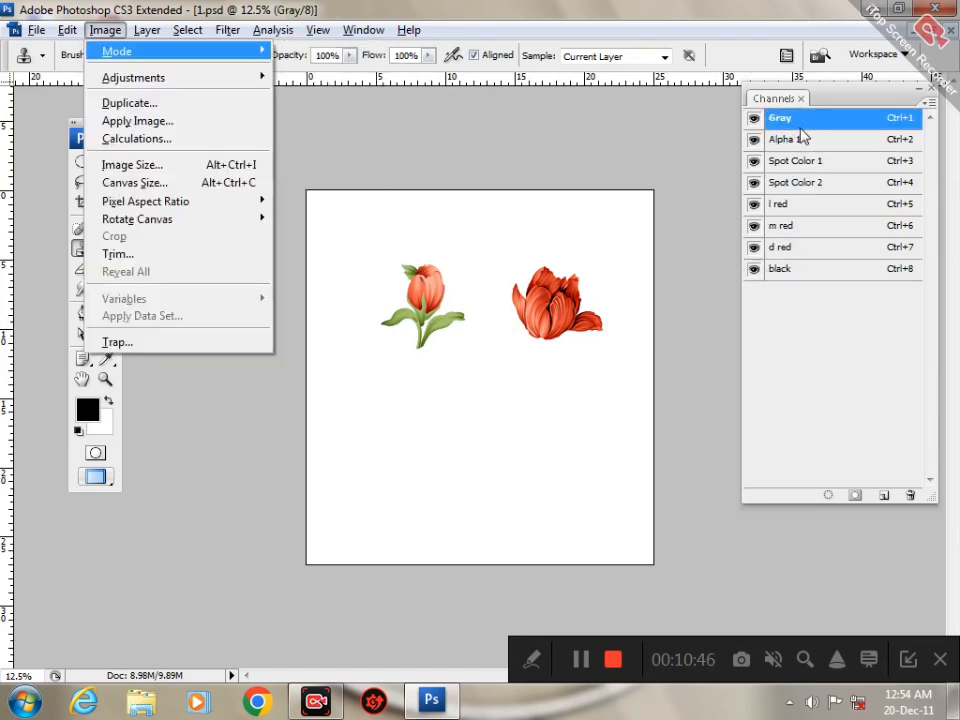
pyautogui.press('m')
pyautogui.press('r')
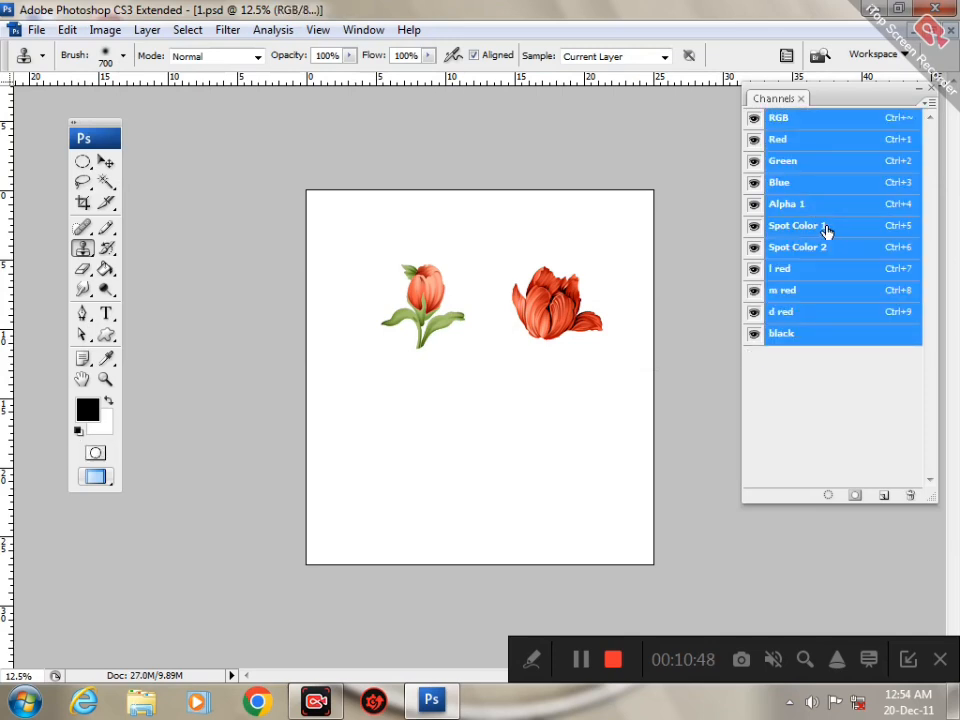
# Step: Try merging the spot channels into the RGB image, check Alpha 1's channel options without changes, and undo the merge
pyautogui.click(931, 103)
pyautogui.click(915, 199)
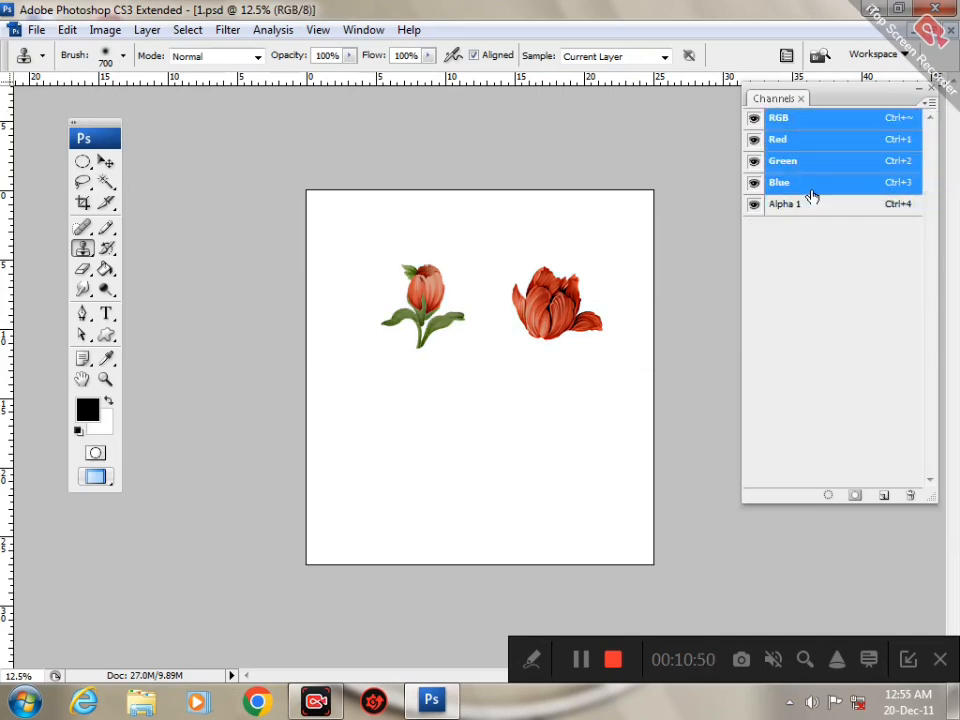
pyautogui.click(814, 206)
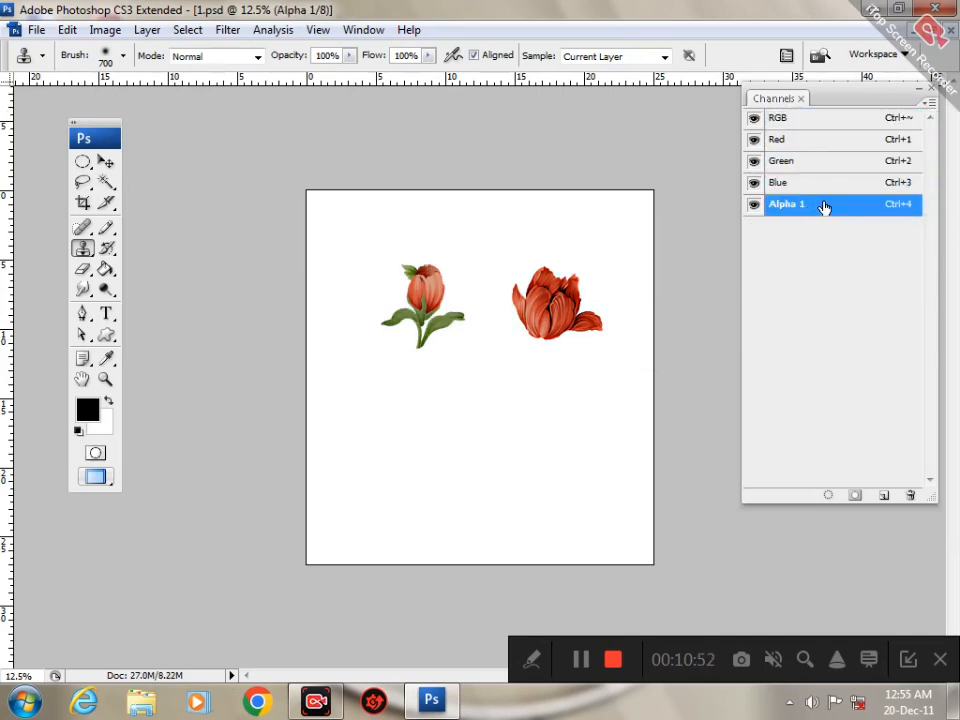
pyautogui.doubleClick(824, 206)
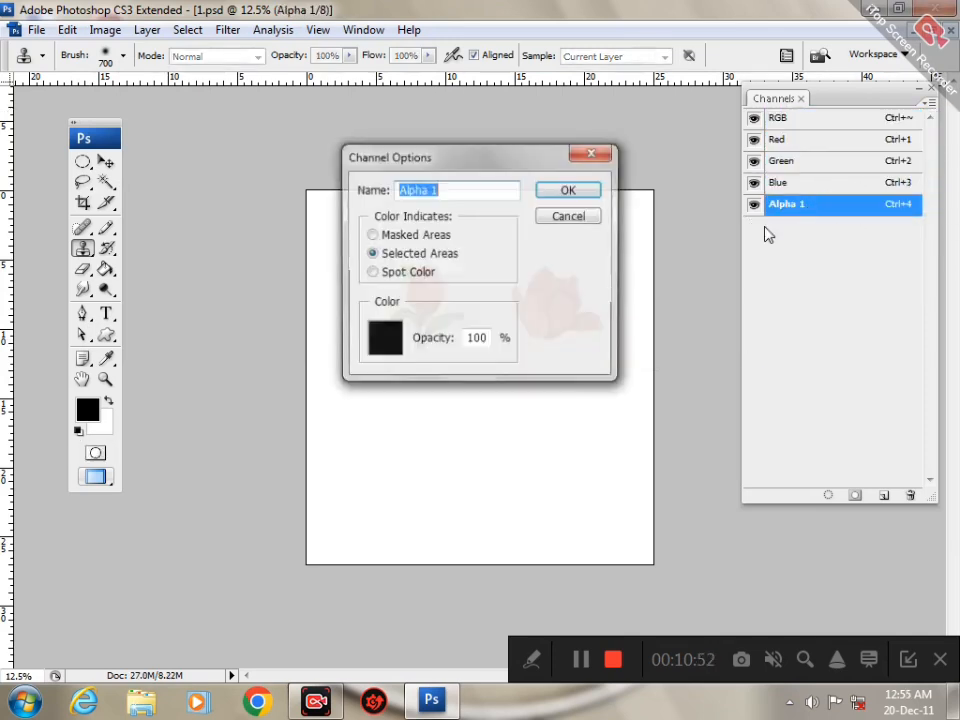
pyautogui.click(590, 155)
pyautogui.hotkey('ctrl', 'z')
# Step: Set the Alpha 1 channel's color indication to Spot Color
pyautogui.doubleClick(845, 213)
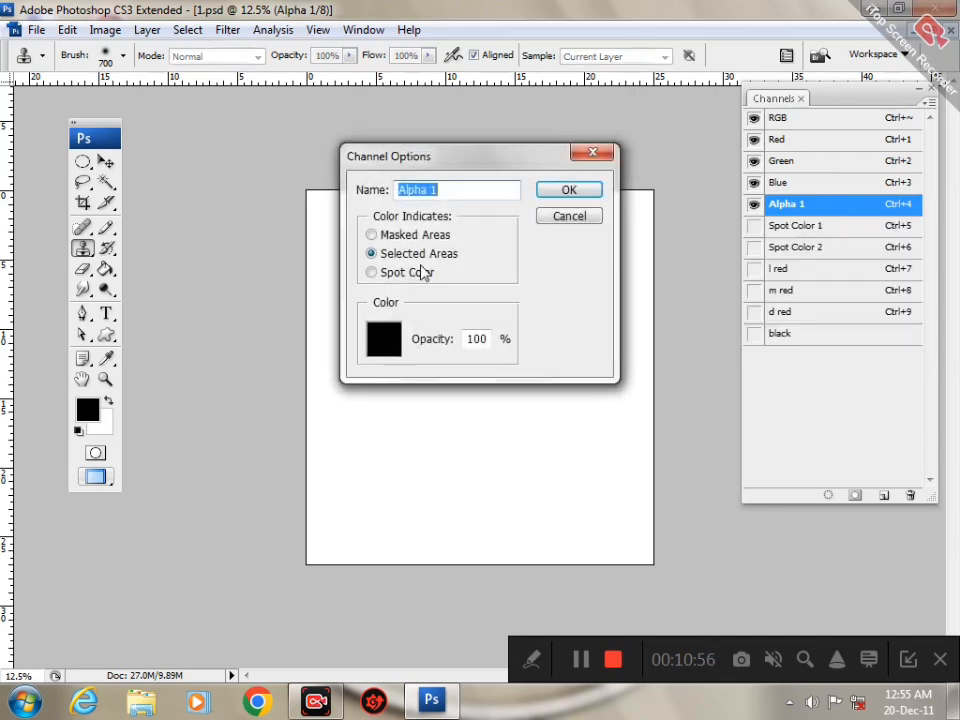
pyautogui.click(424, 272)
pyautogui.click(580, 189)
# Step: Make all spot channels visible and merge them into the RGB image
pyautogui.moveTo(754, 225); pyautogui.dragTo(754, 356)
pyautogui.press('q')
pyautogui.press('q')
pyautogui.click(920, 118)
pyautogui.click(928, 103)
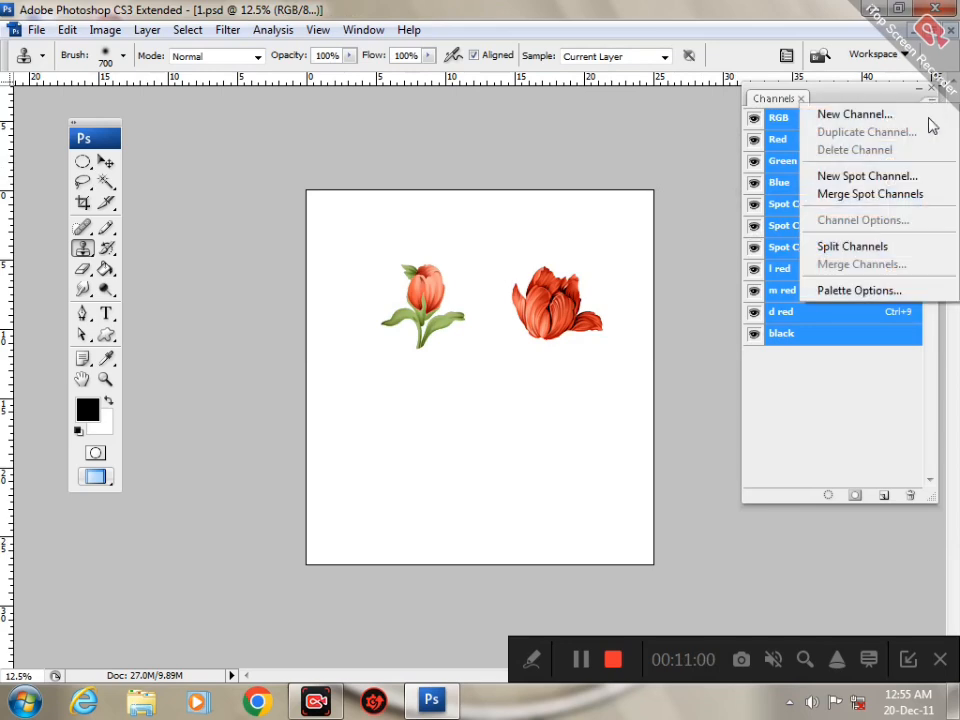
pyautogui.click(885, 195)
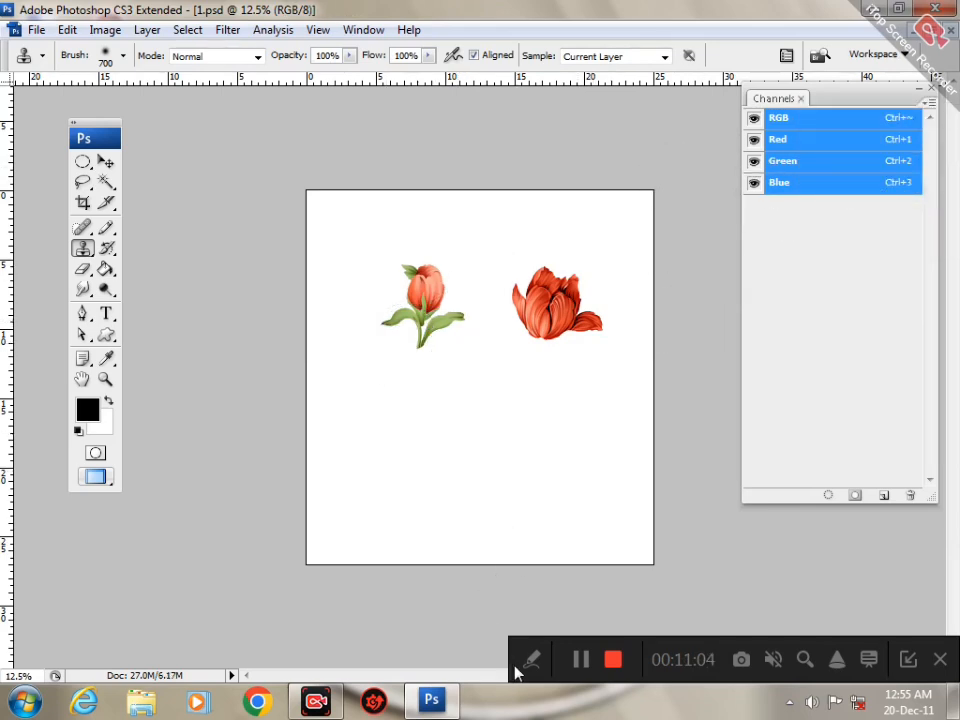
pyautogui.moveTo(443, 671)
pyautogui.click(354, 662)
pyautogui.moveTo(621, 277)
pyautogui.mouseDown()
pyautogui.moveTo(711, 165)
pyautogui.moveTo(740, 146)
pyautogui.mouseUp()
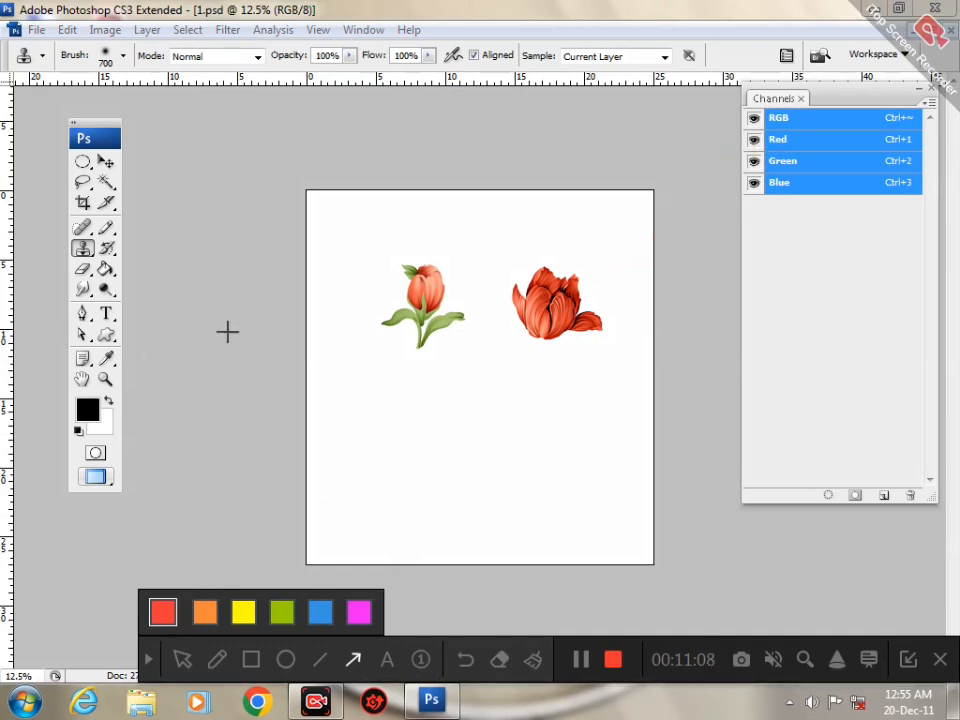
pyautogui.moveTo(225, 345)
pyautogui.mouseDown()
pyautogui.moveTo(79, 231)
pyautogui.moveTo(87, 252)
pyautogui.mouseUp()
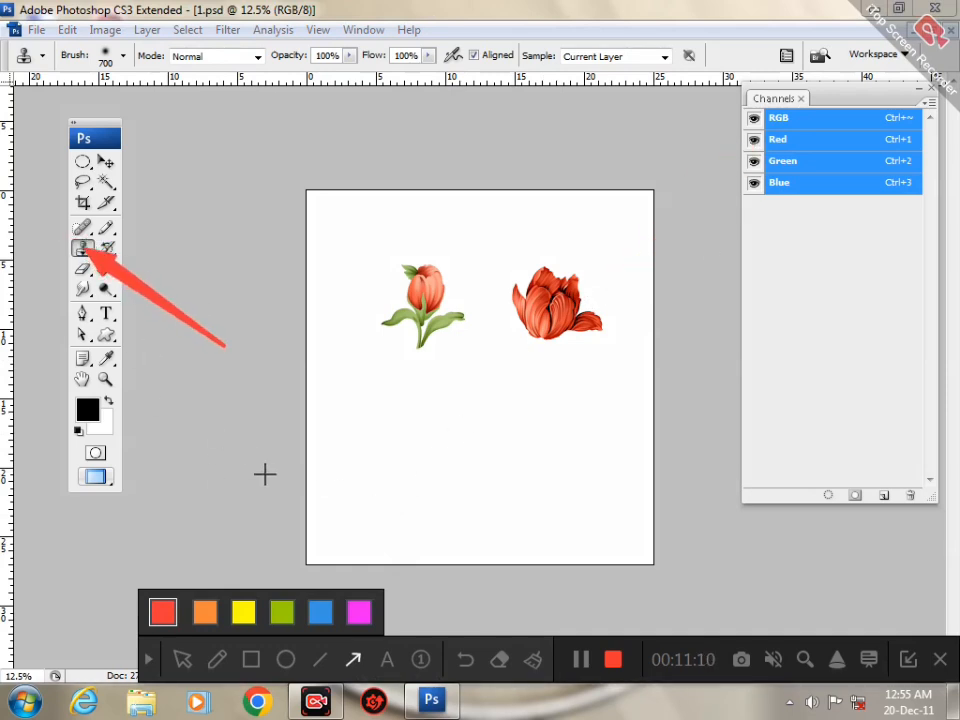
pyautogui.click(148, 659)
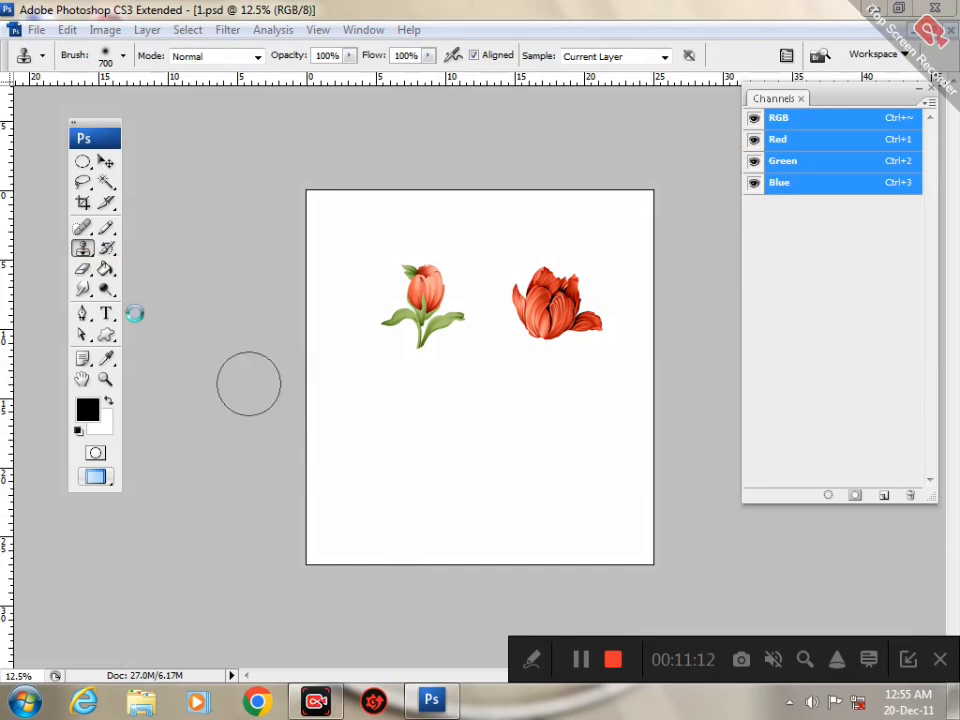
# Step: Sample the open red tulip with the Clone Stamp and paint a full copy in the canvas's lower-left area
pyautogui.moveTo(551, 296); pyautogui.dragTo(550, 310)
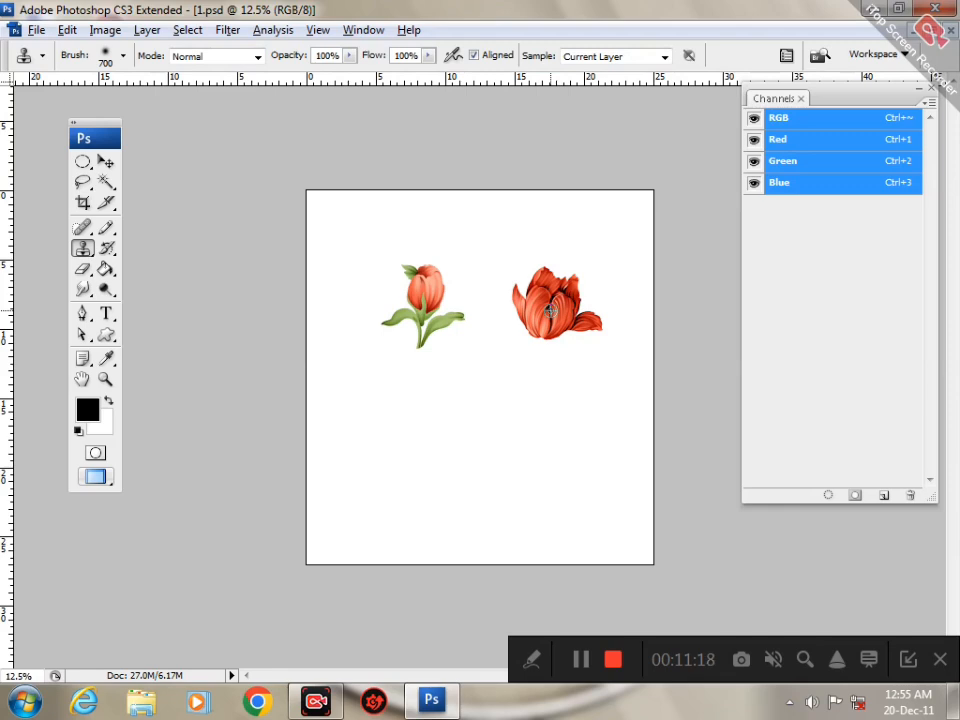
pyautogui.moveTo(550, 310); pyautogui.dragTo(556, 312)
pyautogui.keyDown('alt'); pyautogui.click(555, 302); pyautogui.keyUp('alt')
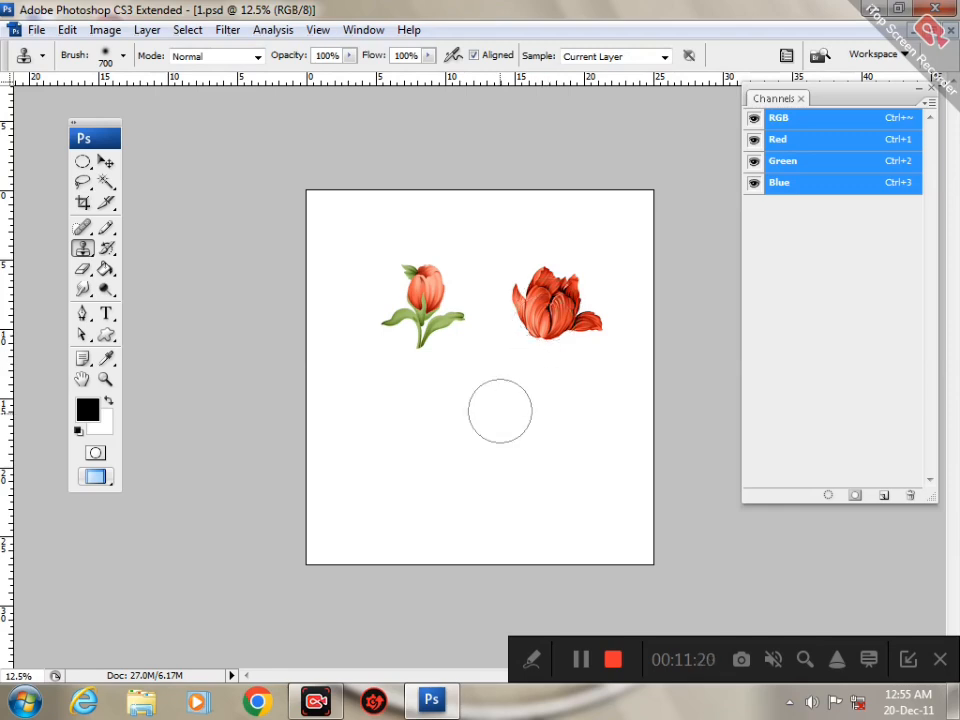
pyautogui.moveTo(375, 452)
pyautogui.mouseDown()
pyautogui.moveTo(416, 441)
pyautogui.moveTo(418, 457)
pyautogui.moveTo(386, 474)
pyautogui.moveTo(353, 444)
pyautogui.moveTo(361, 425)
pyautogui.moveTo(400, 433)
pyautogui.mouseUp()
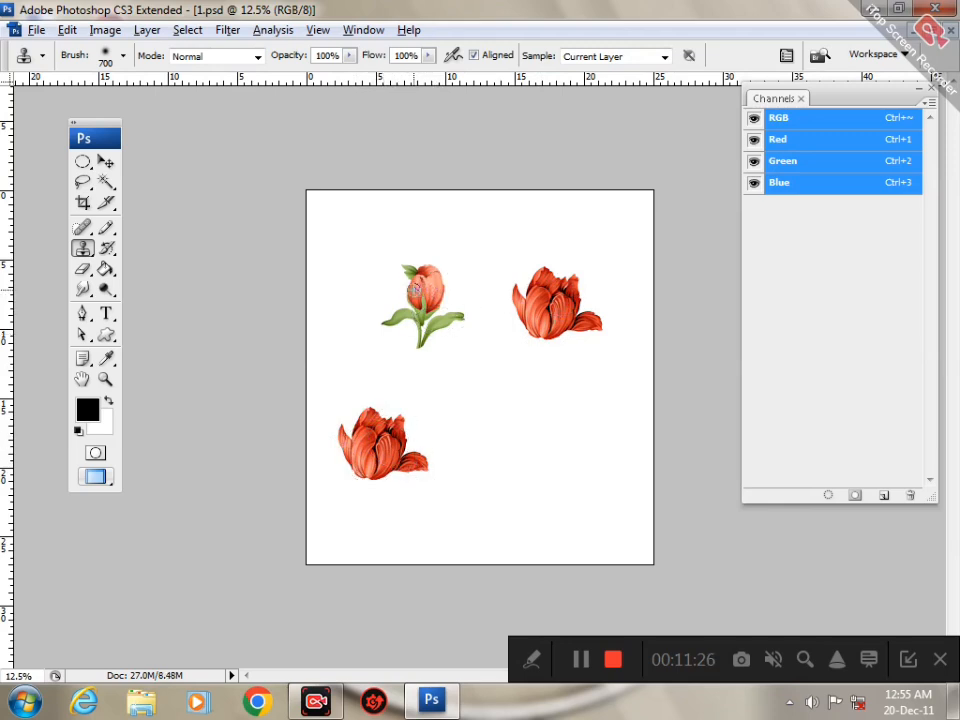
# Step: Clone the stemmed tulip into the canvas's lower-right area and the open red tulip at the bottom edge
pyautogui.keyDown('alt'); pyautogui.click(414, 288); pyautogui.keyUp('alt')
pyautogui.moveTo(583, 455)
pyautogui.mouseDown()
pyautogui.moveTo(577, 502)
pyautogui.moveTo(552, 506)
pyautogui.moveTo(581, 460)
pyautogui.moveTo(619, 499)
pyautogui.moveTo(595, 532)
pyautogui.moveTo(572, 454)
pyautogui.moveTo(617, 441)
pyautogui.moveTo(601, 512)
pyautogui.moveTo(583, 401)
pyautogui.moveTo(596, 454)
pyautogui.mouseUp()
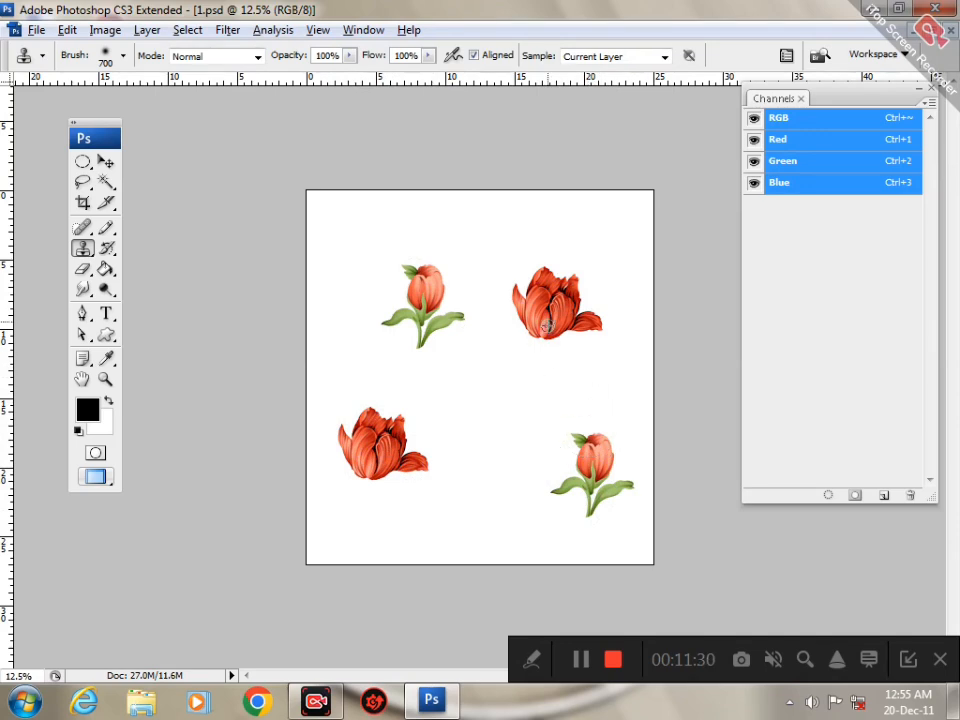
pyautogui.keyDown('alt'); pyautogui.click(546, 325); pyautogui.keyUp('alt')
pyautogui.moveTo(445, 530)
pyautogui.mouseDown()
pyautogui.moveTo(491, 534)
pyautogui.moveTo(466, 566)
pyautogui.moveTo(442, 533)
pyautogui.mouseUp()
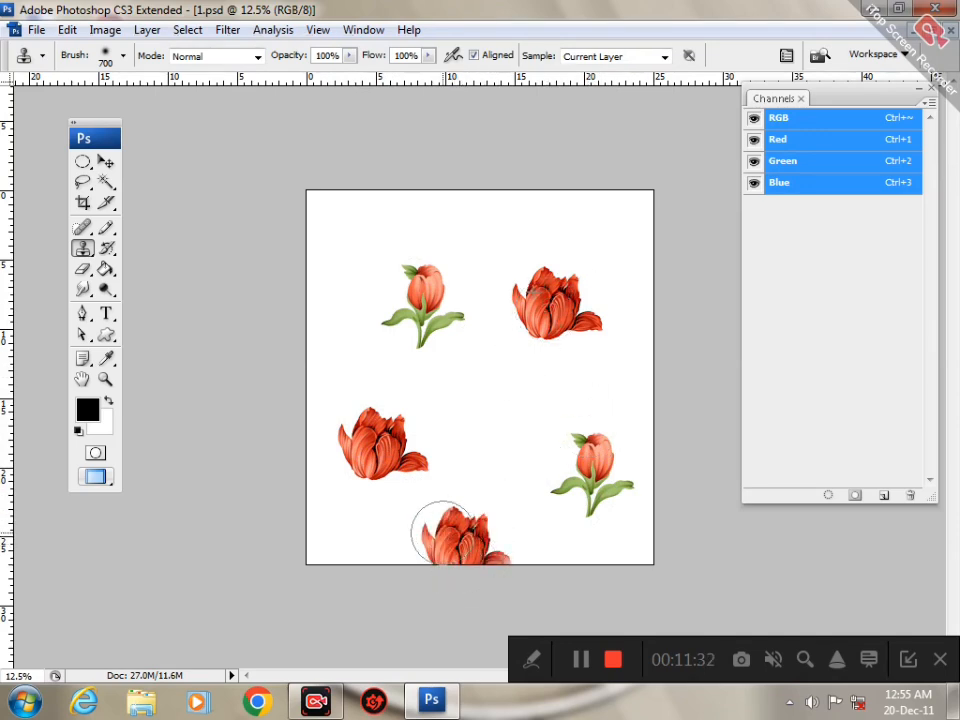
# Step: Clone part of the stemmed tulip into the canvas's top-left corner, and clone from the open red tulip near the upper middle
pyautogui.keyDown('alt'); pyautogui.click(467, 364); pyautogui.keyUp('alt')
pyautogui.moveTo(356, 229)
pyautogui.mouseDown()
pyautogui.moveTo(322, 203)
pyautogui.moveTo(330, 267)
pyautogui.moveTo(360, 251)
pyautogui.mouseUp()
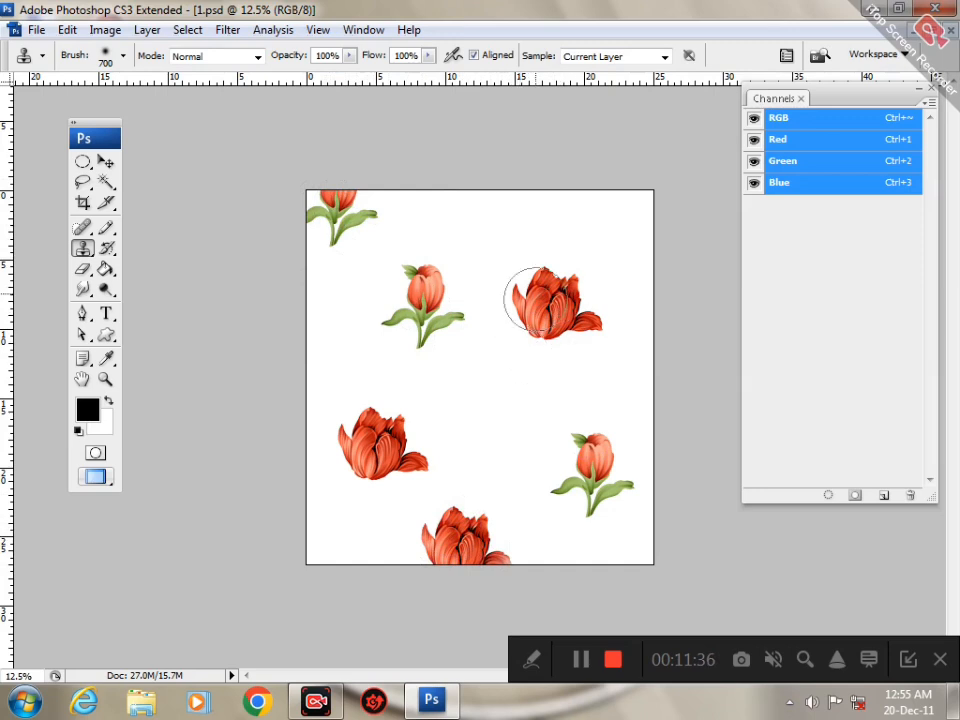
pyautogui.keyDown('alt'); pyautogui.click(525, 300); pyautogui.keyUp('alt')
pyautogui.moveTo(470, 200)
pyautogui.mouseDown()
pyautogui.moveTo(495, 167)
pyautogui.moveTo(514, 208)
pyautogui.moveTo(499, 228)
pyautogui.moveTo(403, 221)
pyautogui.moveTo(381, 249)
pyautogui.moveTo(424, 197)
pyautogui.moveTo(409, 268)
pyautogui.moveTo(315, 261)
pyautogui.moveTo(476, 279)
pyautogui.moveTo(440, 311)
pyautogui.mouseUp()
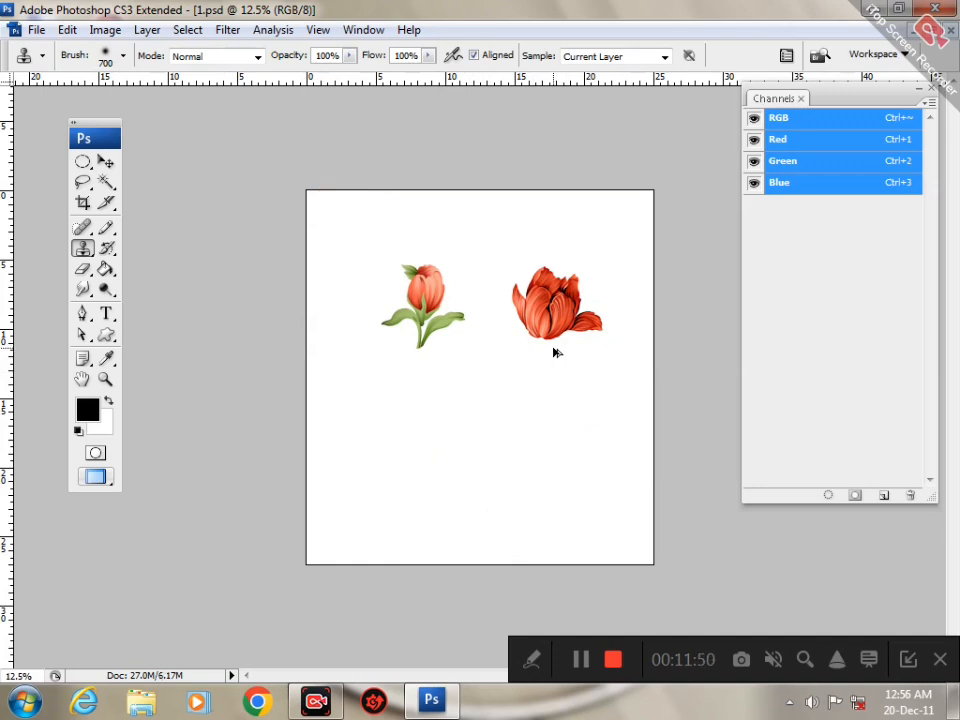
# Step: Undo the cloned strokes, spot channel merge and mode conversions, back to the multichannel document with Alpha 2 active
pyautogui.hotkey('ctrl', 'alt', 'z')
pyautogui.hotkey('ctrl', 'alt', 'z')
pyautogui.hotkey('ctrl', 'alt', 'z')
pyautogui.hotkey('ctrl', 'alt', 'z')
pyautogui.hotkey('ctrl', 'alt', 'z')
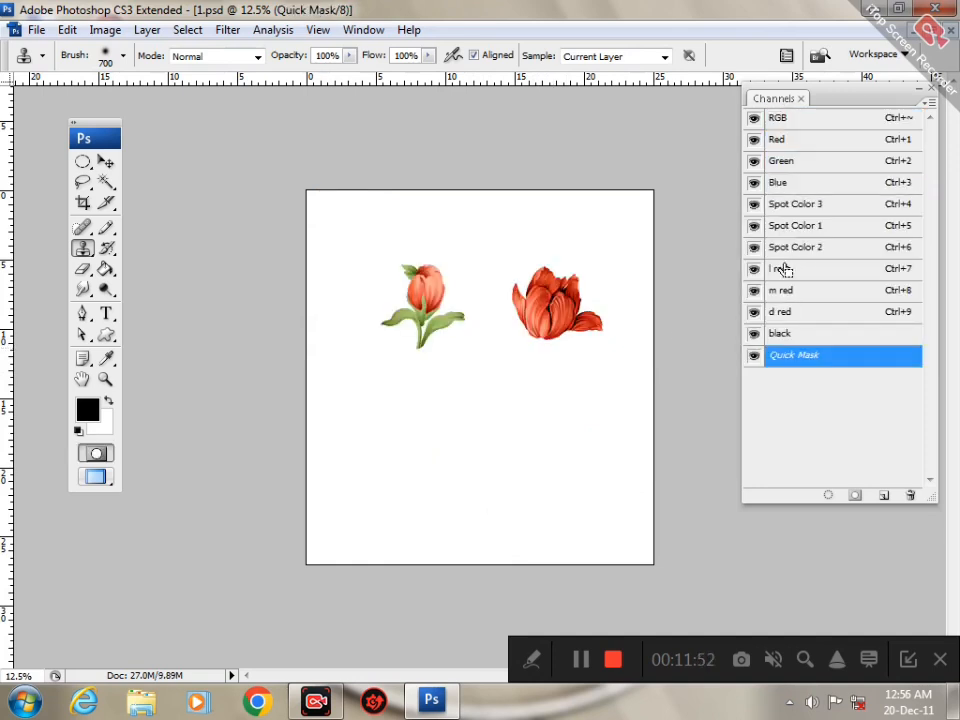
pyautogui.hotkey('ctrl', 'alt', 'z')
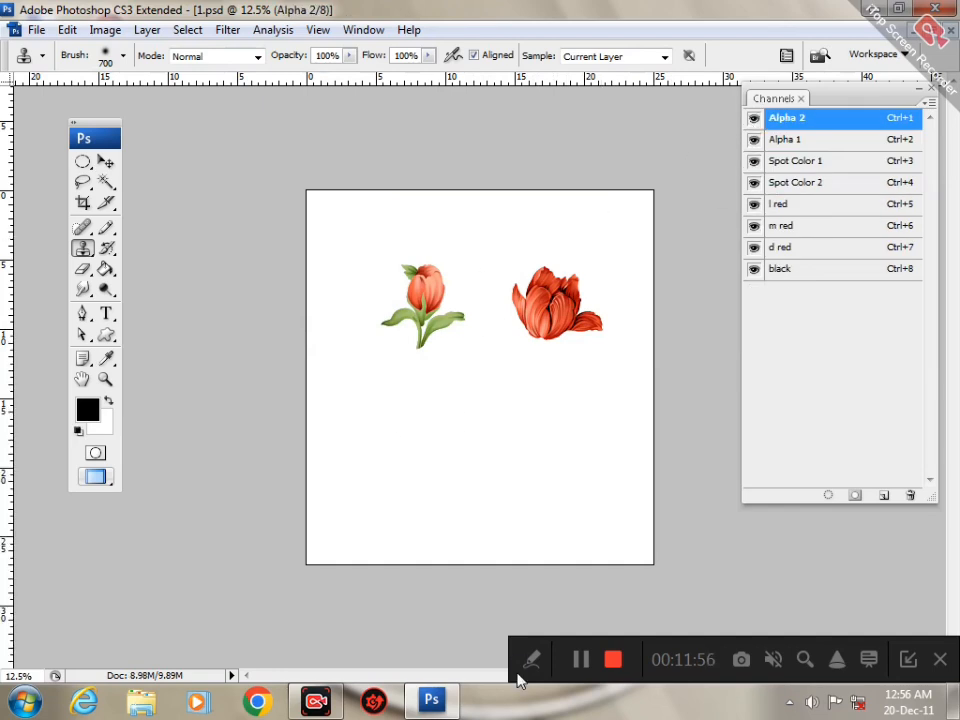
pyautogui.click(531, 660)
pyautogui.click(351, 662)
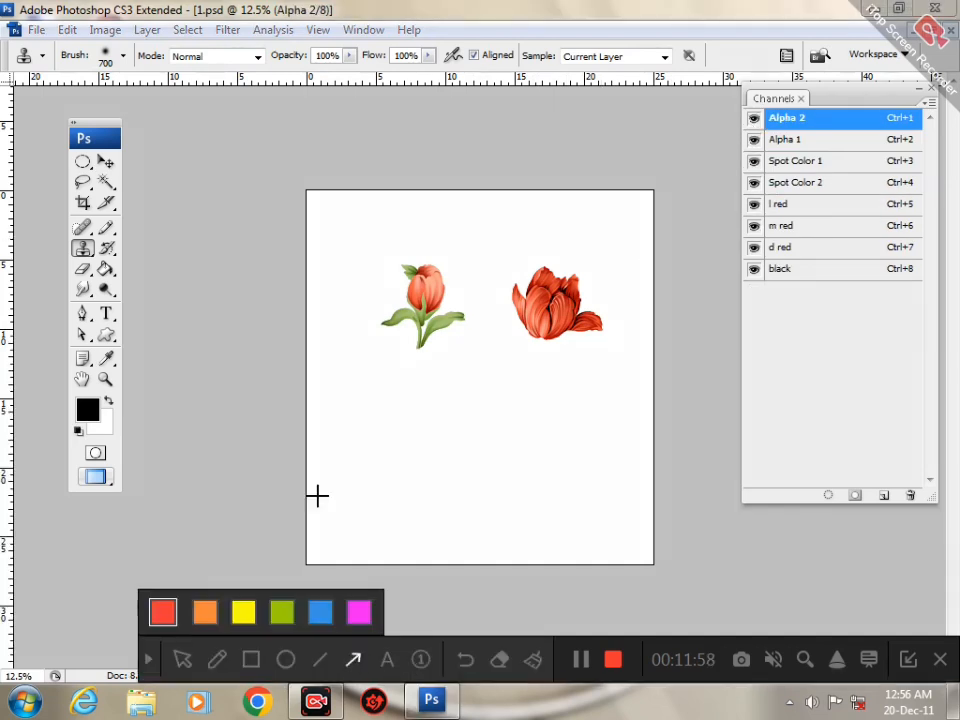
pyautogui.moveTo(190, 184); pyautogui.dragTo(121, 59)
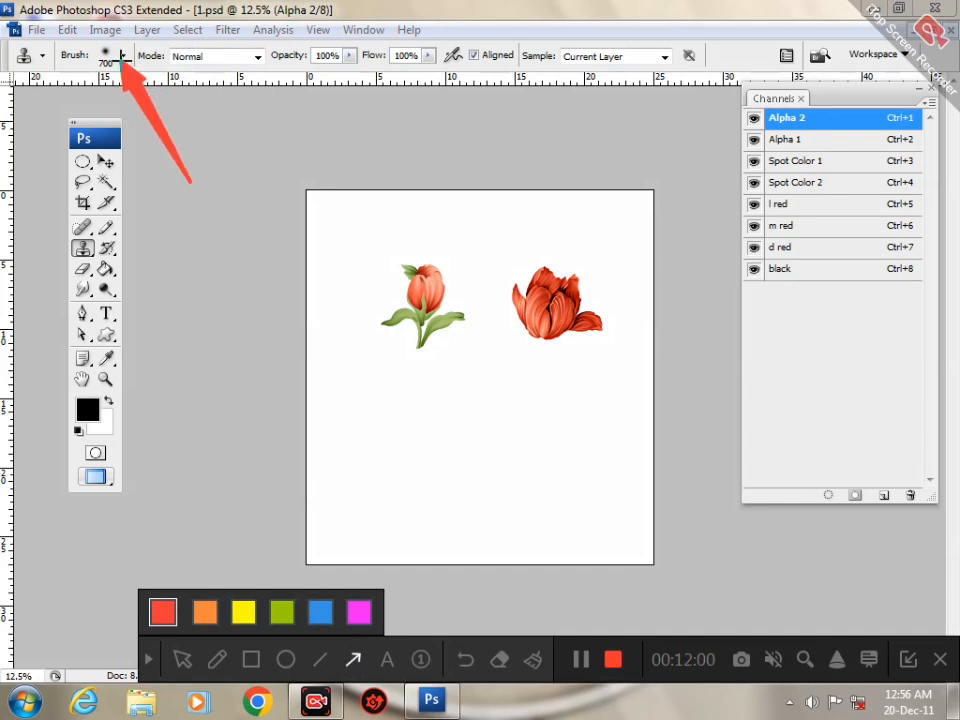
pyautogui.moveTo(237, 211); pyautogui.dragTo(226, 68)
pyautogui.moveTo(310, 240); pyautogui.dragTo(311, 80)
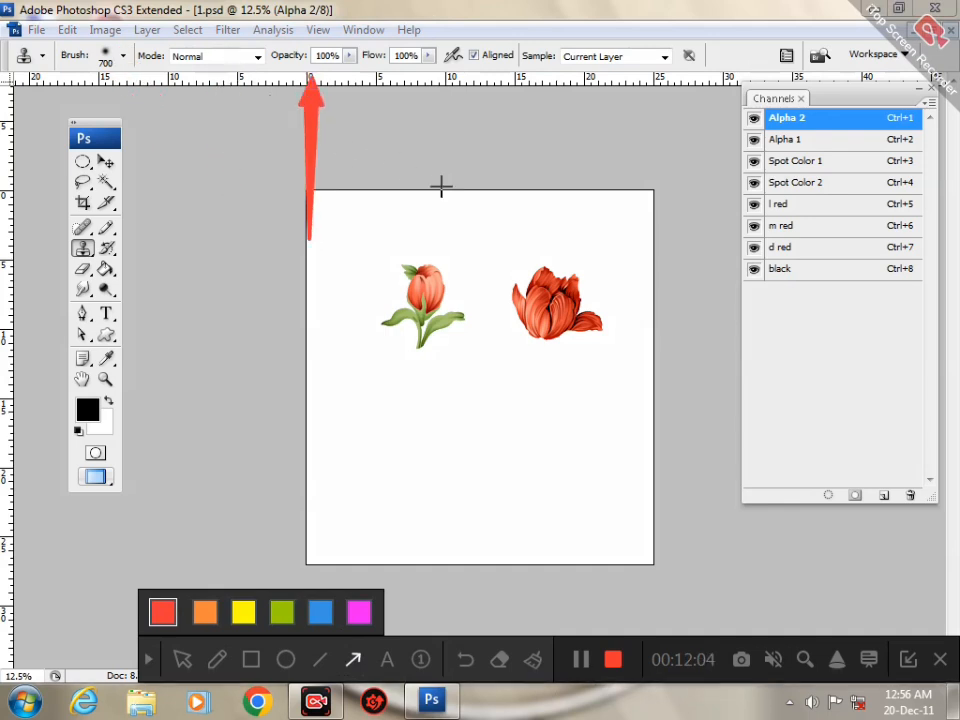
pyautogui.moveTo(398, 240); pyautogui.dragTo(404, 82)
pyautogui.click(150, 660)
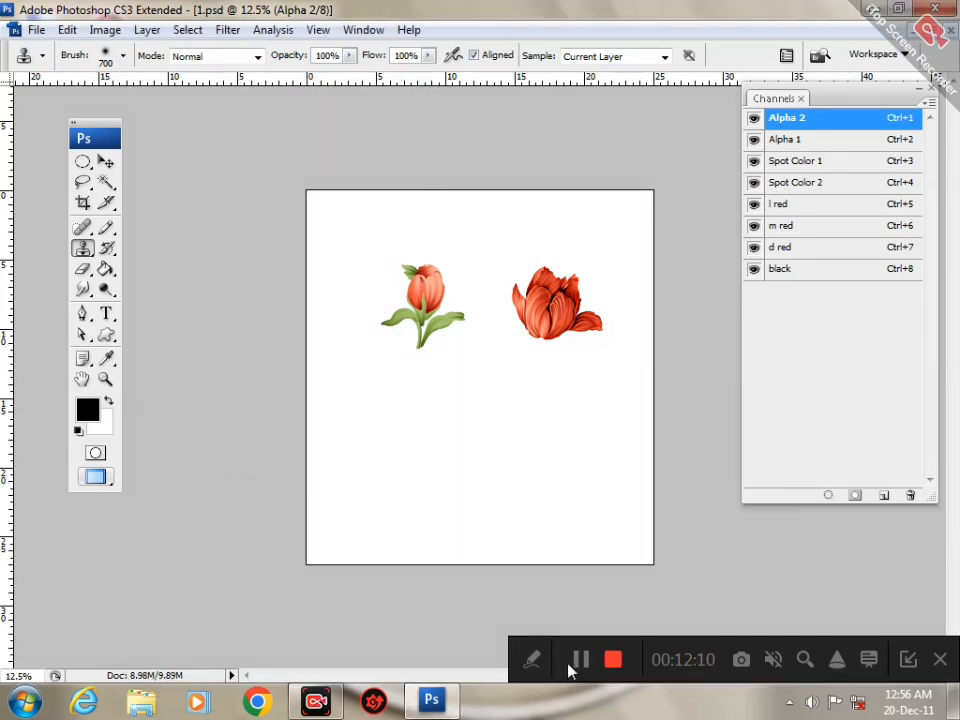
# Step: Activate the Eraser tool and select all channels from Alpha 2 to black
pyautogui.press('e')
pyautogui.click(528, 658)
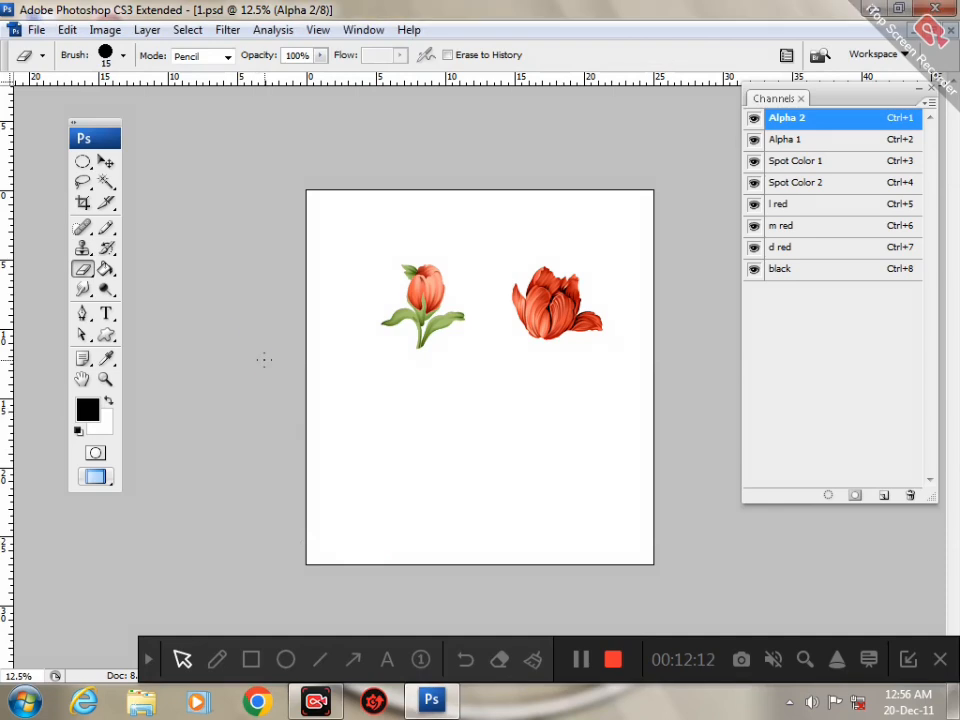
pyautogui.click(352, 661)
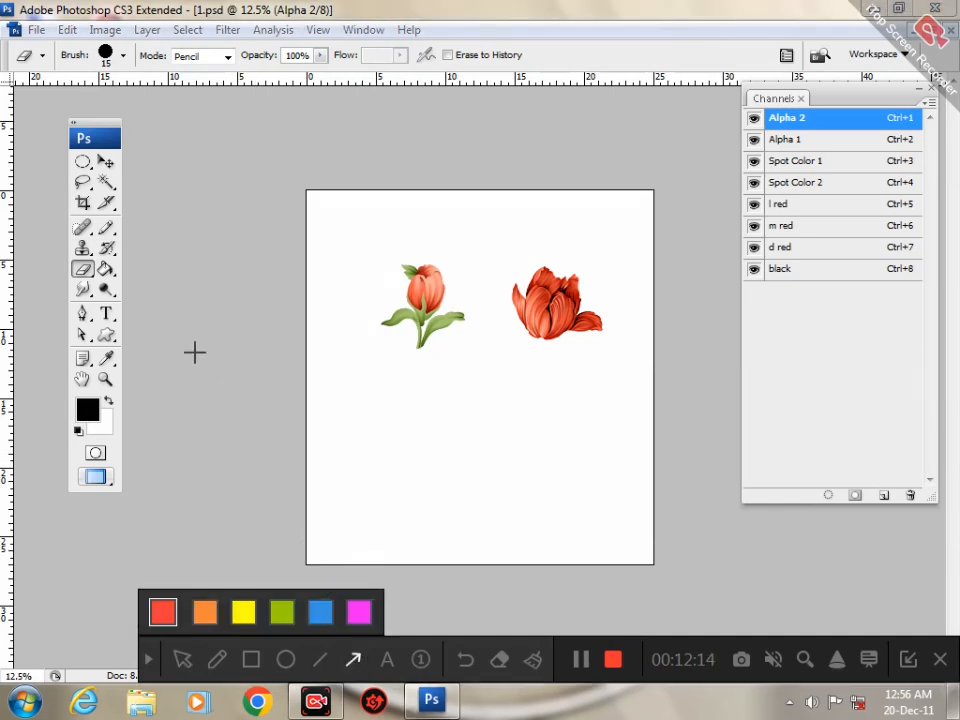
pyautogui.moveTo(260, 378); pyautogui.dragTo(102, 276)
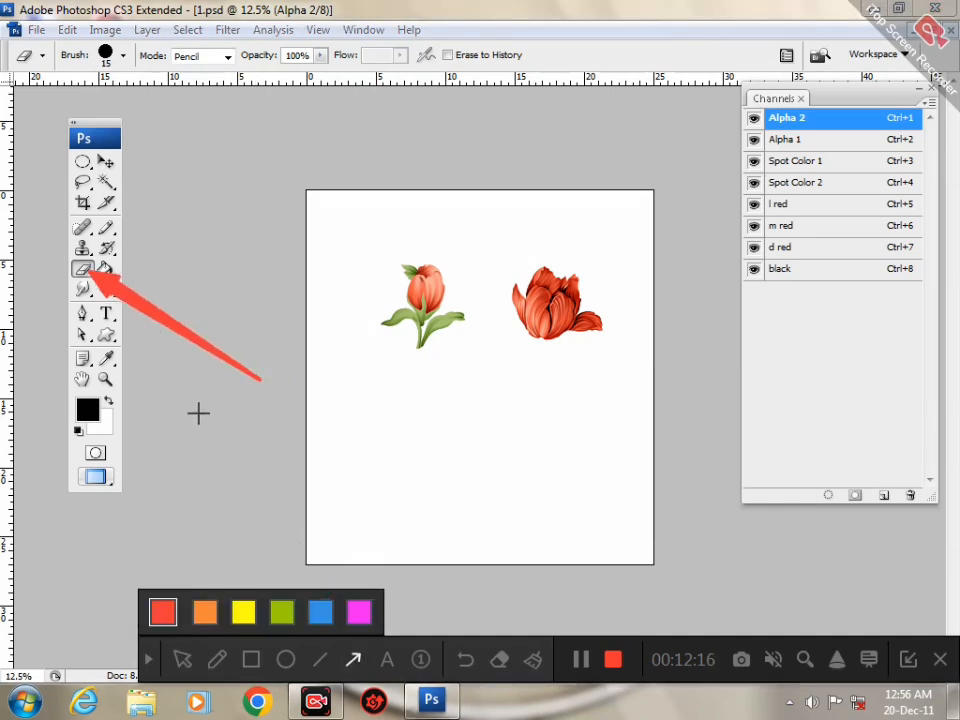
pyautogui.click(148, 659)
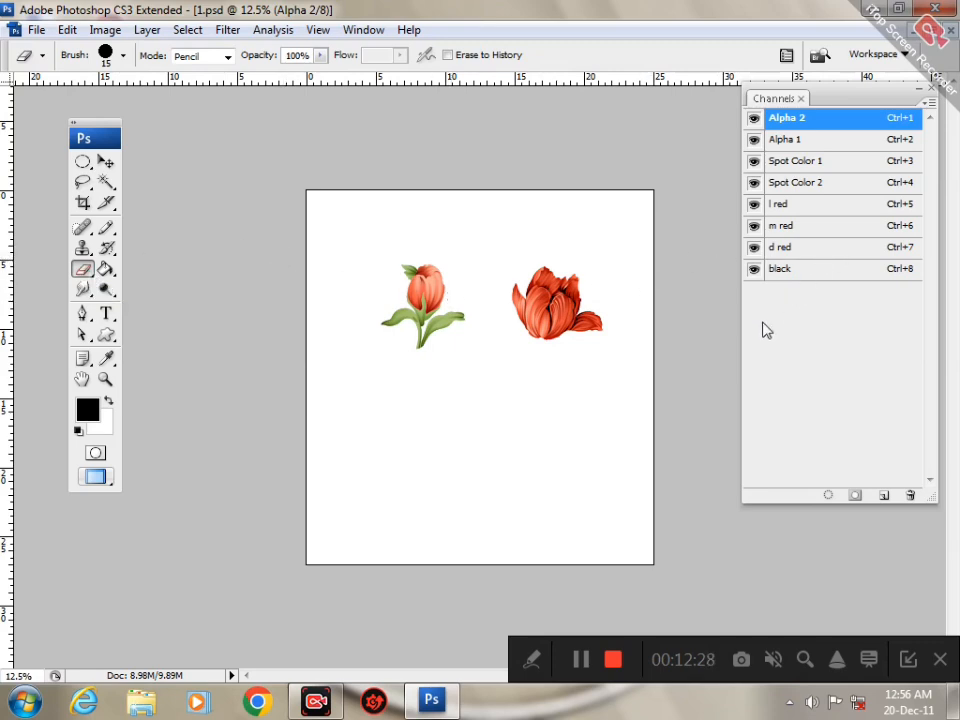
pyautogui.hotkey('ctrl', 'alt', 'a')
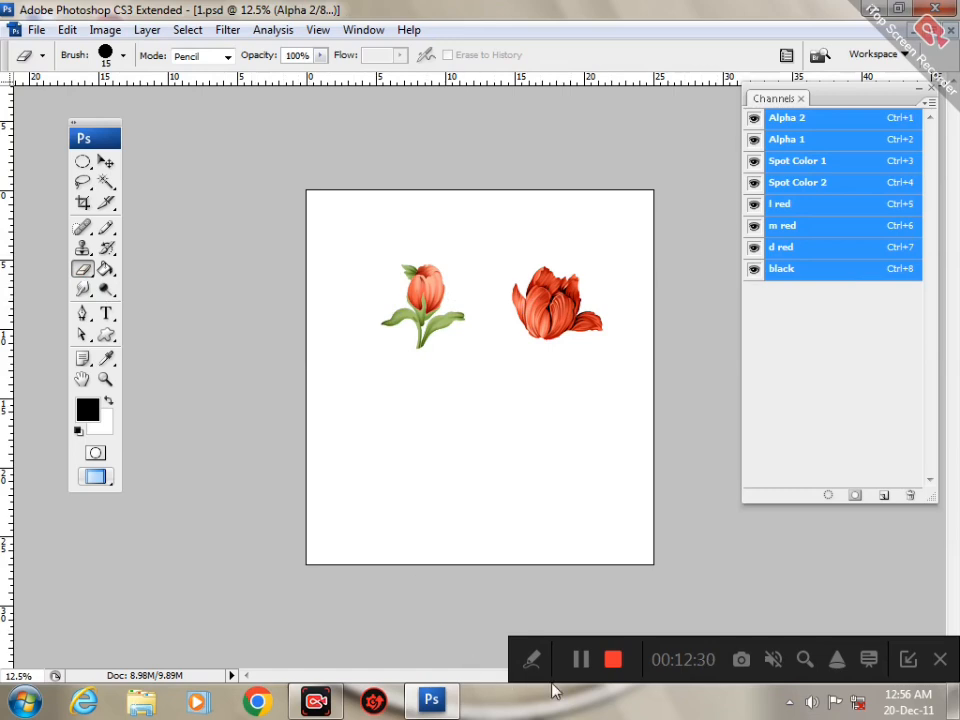
pyautogui.click(531, 659)
pyautogui.click(354, 659)
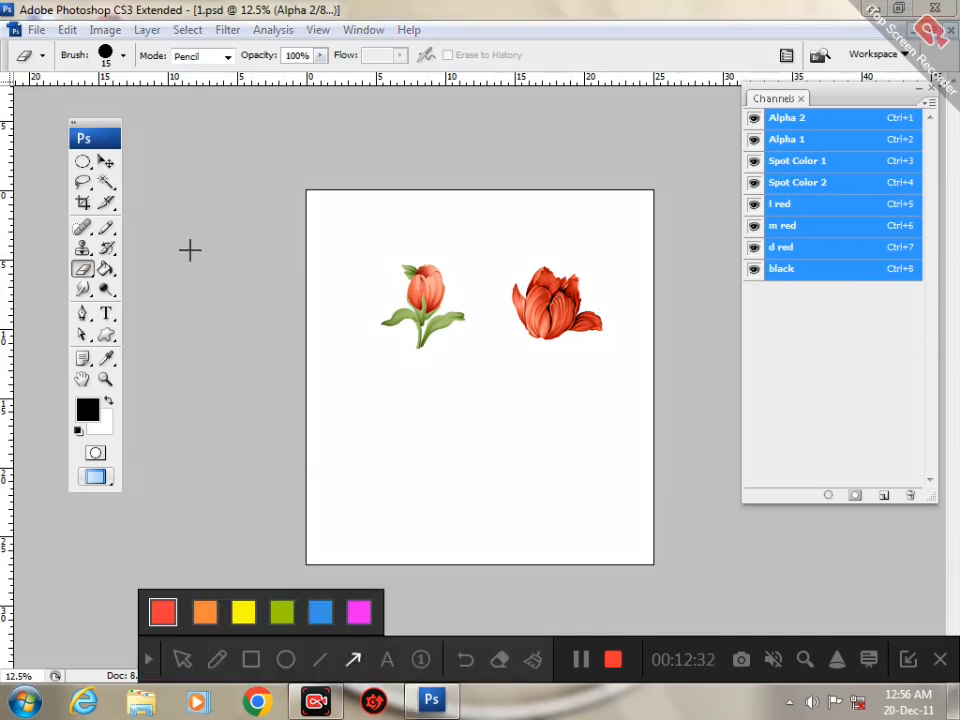
pyautogui.moveTo(190, 250)
pyautogui.mouseDown()
pyautogui.moveTo(115, 80)
pyautogui.moveTo(130, 75)
pyautogui.mouseUp()
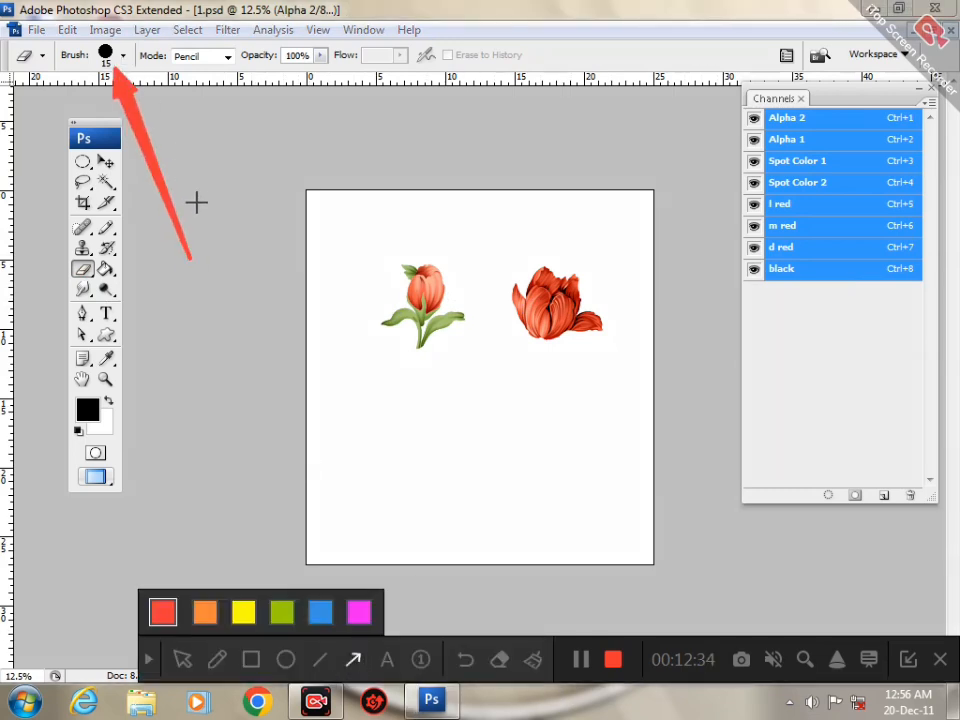
pyautogui.moveTo(227, 203)
pyautogui.mouseDown()
pyautogui.moveTo(214, 45)
pyautogui.moveTo(218, 72)
pyautogui.mouseUp()
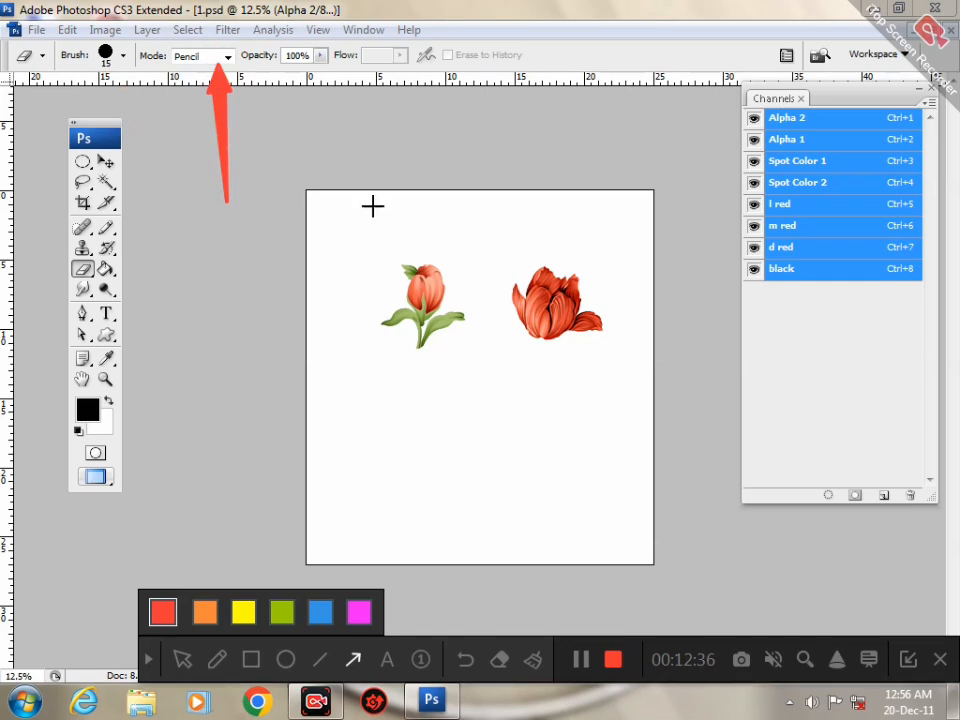
pyautogui.moveTo(306, 205); pyautogui.dragTo(304, 76)
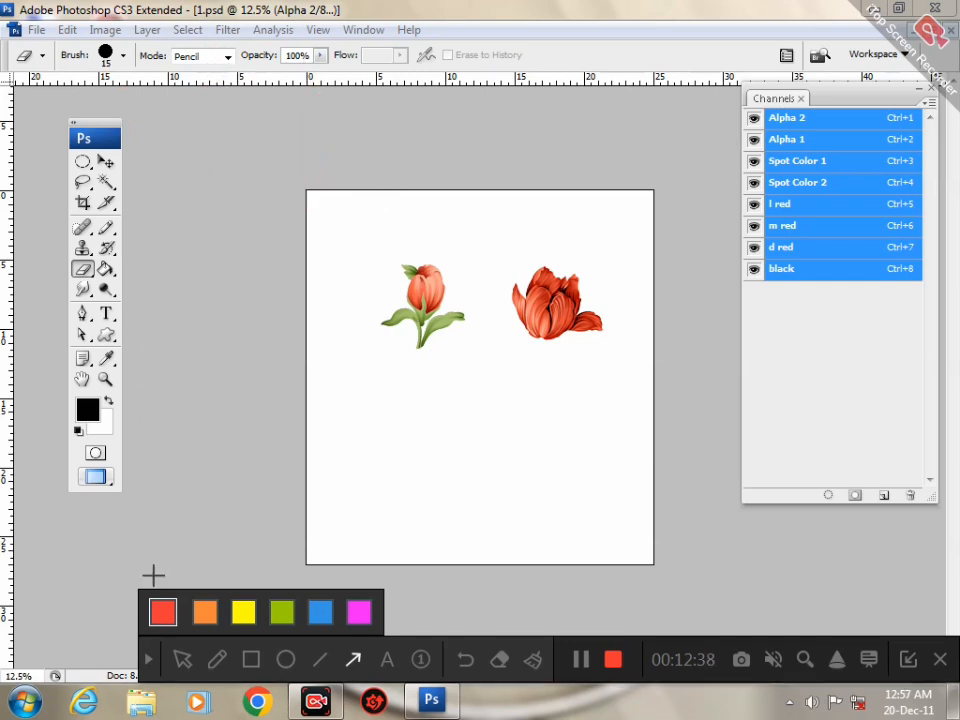
pyautogui.click(149, 663)
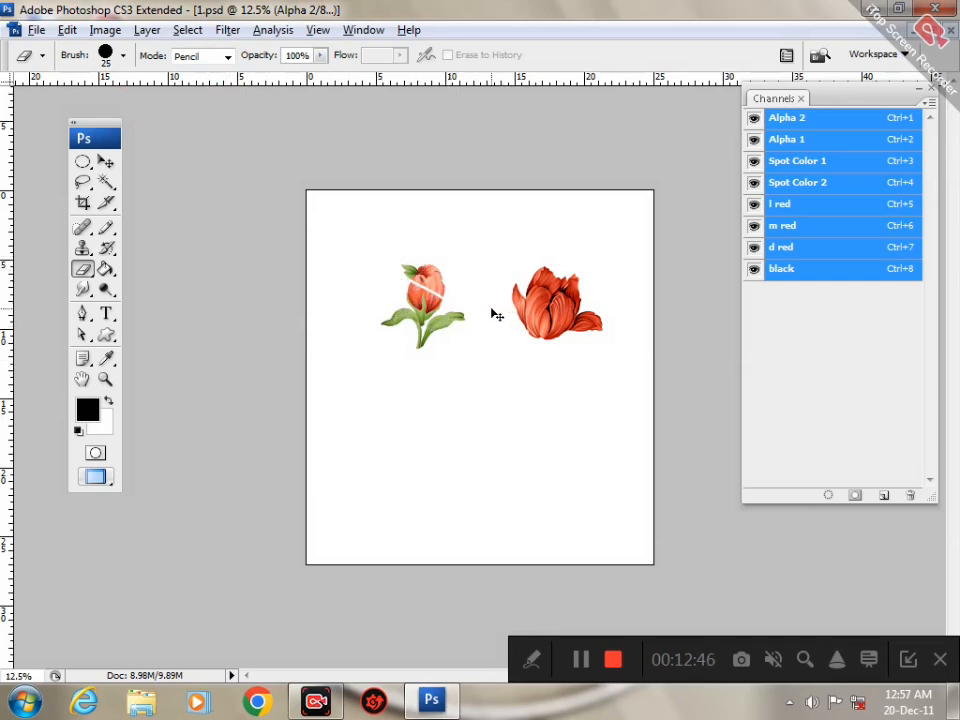
# Step: Switch the Eraser to Brush mode and enlarge its brush well beyond 150 pixels
pyautogui.click(195, 56)
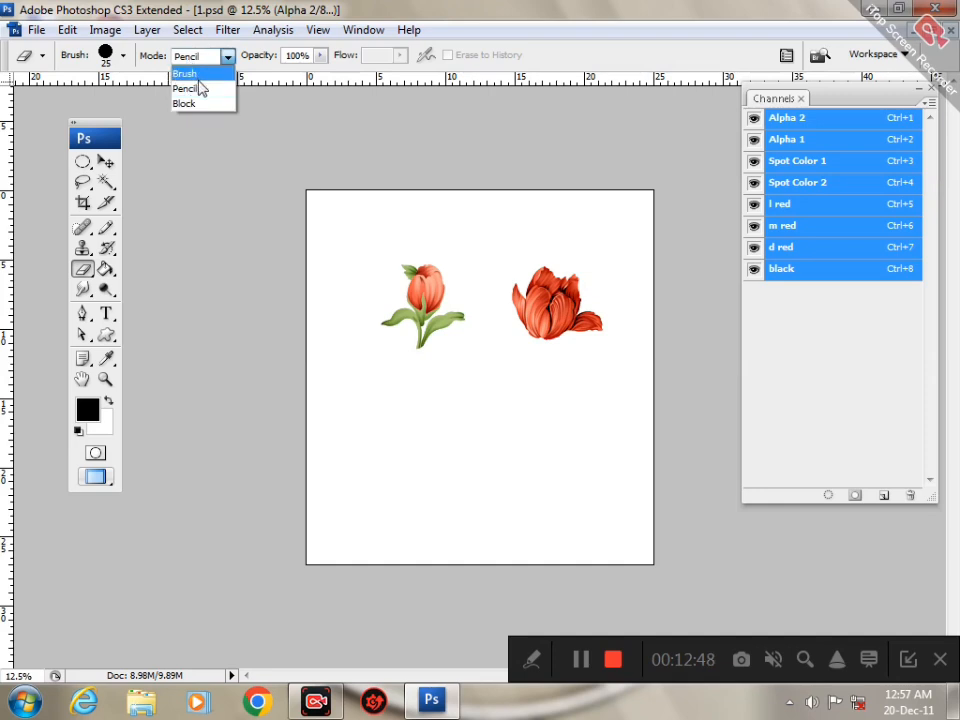
pyautogui.click(188, 68)
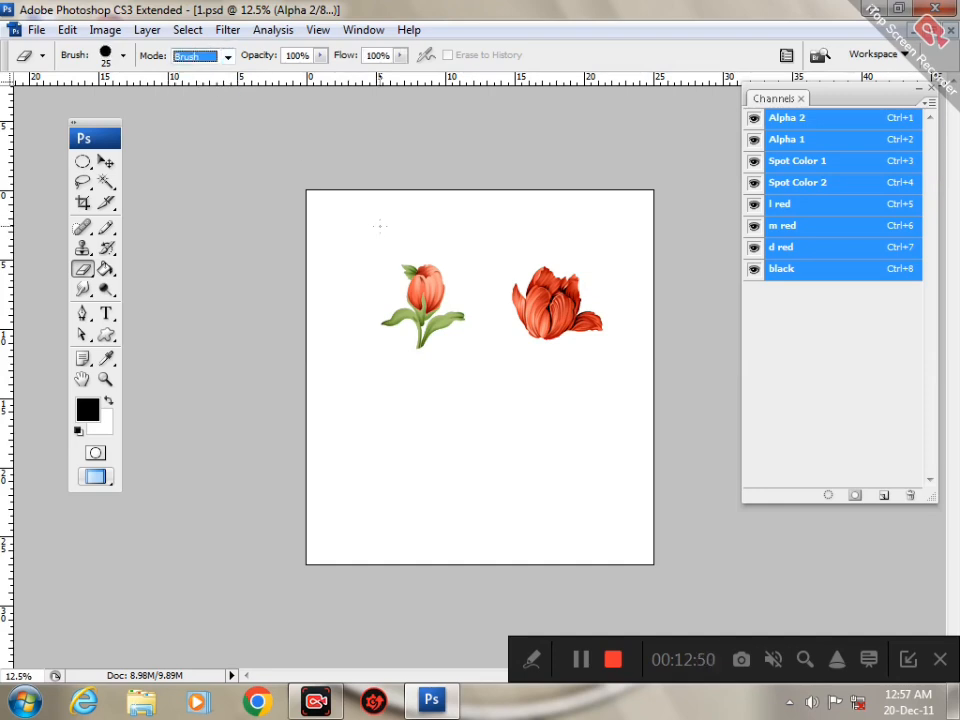
pyautogui.click(381, 230)
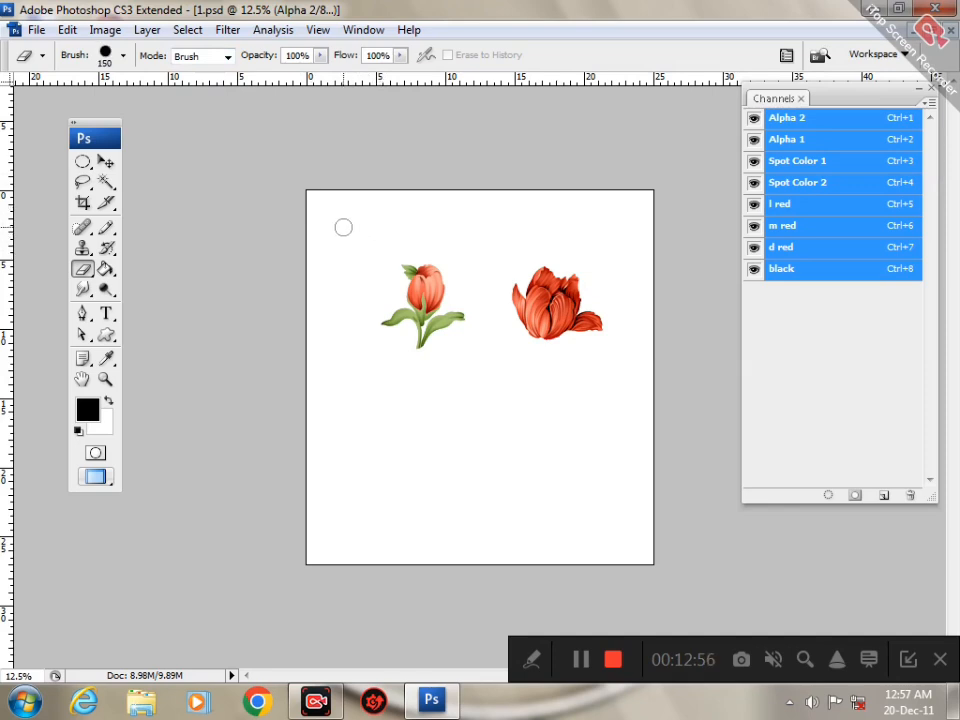
pyautogui.press(']')
pyautogui.press(']')
pyautogui.press(']')
pyautogui.press(']')
pyautogui.press(']')
pyautogui.press(']')
pyautogui.press(']')
pyautogui.press(']')
pyautogui.press(']')
pyautogui.press(']')
# Step: Try erasing across the stemmed tulip, undo the stroke, and set the eraser's brush size to 500
pyautogui.moveTo(407, 250)
pyautogui.mouseDown()
pyautogui.moveTo(391, 325)
pyautogui.moveTo(357, 335)
pyautogui.mouseUp()
pyautogui.hotkey('ctrl', 'z')
pyautogui.press('[')
pyautogui.press('[')
pyautogui.press('[')
pyautogui.press('[')
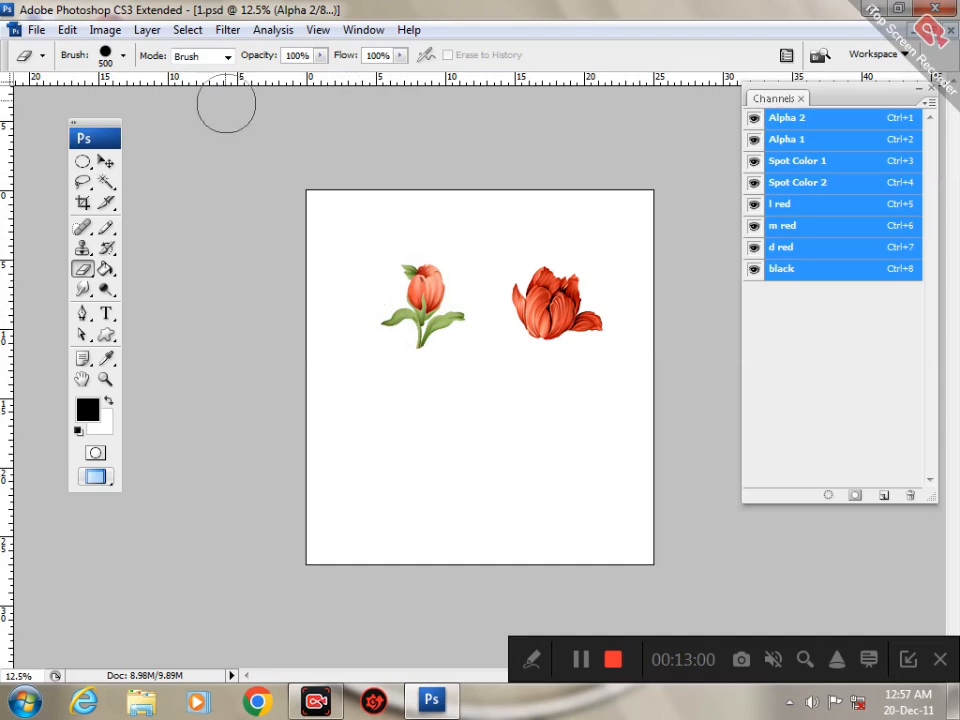
# Step: Try erasing the stemmed tulip's bloom in Block mode, undo it, and return the Eraser to Pencil mode
pyautogui.click(227, 56)
pyautogui.click(221, 104)
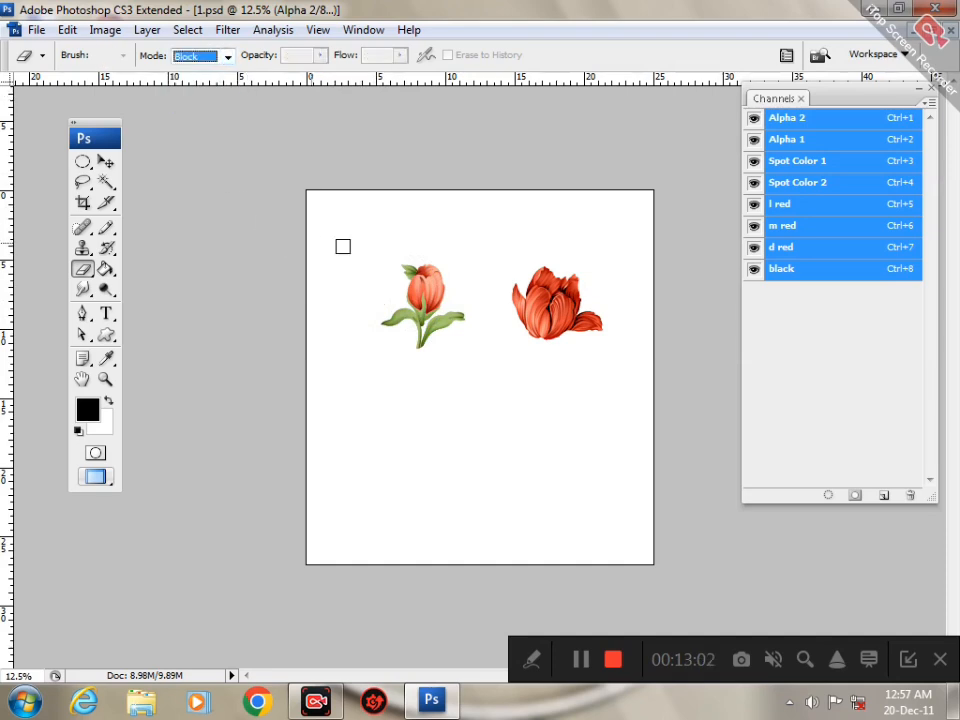
pyautogui.moveTo(390, 279)
pyautogui.mouseDown()
pyautogui.moveTo(451, 274)
pyautogui.moveTo(368, 306)
pyautogui.mouseUp()
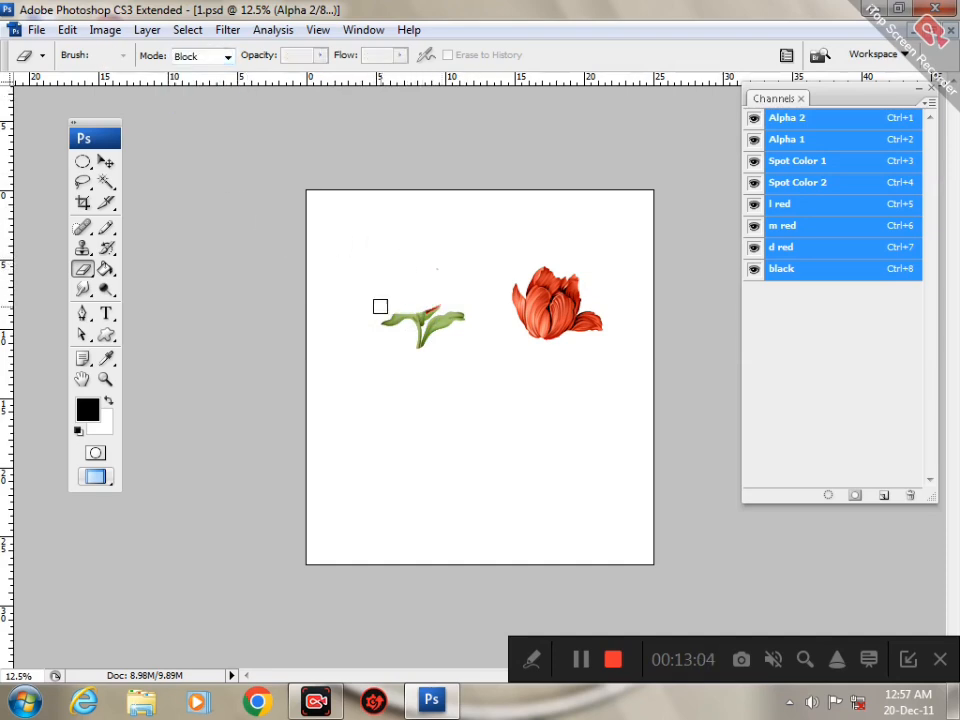
pyautogui.hotkey('ctrl', 'z')
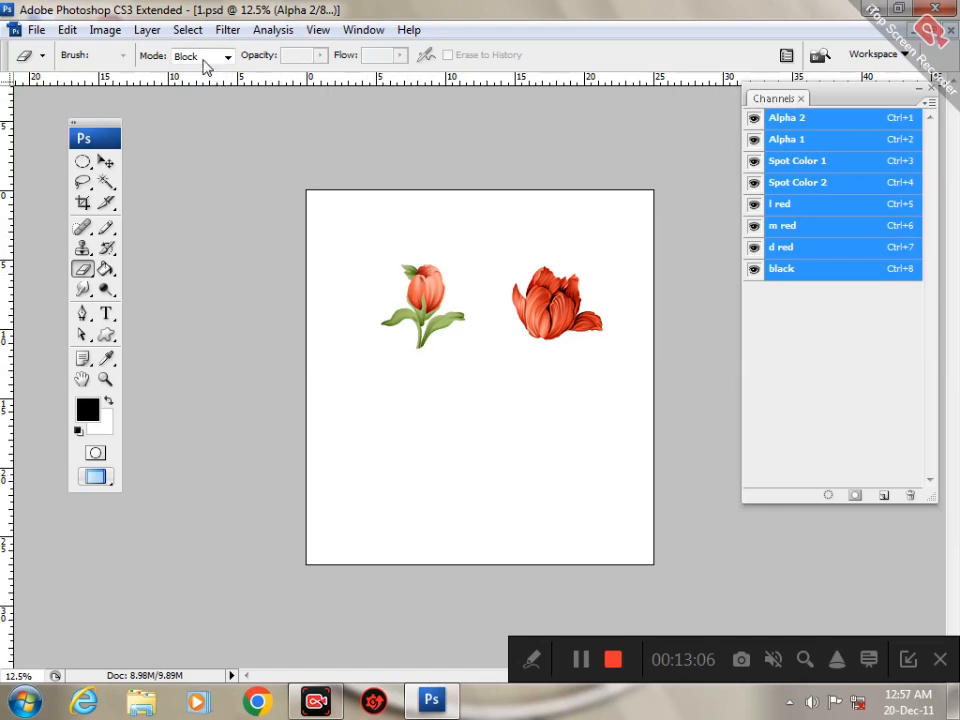
pyautogui.click(205, 58)
pyautogui.click(207, 90)
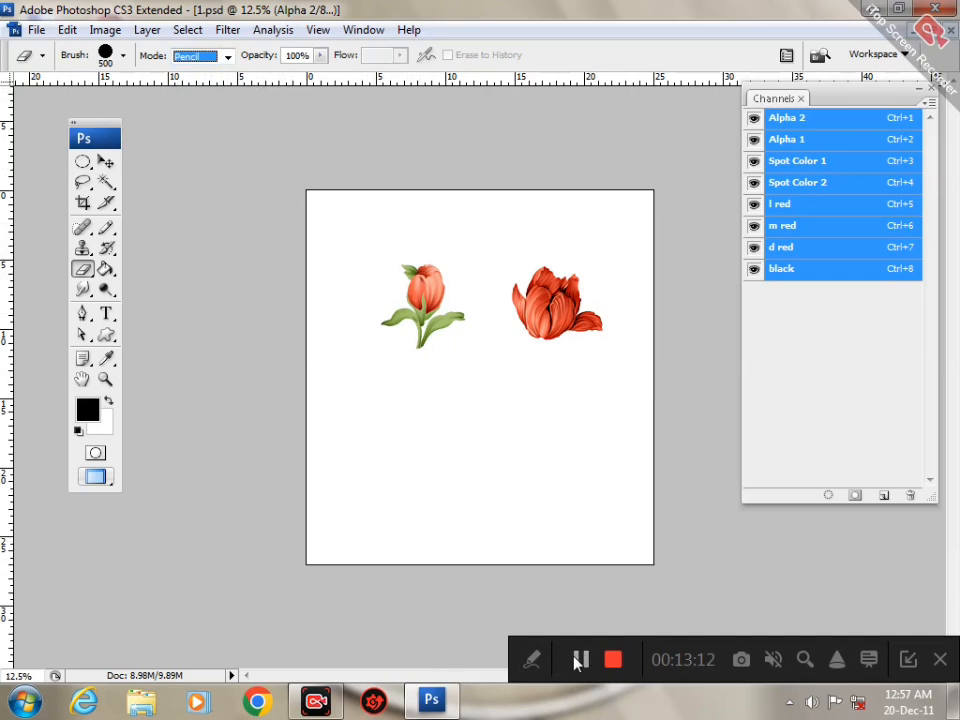
pyautogui.click(533, 663)
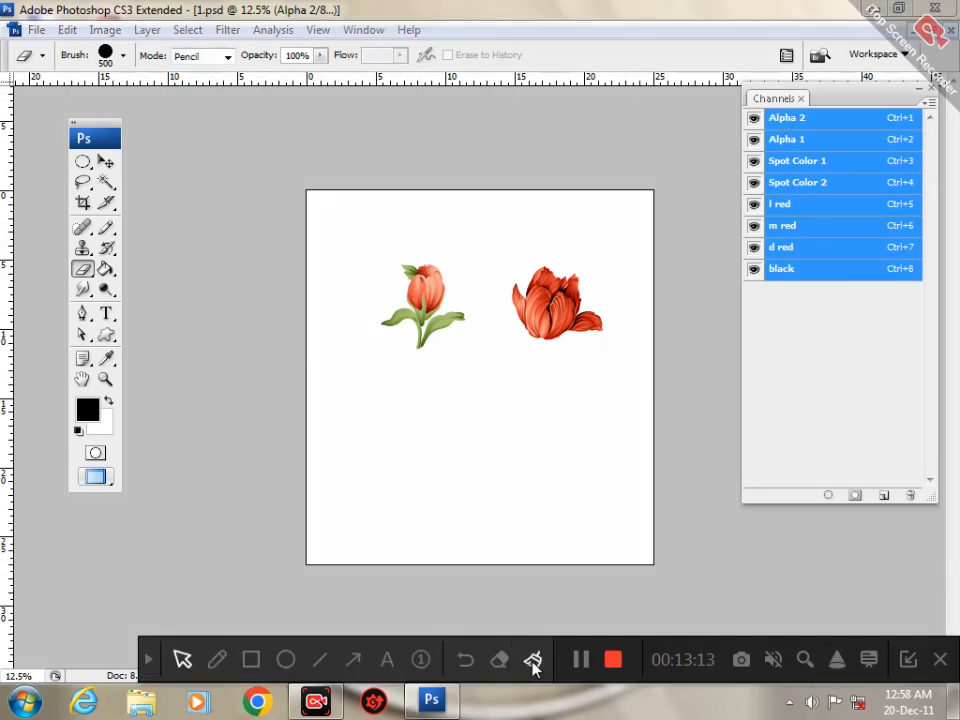
pyautogui.click(352, 658)
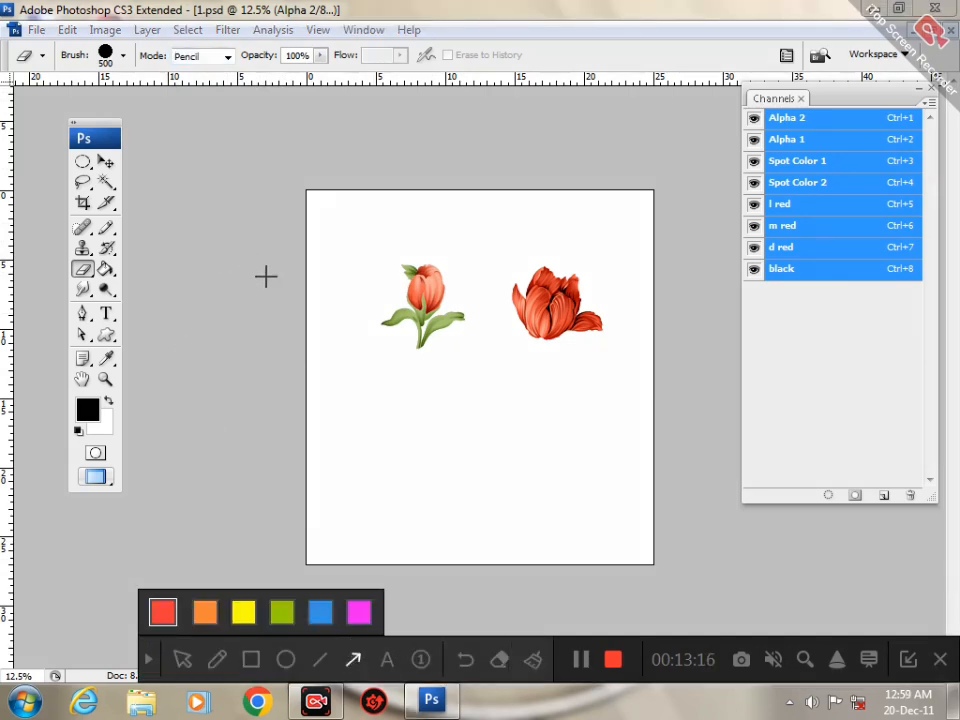
pyautogui.moveTo(225, 274); pyautogui.dragTo(124, 223)
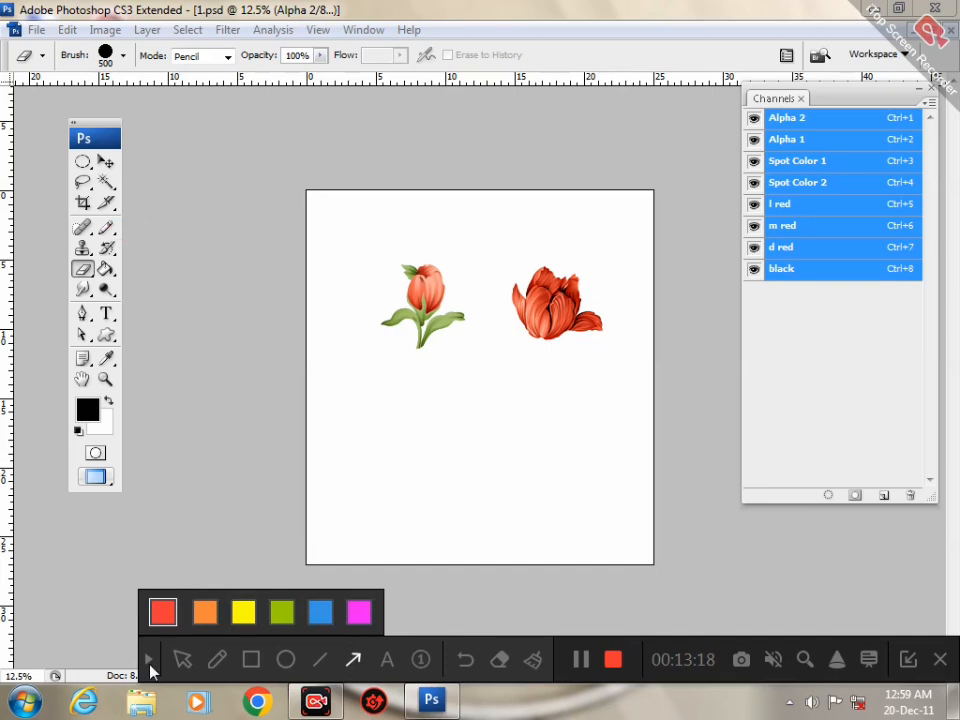
pyautogui.click(150, 662)
# Step: Activate the Brush tool in place of the Pencil tool
pyautogui.click(108, 228)
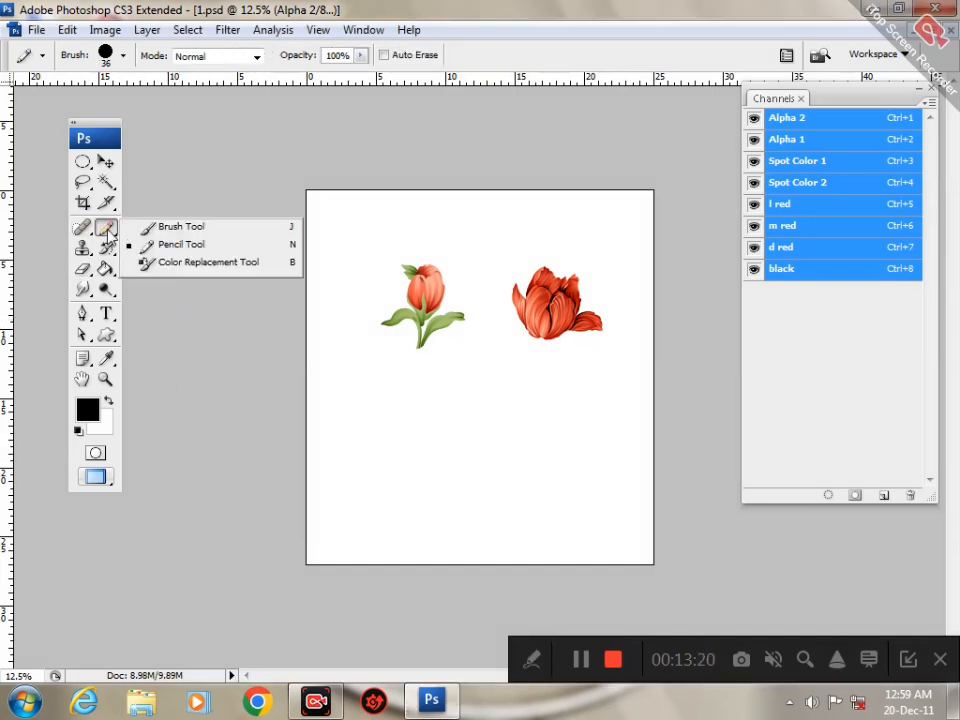
pyautogui.click(150, 226)
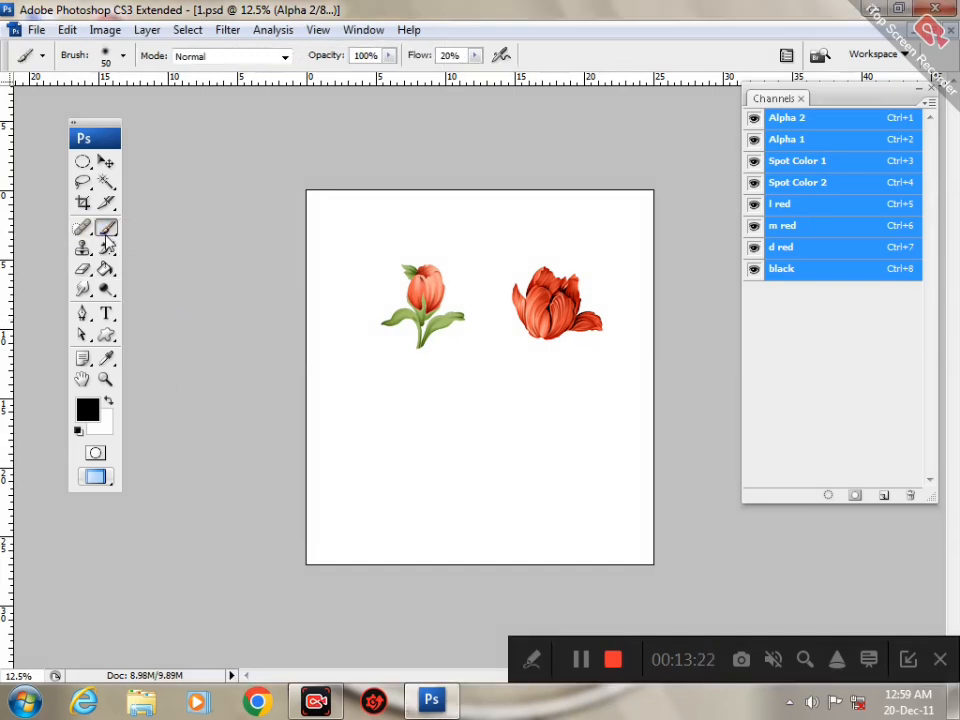
pyautogui.click(532, 660)
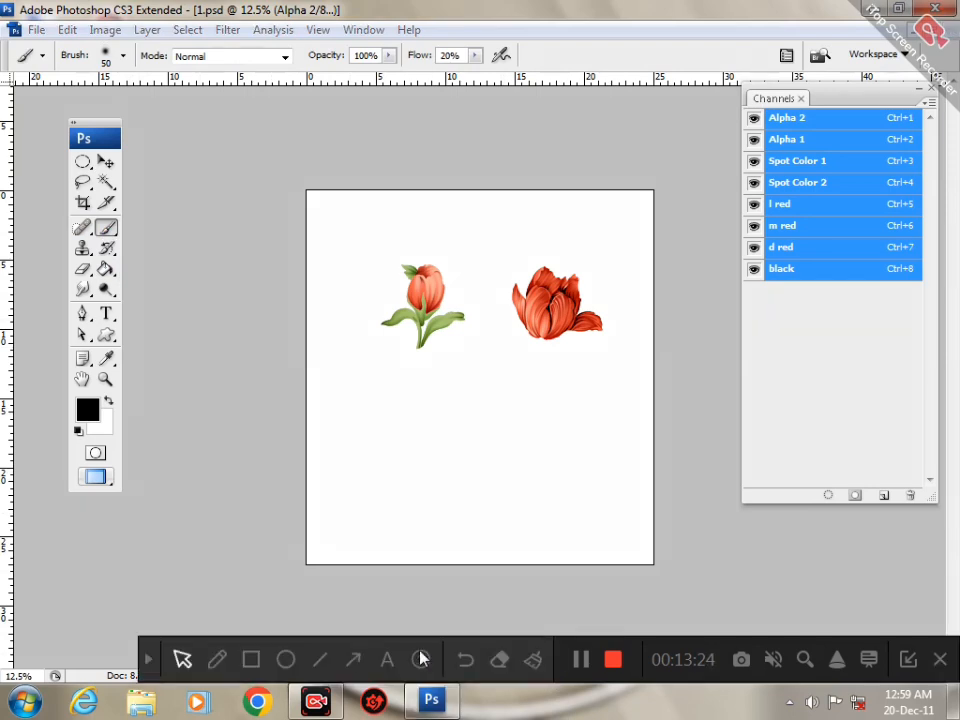
pyautogui.click(353, 660)
pyautogui.moveTo(185, 231)
pyautogui.mouseDown()
pyautogui.moveTo(105, 78)
pyautogui.moveTo(111, 72)
pyautogui.mouseUp()
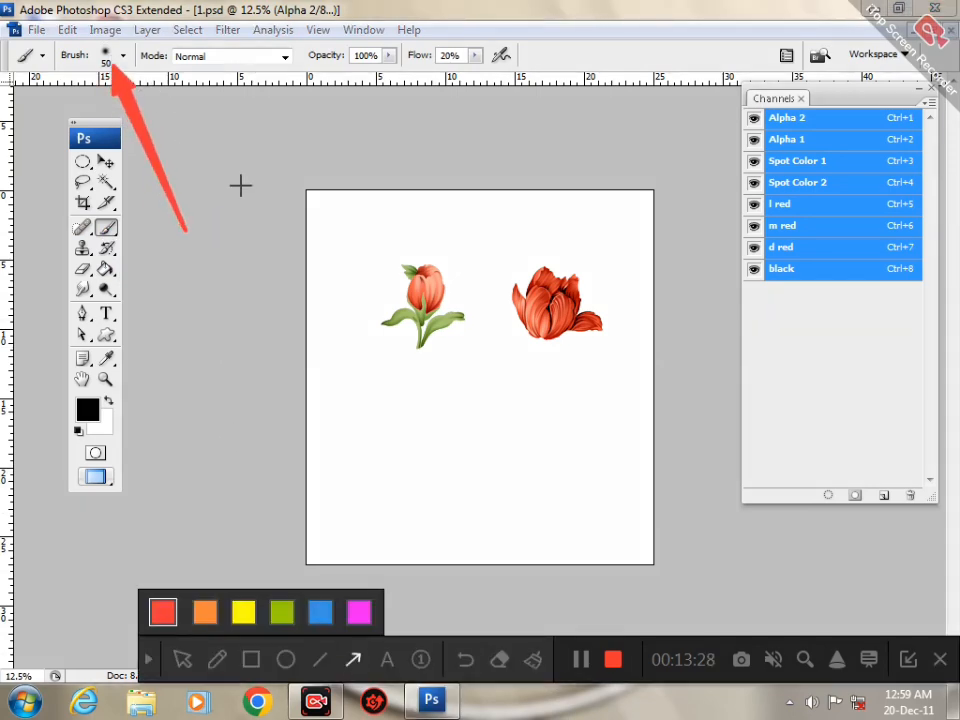
pyautogui.moveTo(253, 199); pyautogui.dragTo(222, 68)
pyautogui.moveTo(365, 205); pyautogui.dragTo(374, 94)
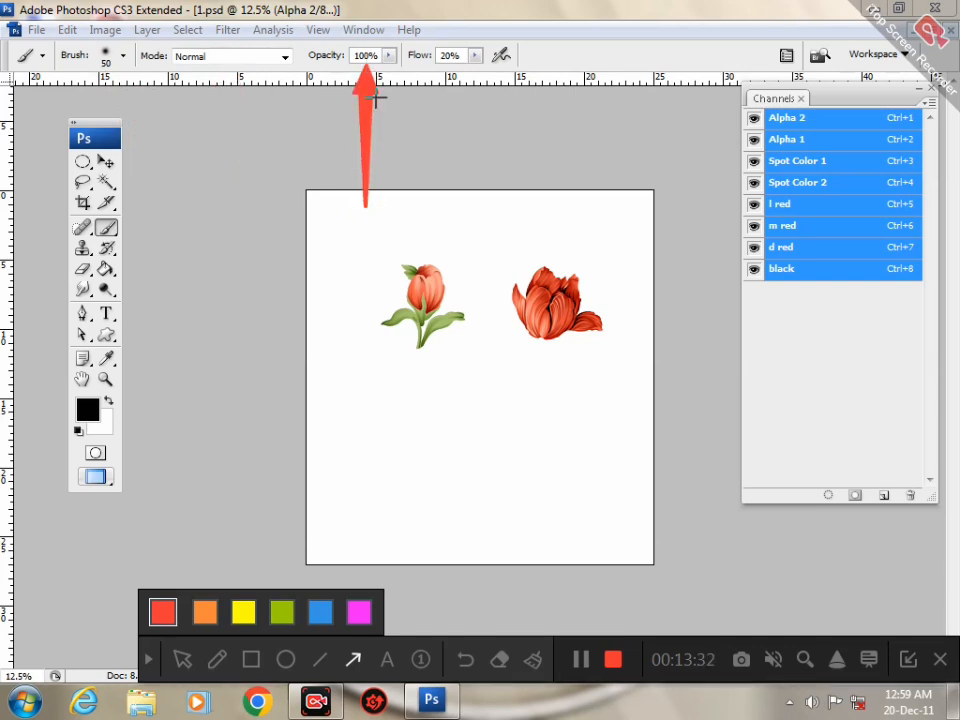
pyautogui.moveTo(471, 202); pyautogui.dragTo(462, 72)
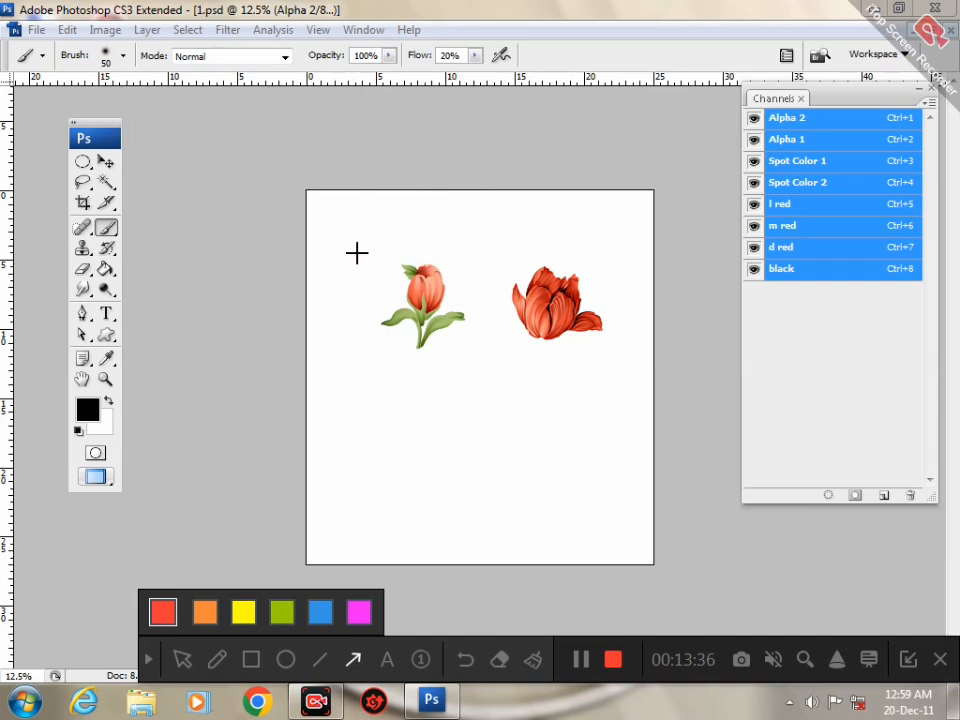
pyautogui.click(148, 665)
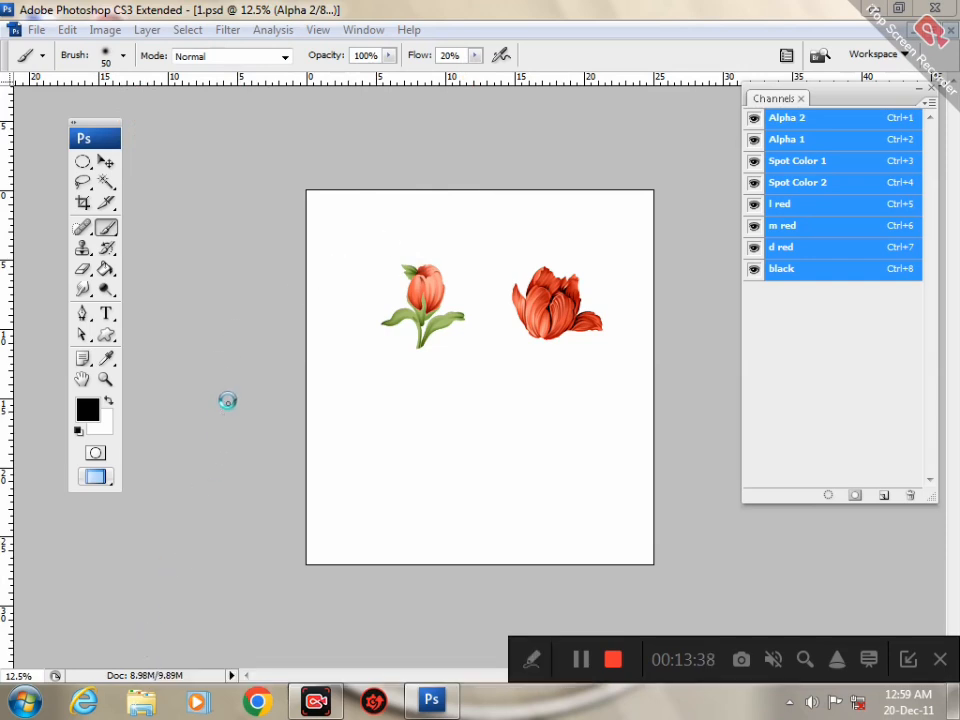
# Step: Make only the black channel active with all channels visible, and enlarge the soft brush to 600
pyautogui.click(815, 270)
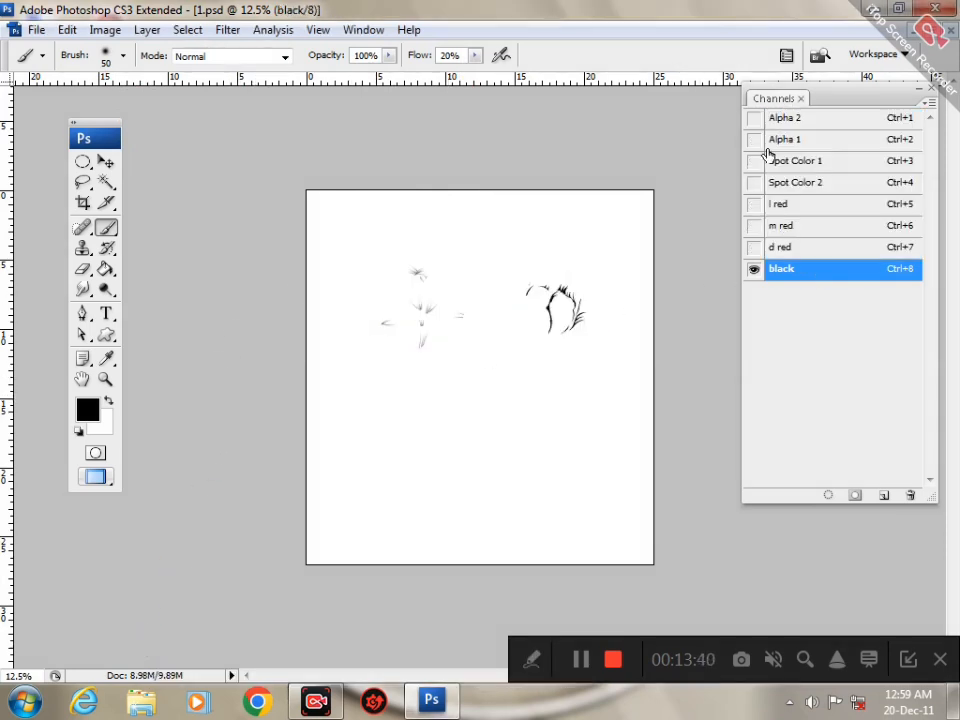
pyautogui.moveTo(754, 118); pyautogui.dragTo(754, 283)
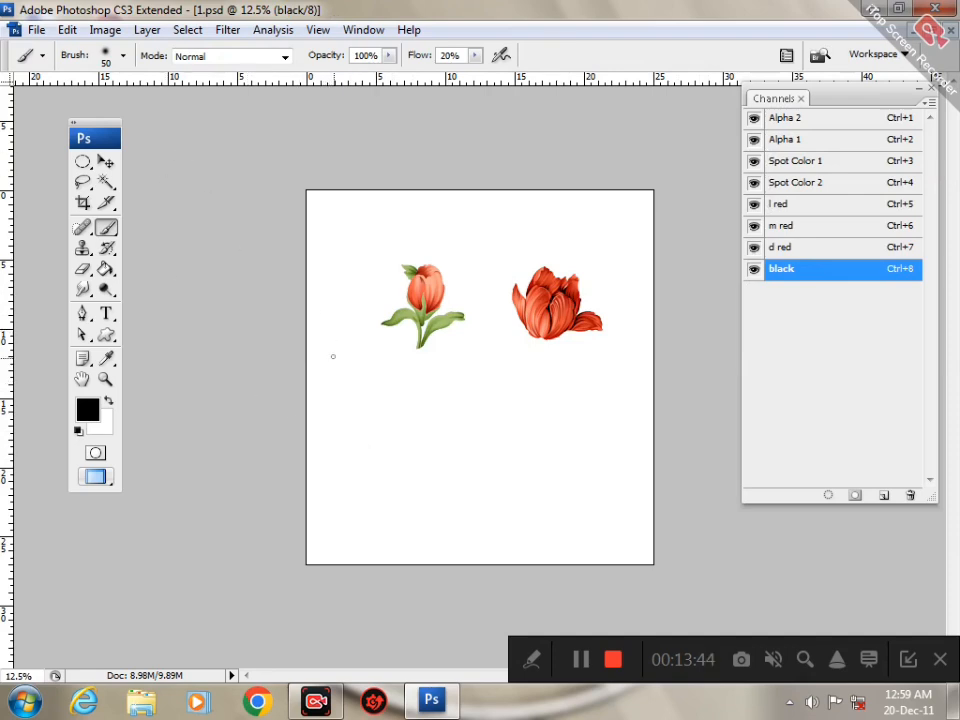
pyautogui.press(']')
pyautogui.press(']')
pyautogui.press(']')
pyautogui.press(']')
pyautogui.press(']')
pyautogui.press(']')
pyautogui.press(']')
pyautogui.press(']')
pyautogui.press(']')
pyautogui.press(']')
pyautogui.press(']')
pyautogui.press(']')
pyautogui.press(']')
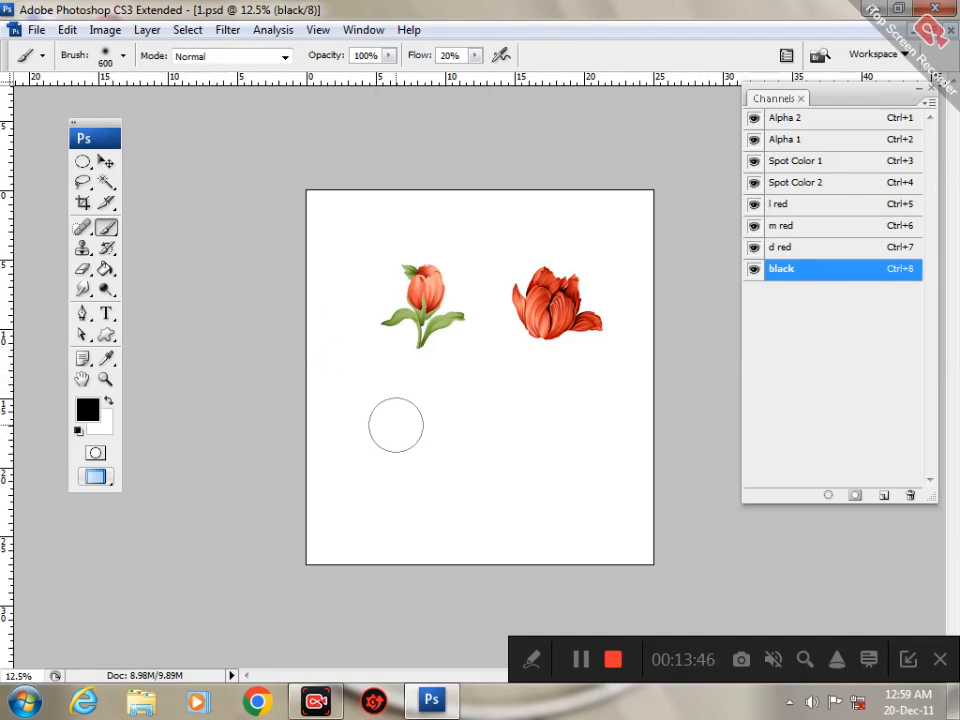
# Step: Try painting soft curved strokes below the two tulips on the black channel, and undo them
pyautogui.moveTo(385, 420)
pyautogui.mouseDown()
pyautogui.moveTo(451, 403)
pyautogui.moveTo(497, 436)
pyautogui.moveTo(442, 471)
pyautogui.mouseUp()
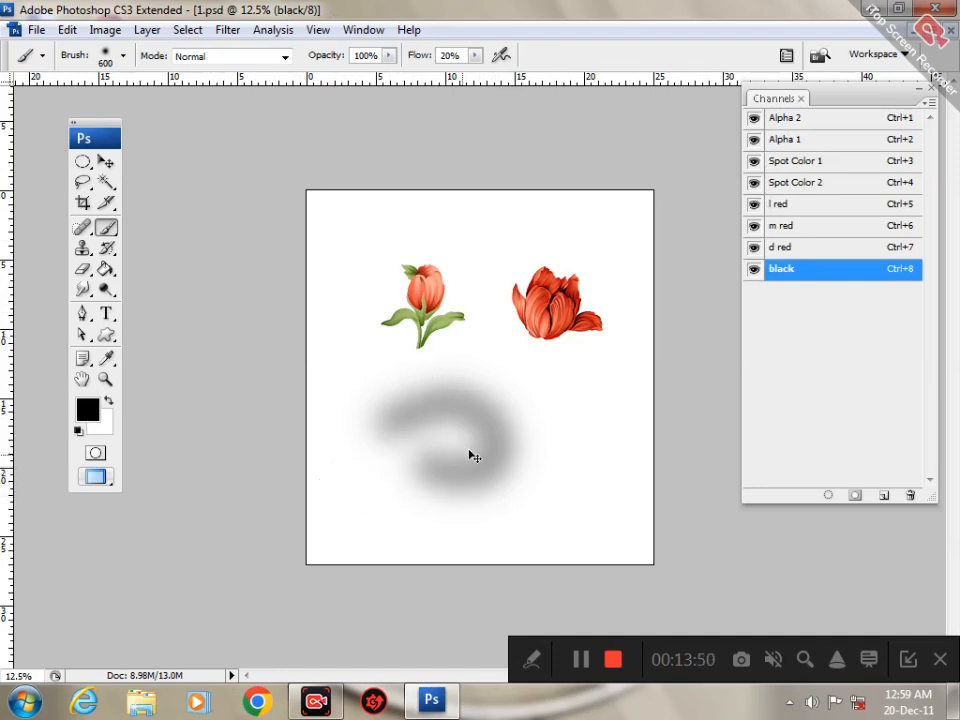
pyautogui.hotkey('ctrl', 'alt', 'z')
pyautogui.hotkey('ctrl', 'alt', 'z')
pyautogui.moveTo(435, 422)
pyautogui.mouseDown()
pyautogui.moveTo(522, 387)
pyautogui.moveTo(547, 403)
pyautogui.moveTo(538, 439)
pyautogui.moveTo(469, 432)
pyautogui.moveTo(443, 497)
pyautogui.moveTo(483, 504)
pyautogui.moveTo(581, 480)
pyautogui.moveTo(590, 497)
pyautogui.moveTo(450, 467)
pyautogui.mouseUp()
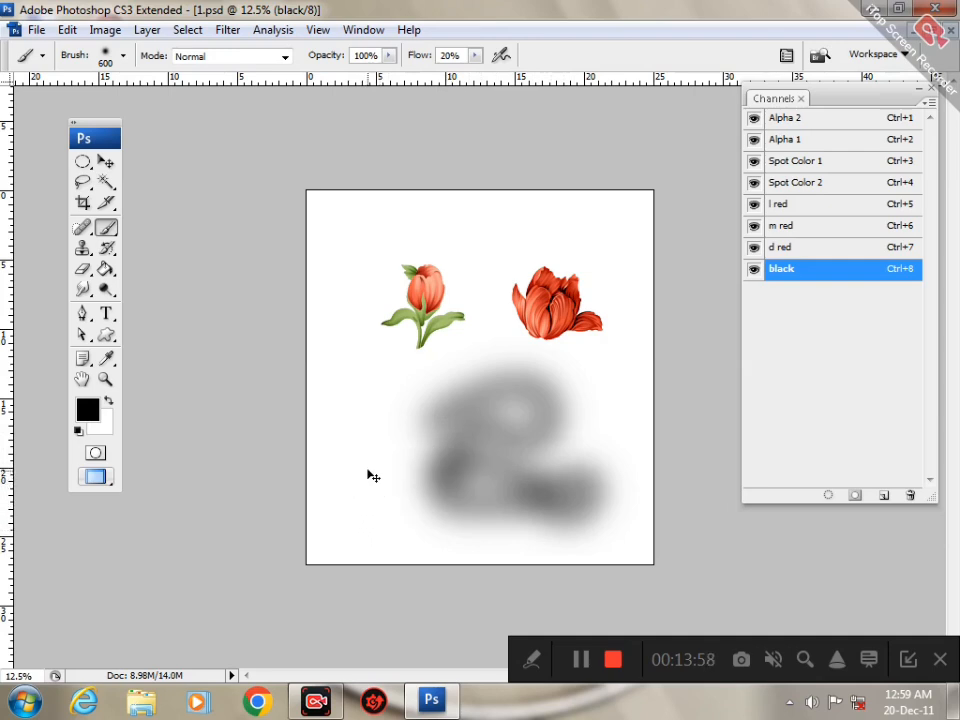
pyautogui.hotkey('ctrl', 'z')
# Step: Examine the soft petal shading of the stemmed tulip up close in the individual channels, ending with m red
pyautogui.hotkey('ctrl', 'space')
pyautogui.moveTo(392, 244); pyautogui.dragTo(454, 420)
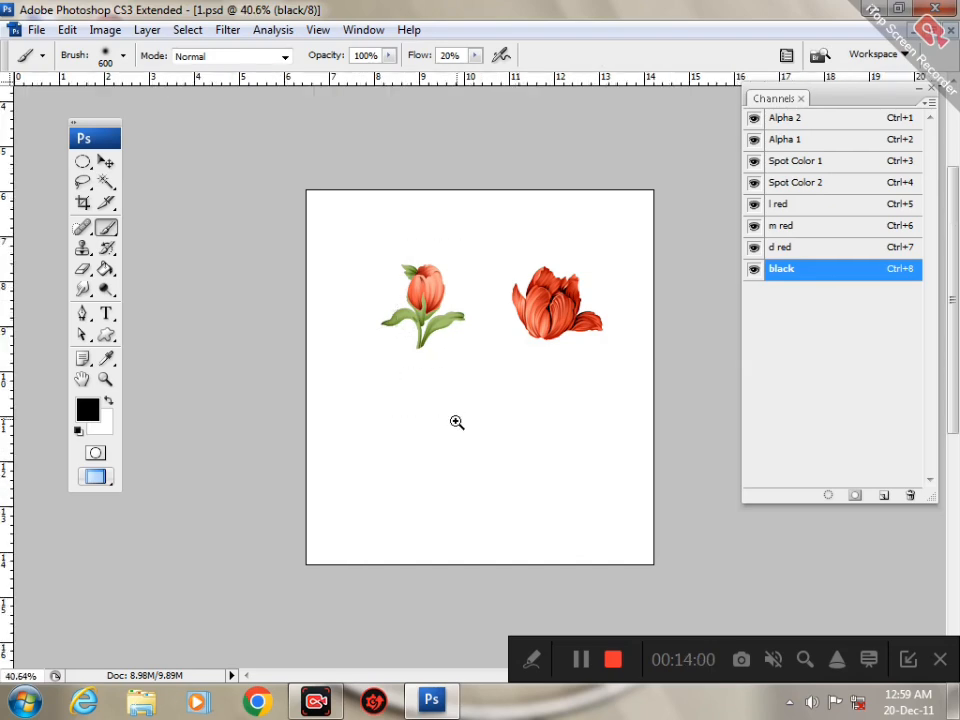
pyautogui.click(785, 186)
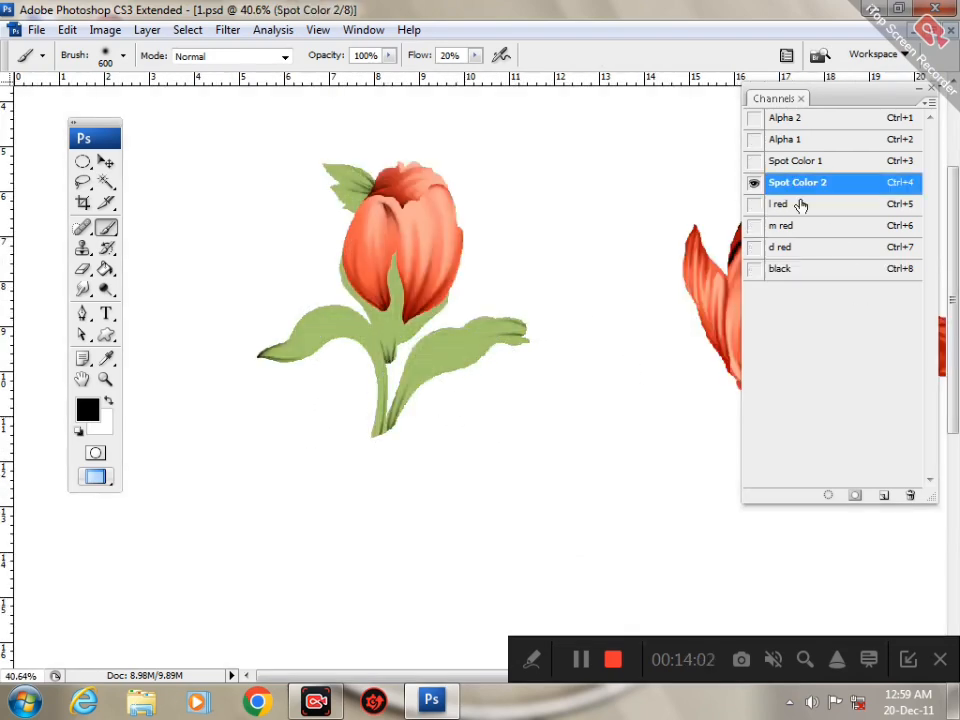
pyautogui.click(786, 206)
pyautogui.click(864, 224)
pyautogui.moveTo(400, 163); pyautogui.dragTo(448, 381)
pyautogui.press('p')
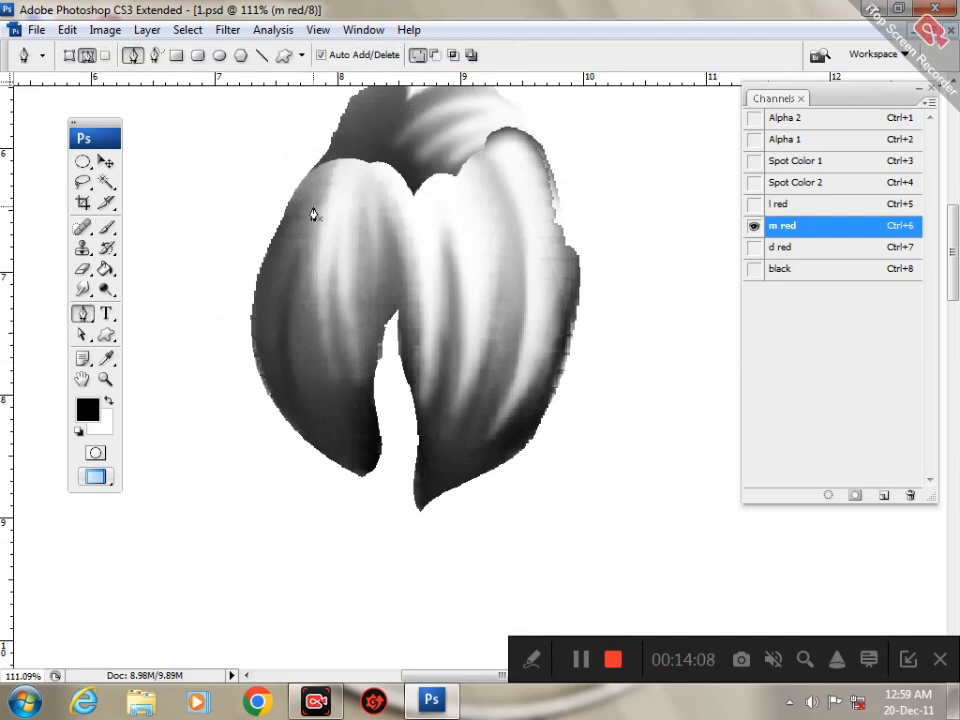
pyautogui.moveTo(452, 165); pyautogui.dragTo(465, 250)
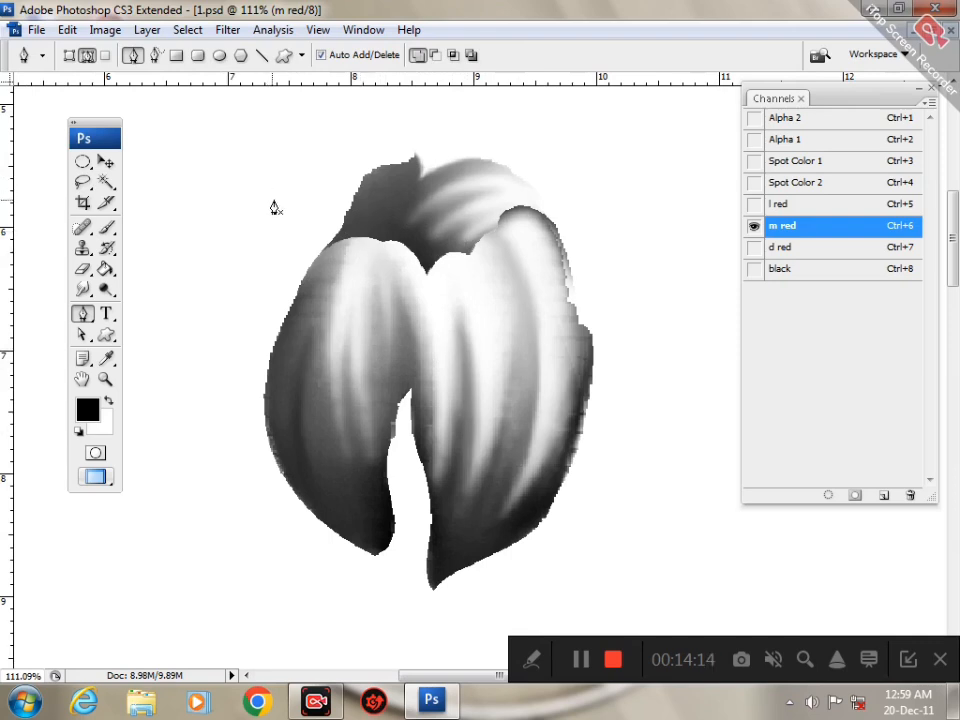
pyautogui.keyDown('alt'); pyautogui.click(411, 290); pyautogui.keyUp('alt')
pyautogui.keyDown('alt'); pyautogui.click(411, 290); pyautogui.keyUp('alt')
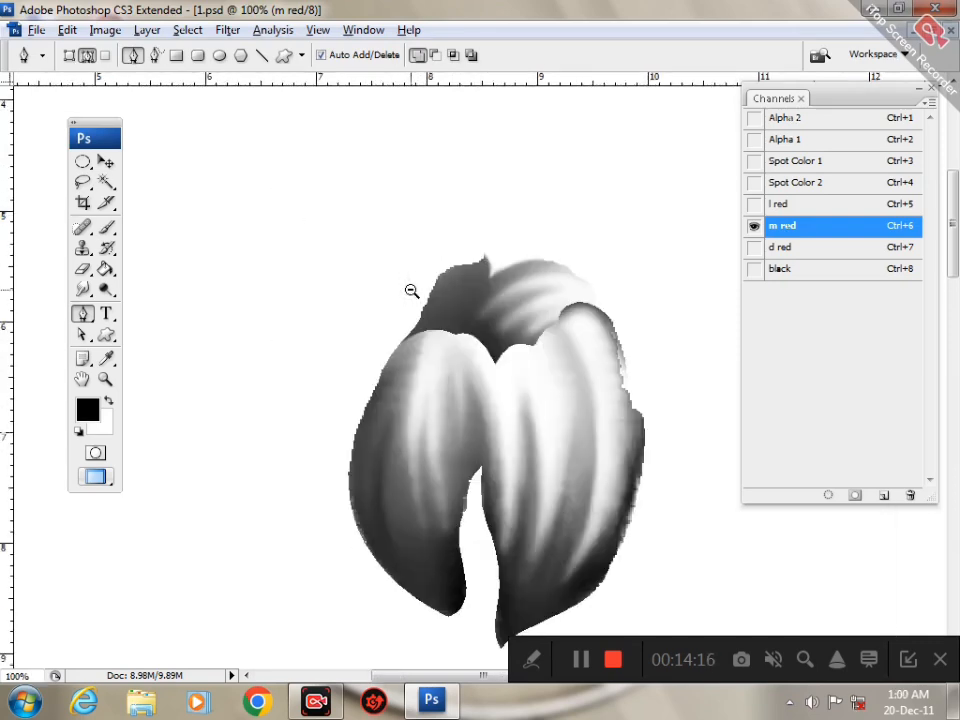
pyautogui.keyDown('alt'); pyautogui.click(416, 292); pyautogui.keyUp('alt')
pyautogui.keyDown('alt'); pyautogui.click(417, 293); pyautogui.keyUp('alt')
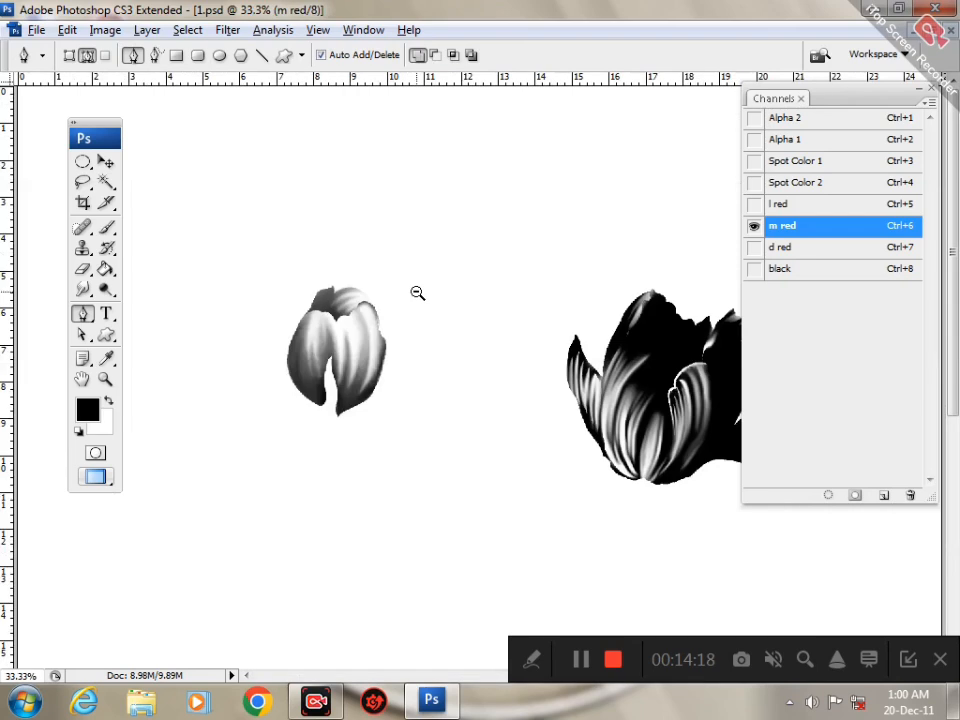
pyautogui.keyDown('alt'); pyautogui.click(417, 293); pyautogui.keyUp('alt')
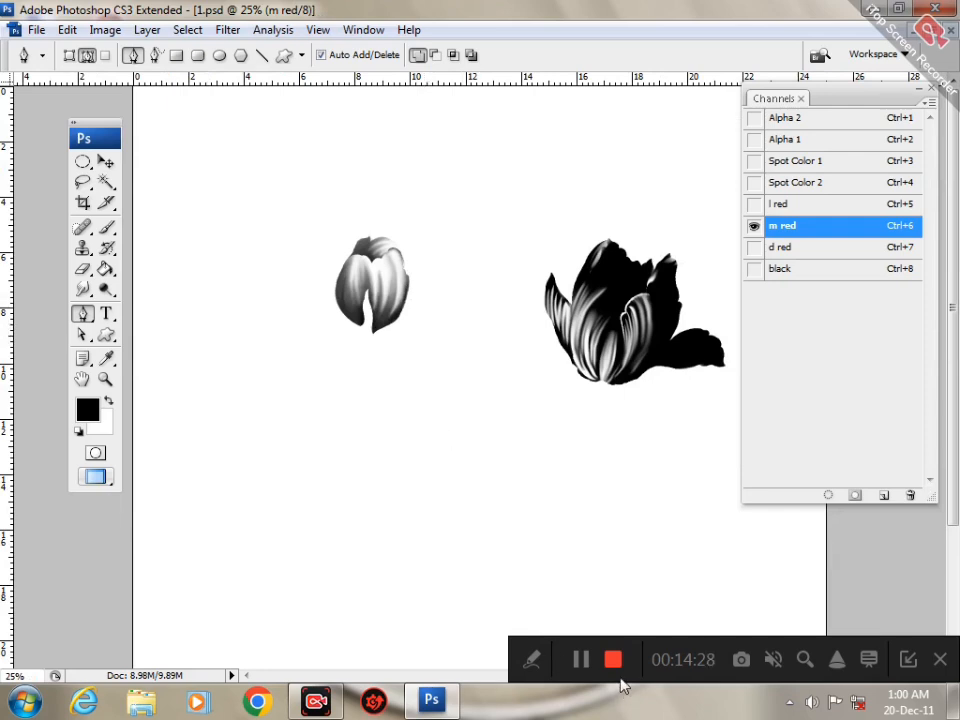
pyautogui.moveTo(566, 670)
pyautogui.click(352, 659)
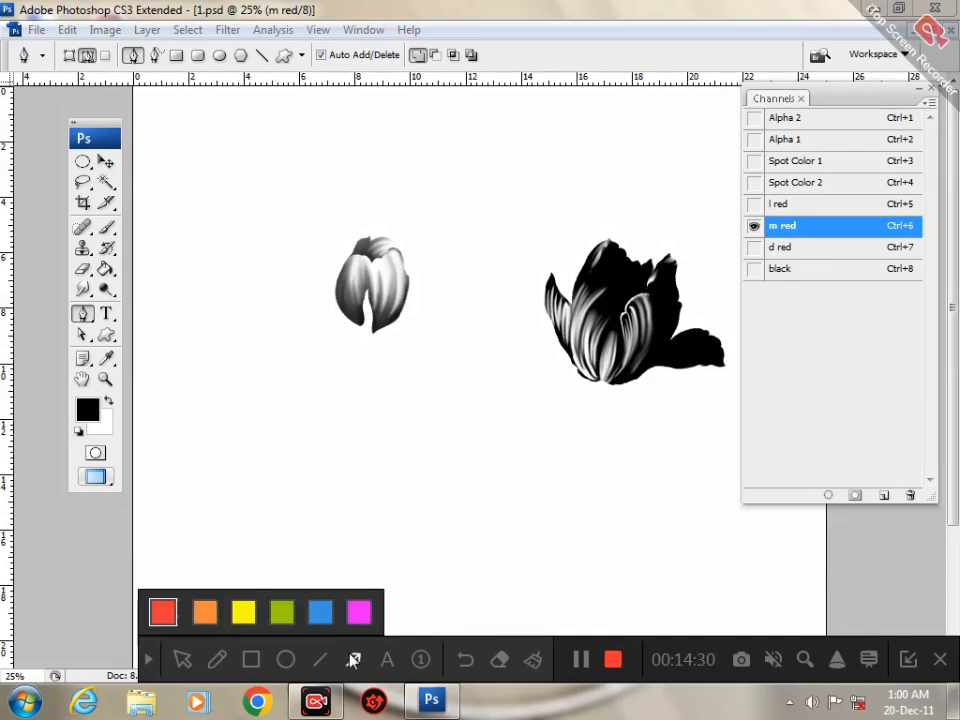
pyautogui.moveTo(234, 349); pyautogui.dragTo(116, 271)
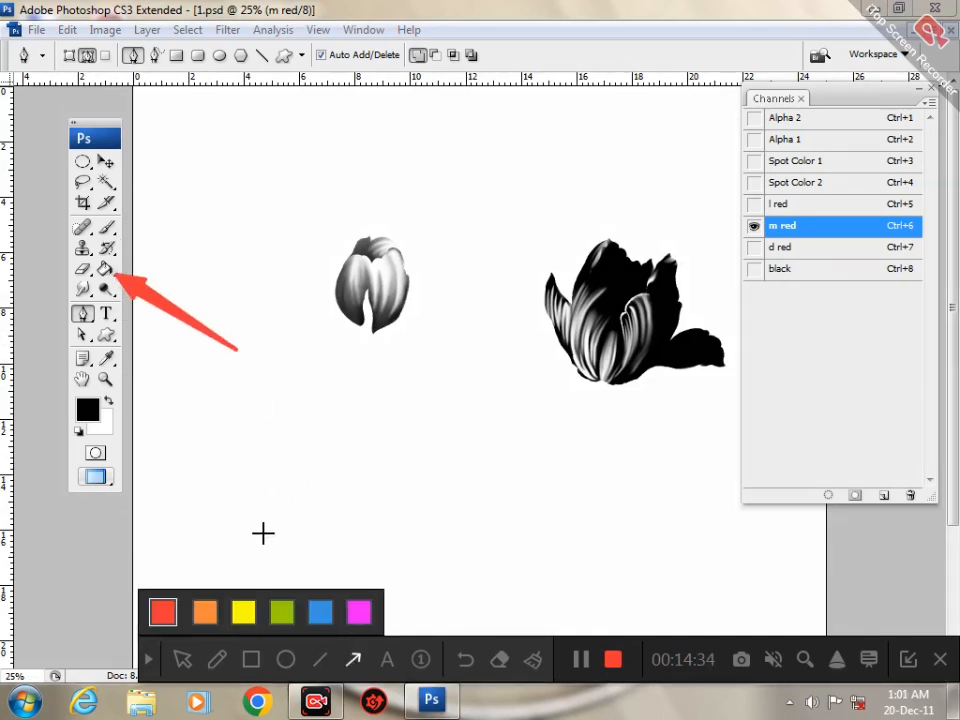
pyautogui.click(148, 659)
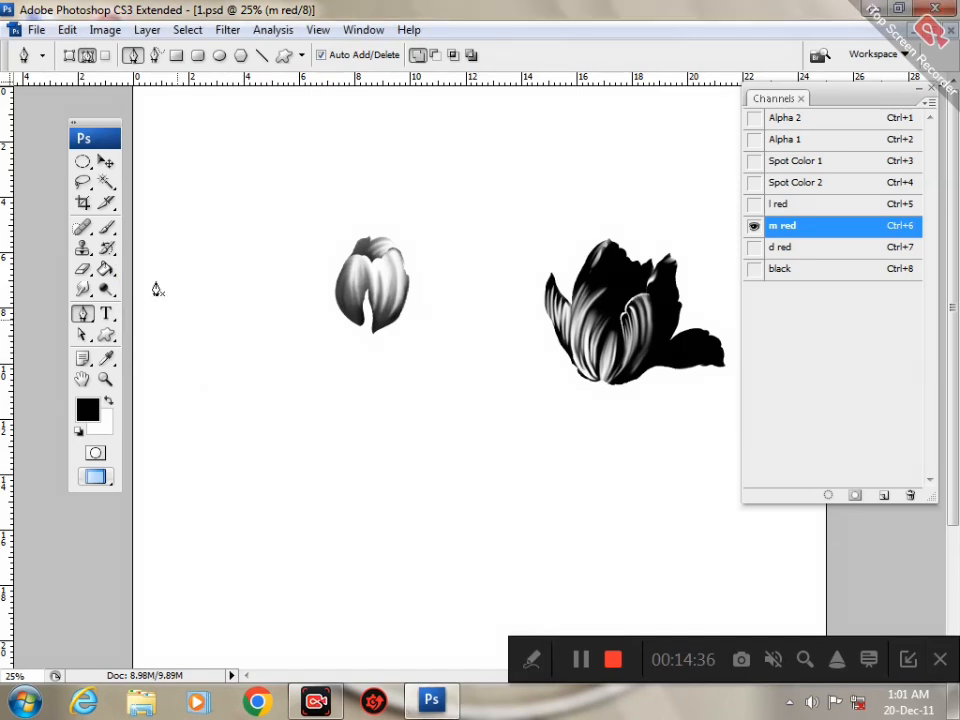
# Step: Fill the blank background of the black channel with the black foreground color using the Paint Bucket tool
pyautogui.click(107, 270)
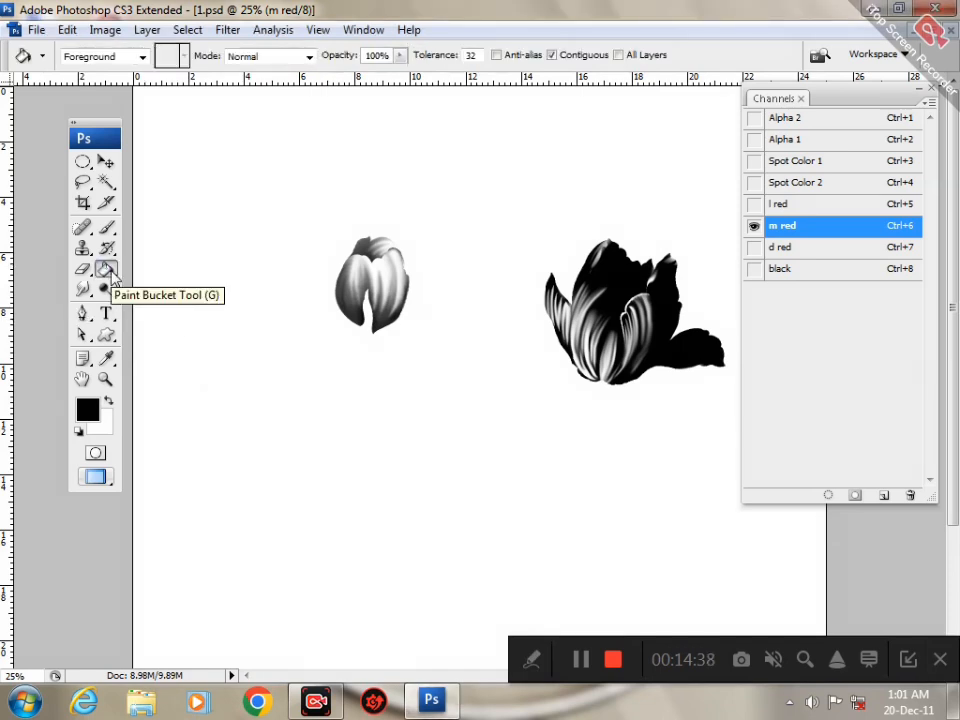
pyautogui.keyDown('alt'); pyautogui.click(480, 375); pyautogui.keyUp('alt')
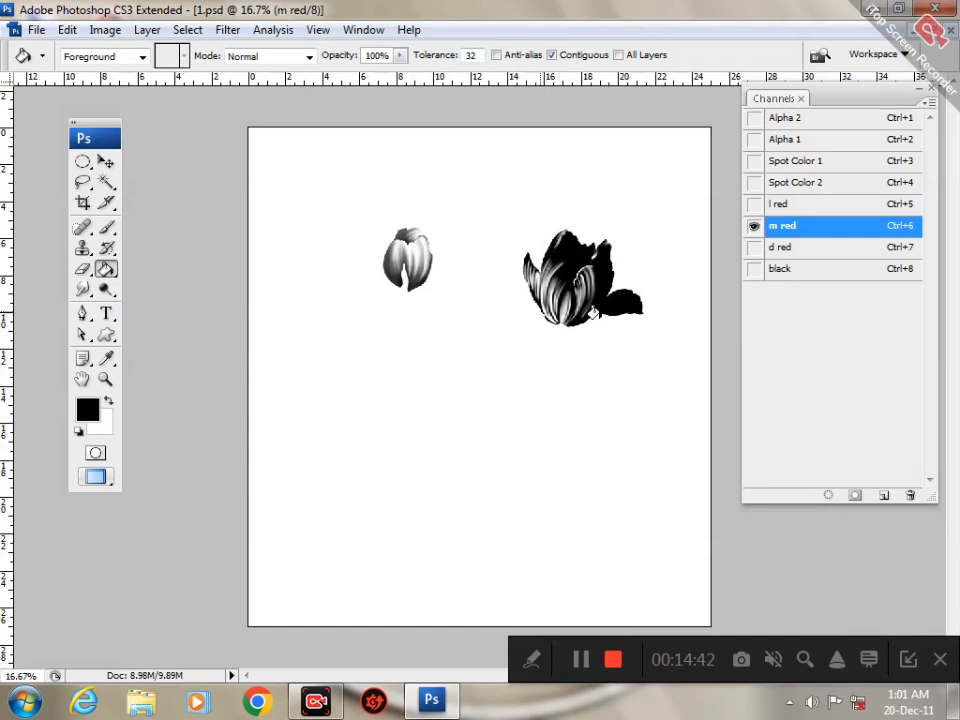
pyautogui.click(787, 255)
pyautogui.click(795, 269)
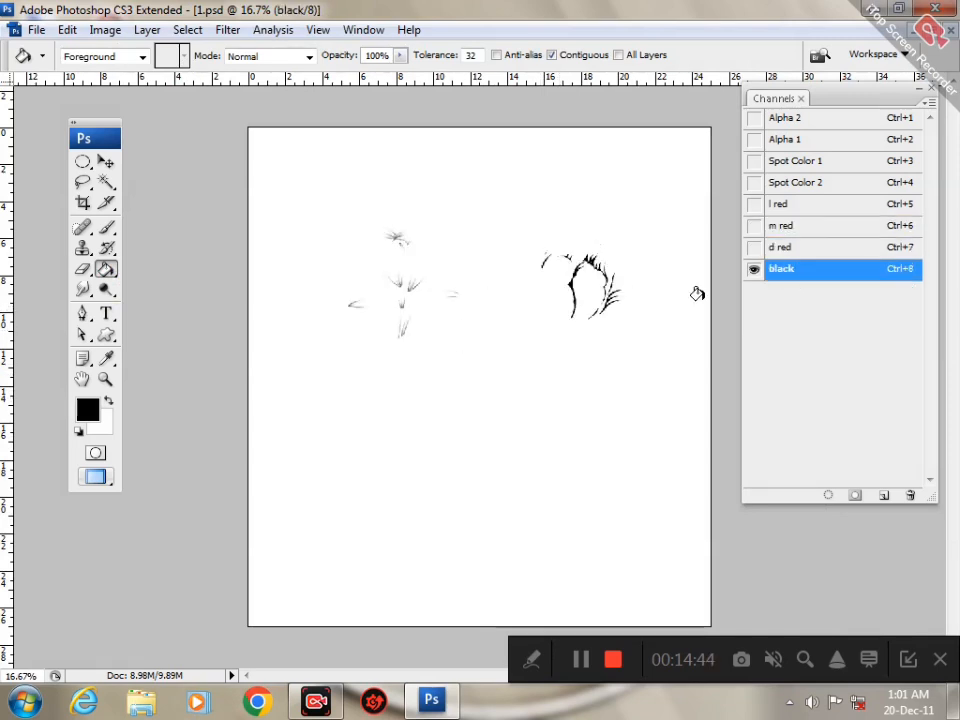
pyautogui.click(542, 430)
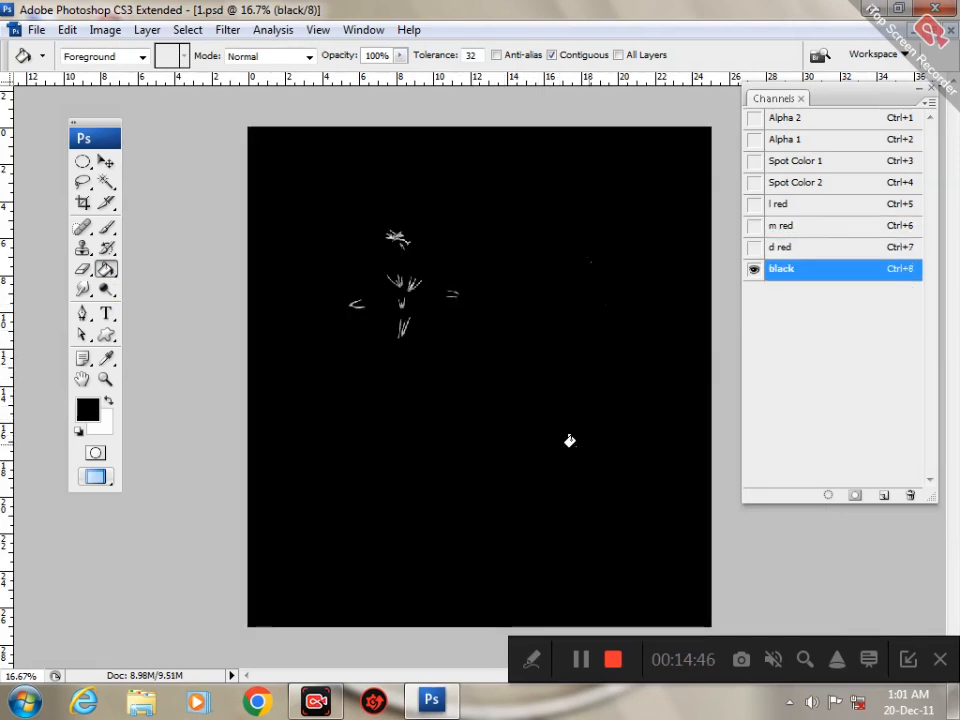
# Step: Undo the last fill in the black channel and test a Paint Bucket fill on the blank background of the d red channel
pyautogui.hotkey('ctrl', 'z')
pyautogui.click(790, 247)
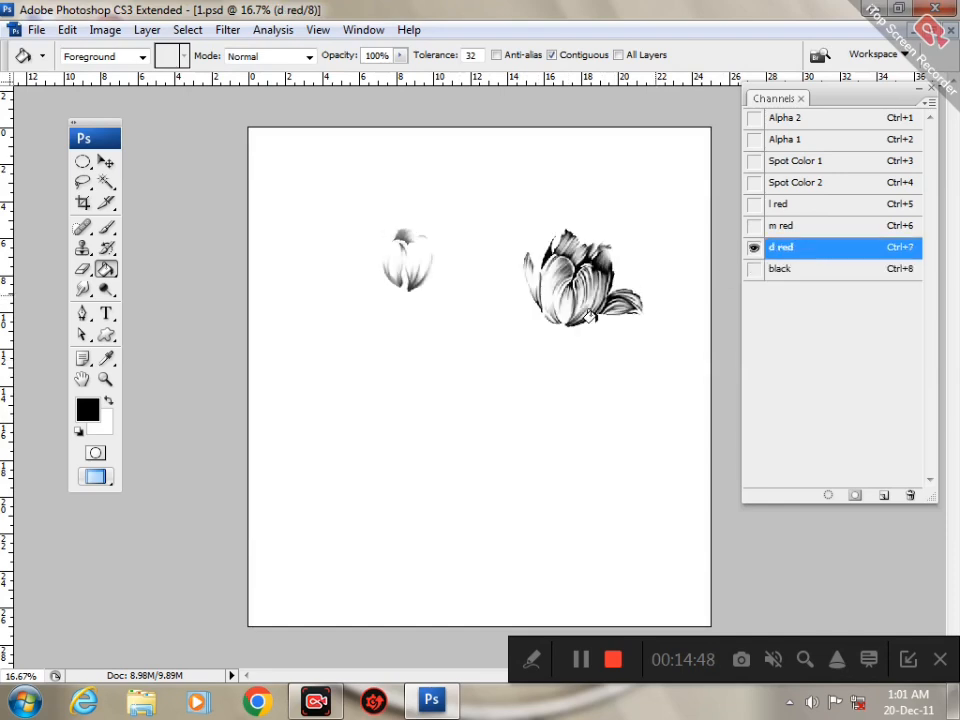
pyautogui.click(448, 435)
pyautogui.hotkey('ctrl', 'z')
# Step: Try filling a freehand Lasso selection in the blank area below the flowers with black in the d red channel
pyautogui.press('l')
pyautogui.moveTo(479, 325); pyautogui.dragTo(394, 458)
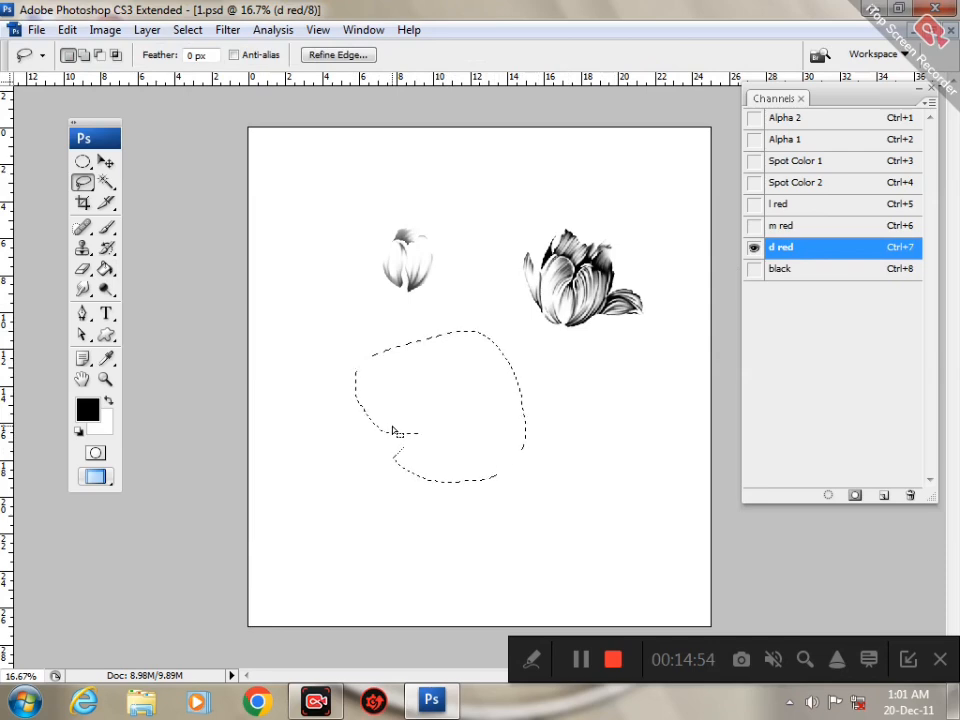
pyautogui.click(120, 272)
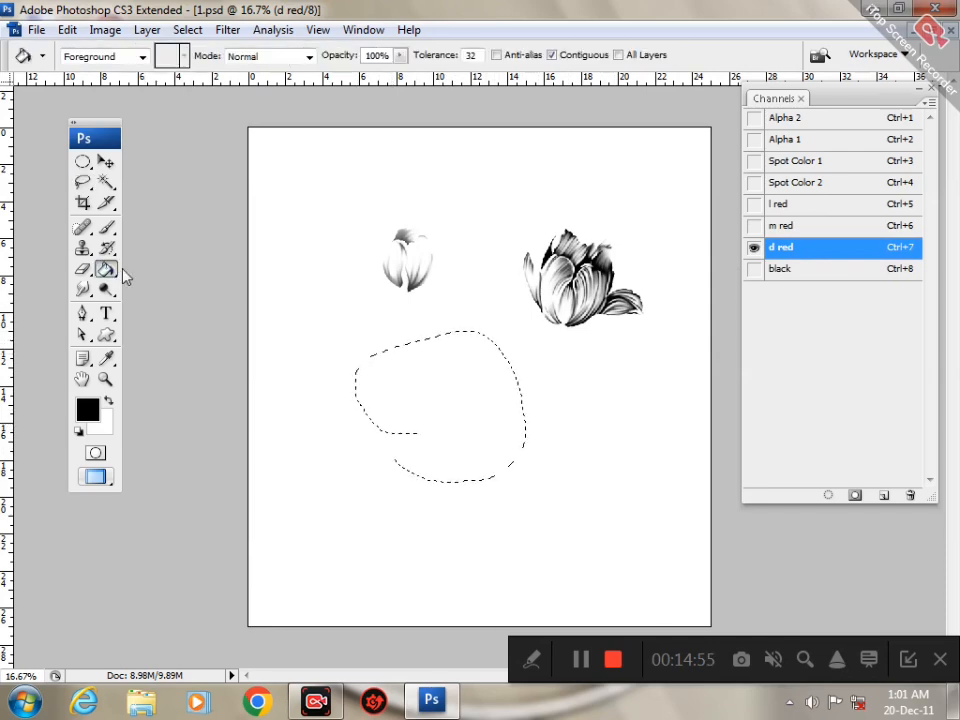
pyautogui.click(396, 364)
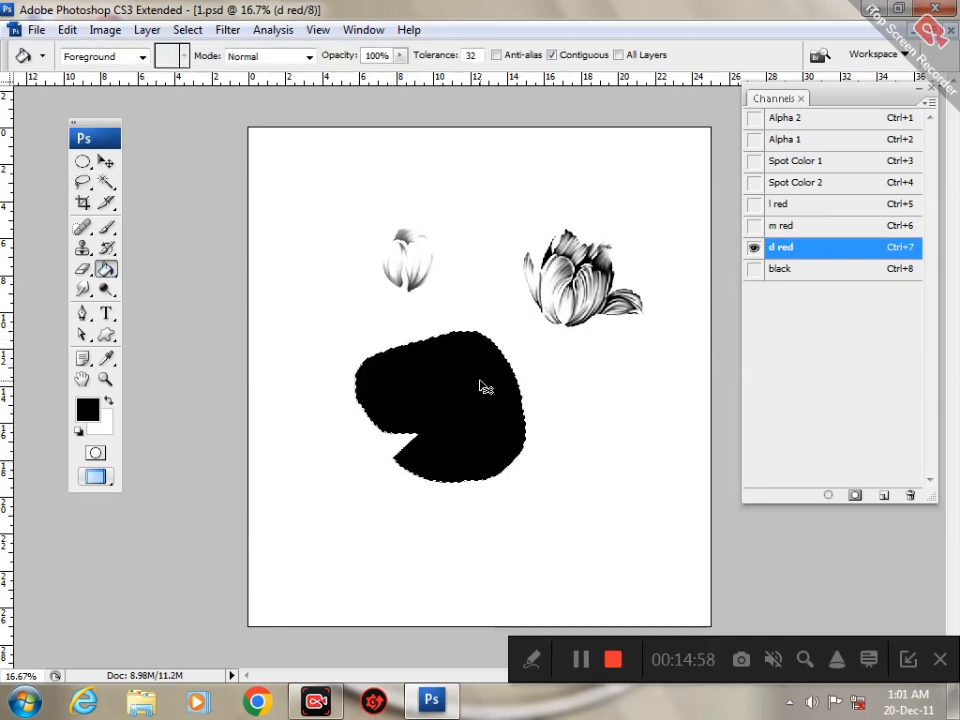
pyautogui.hotkey('ctrl', 'z')
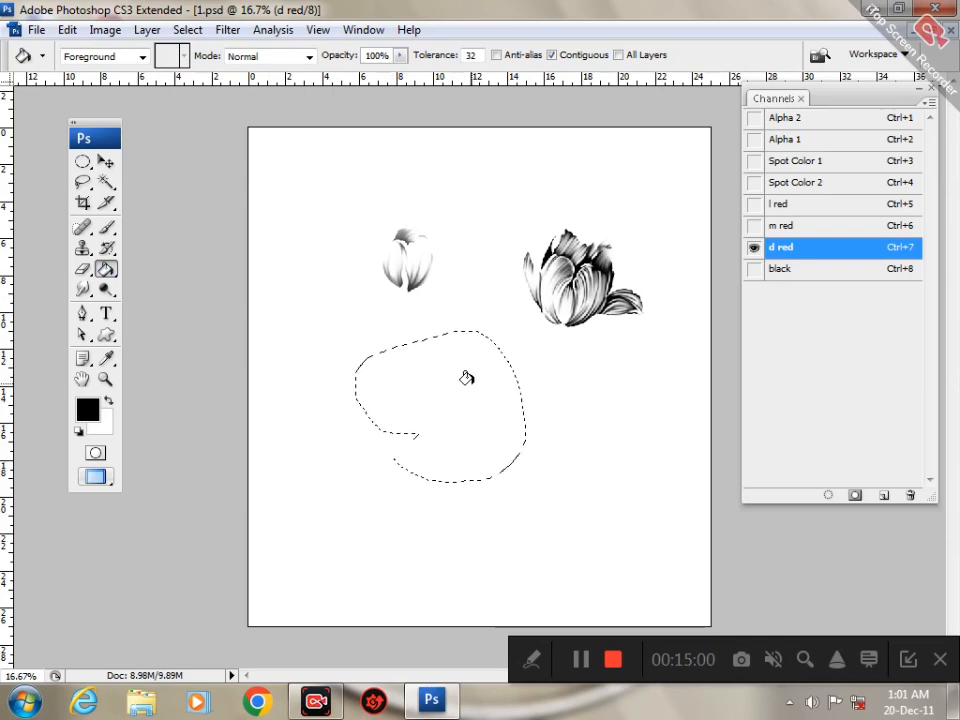
pyautogui.hotkey('ctrl', 'd')
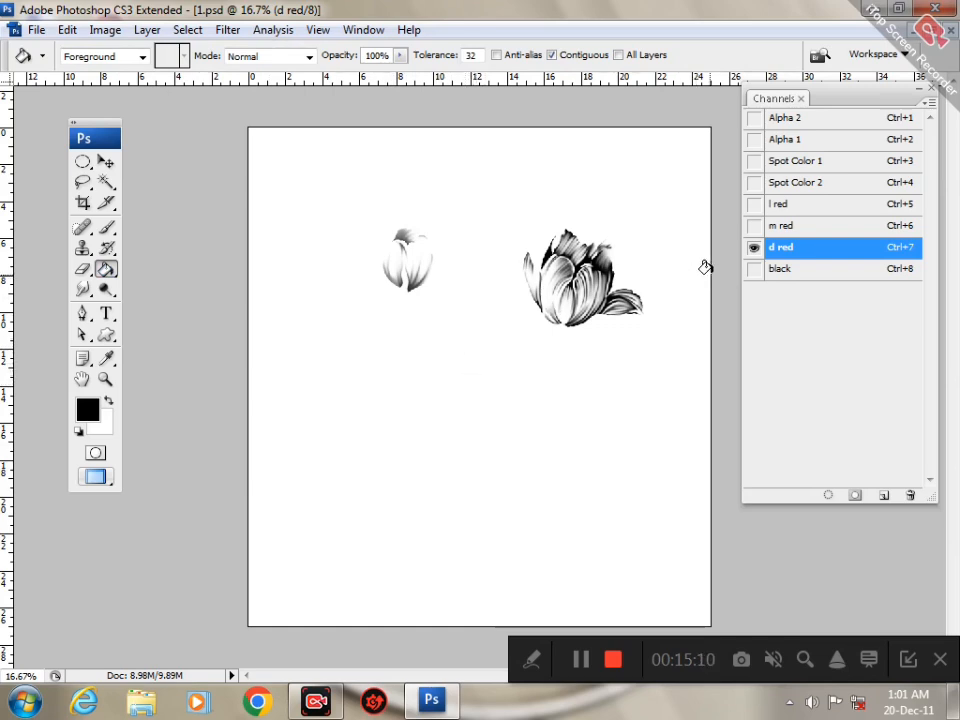
# Step: Activate the Smudge tool and mark it with a red annotation arrow, closing the annotation tools when done
pyautogui.press('r')
pyautogui.click(533, 660)
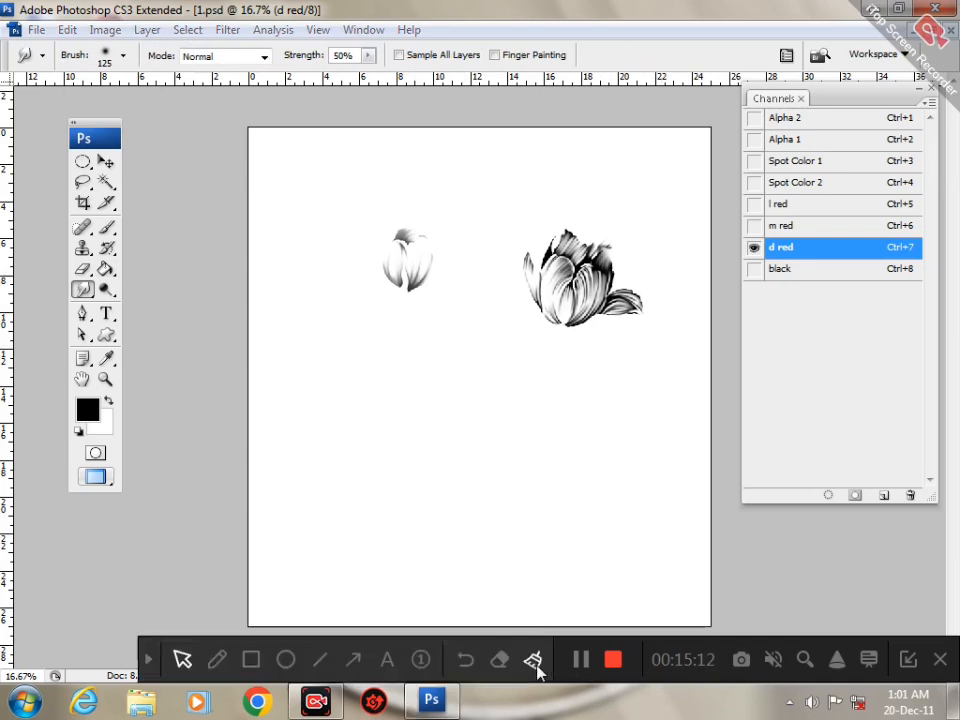
pyautogui.click(353, 660)
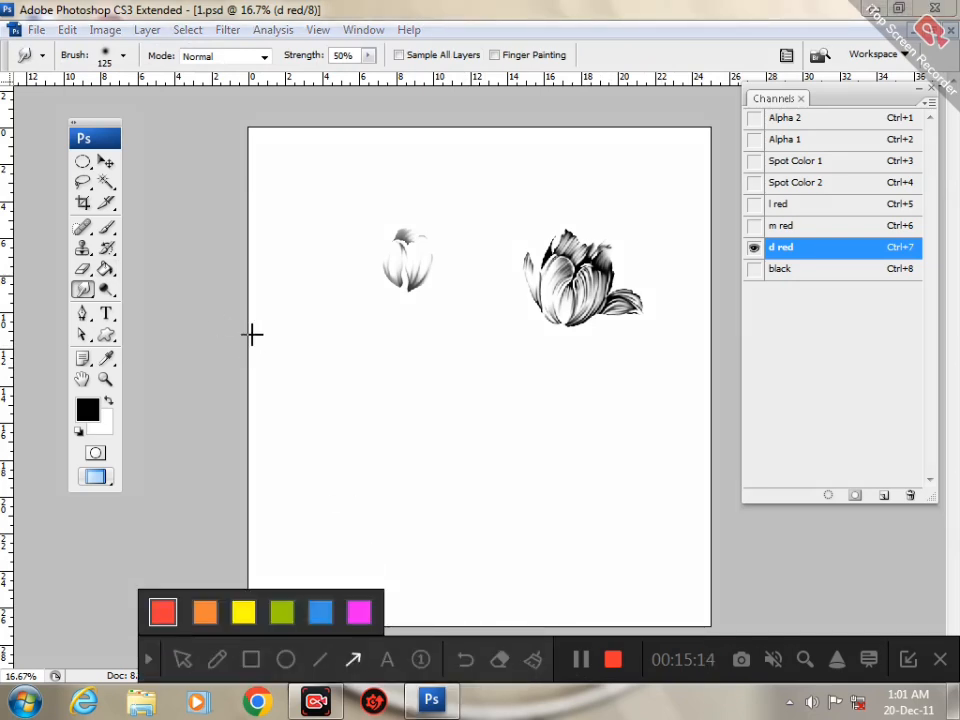
pyautogui.moveTo(264, 342)
pyautogui.mouseDown()
pyautogui.moveTo(139, 289)
pyautogui.moveTo(95, 290)
pyautogui.mouseUp()
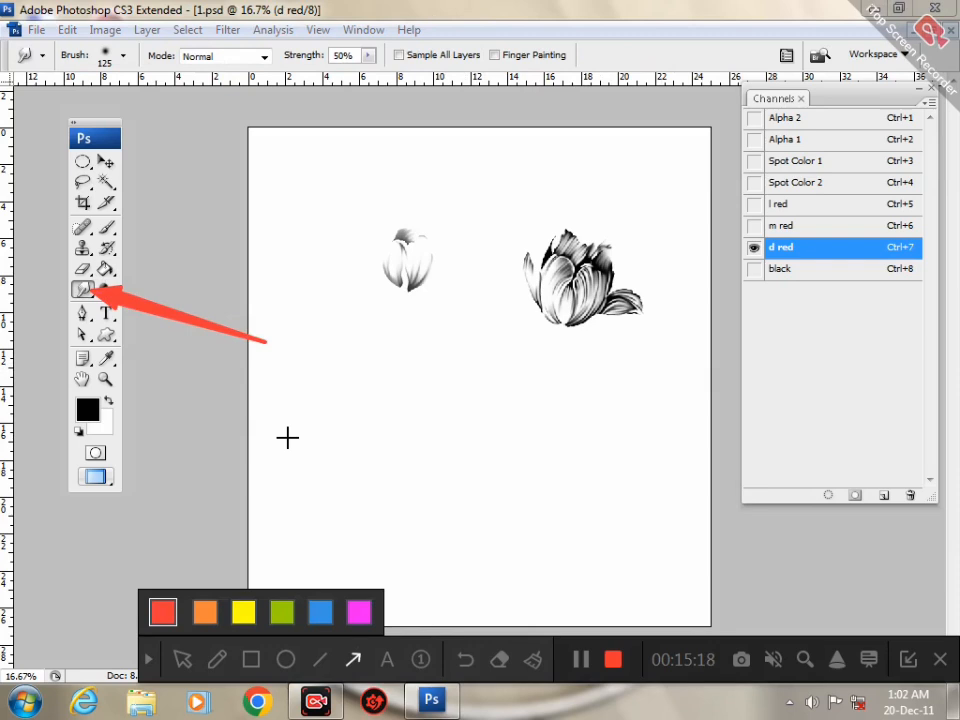
pyautogui.click(148, 660)
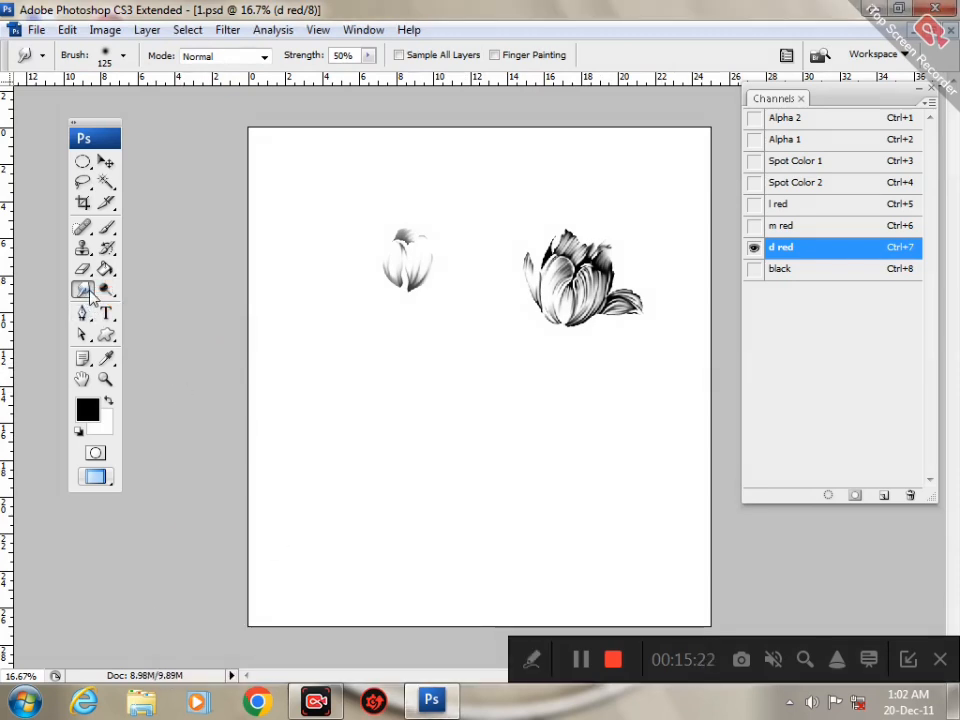
# Step: Point out the Smudge tool's Brush, Mode and Strength options with red annotation arrows
pyautogui.click(531, 666)
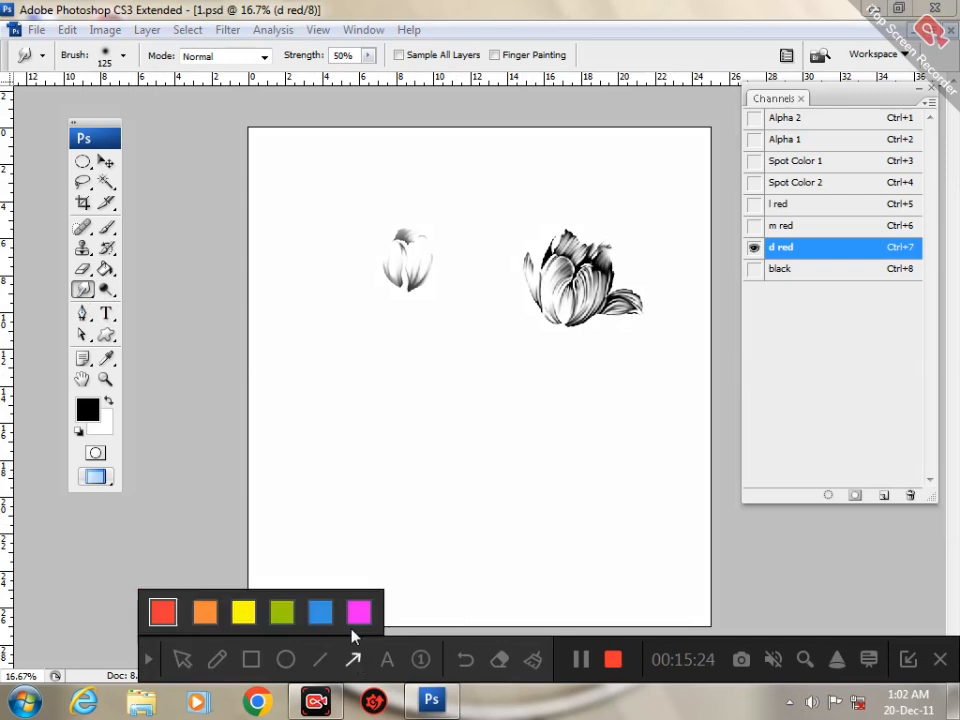
pyautogui.moveTo(173, 220); pyautogui.dragTo(116, 74)
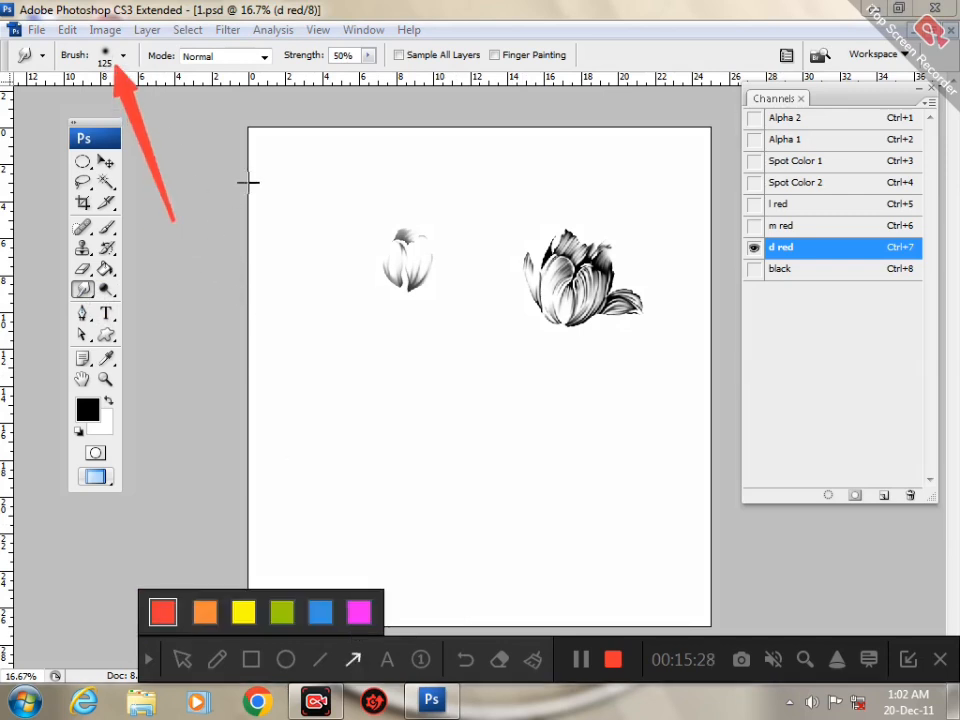
pyautogui.moveTo(229, 146); pyautogui.dragTo(204, 60)
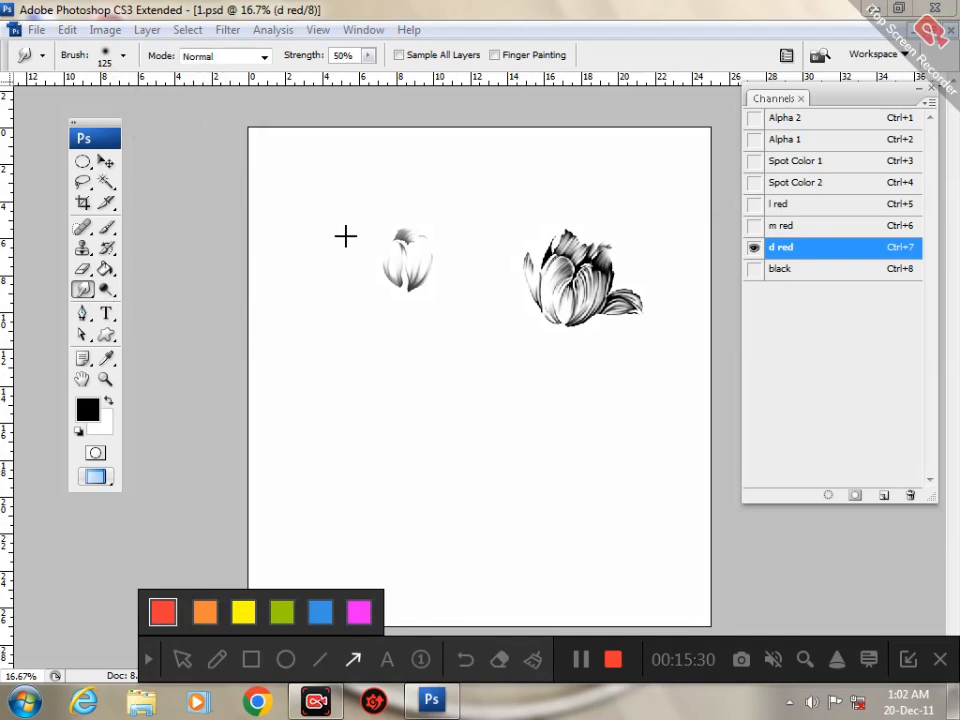
pyautogui.moveTo(345, 236); pyautogui.dragTo(336, 66)
pyautogui.click(148, 661)
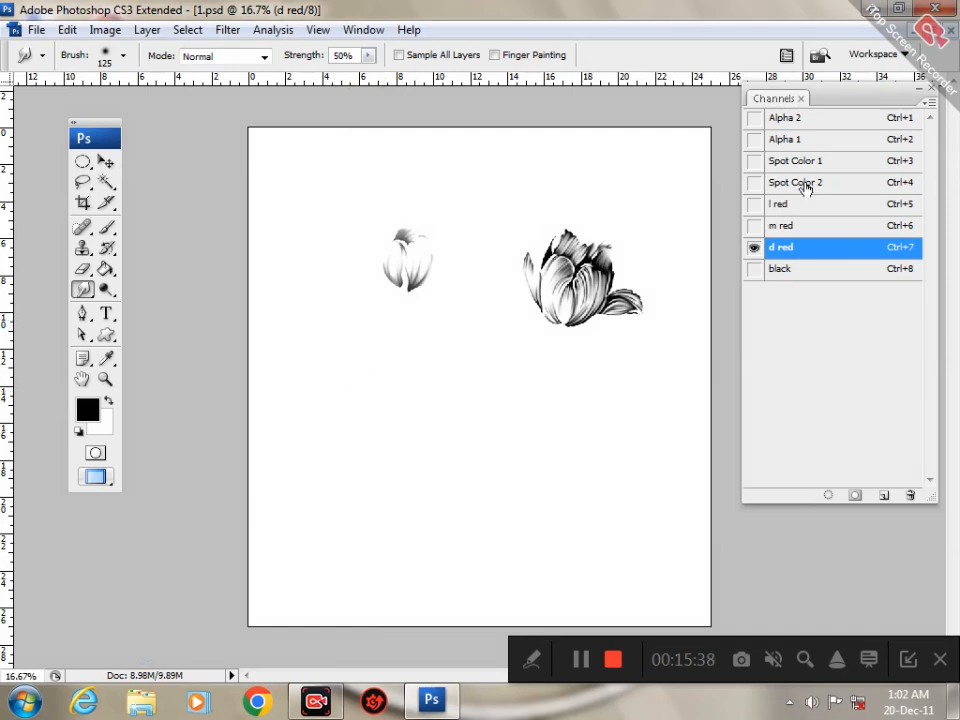
# Step: Select the large tulip's silhouette in the Alpha 1 channel with the Magic Wand and switch to the m red channel
pyautogui.click(820, 125)
pyautogui.click(800, 139)
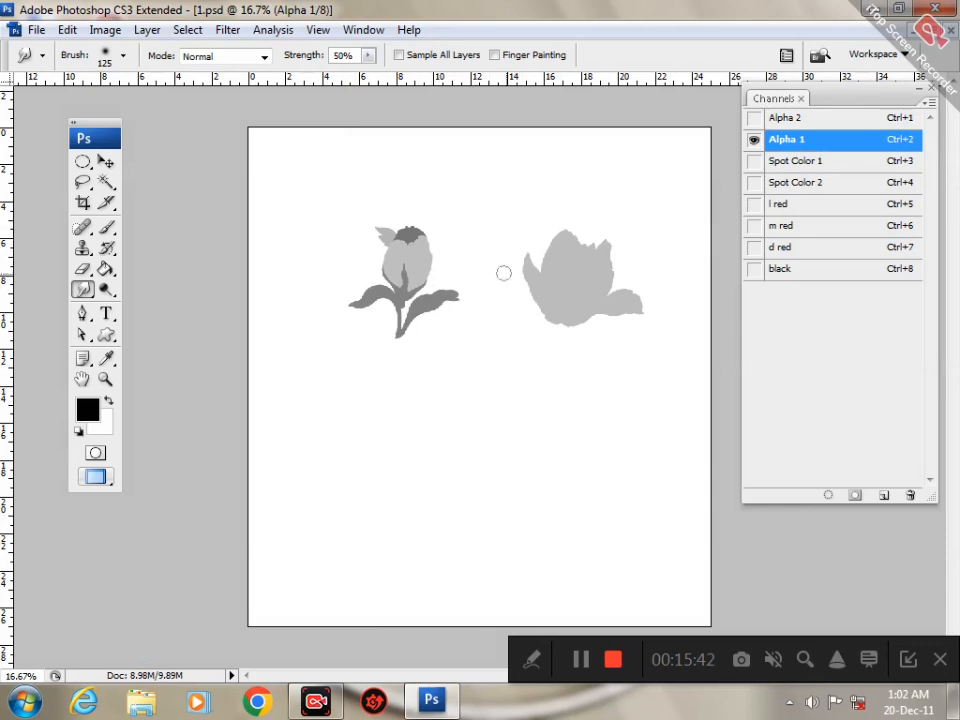
pyautogui.press('w')
pyautogui.click(574, 274)
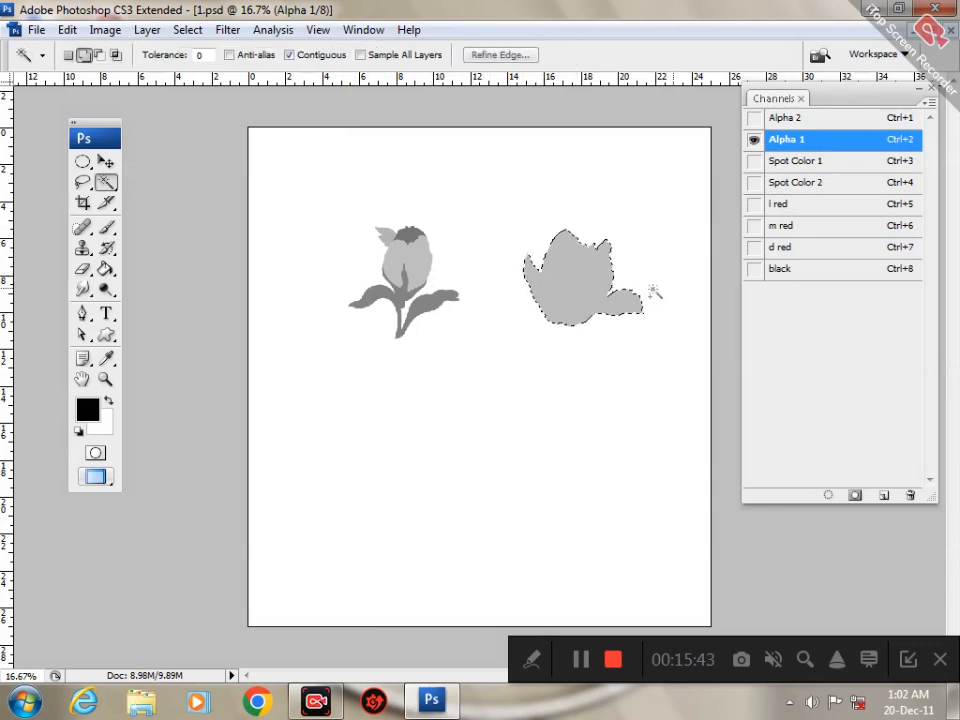
pyautogui.click(810, 204)
pyautogui.click(805, 183)
pyautogui.click(834, 226)
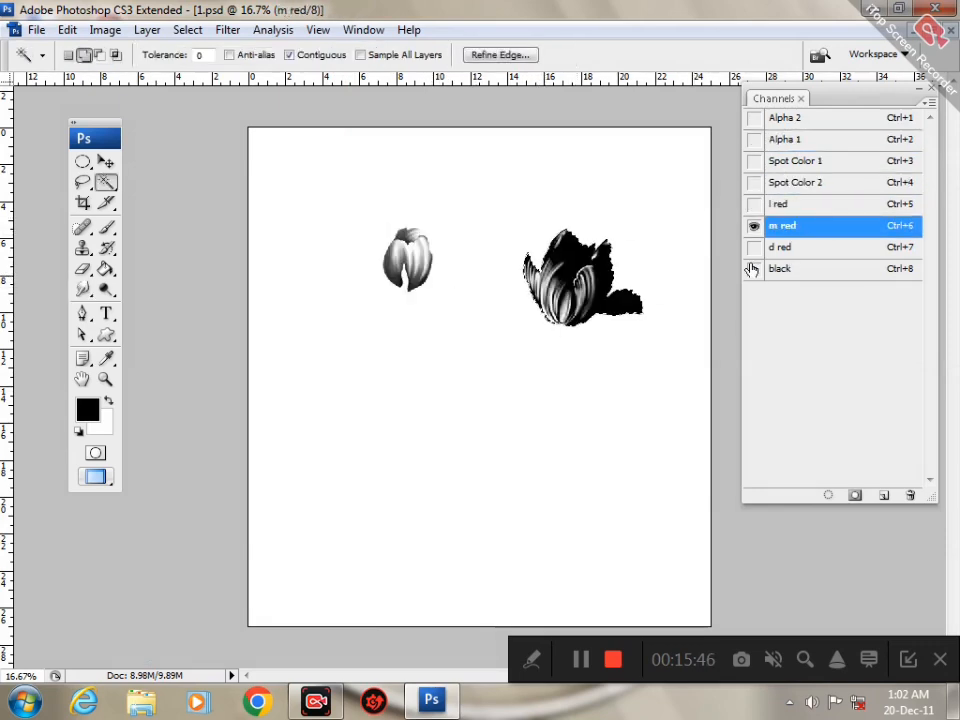
# Step: Examine the selected tulip's petals up close in the m red channel with the Smudge tool active
pyautogui.moveTo(531, 245); pyautogui.dragTo(572, 324)
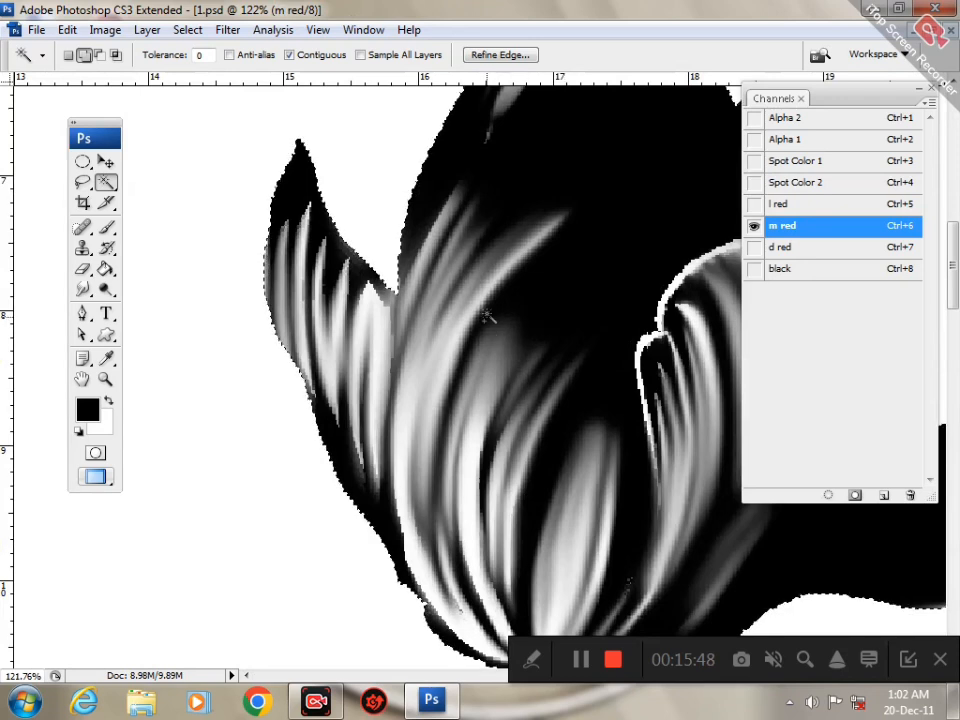
pyautogui.moveTo(508, 283); pyautogui.dragTo(502, 280)
pyautogui.click(82, 289)
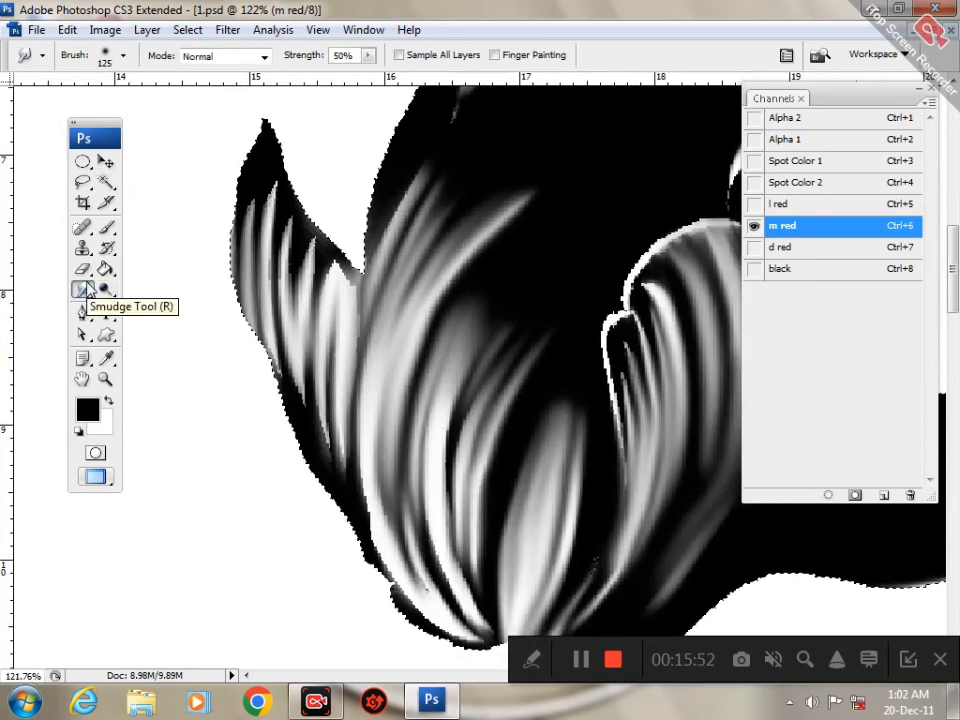
pyautogui.moveTo(519, 347)
pyautogui.mouseDown()
pyautogui.moveTo(445, 346)
pyautogui.moveTo(419, 372)
pyautogui.moveTo(468, 273)
pyautogui.moveTo(493, 249)
pyautogui.moveTo(514, 254)
pyautogui.moveTo(490, 296)
pyautogui.mouseUp()
pyautogui.moveTo(390, 371); pyautogui.dragTo(446, 343)
# Step: Fill a rectangular selection about 1.5 ruler units square with black in the blank area between the flowers, and clear the selection
pyautogui.hotkey('ctrl', '-')
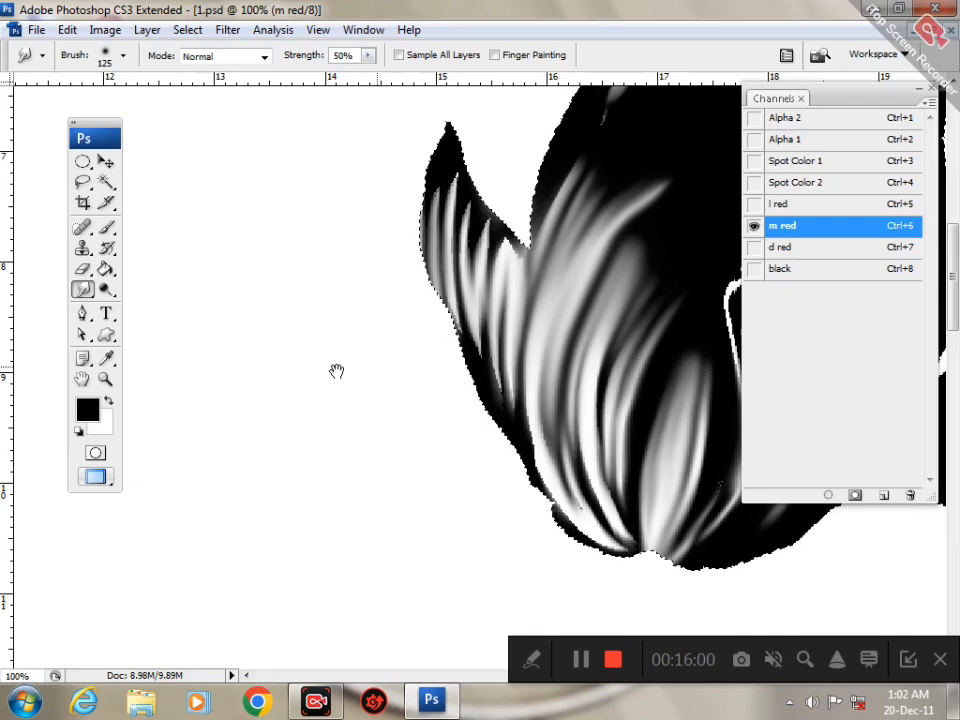
pyautogui.moveTo(336, 371); pyautogui.dragTo(565, 321)
pyautogui.press('m')
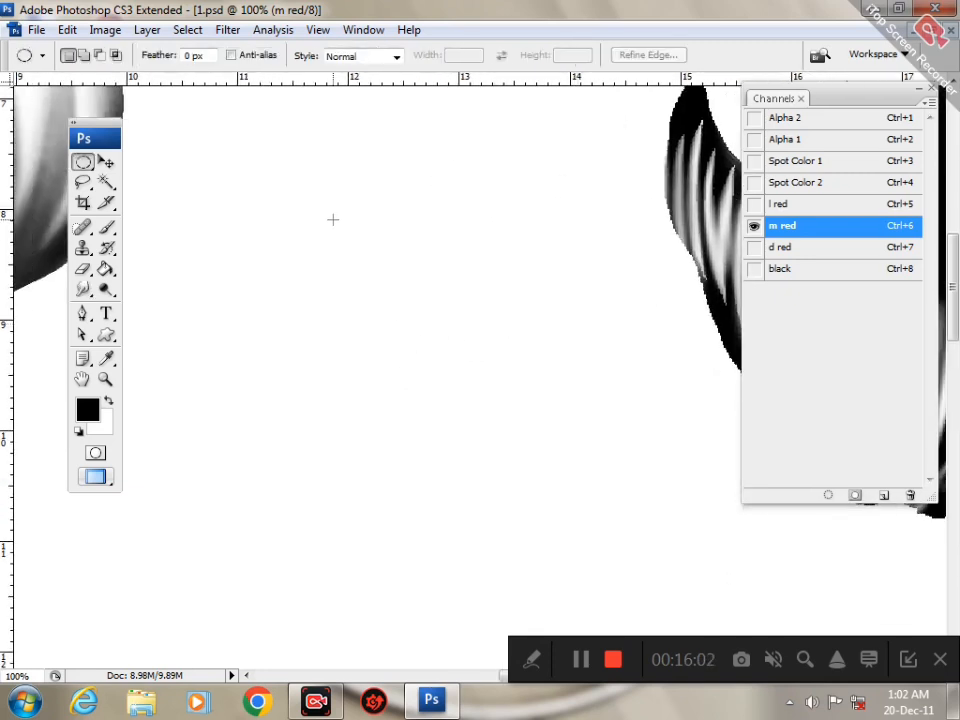
pyautogui.click(538, 435)
pyautogui.hotkey('shift', 'm')
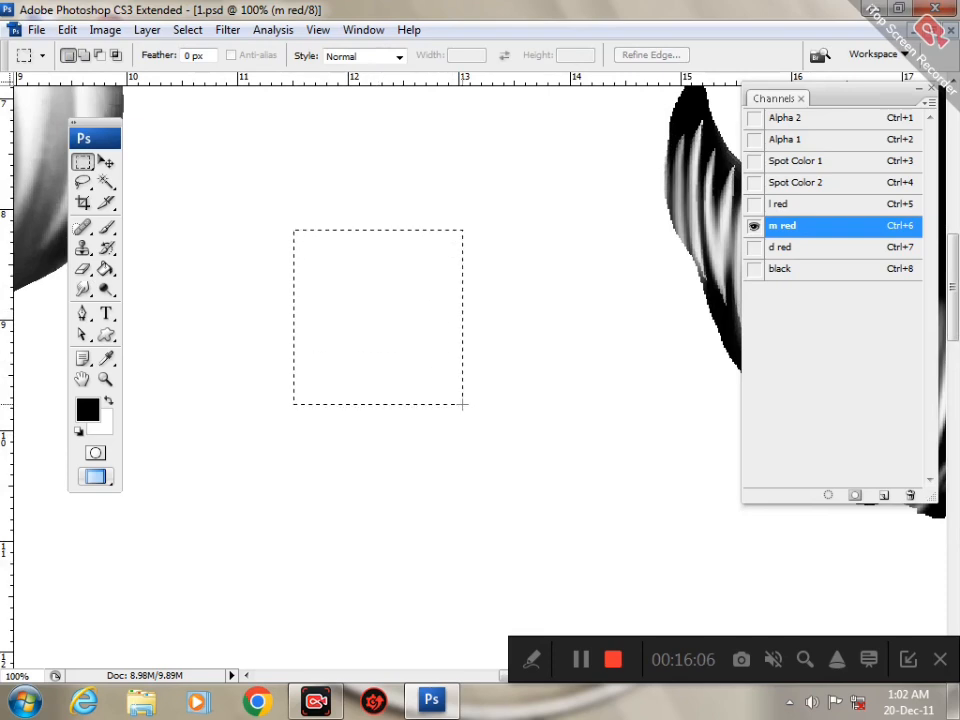
pyautogui.moveTo(462, 404); pyautogui.dragTo(467, 408)
pyautogui.hotkey('alt', 'BackSpace')
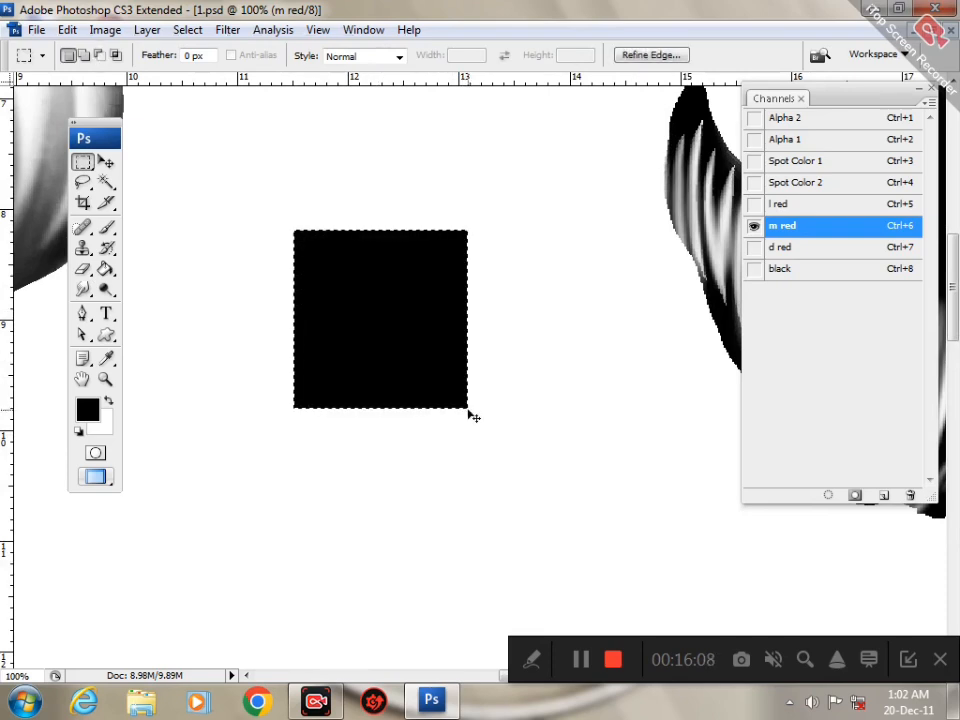
pyautogui.hotkey('ctrl', 'd')
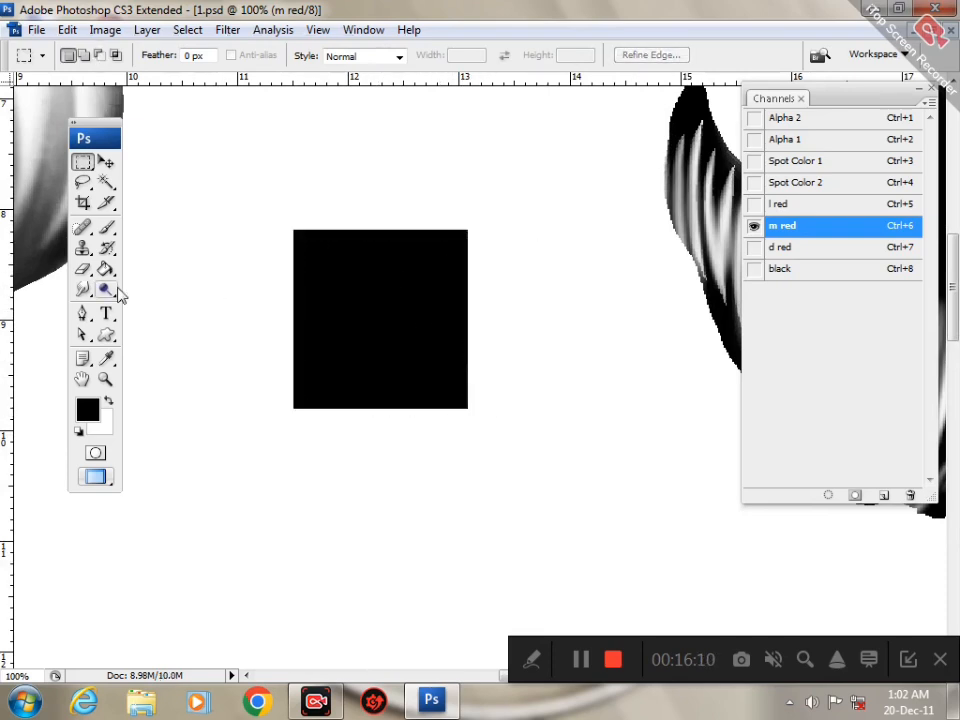
# Step: Smudge the upper edge of the black square upward into a soft gradient fading to white
pyautogui.click(85, 291)
pyautogui.moveTo(317, 221)
pyautogui.mouseDown()
pyautogui.moveTo(368, 219)
pyautogui.moveTo(385, 236)
pyautogui.moveTo(385, 203)
pyautogui.moveTo(389, 246)
pyautogui.moveTo(410, 225)
pyautogui.moveTo(467, 216)
pyautogui.moveTo(464, 136)
pyautogui.moveTo(432, 288)
pyautogui.moveTo(408, 253)
pyautogui.moveTo(414, 138)
pyautogui.moveTo(410, 225)
pyautogui.moveTo(385, 259)
pyautogui.moveTo(359, 234)
pyautogui.moveTo(364, 128)
pyautogui.moveTo(338, 328)
pyautogui.moveTo(318, 202)
pyautogui.moveTo(323, 194)
pyautogui.moveTo(317, 341)
pyautogui.moveTo(308, 369)
pyautogui.moveTo(310, 345)
pyautogui.moveTo(264, 370)
pyautogui.moveTo(335, 329)
pyautogui.moveTo(336, 366)
pyautogui.moveTo(350, 298)
pyautogui.moveTo(350, 194)
pyautogui.moveTo(375, 302)
pyautogui.moveTo(398, 330)
pyautogui.moveTo(412, 213)
pyautogui.moveTo(447, 320)
pyautogui.moveTo(407, 193)
pyautogui.moveTo(409, 324)
pyautogui.moveTo(393, 392)
pyautogui.moveTo(370, 230)
pyautogui.moveTo(344, 447)
pyautogui.moveTo(408, 231)
pyautogui.moveTo(412, 368)
pyautogui.moveTo(400, 434)
pyautogui.moveTo(375, 320)
pyautogui.mouseUp()
pyautogui.keyDown('ctrl'); pyautogui.click(376, 353); pyautogui.keyUp('ctrl')
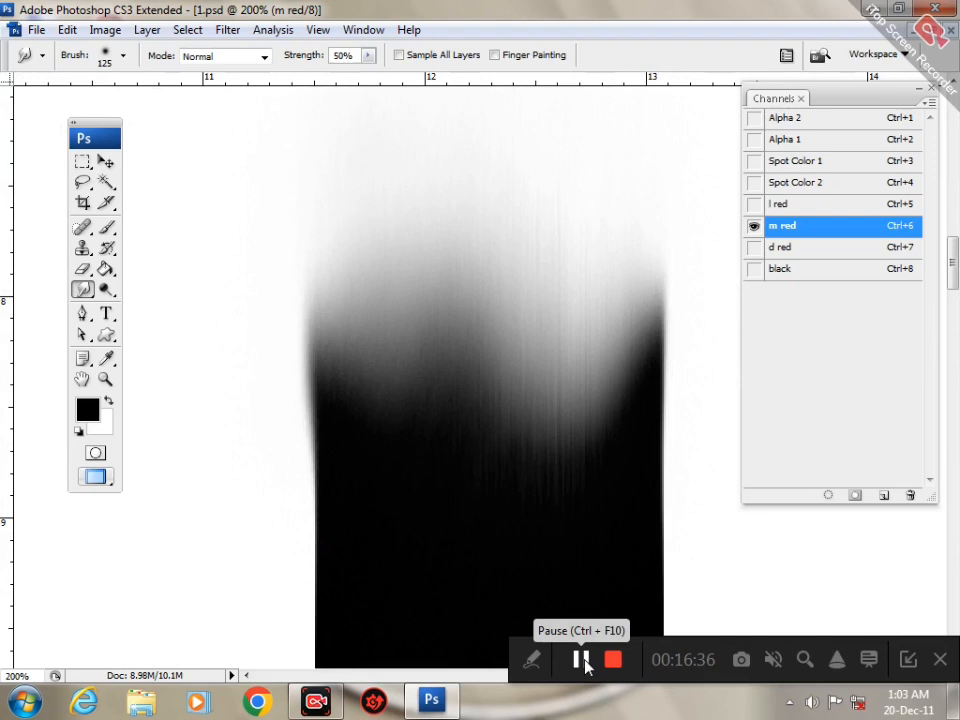
# Step: Point out the Smudge tool once more with a red annotation arrow and close the annotation tools
pyautogui.click(534, 661)
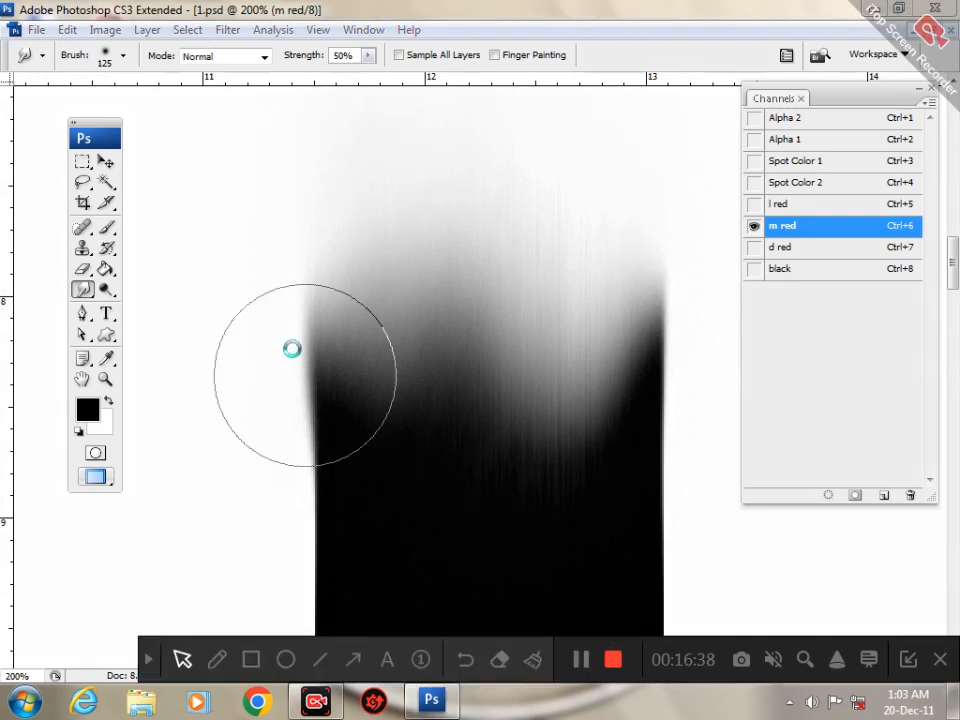
pyautogui.click(352, 657)
pyautogui.moveTo(232, 343); pyautogui.dragTo(90, 288)
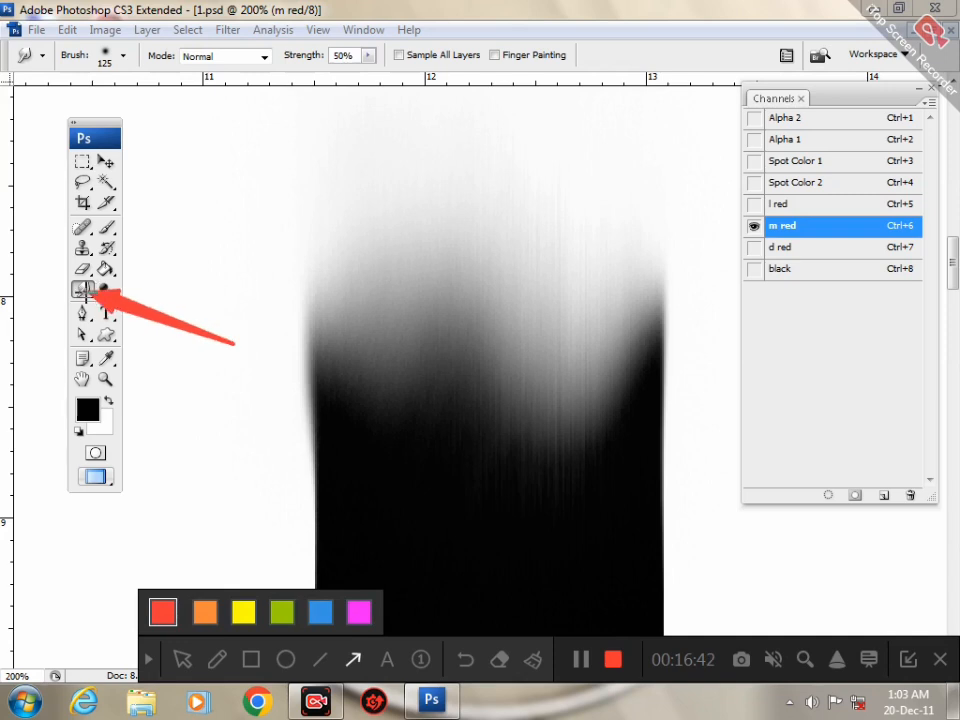
pyautogui.click(148, 652)
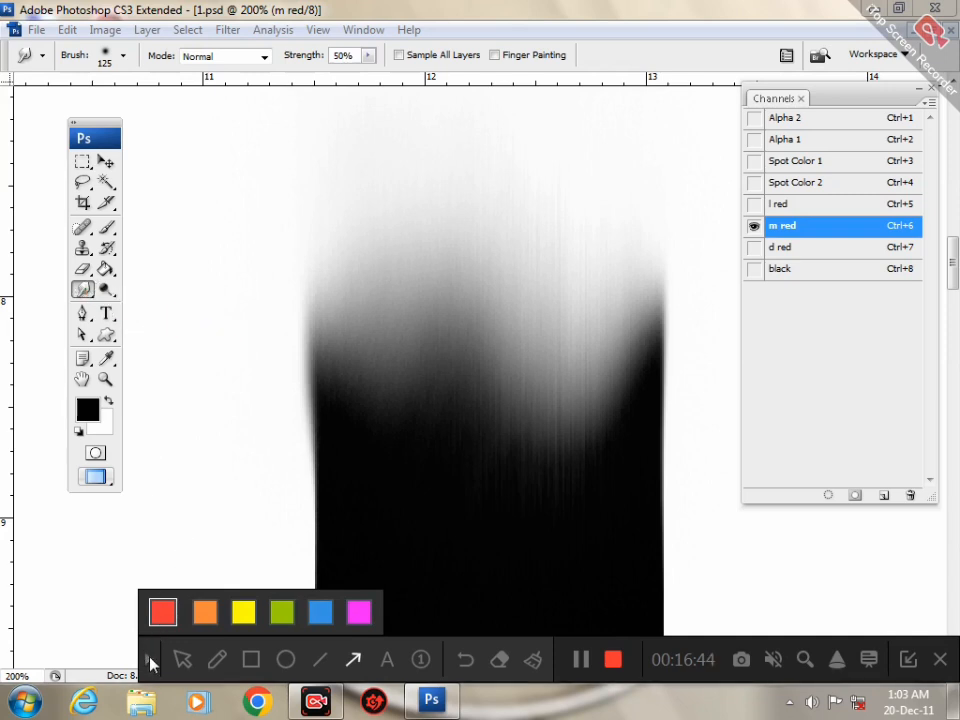
# Step: Choose the Sharpen tool and point out its Brush, Mode and Strength options with red annotation arrows
pyautogui.click(83, 291)
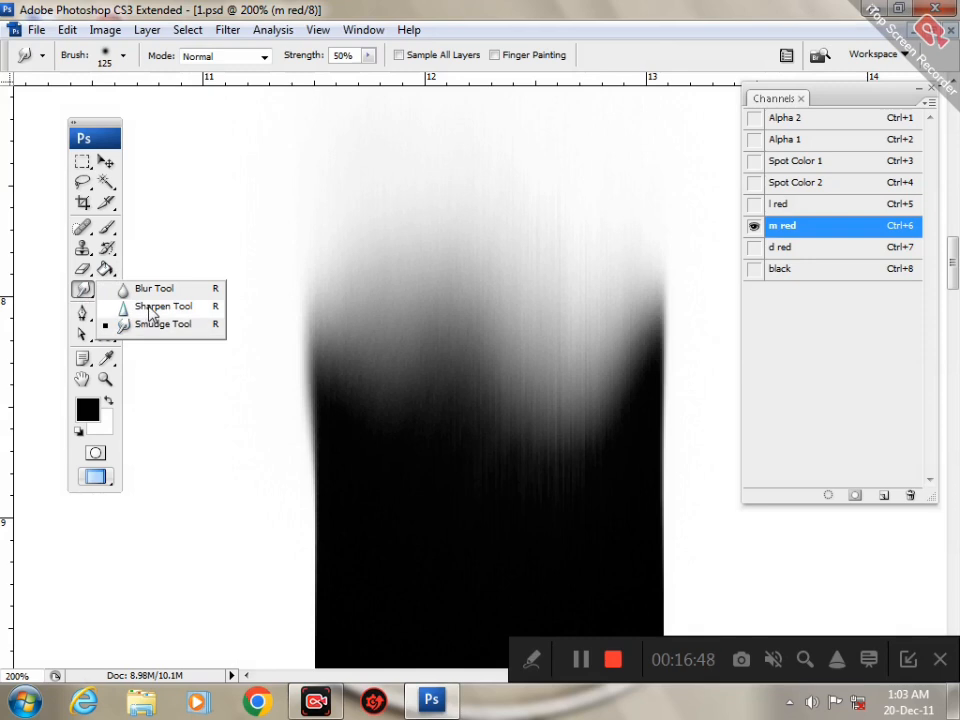
pyautogui.click(150, 310)
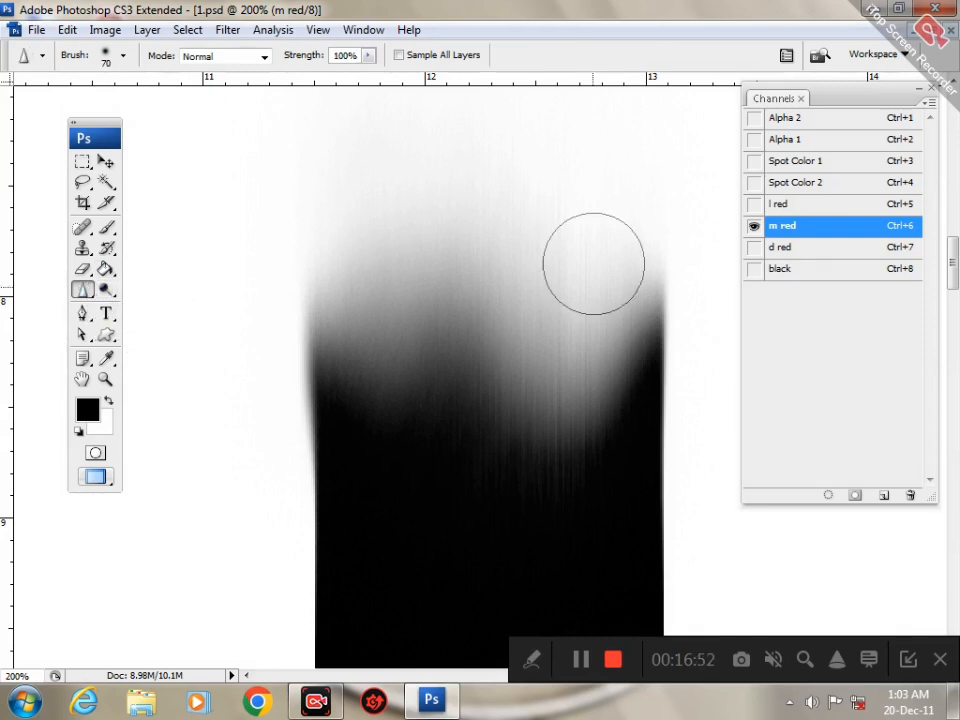
pyautogui.click(531, 659)
pyautogui.click(352, 659)
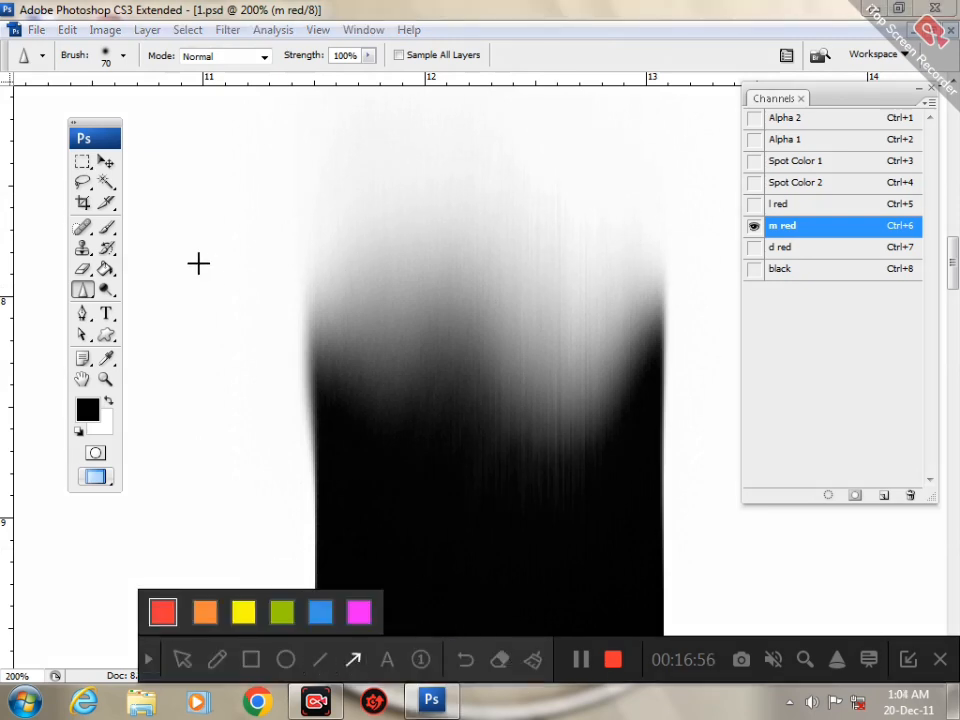
pyautogui.moveTo(191, 250); pyautogui.dragTo(122, 63)
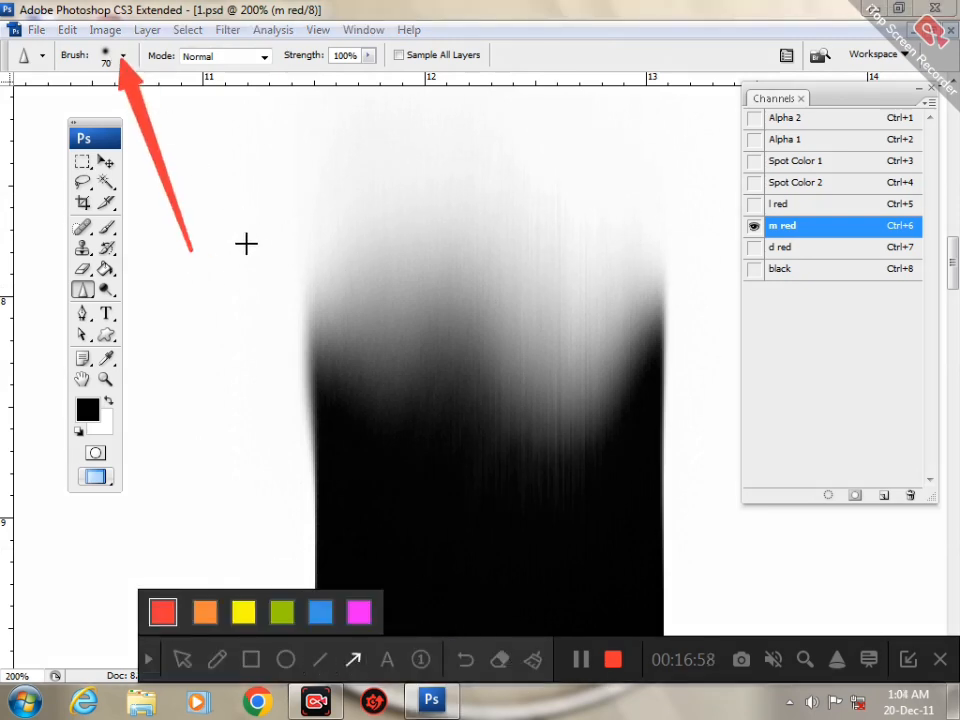
pyautogui.moveTo(236, 214); pyautogui.dragTo(221, 73)
pyautogui.moveTo(333, 161); pyautogui.dragTo(340, 62)
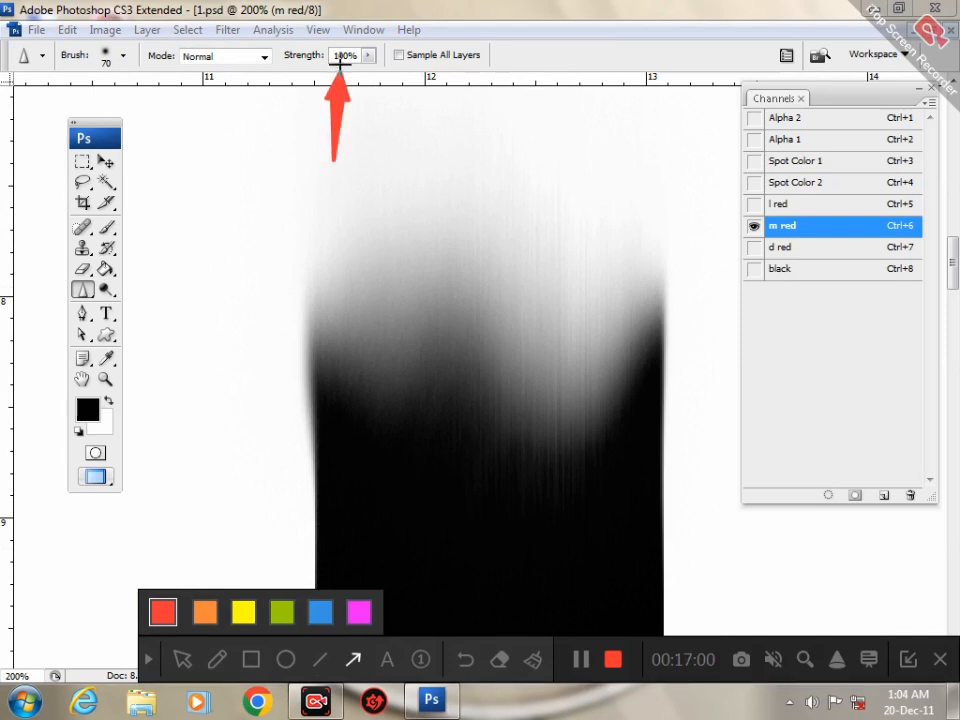
pyautogui.click(150, 659)
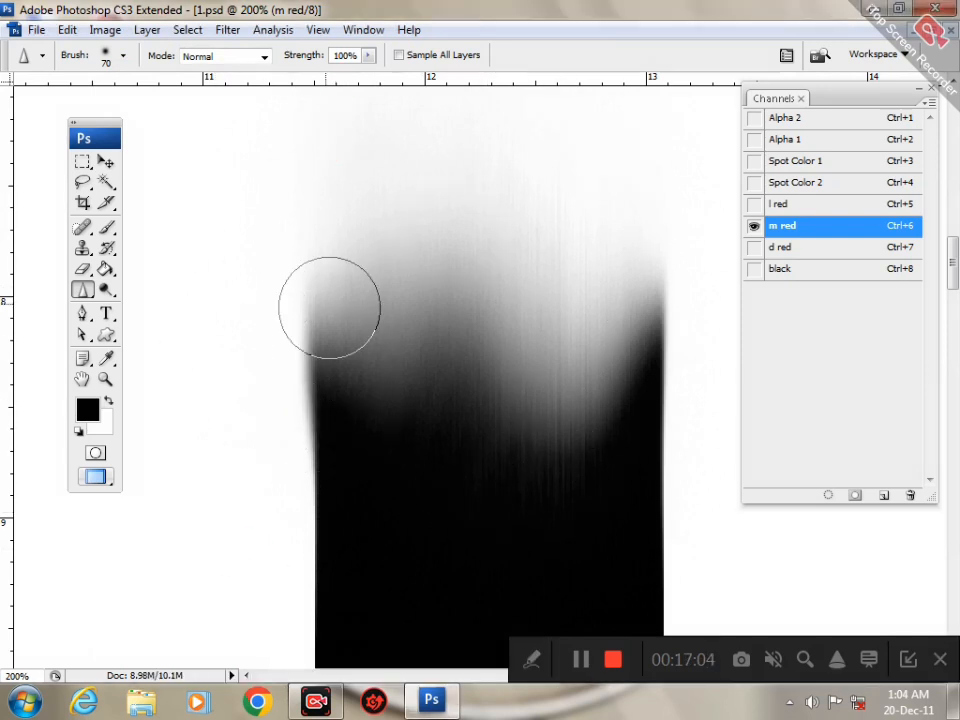
# Step: Sharpen the smudged gradient above the black square with repeated strokes until it breaks into grainy streaks
pyautogui.moveTo(422, 417)
pyautogui.mouseDown()
pyautogui.moveTo(381, 452)
pyautogui.moveTo(381, 264)
pyautogui.moveTo(395, 417)
pyautogui.moveTo(326, 148)
pyautogui.moveTo(326, 405)
pyautogui.moveTo(330, 120)
pyautogui.mouseUp()
pyautogui.moveTo(473, 366)
pyautogui.mouseDown()
pyautogui.moveTo(452, 157)
pyautogui.moveTo(487, 424)
pyautogui.moveTo(525, 172)
pyautogui.moveTo(555, 443)
pyautogui.moveTo(590, 168)
pyautogui.moveTo(631, 393)
pyautogui.moveTo(655, 154)
pyautogui.moveTo(623, 356)
pyautogui.moveTo(640, 141)
pyautogui.moveTo(616, 137)
pyautogui.moveTo(537, 300)
pyautogui.moveTo(537, 184)
pyautogui.moveTo(511, 70)
pyautogui.moveTo(464, 308)
pyautogui.moveTo(388, 49)
pyautogui.moveTo(347, 310)
pyautogui.moveTo(314, 88)
pyautogui.moveTo(299, 138)
pyautogui.moveTo(287, 330)
pyautogui.moveTo(291, 243)
pyautogui.moveTo(570, 168)
pyautogui.mouseUp()
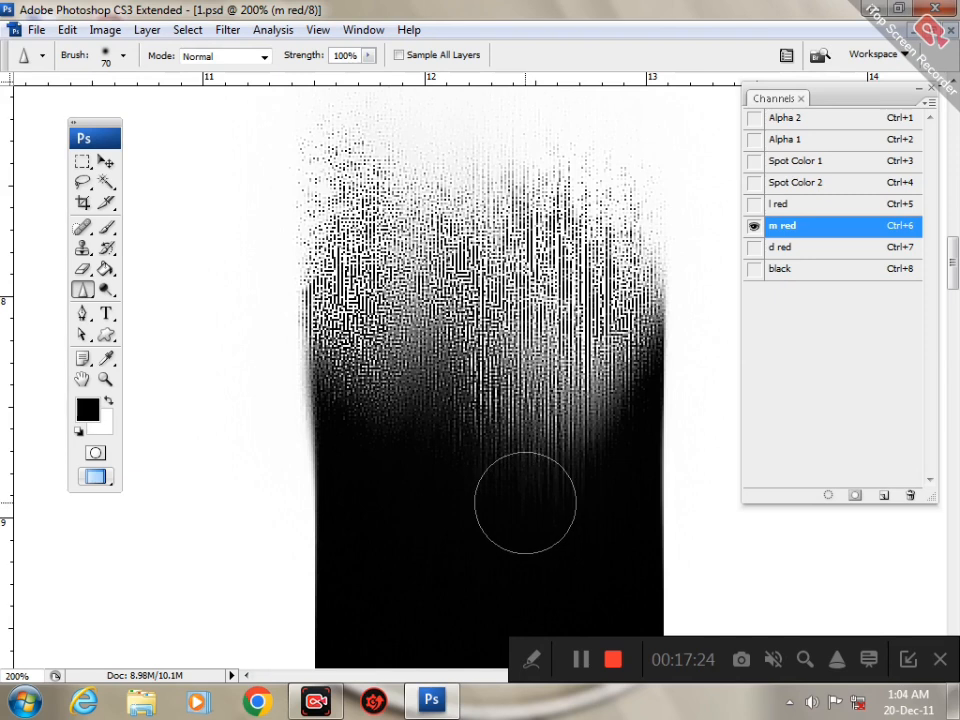
# Step: Point out the Sharpen tool with a red annotation arrow and close the annotation tools
pyautogui.click(531, 659)
pyautogui.click(354, 660)
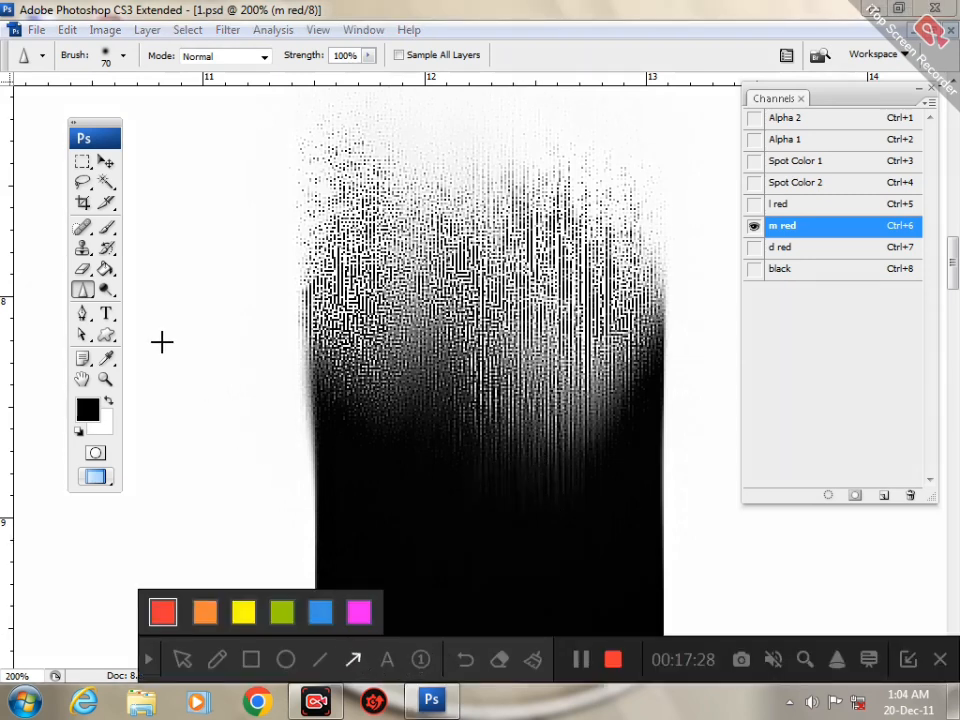
pyautogui.moveTo(235, 389); pyautogui.dragTo(95, 296)
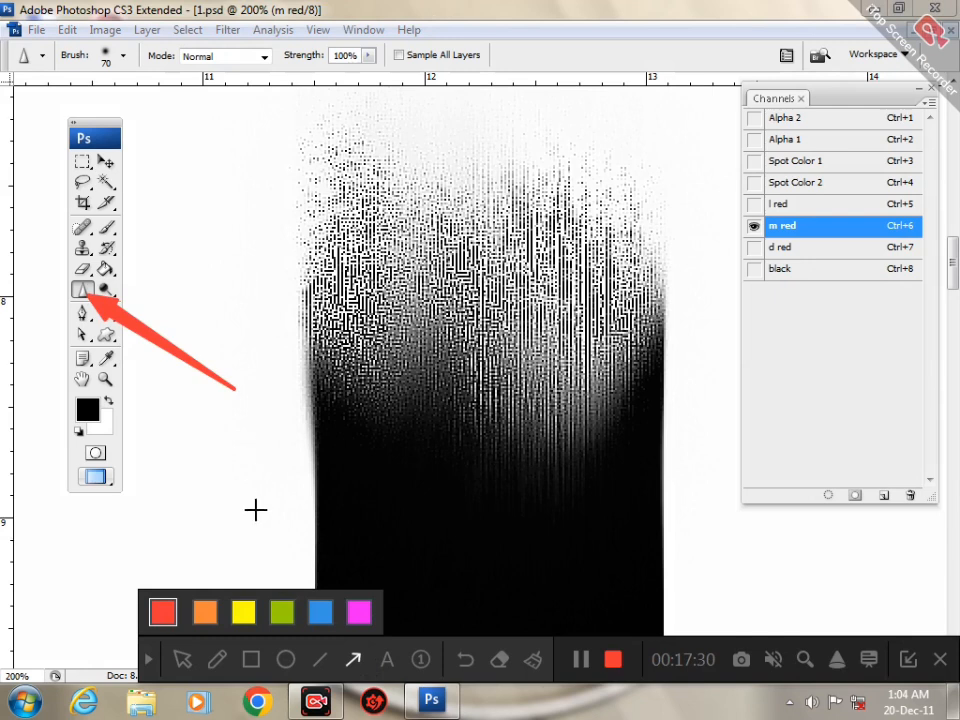
pyautogui.click(200, 612)
pyautogui.click(148, 666)
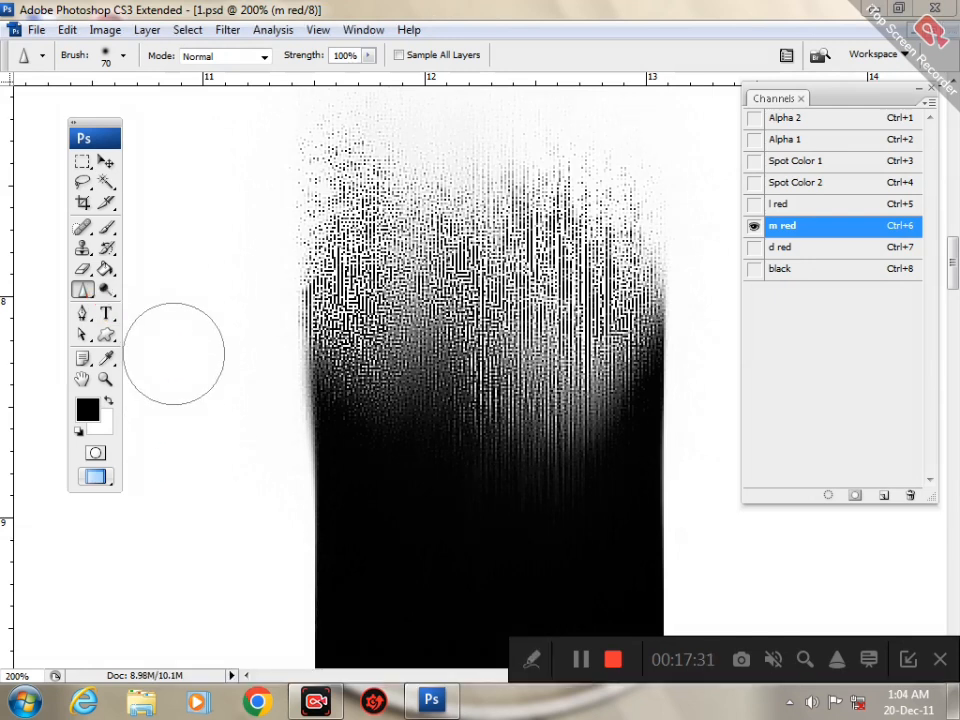
# Step: Soften the grainy sharpened streaks above the black square using the Blur tool with a 45 px brush
pyautogui.click(87, 292)
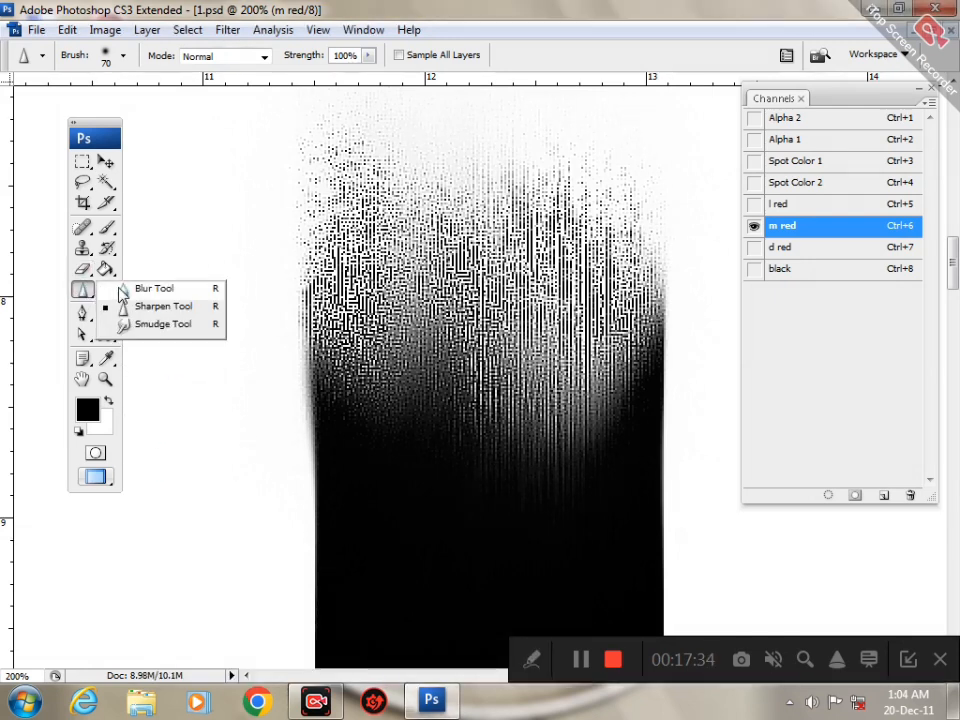
pyautogui.click(133, 285)
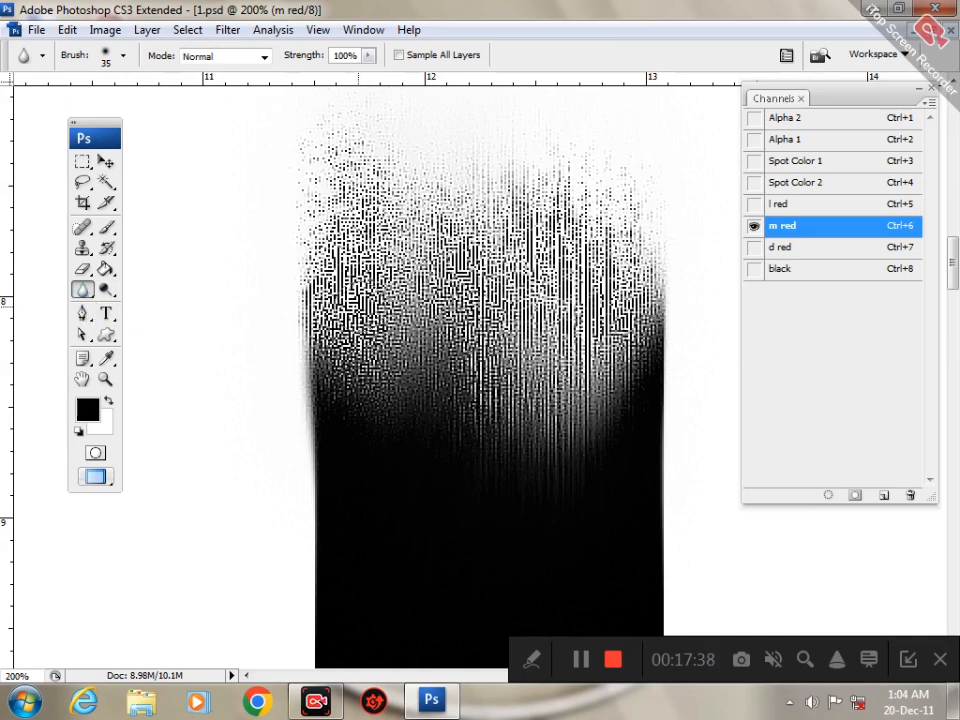
pyautogui.press(']')
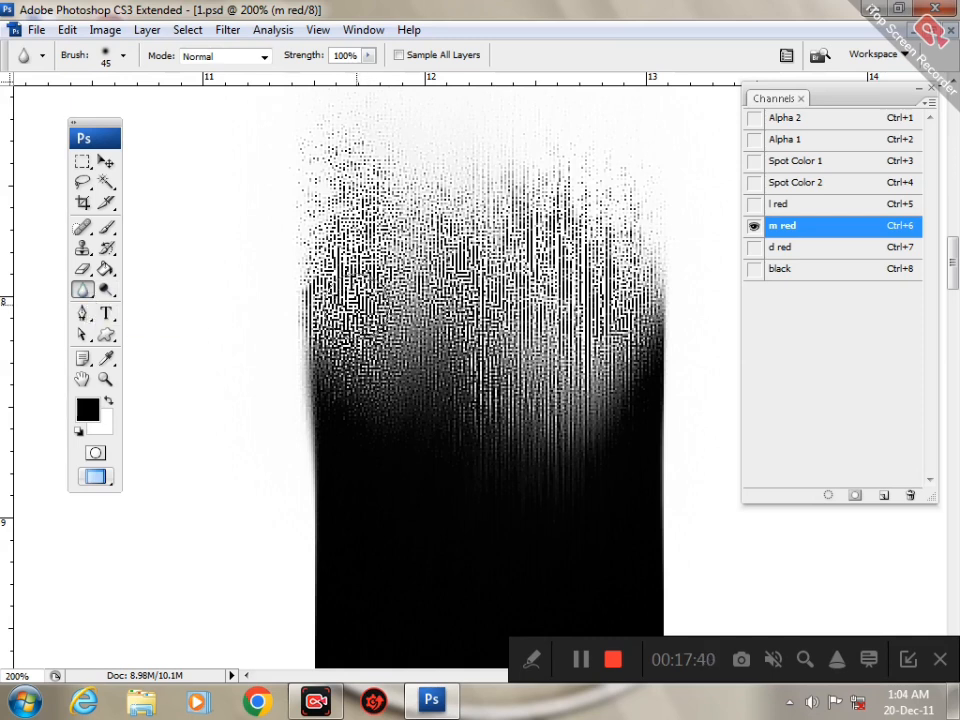
pyautogui.moveTo(345, 300)
pyautogui.mouseDown()
pyautogui.moveTo(395, 262)
pyautogui.moveTo(403, 227)
pyautogui.moveTo(340, 229)
pyautogui.moveTo(336, 242)
pyautogui.moveTo(408, 263)
pyautogui.moveTo(389, 296)
pyautogui.moveTo(463, 298)
pyautogui.moveTo(345, 350)
pyautogui.moveTo(411, 358)
pyautogui.moveTo(352, 351)
pyautogui.moveTo(341, 278)
pyautogui.moveTo(320, 323)
pyautogui.moveTo(349, 387)
pyautogui.moveTo(375, 271)
pyautogui.moveTo(384, 328)
pyautogui.moveTo(378, 409)
pyautogui.moveTo(342, 270)
pyautogui.moveTo(348, 368)
pyautogui.moveTo(336, 440)
pyautogui.moveTo(345, 290)
pyautogui.moveTo(375, 269)
pyautogui.moveTo(422, 473)
pyautogui.moveTo(435, 466)
pyautogui.moveTo(451, 284)
pyautogui.moveTo(488, 457)
pyautogui.moveTo(490, 304)
pyautogui.moveTo(525, 378)
pyautogui.moveTo(567, 266)
pyautogui.moveTo(572, 457)
pyautogui.moveTo(556, 255)
pyautogui.moveTo(666, 268)
pyautogui.moveTo(640, 275)
pyautogui.moveTo(621, 390)
pyautogui.moveTo(607, 174)
pyautogui.moveTo(568, 333)
pyautogui.moveTo(549, 117)
pyautogui.moveTo(499, 329)
pyautogui.moveTo(518, 132)
pyautogui.moveTo(552, 314)
pyautogui.moveTo(504, 152)
pyautogui.moveTo(455, 365)
pyautogui.moveTo(474, 136)
pyautogui.moveTo(449, 227)
pyautogui.moveTo(427, 226)
pyautogui.moveTo(379, 192)
pyautogui.moveTo(364, 260)
pyautogui.moveTo(323, 102)
pyautogui.moveTo(325, 337)
pyautogui.moveTo(313, 103)
pyautogui.moveTo(341, 233)
pyautogui.moveTo(394, 112)
pyautogui.mouseUp()
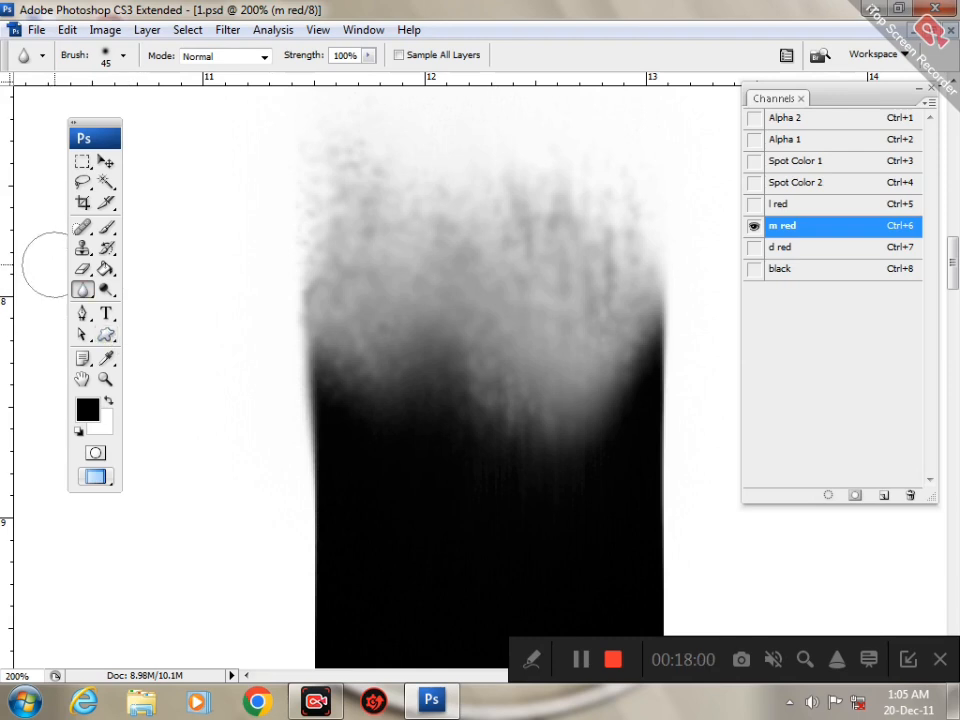
pyautogui.click(83, 291)
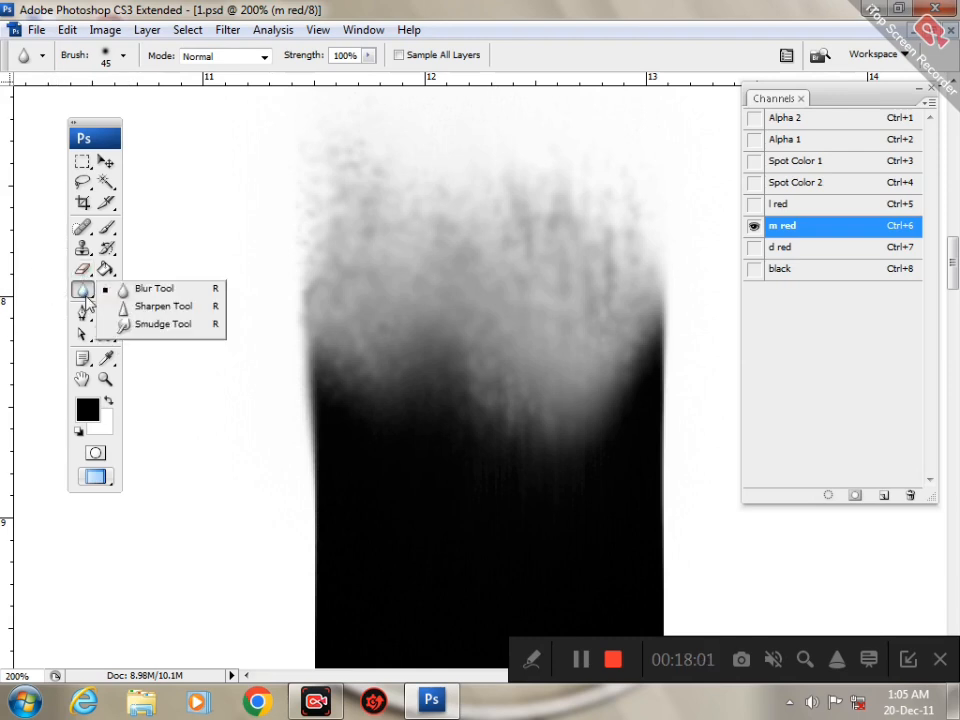
pyautogui.click(157, 296)
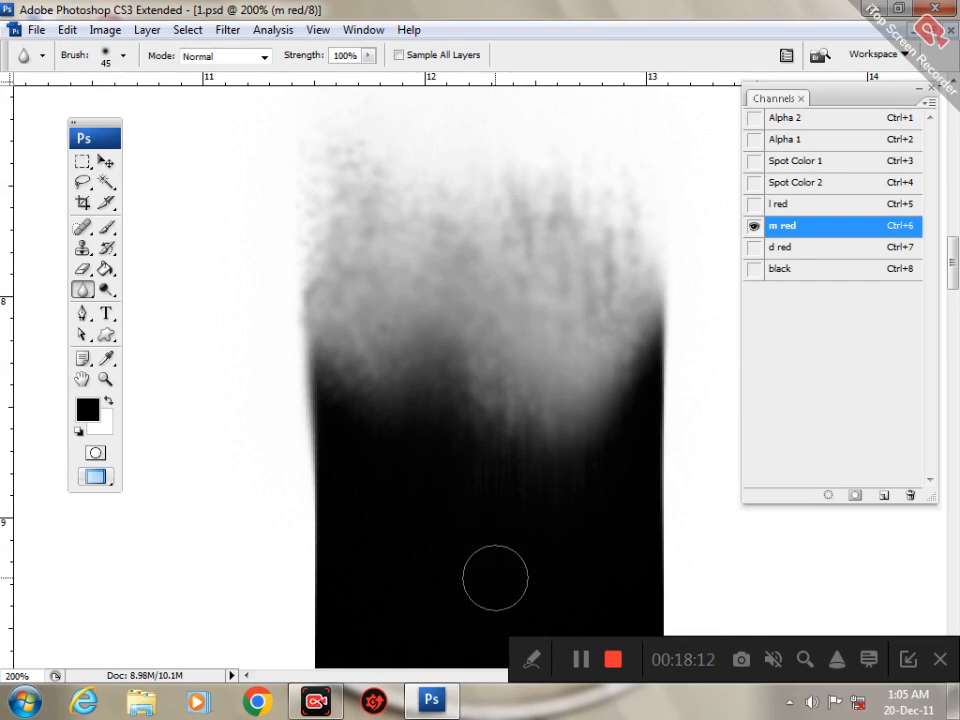
# Step: Point out the Pen tool with a red annotation arrow, close the annotation tools and choose the Pen tool
pyautogui.hotkey('ctrl', '-')
pyautogui.hotkey('ctrl', '-')
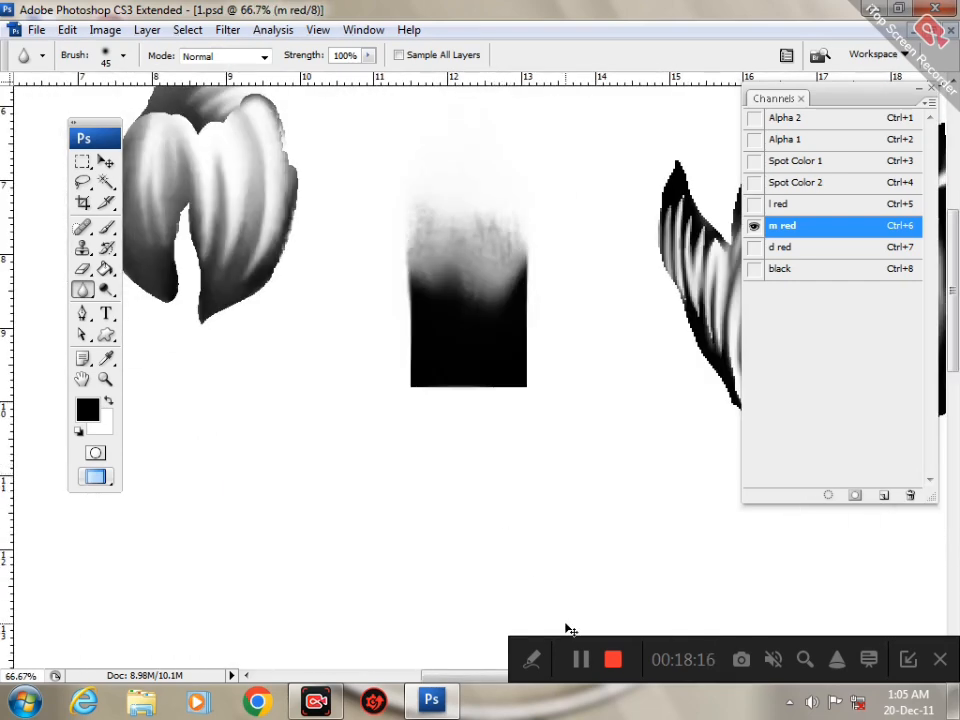
pyautogui.click(531, 659)
pyautogui.click(353, 659)
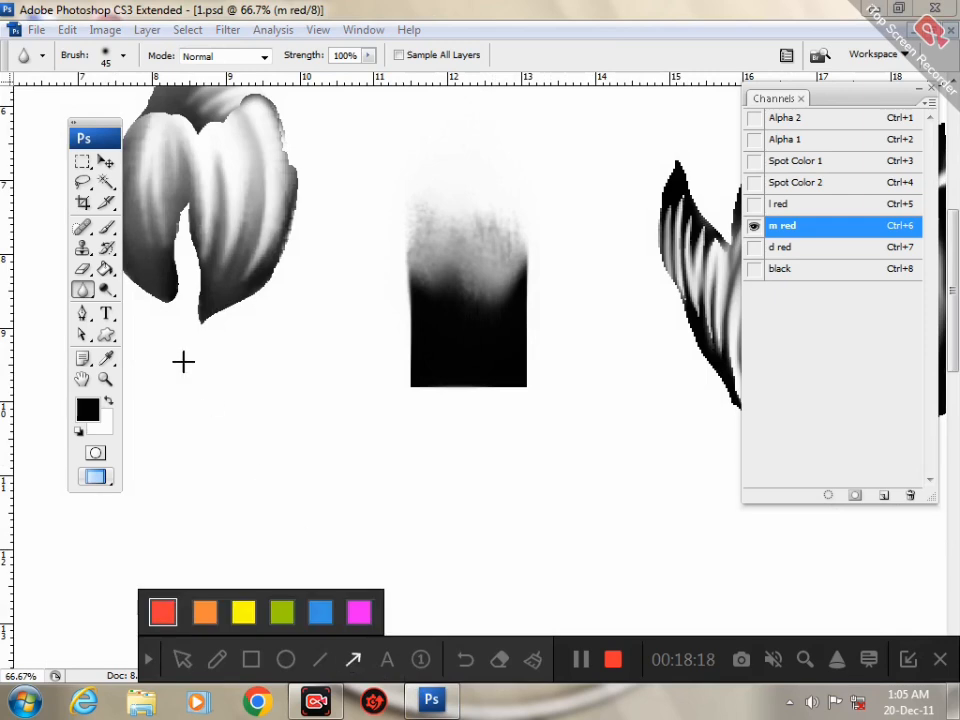
pyautogui.moveTo(266, 372); pyautogui.dragTo(82, 313)
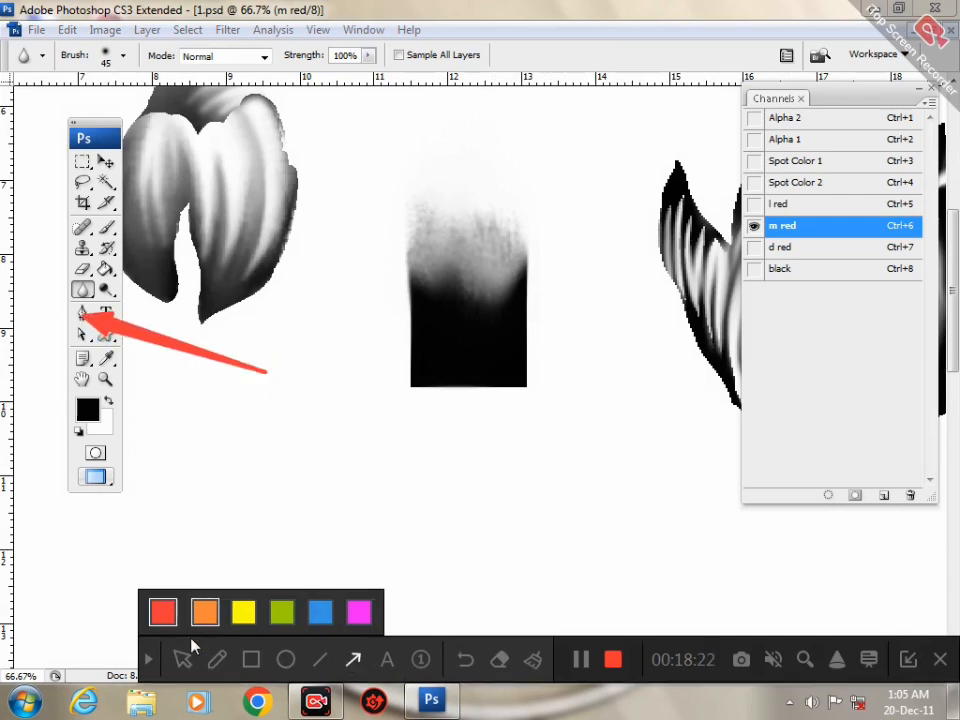
pyautogui.click(148, 659)
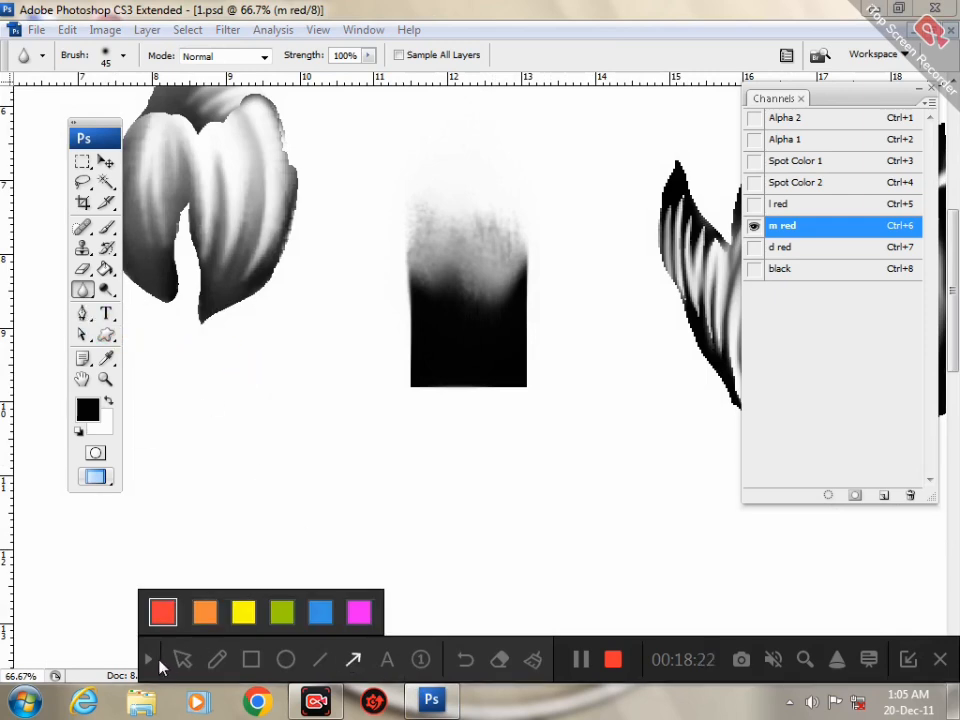
pyautogui.click(83, 314)
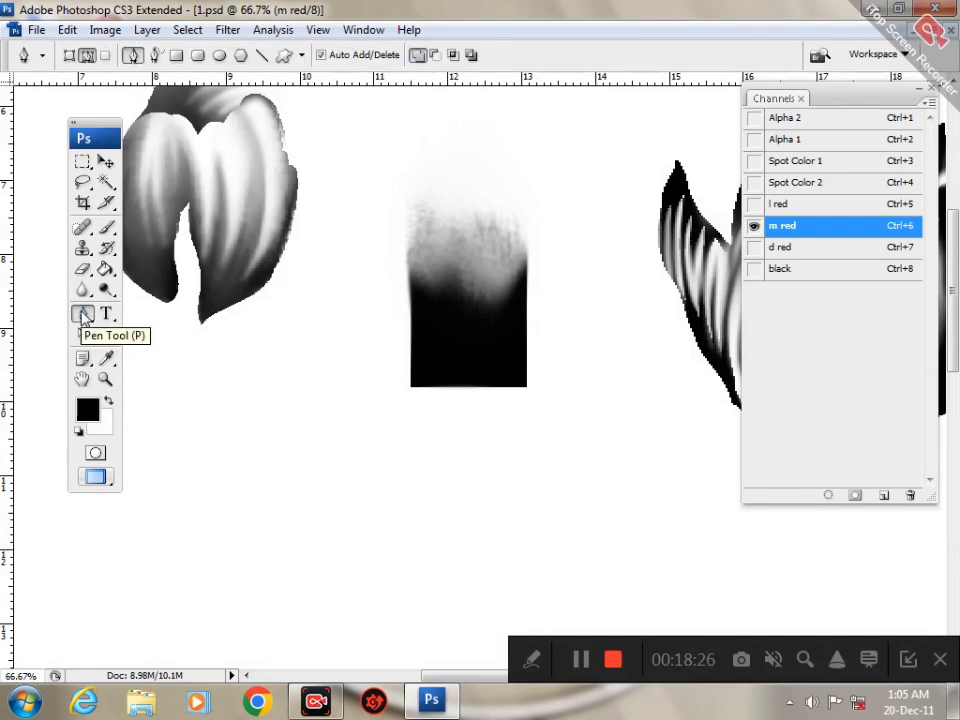
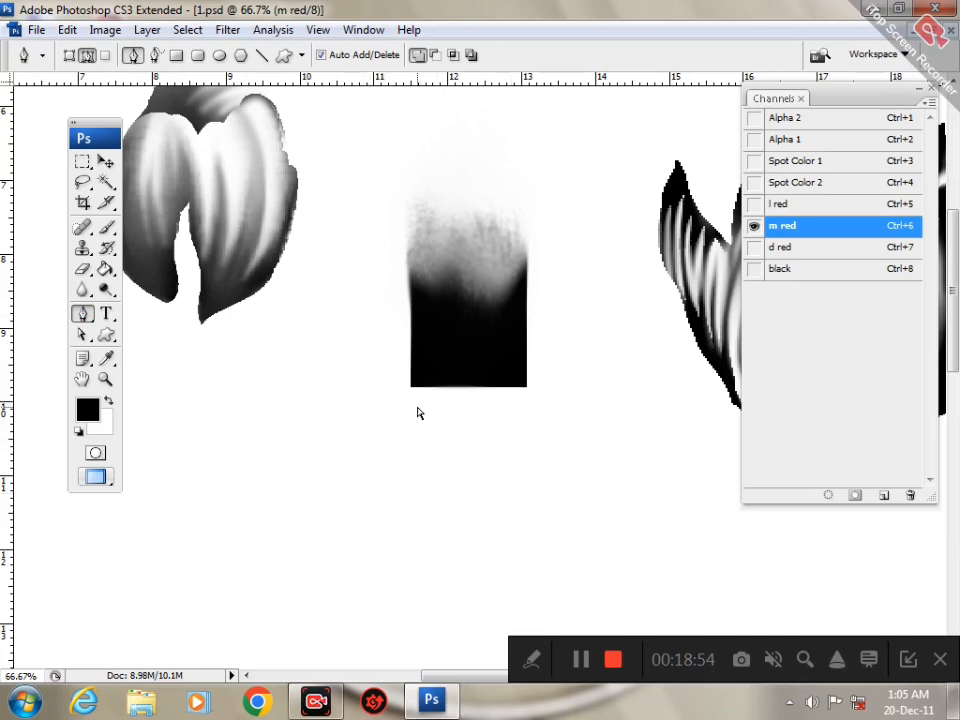
# Step: Close the tulip design 1.psd and open Outline.jpg from New Volume (E:)
pyautogui.hotkey('ctrl', 'w')
pyautogui.click(478, 285)
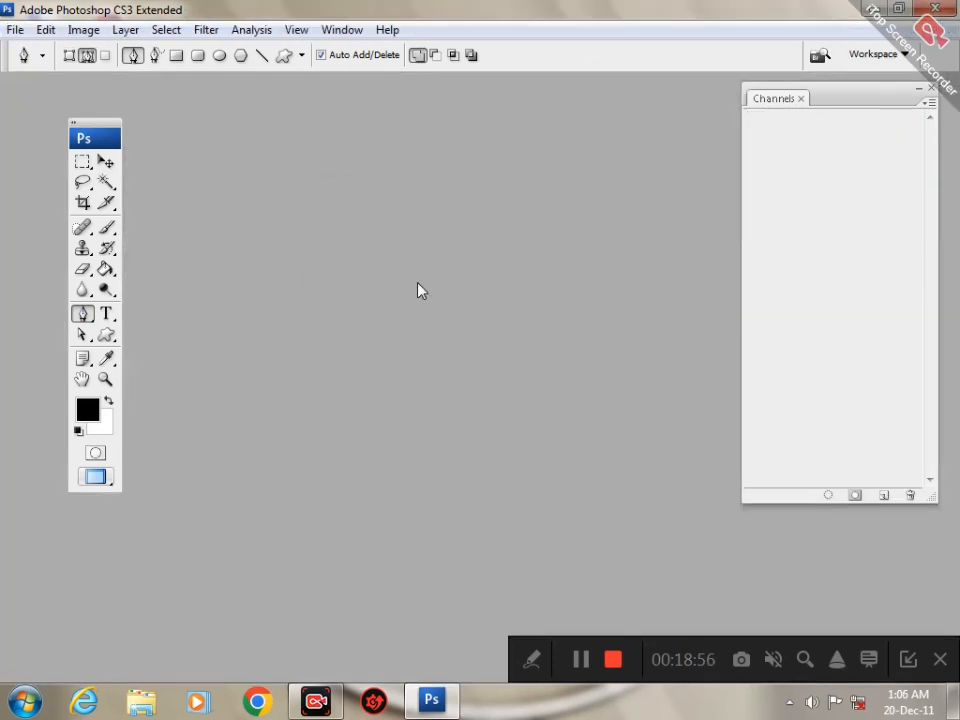
pyautogui.hotkey('ctrl', 'o')
pyautogui.click(135, 285)
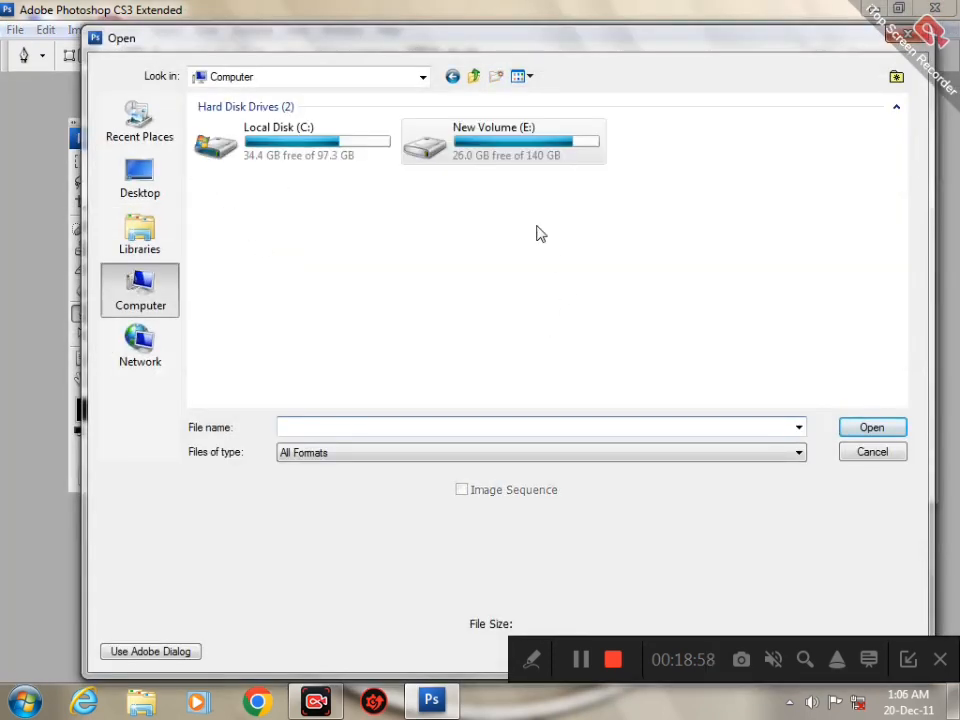
pyautogui.doubleClick(514, 156)
pyautogui.click(345, 333)
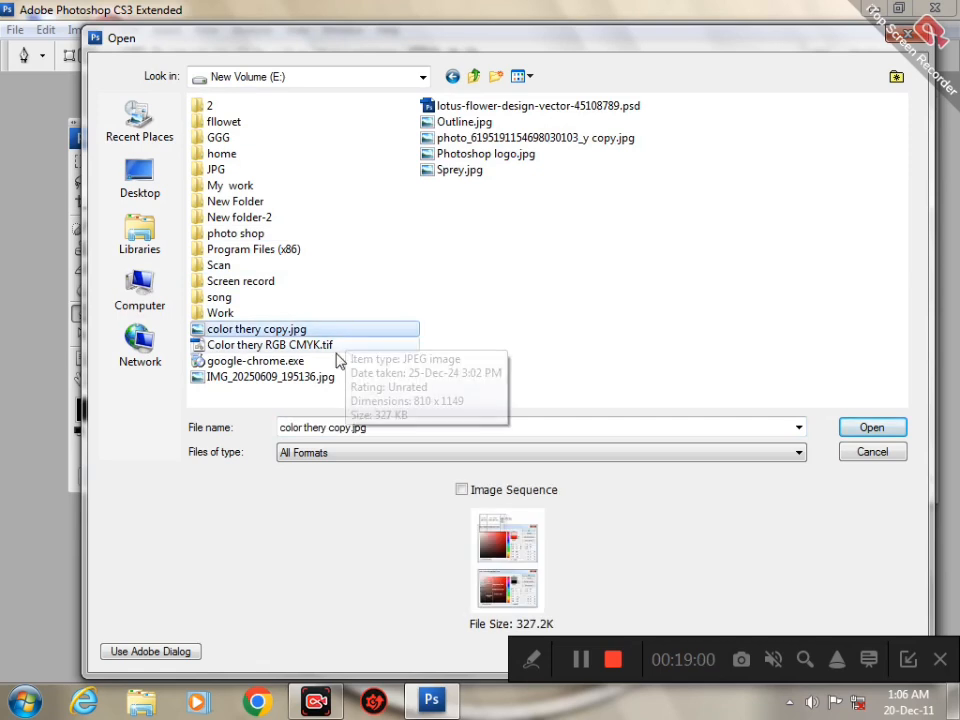
pyautogui.click(330, 378)
pyautogui.click(510, 156)
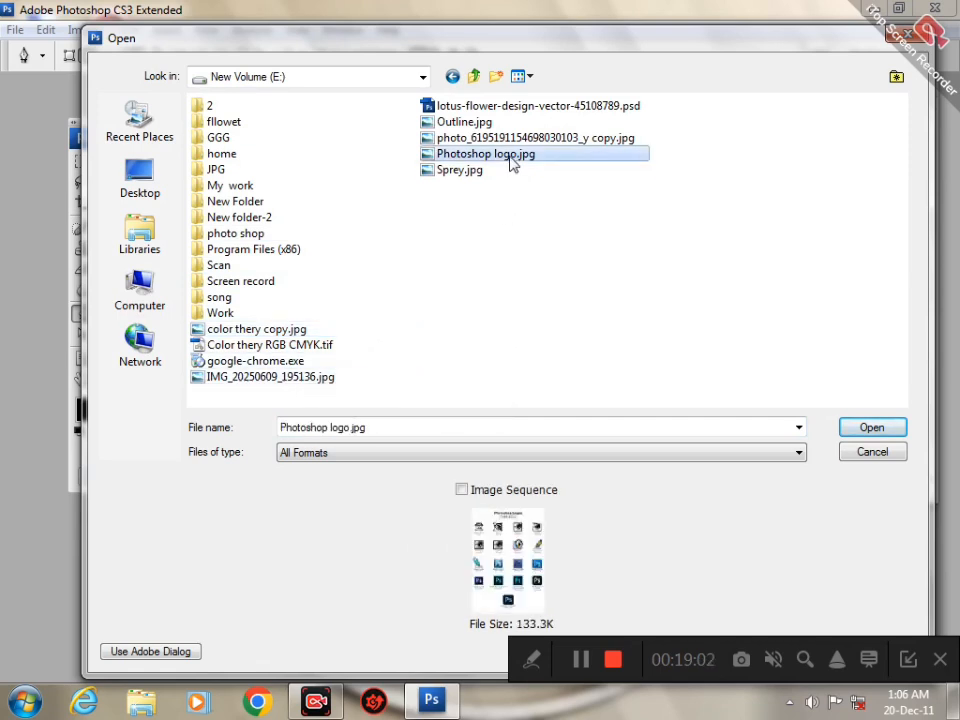
pyautogui.click(515, 139)
pyautogui.click(500, 123)
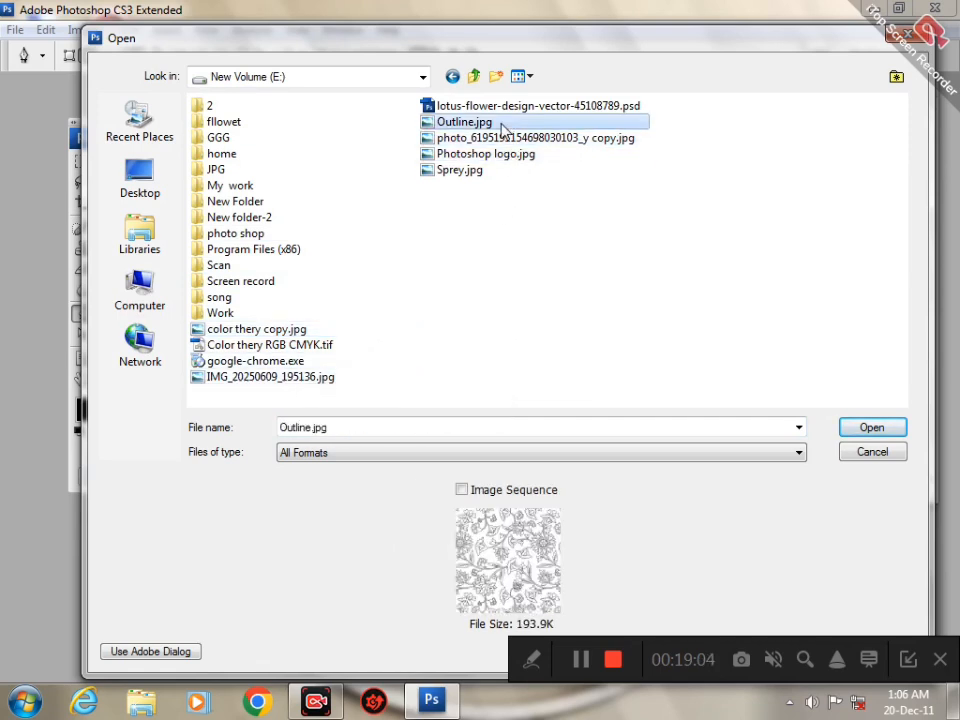
pyautogui.doubleClick(500, 123)
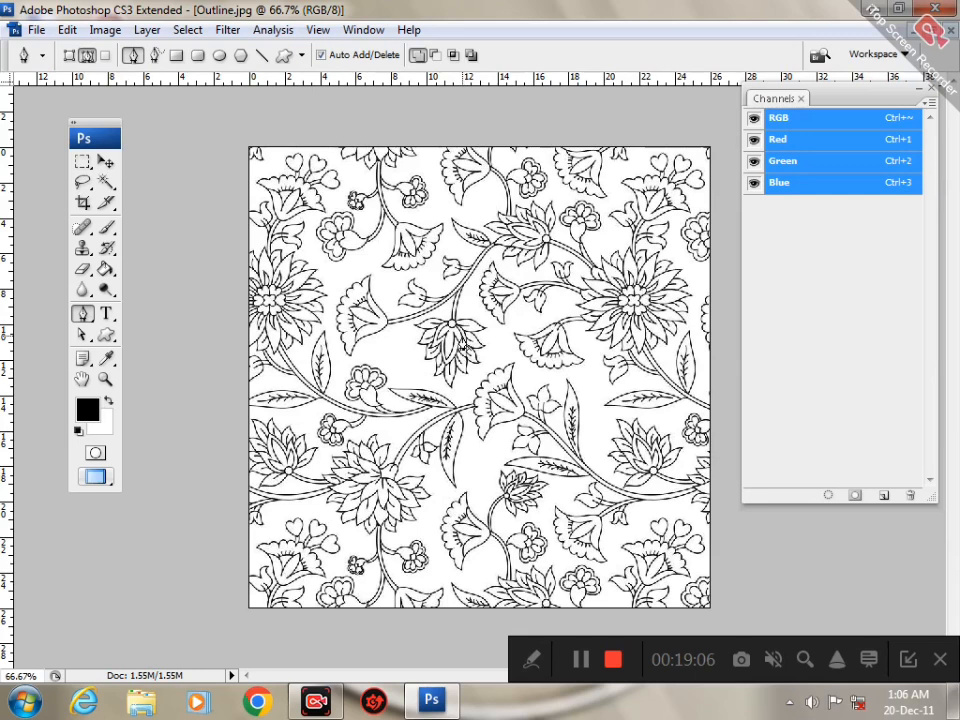
# Step: Resample the outline image to 300 pixels/inch with Constrain Proportions and Scale Styles enabled
pyautogui.hotkey('ctrl', 'alt', 'i')
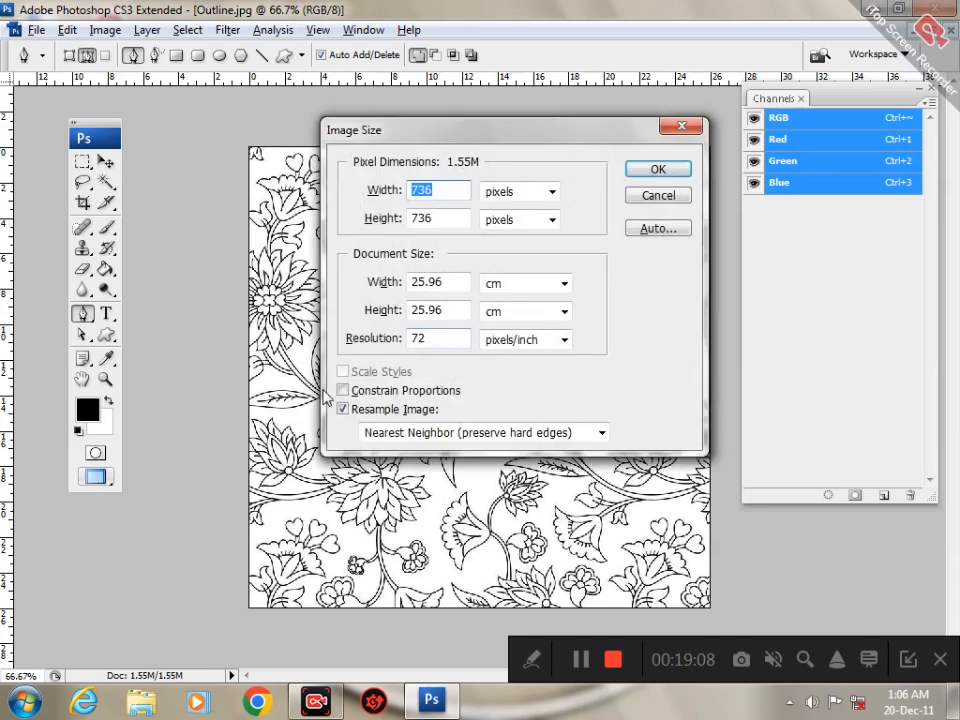
pyautogui.click(343, 390)
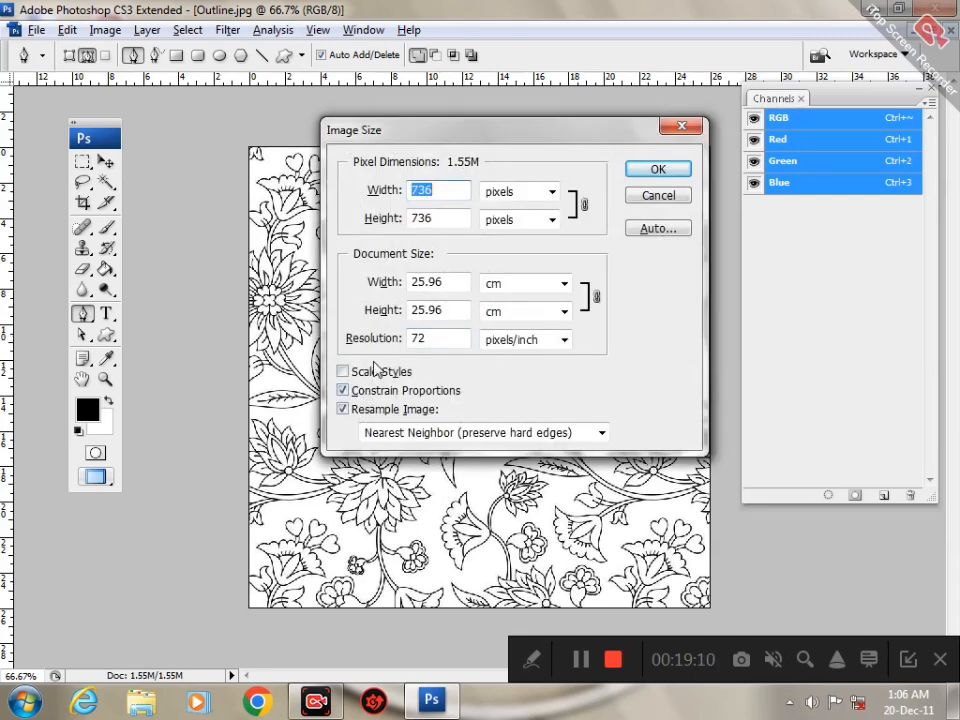
pyautogui.click(410, 372)
pyautogui.doubleClick(456, 338)
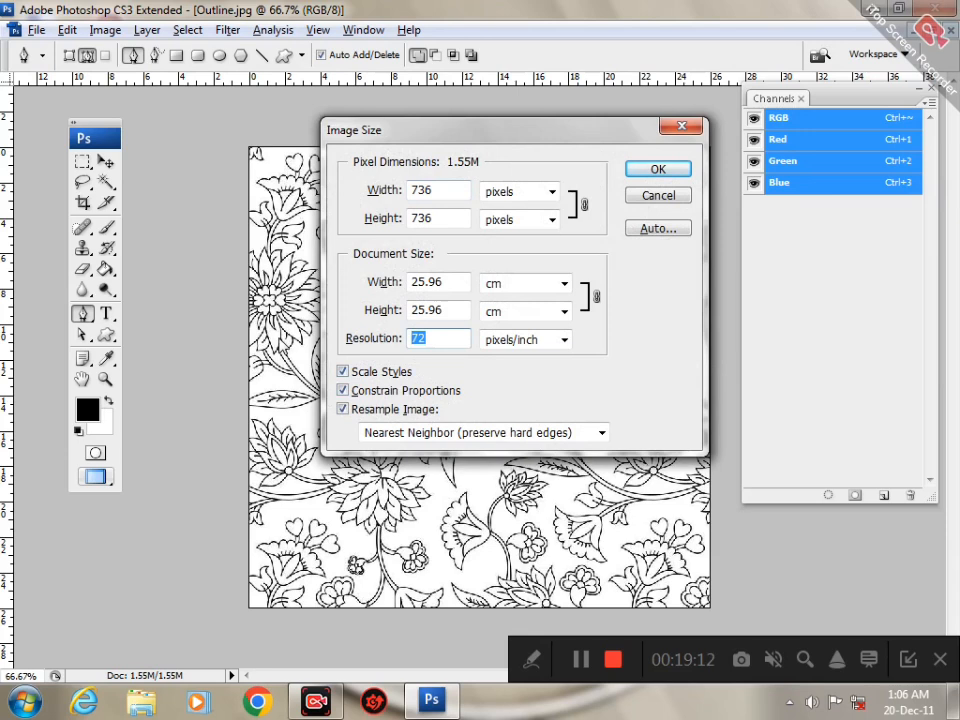
pyautogui.write('300')
pyautogui.press('Return')
pyautogui.hotkey('ctrl', '-')
pyautogui.hotkey('ctrl', '-')
pyautogui.hotkey('ctrl', '-')
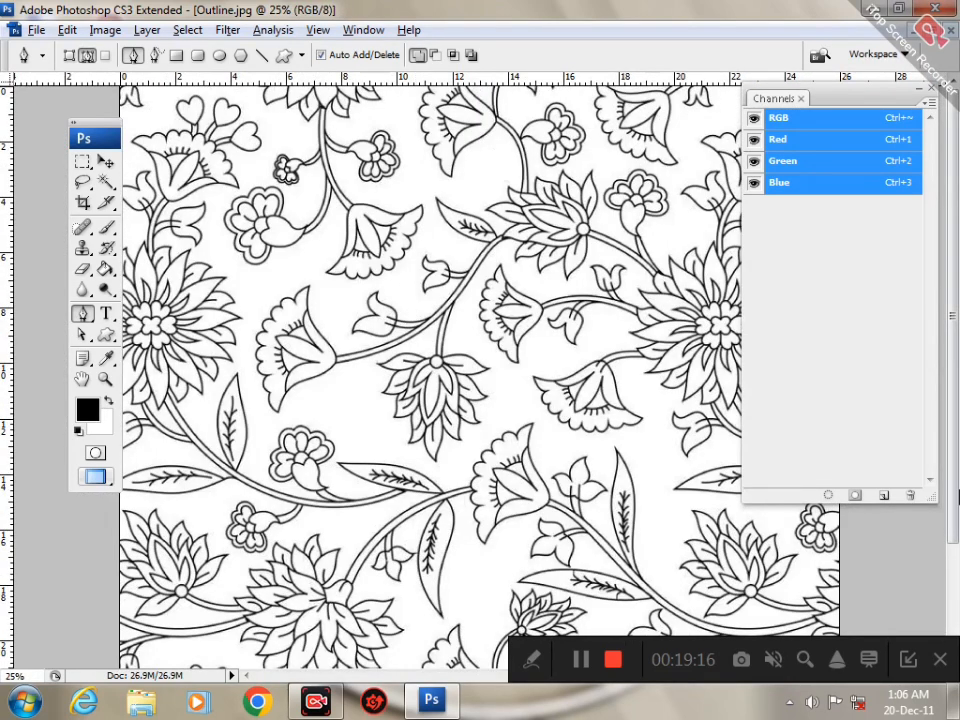
# Step: Add a new channel to the outline image and make it a spot colour channel in bright red
pyautogui.click(883, 495)
pyautogui.doubleClick(823, 206)
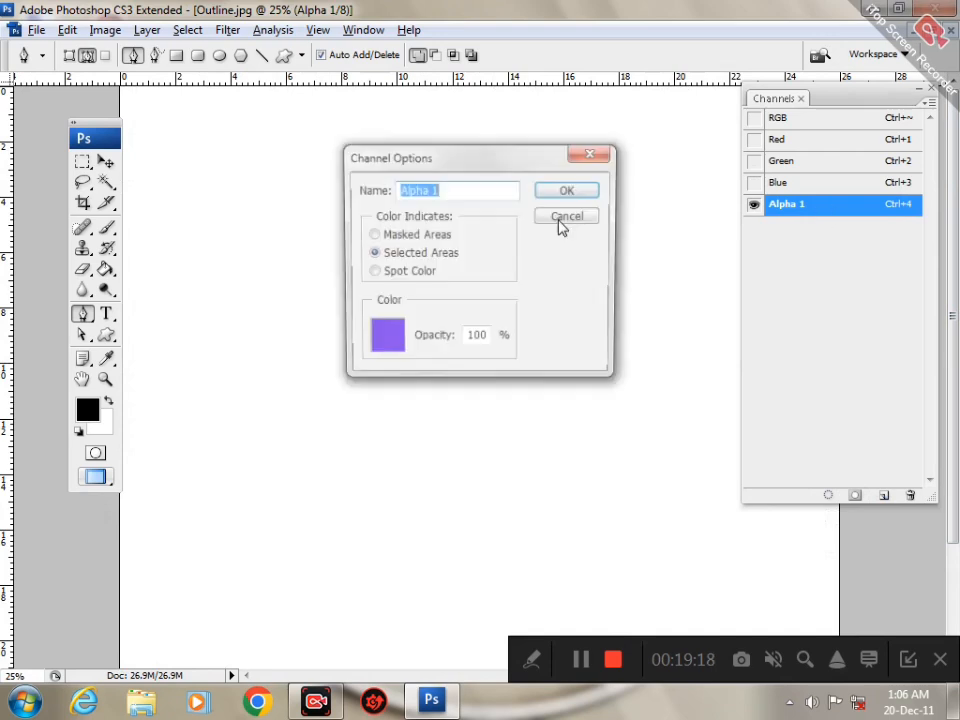
pyautogui.click(416, 271)
pyautogui.click(388, 334)
pyautogui.click(407, 167)
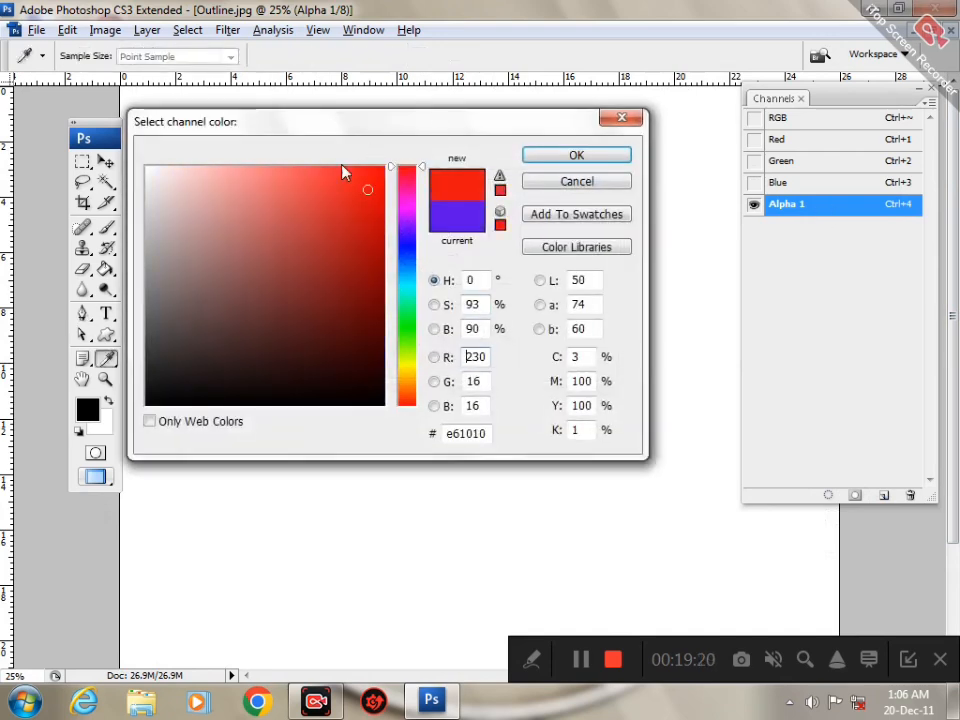
pyautogui.click(385, 167)
pyautogui.click(576, 155)
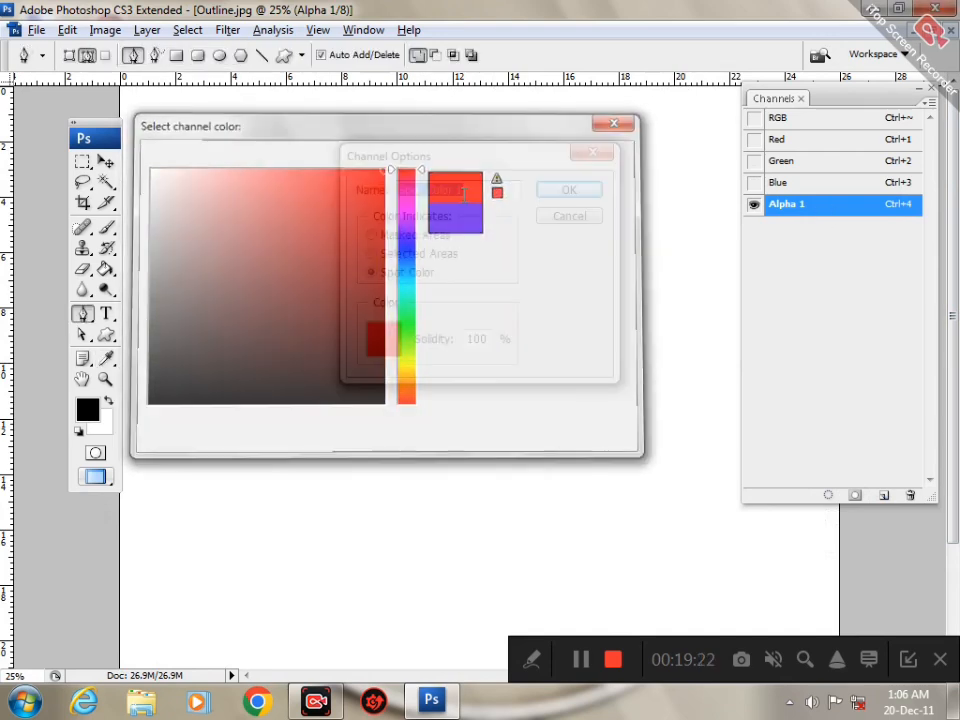
pyautogui.click(572, 192)
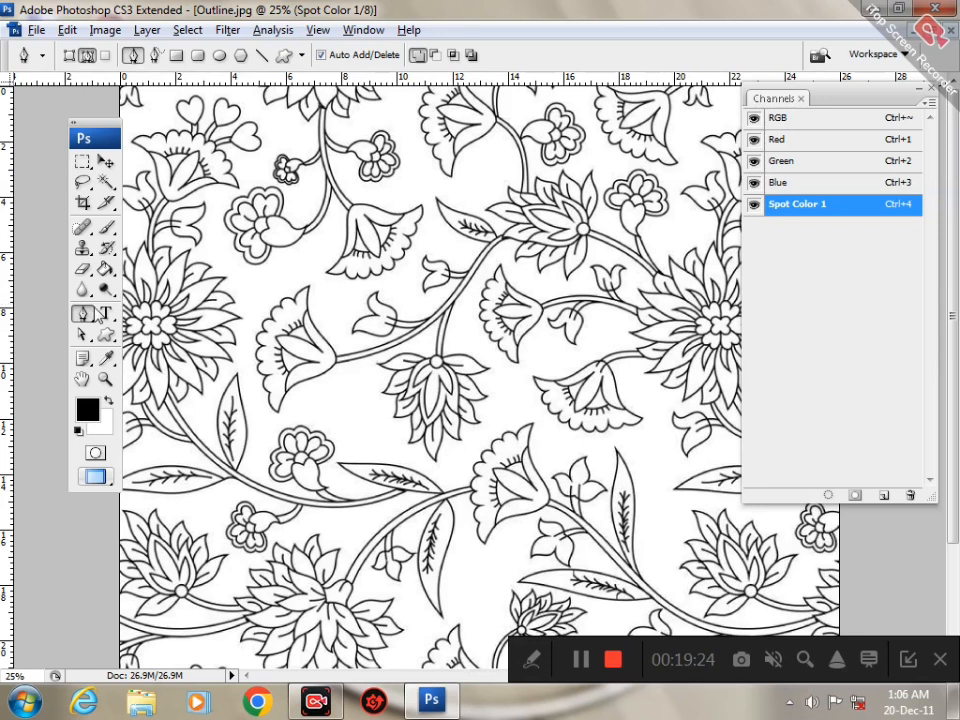
# Step: Choose the Pencil tool for outlining the scalloped flower and set its master diameter to 3 px
pyautogui.click(88, 317)
pyautogui.moveTo(324, 233); pyautogui.dragTo(439, 446)
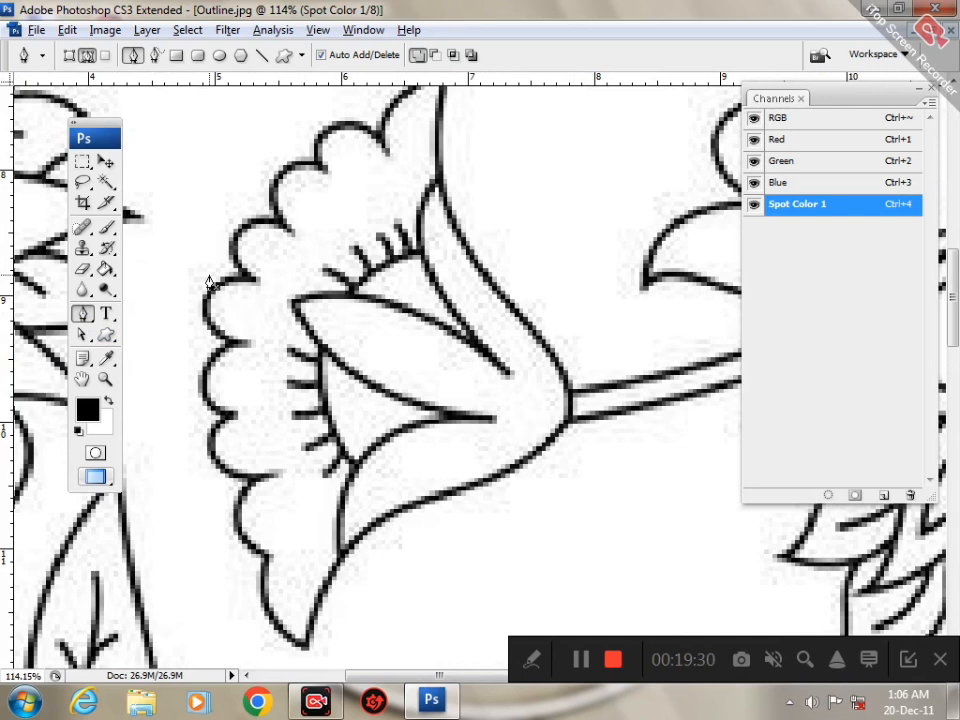
pyautogui.click(107, 228)
pyautogui.click(140, 245)
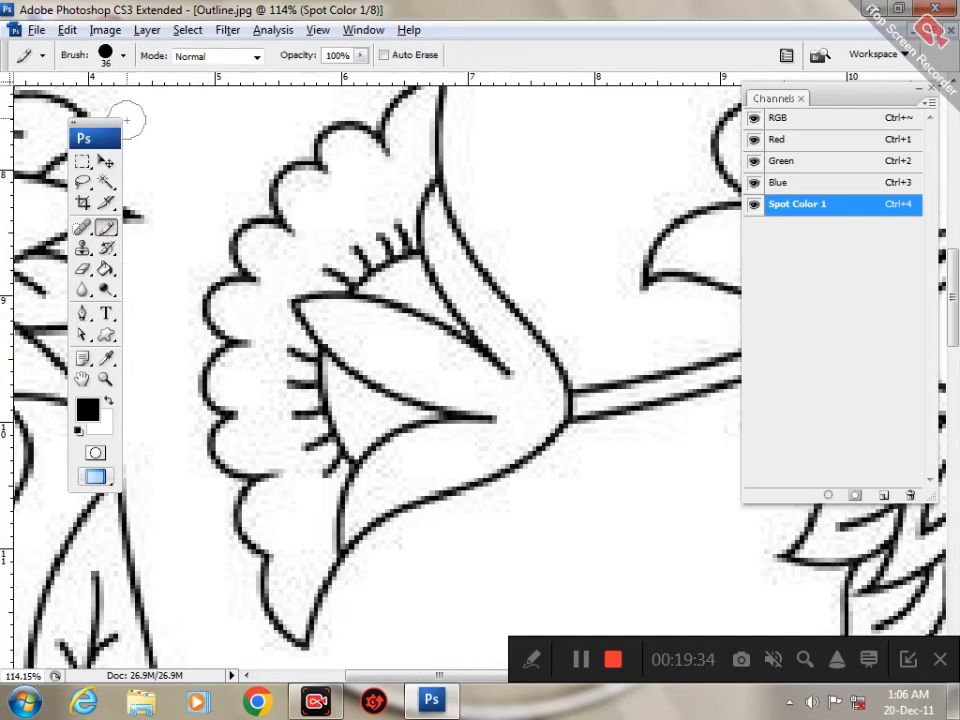
pyautogui.click(123, 57)
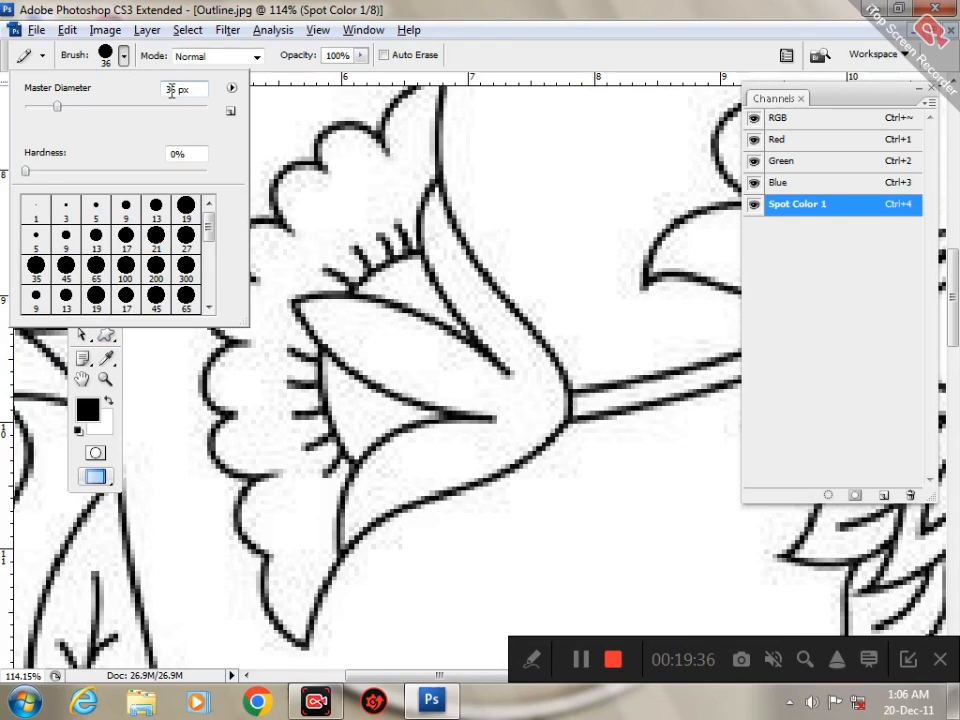
pyautogui.moveTo(174, 88); pyautogui.dragTo(147, 104)
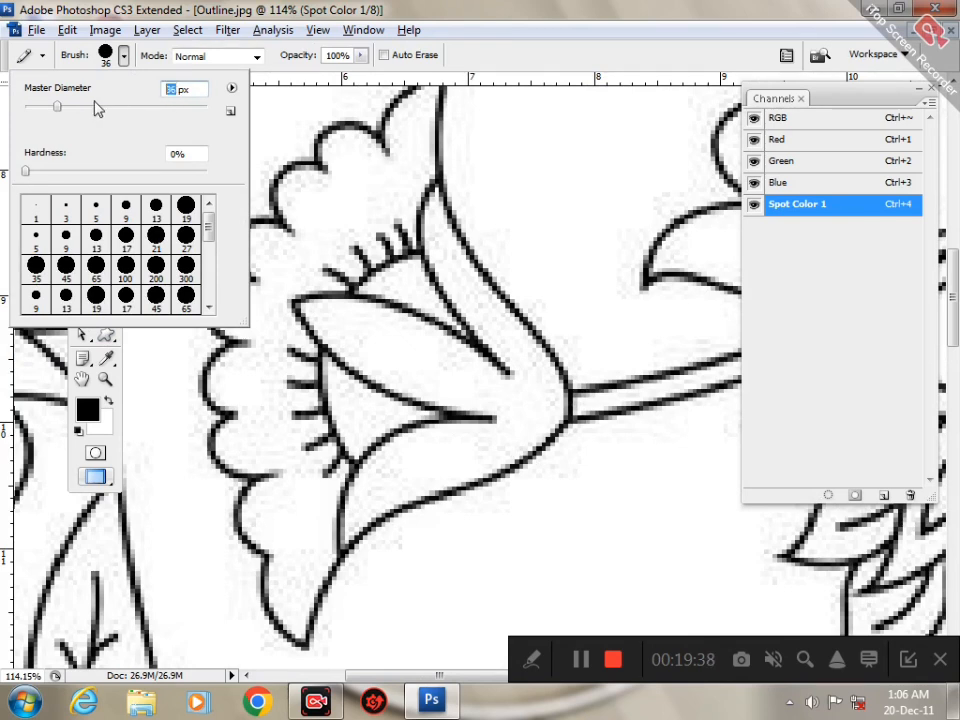
pyautogui.write('3')
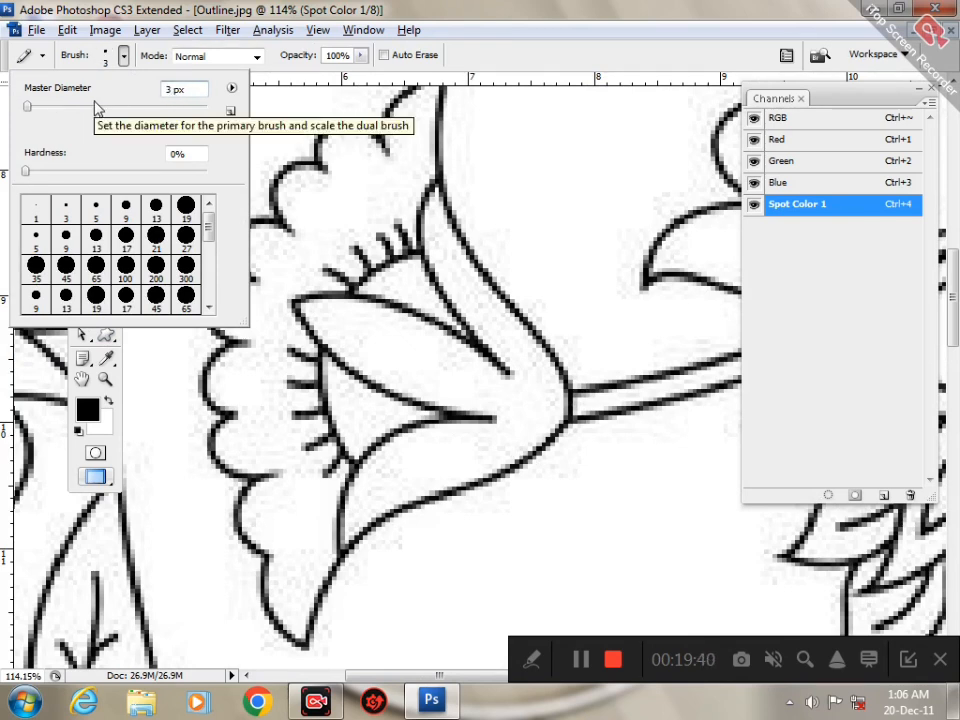
pyautogui.press('Return')
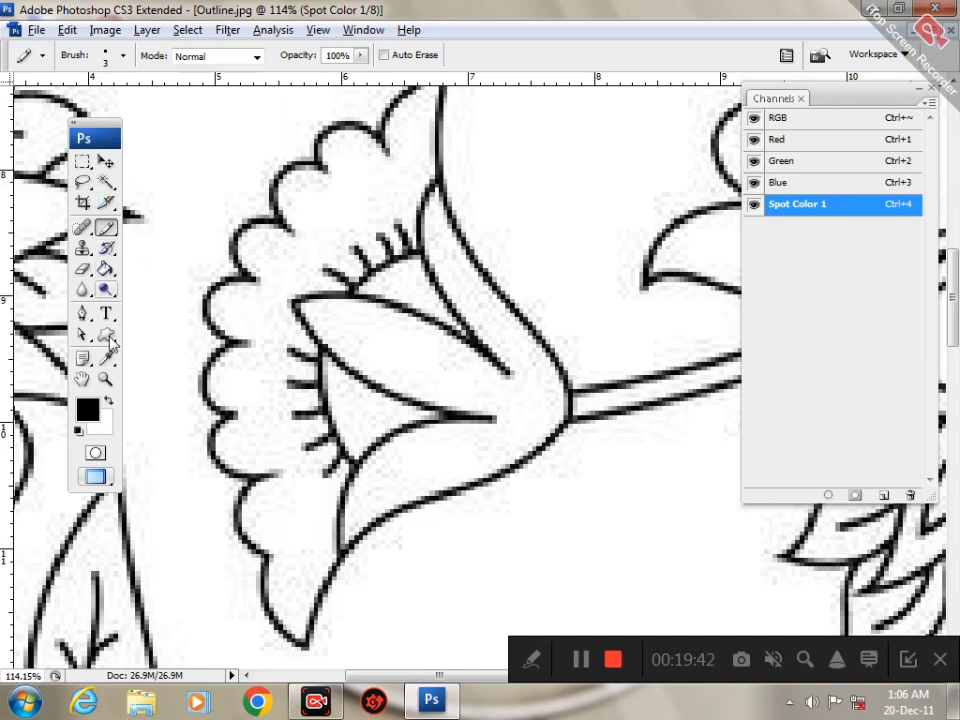
# Step: Choose the Pen tool and start a path on the scalloped flower's outline where its base meets the stem
pyautogui.click(84, 315)
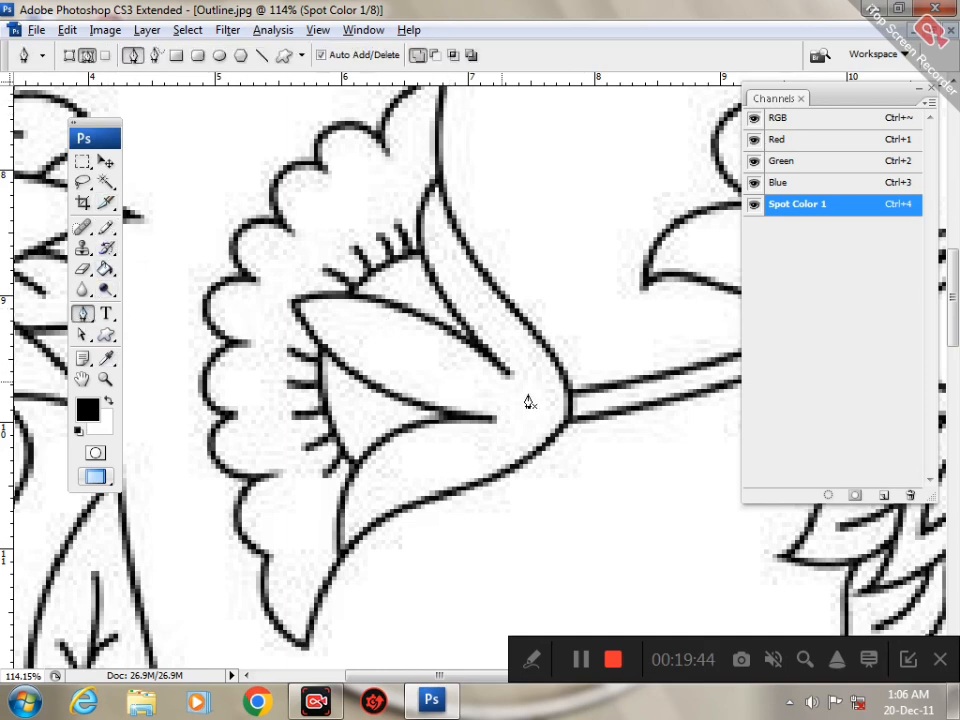
pyautogui.keyDown('ctrl'); pyautogui.click(494, 401); pyautogui.keyUp('ctrl')
pyautogui.moveTo(456, 401); pyautogui.dragTo(516, 343)
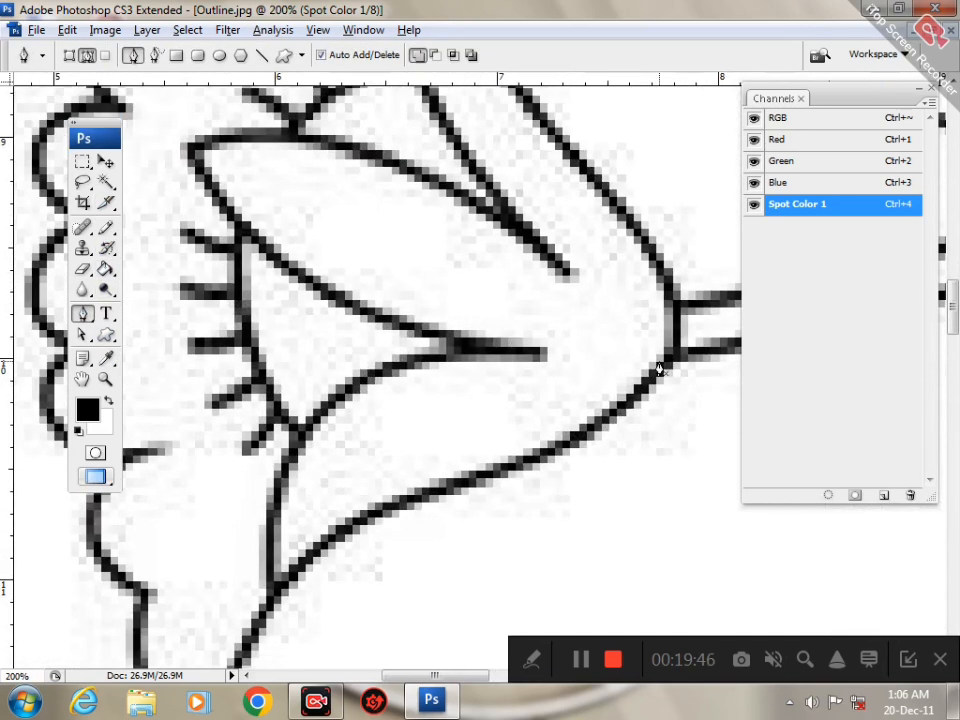
pyautogui.click(677, 320)
pyautogui.click(648, 401)
pyautogui.hotkey('ctrl', '4')
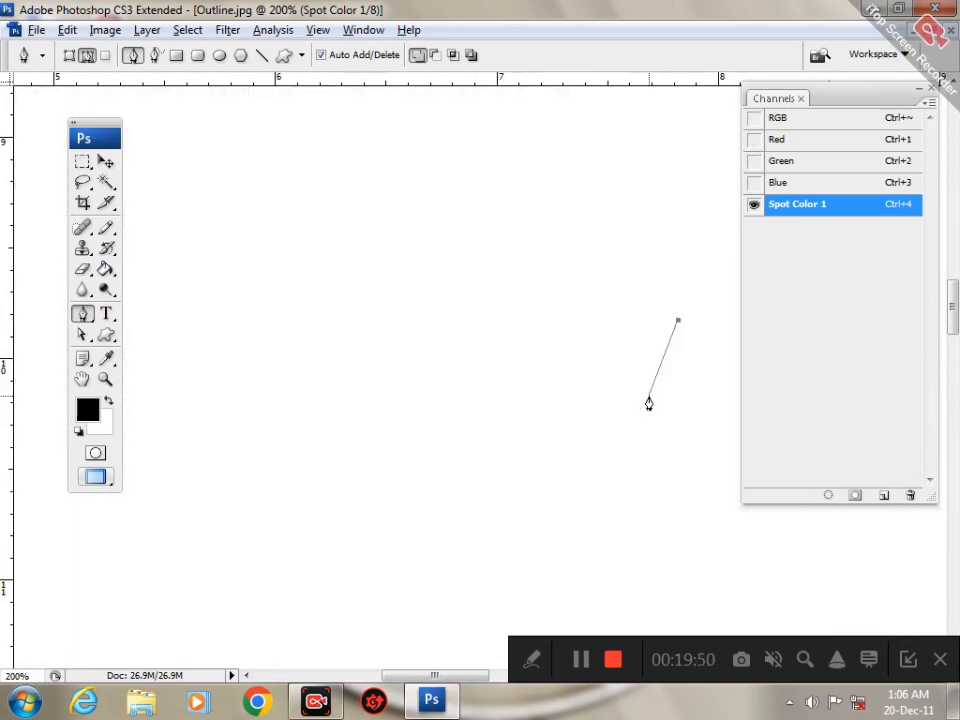
pyautogui.hotkey('ctrl', '`')
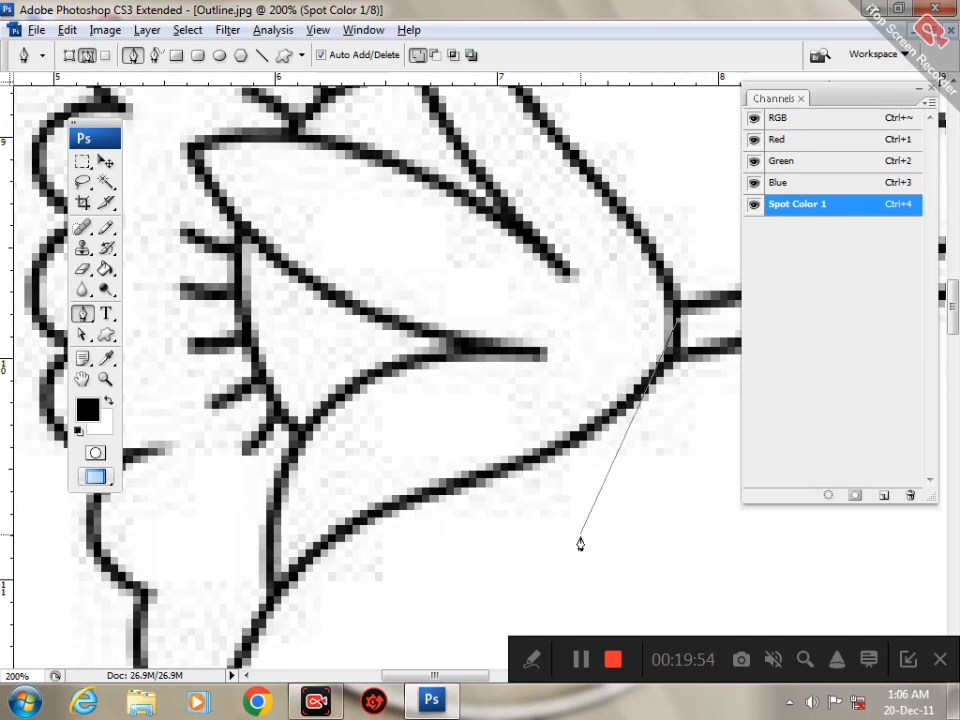
pyautogui.click(532, 659)
pyautogui.click(353, 659)
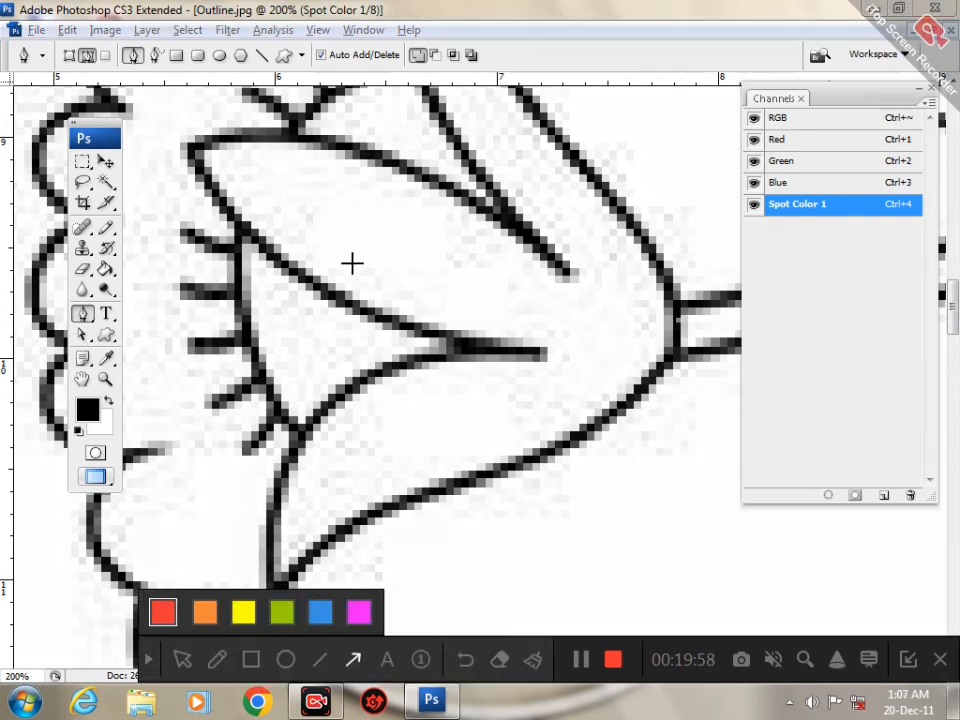
pyautogui.moveTo(417, 218); pyautogui.dragTo(418, 62)
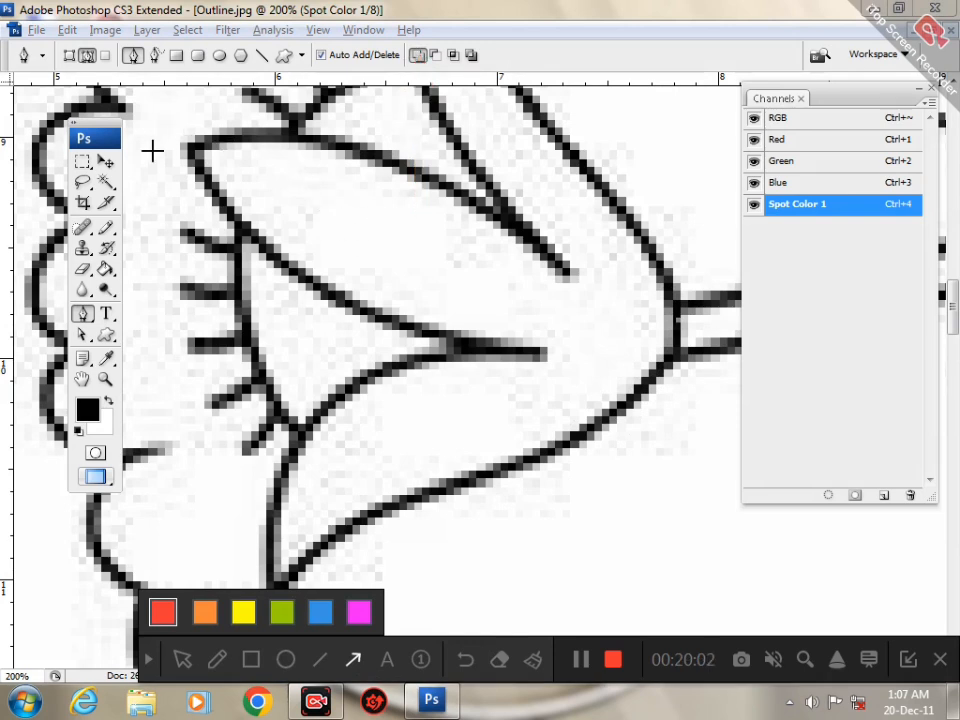
pyautogui.moveTo(150, 165)
pyautogui.mouseDown()
pyautogui.moveTo(139, 150)
pyautogui.moveTo(133, 62)
pyautogui.mouseUp()
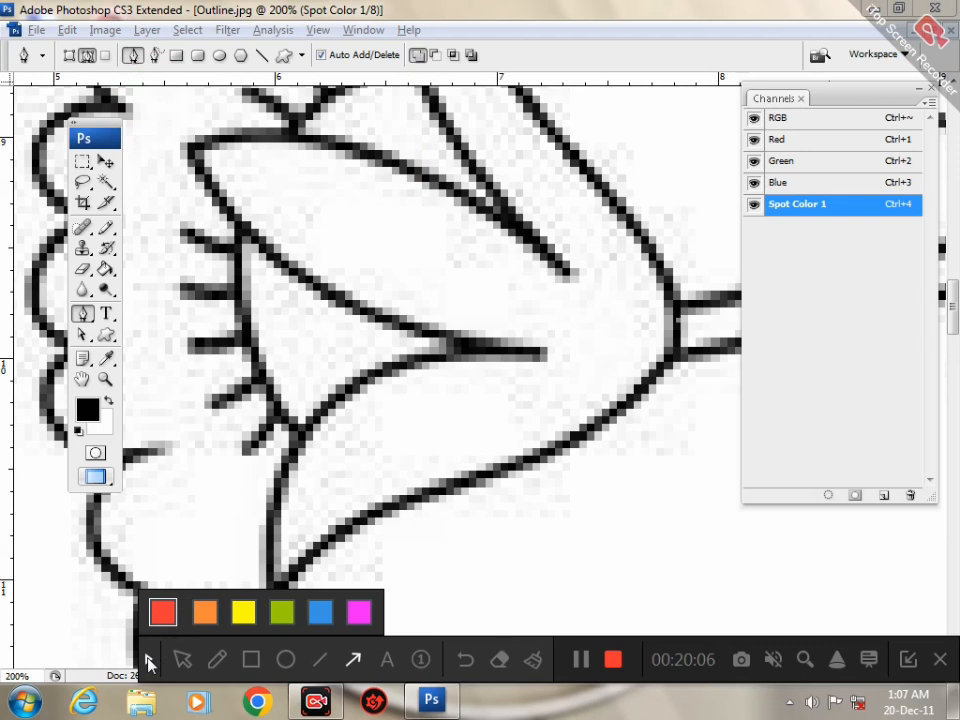
pyautogui.click(677, 319)
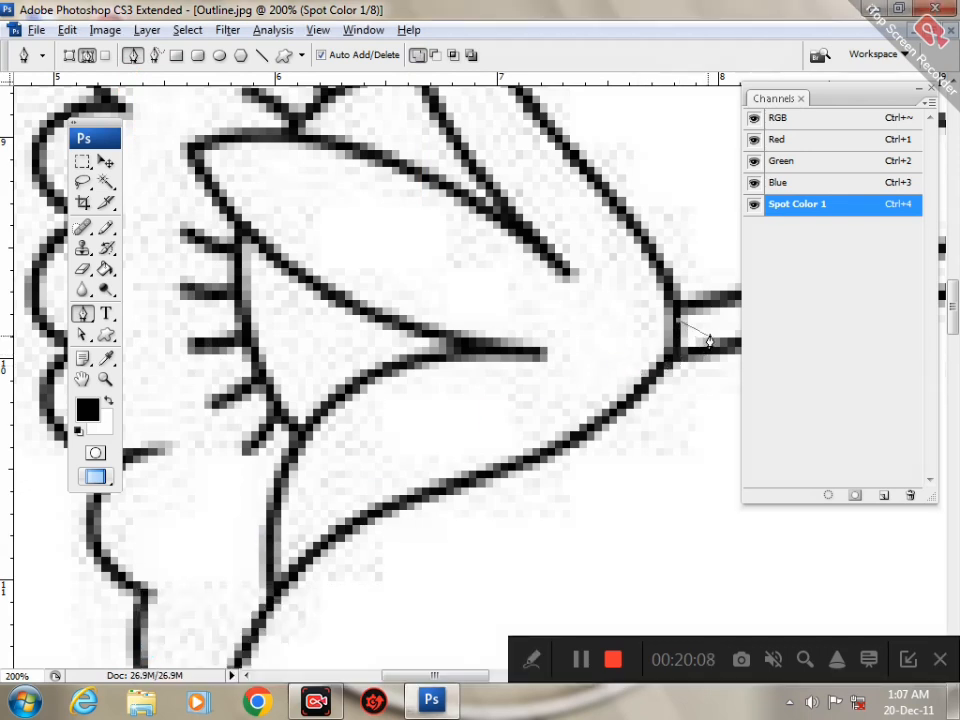
pyautogui.press('`')
pyautogui.press('`')
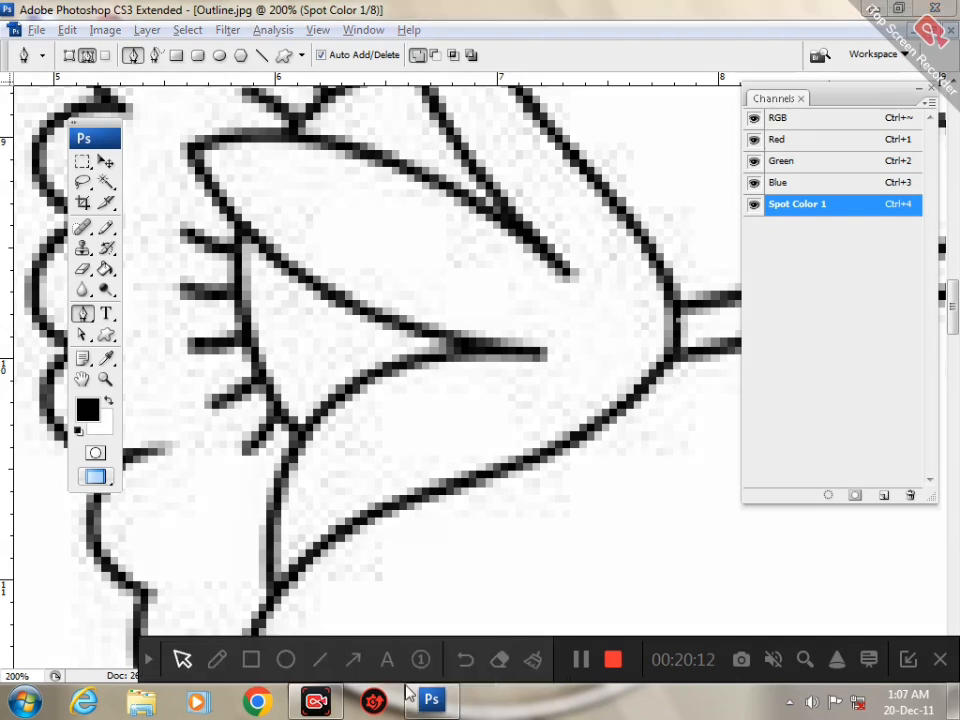
pyautogui.click(352, 660)
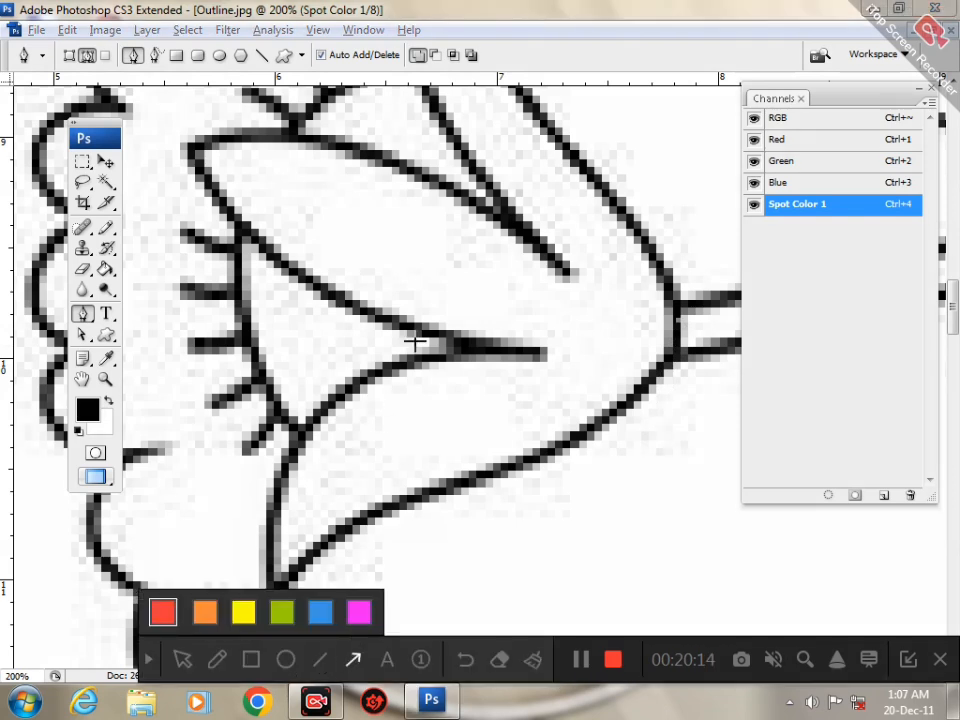
pyautogui.moveTo(377, 283); pyautogui.dragTo(668, 318)
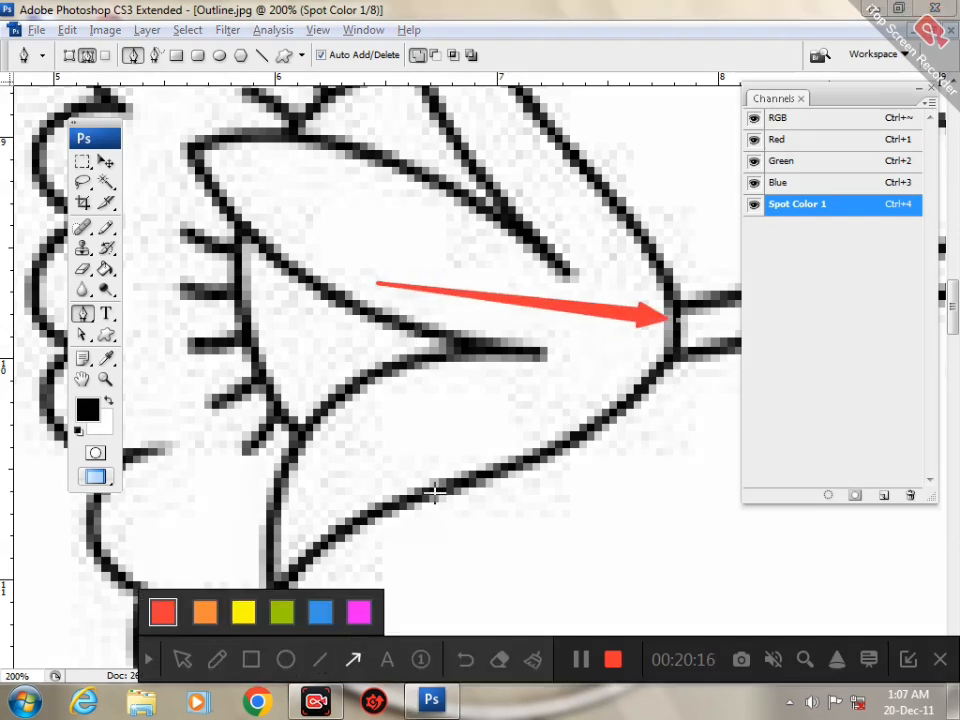
pyautogui.click(147, 660)
pyautogui.click(418, 505)
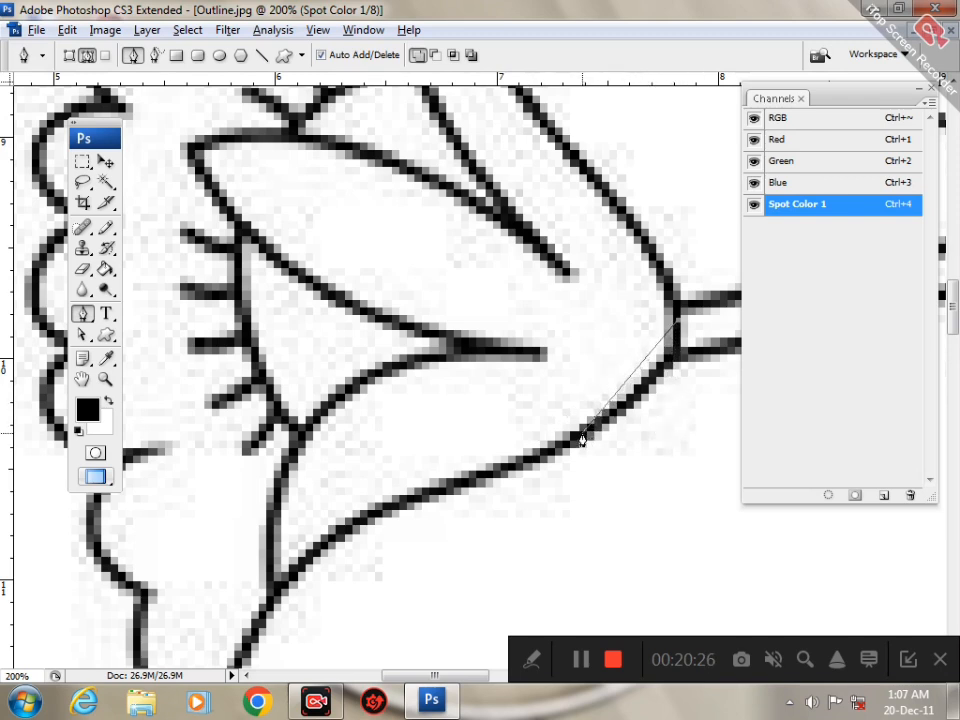
pyautogui.moveTo(583, 437); pyautogui.dragTo(545, 455)
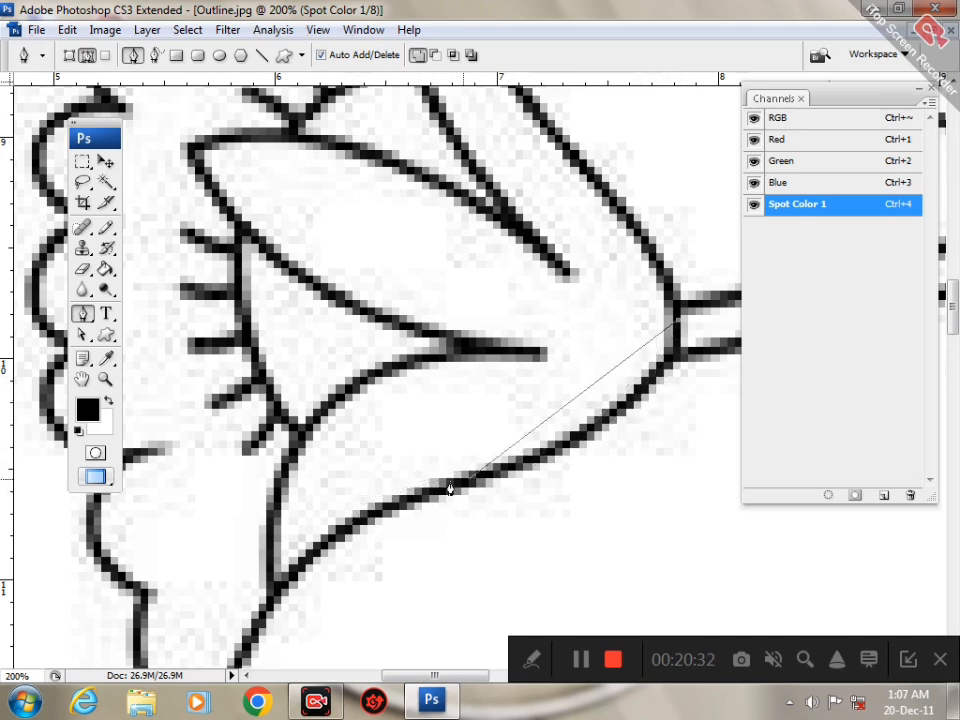
pyautogui.click(570, 455)
pyautogui.click(531, 659)
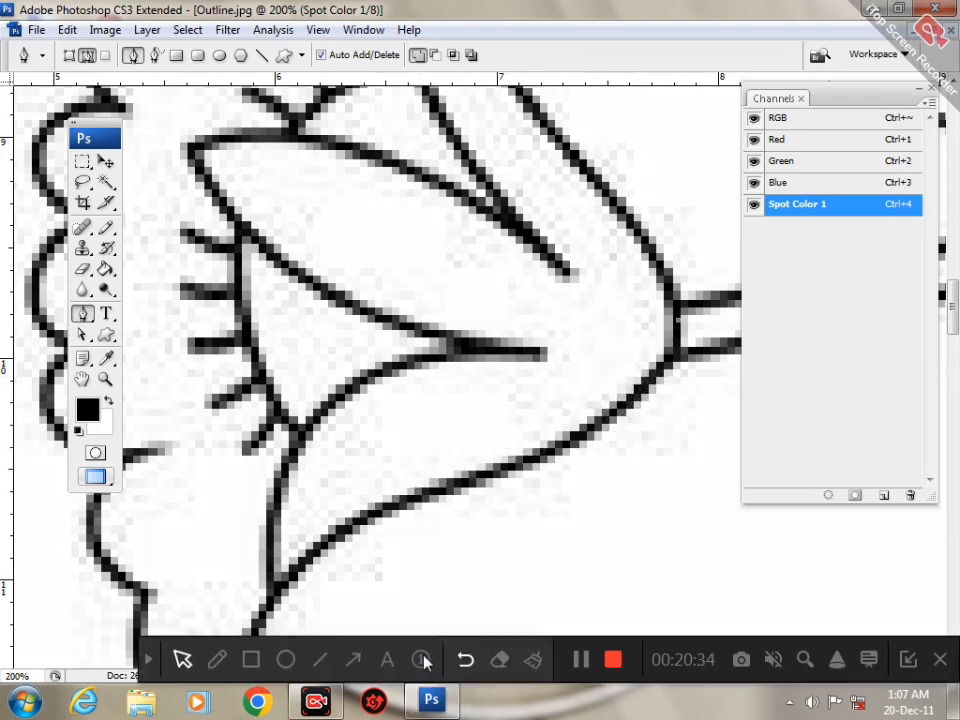
pyautogui.click(352, 659)
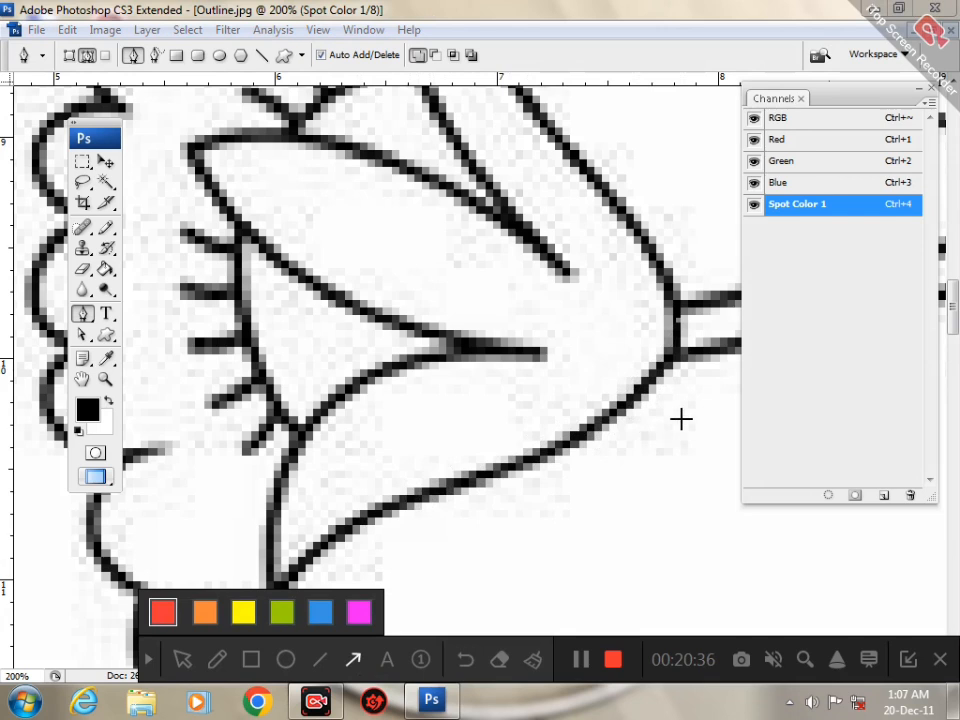
pyautogui.moveTo(681, 418); pyautogui.dragTo(476, 512)
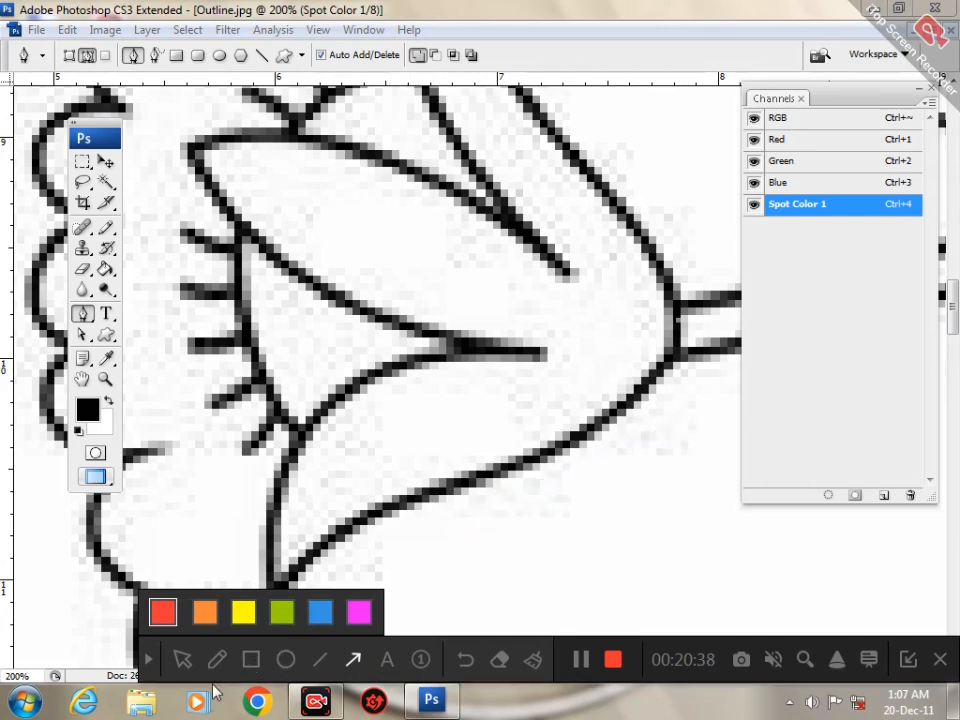
pyautogui.click(147, 663)
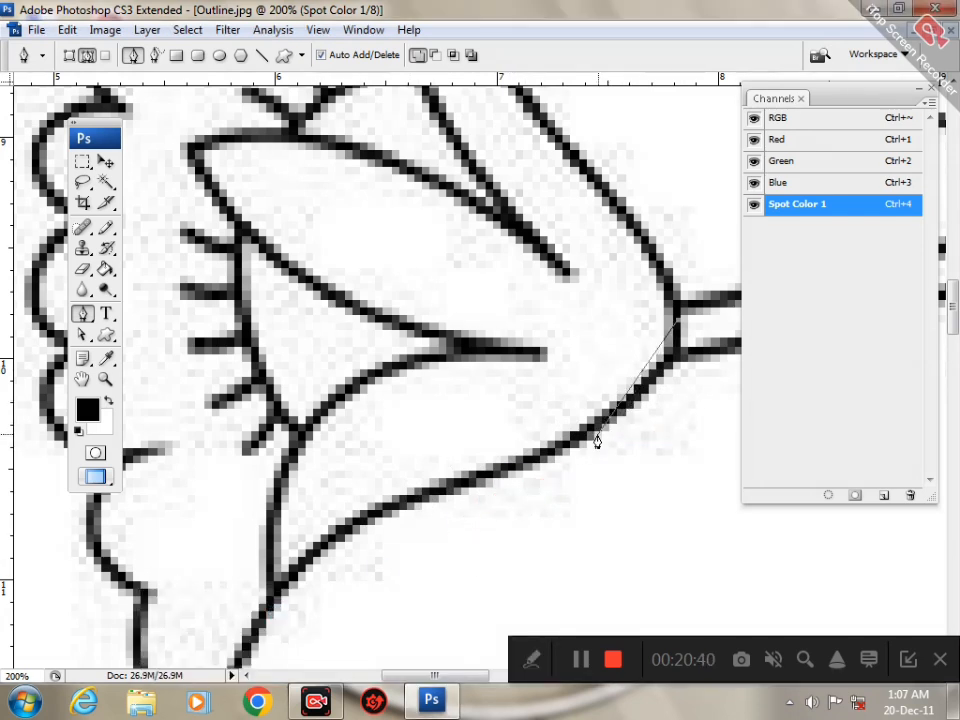
# Step: Trace the flower's lower outer edge with curved path segments from the stem joint to the lower tip, adjusting the handles to the line
pyautogui.moveTo(515, 478); pyautogui.dragTo(487, 485)
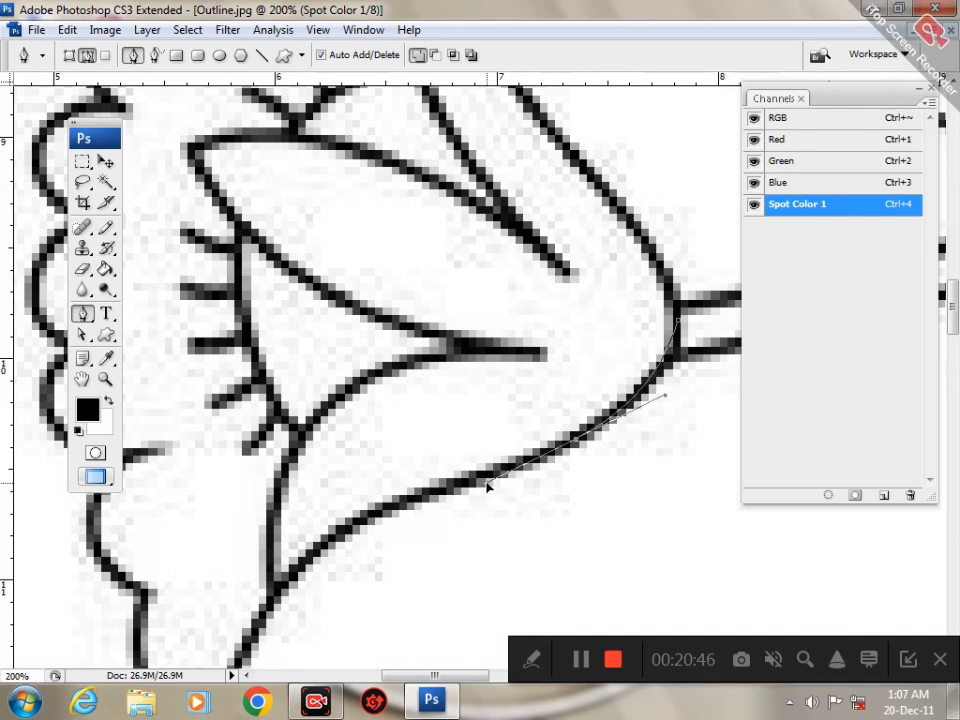
pyautogui.moveTo(487, 485); pyautogui.dragTo(364, 545)
pyautogui.hotkey('ctrl', '4')
pyautogui.hotkey('ctrl', '`')
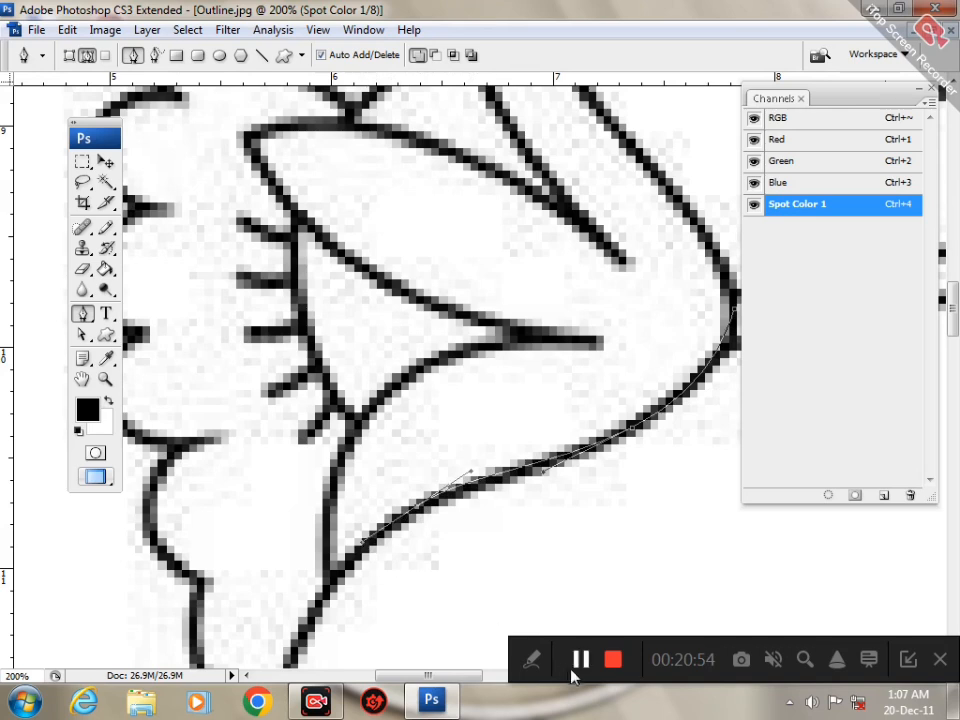
pyautogui.click(532, 659)
pyautogui.click(354, 659)
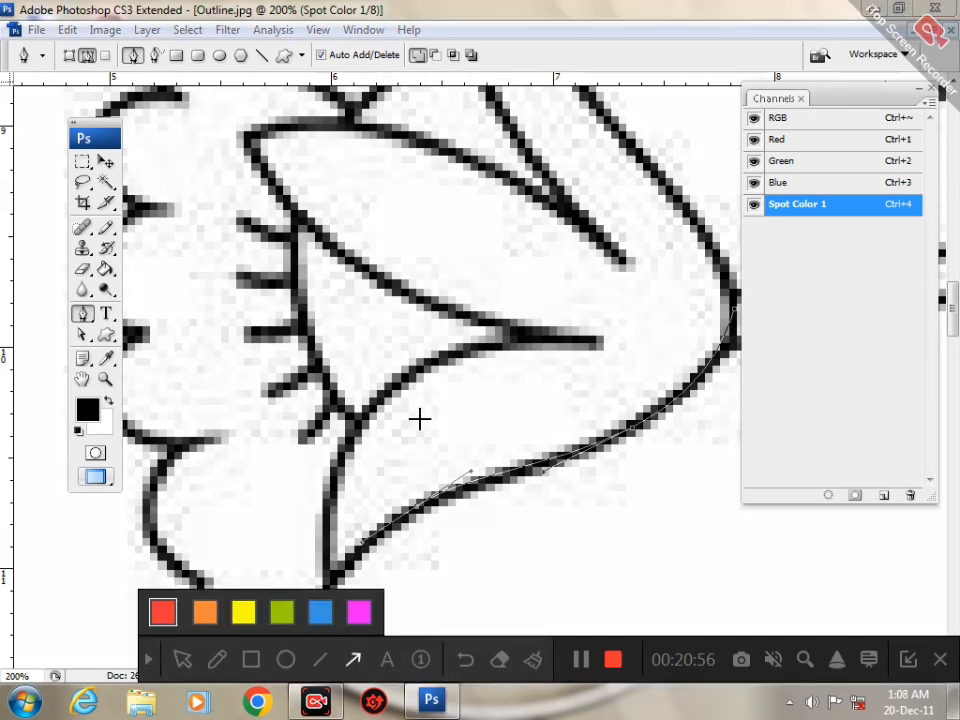
pyautogui.moveTo(401, 425); pyautogui.dragTo(304, 567)
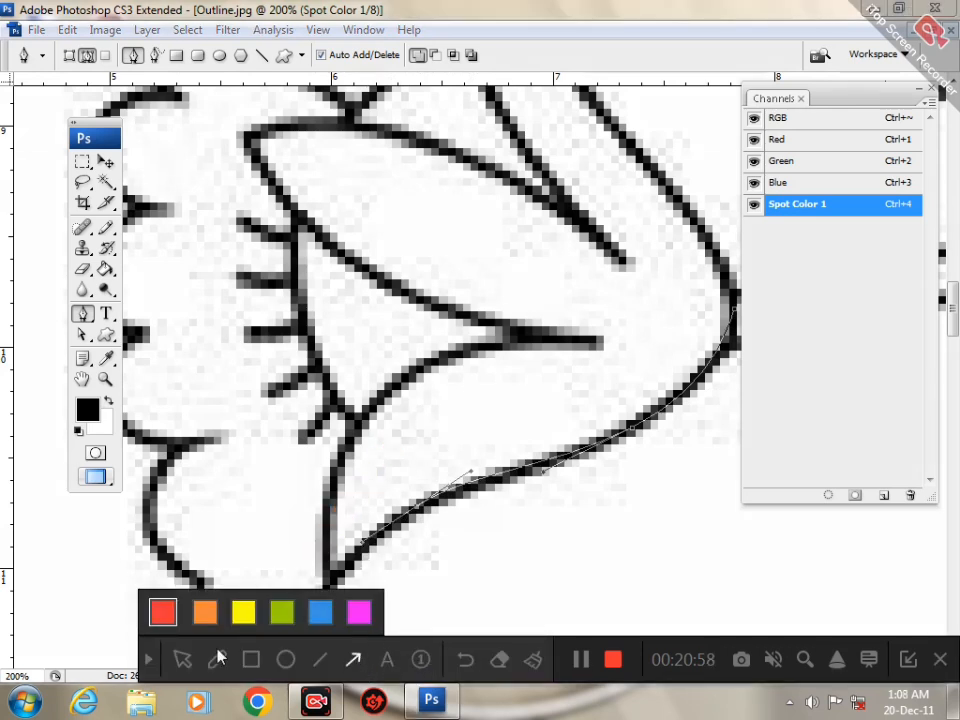
pyautogui.click(149, 660)
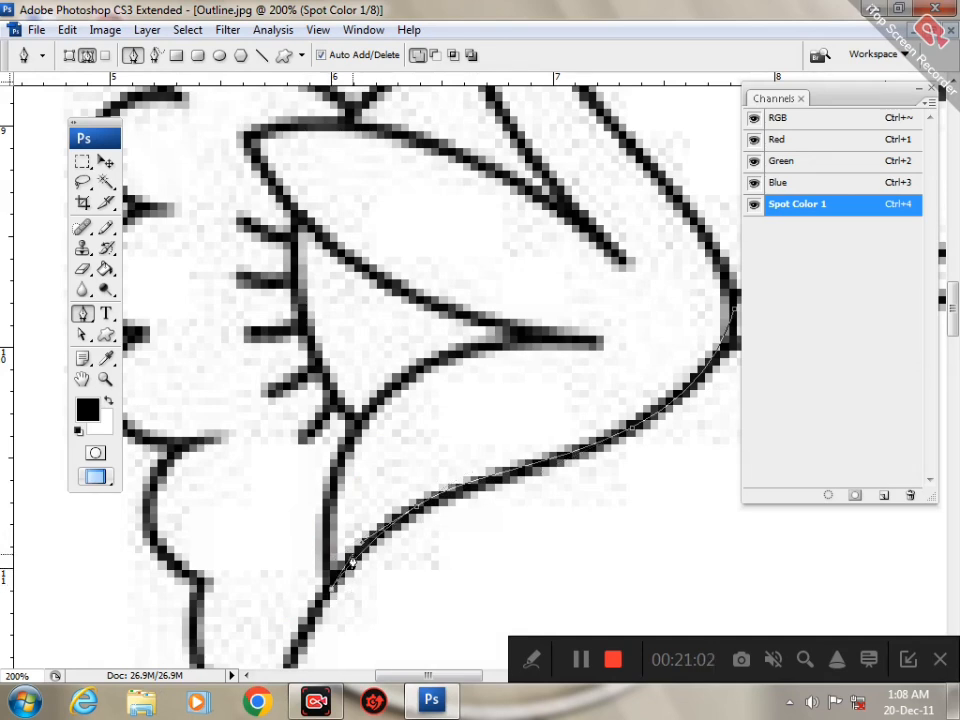
pyautogui.click(364, 543)
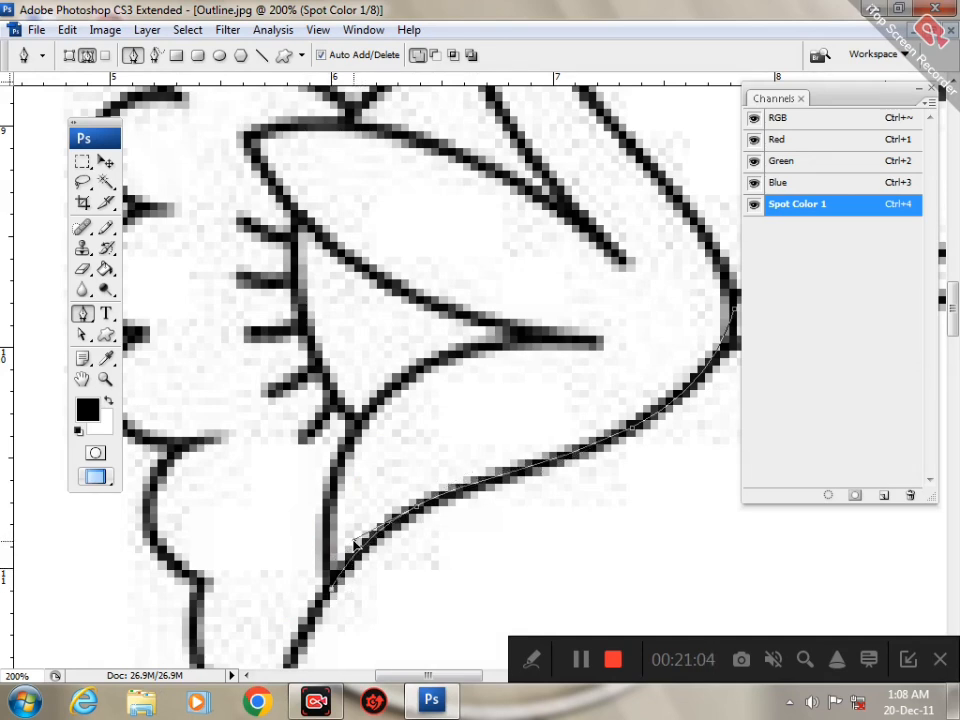
pyautogui.hotkey('ctrl', '4')
pyautogui.hotkey('ctrl', '`')
# Step: Continue the path along the inner curve from the lower tip up to the notch below the middle petal, removing the notch point's outgoing handle
pyautogui.moveTo(346, 551); pyautogui.dragTo(387, 368)
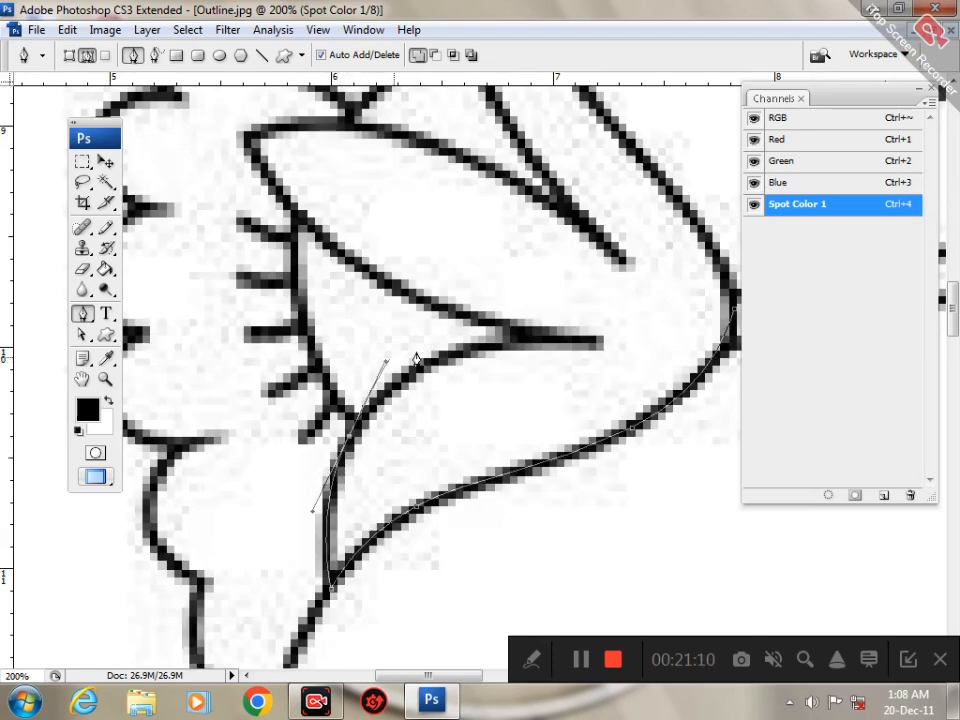
pyautogui.moveTo(553, 343); pyautogui.dragTo(642, 346)
pyautogui.hotkey('ctrl', '4')
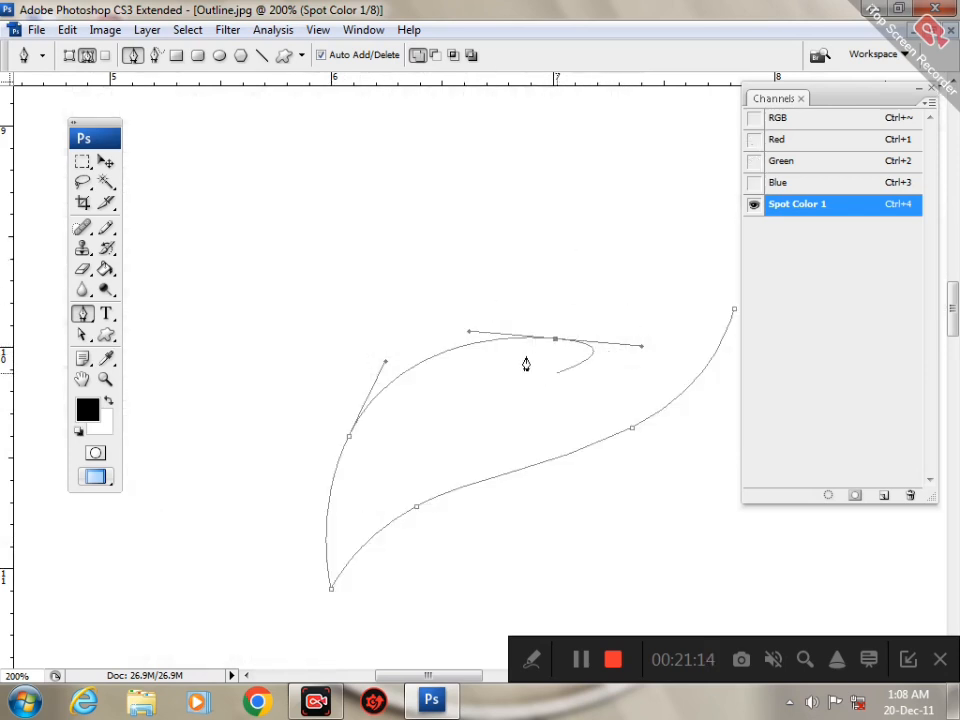
pyautogui.press('`')
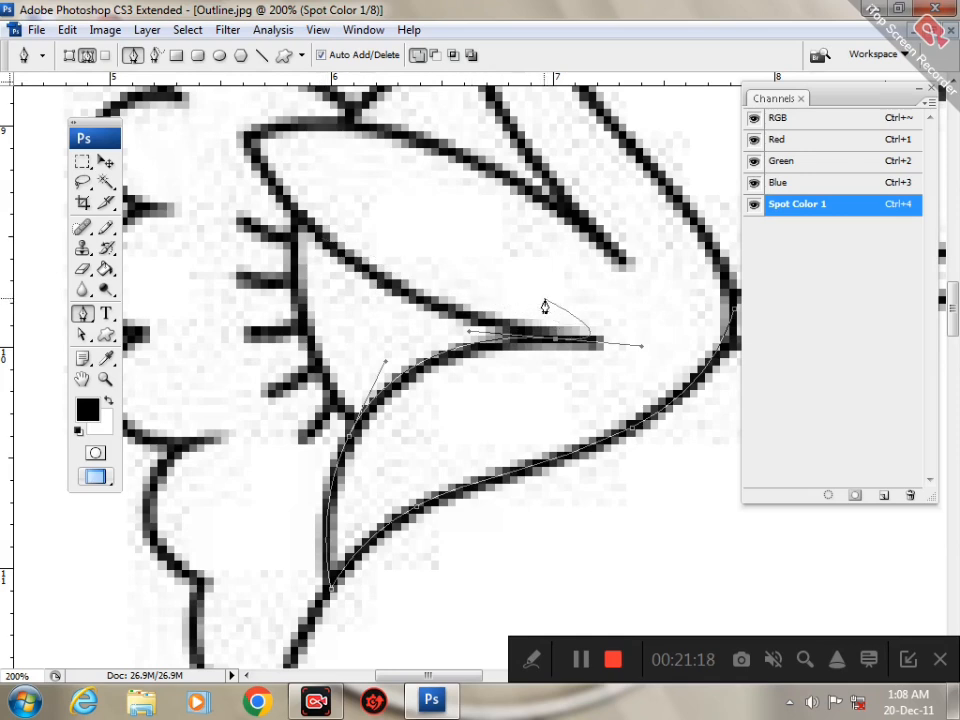
pyautogui.hotkey('ctrl', '4')
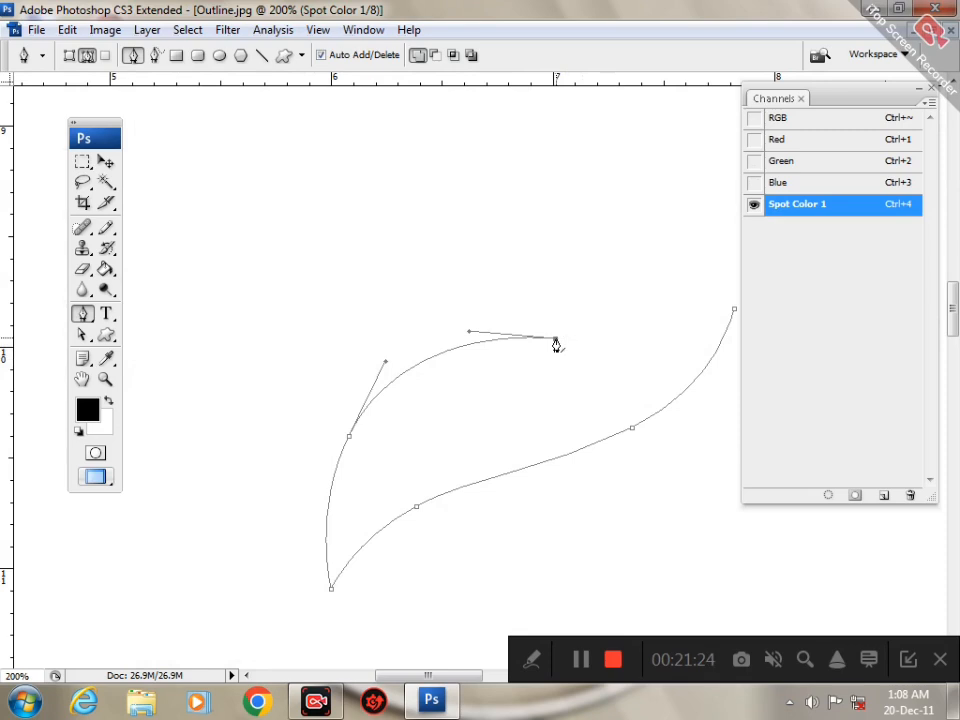
pyautogui.hotkey('ctrl', '`')
# Step: Trace the middle petal's lower edge from the notch to its pointed end and adjust the curve handle to fit the line
pyautogui.moveTo(366, 294); pyautogui.dragTo(421, 332)
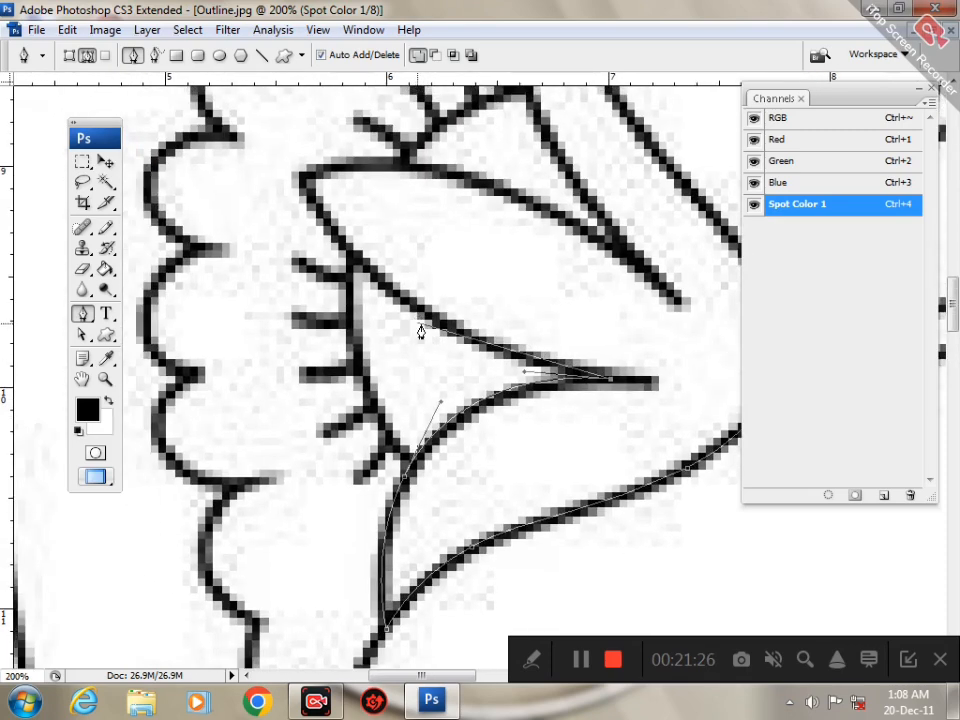
pyautogui.hotkey('ctrl', '4')
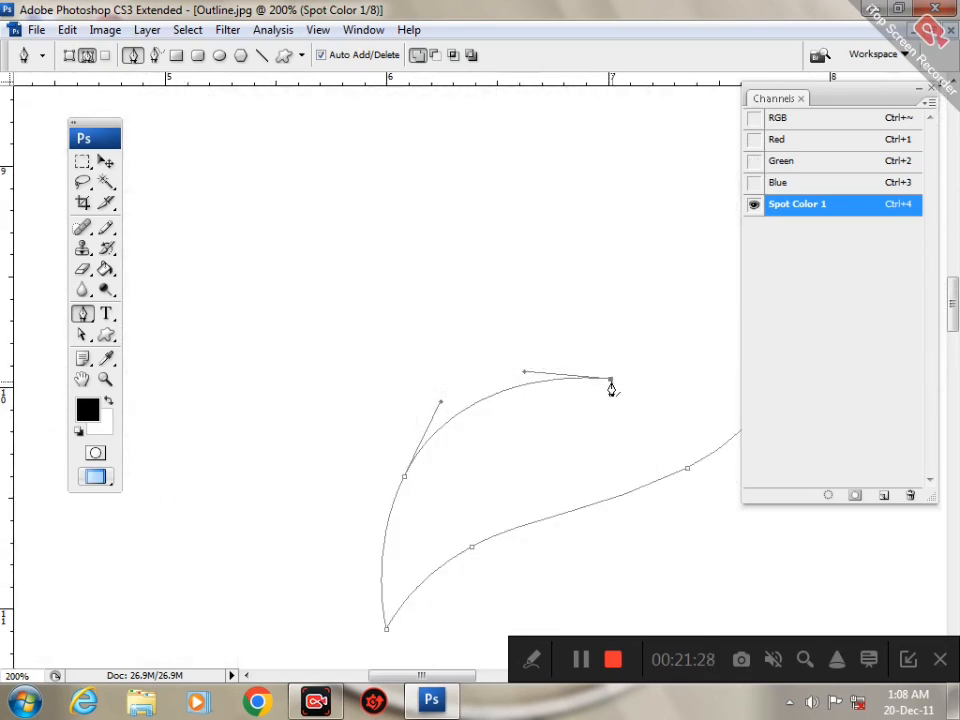
pyautogui.hotkey('ctrl', '`')
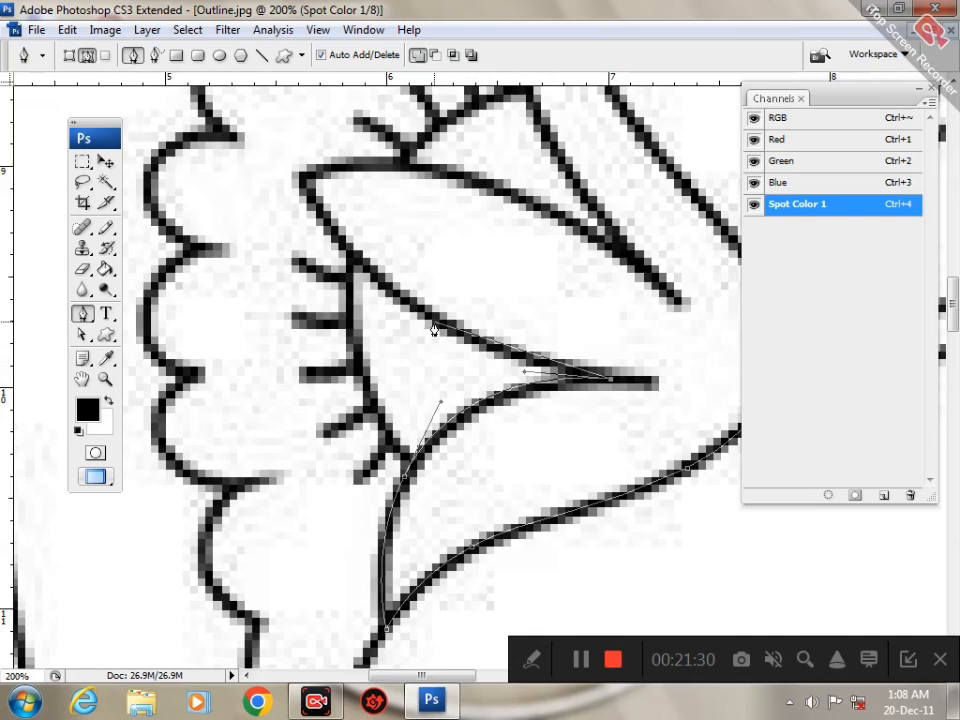
pyautogui.moveTo(433, 321); pyautogui.dragTo(358, 270)
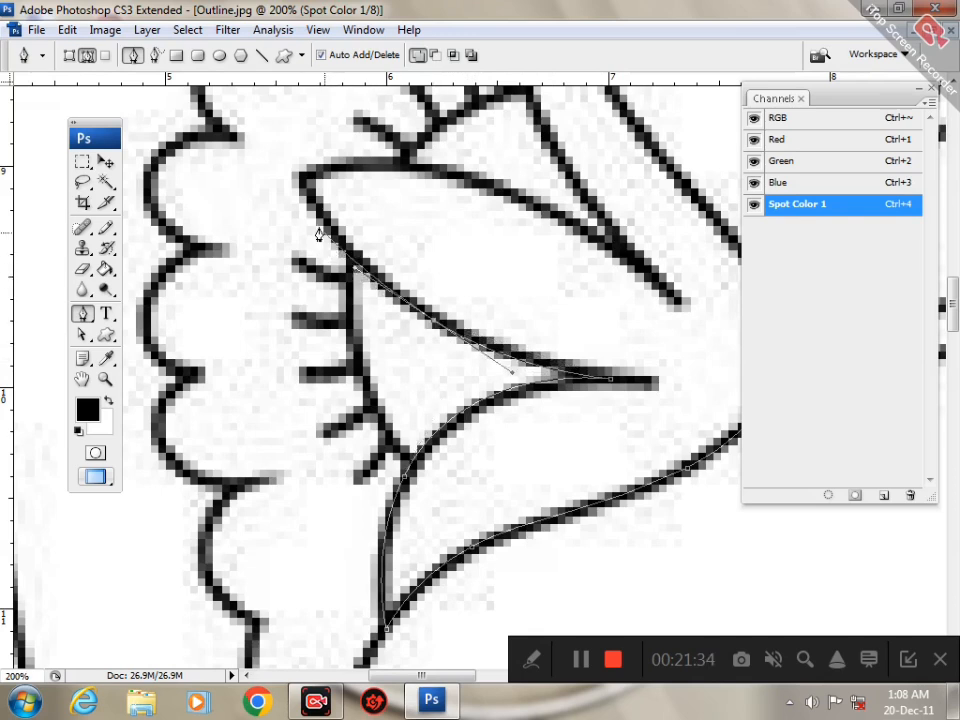
pyautogui.click(301, 173)
pyautogui.press('`')
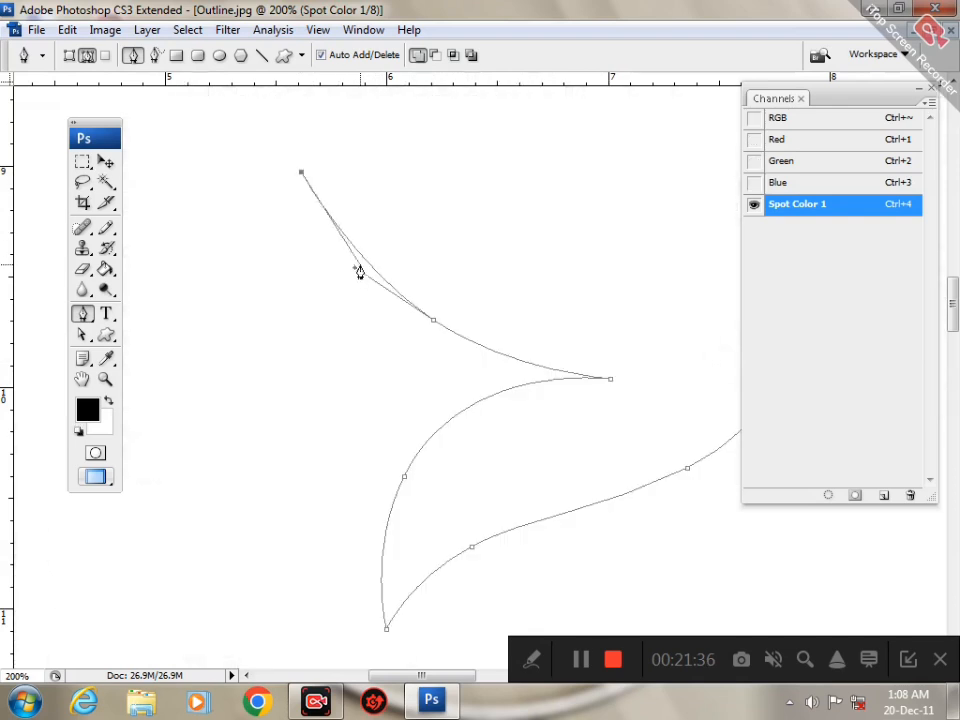
pyautogui.moveTo(355, 268); pyautogui.dragTo(340, 264)
pyautogui.press('`')
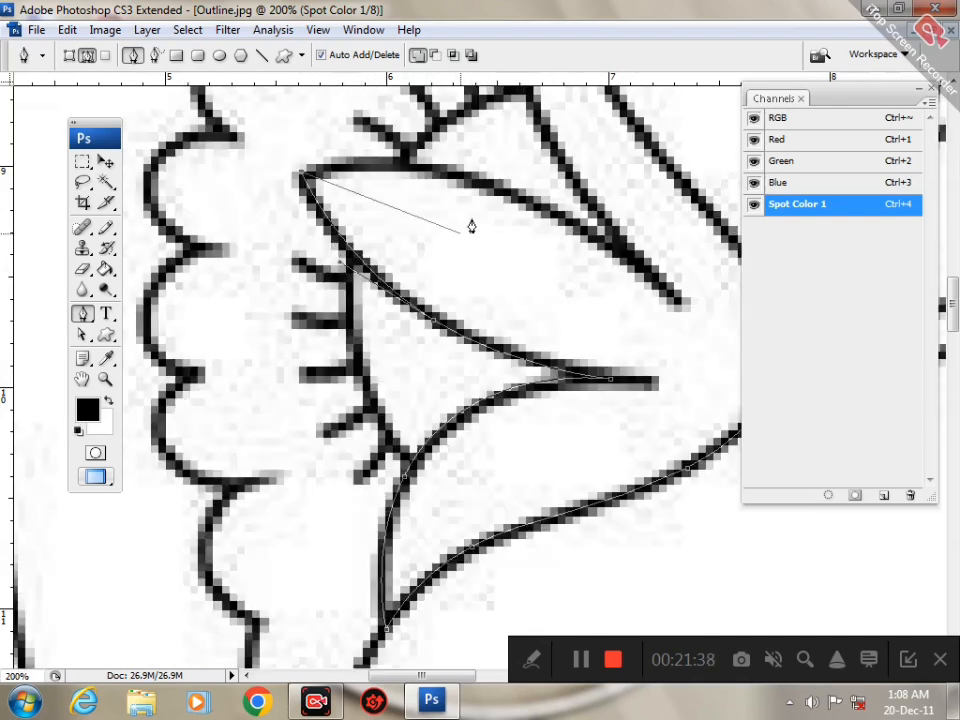
# Step: Extend the path along the middle petal's upper edge to its inner end and up the inner edge of the narrow upper petal to its tip
pyautogui.moveTo(504, 189); pyautogui.dragTo(516, 349)
pyautogui.click(609, 301)
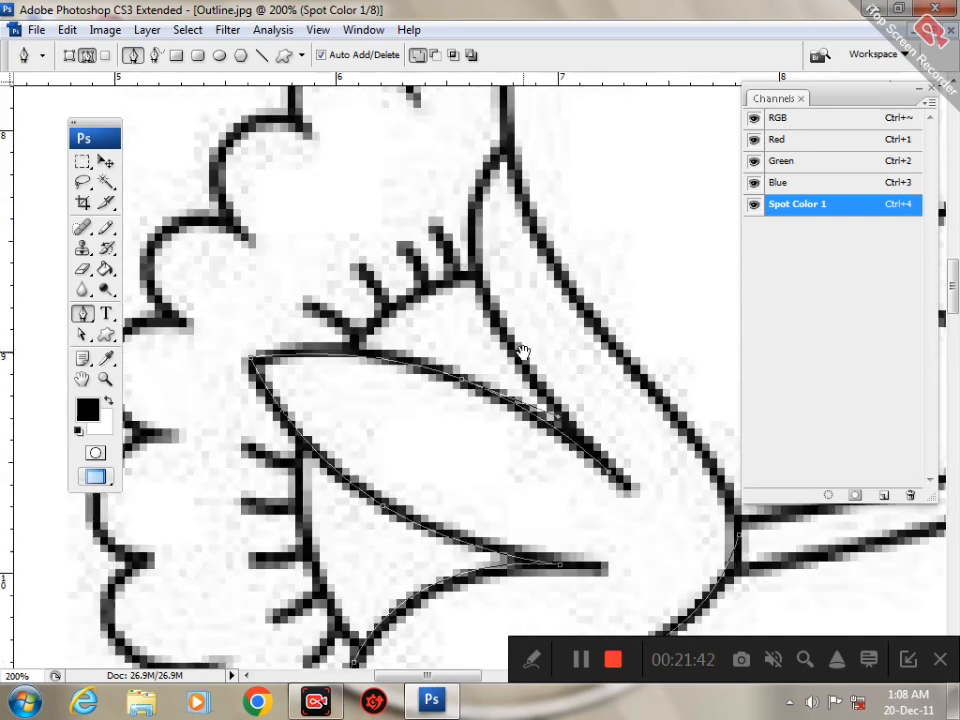
pyautogui.moveTo(460, 257)
pyautogui.mouseDown()
pyautogui.moveTo(439, 296)
pyautogui.moveTo(538, 261)
pyautogui.moveTo(473, 264)
pyautogui.moveTo(453, 241)
pyautogui.mouseUp()
pyautogui.moveTo(506, 146); pyautogui.dragTo(512, 241)
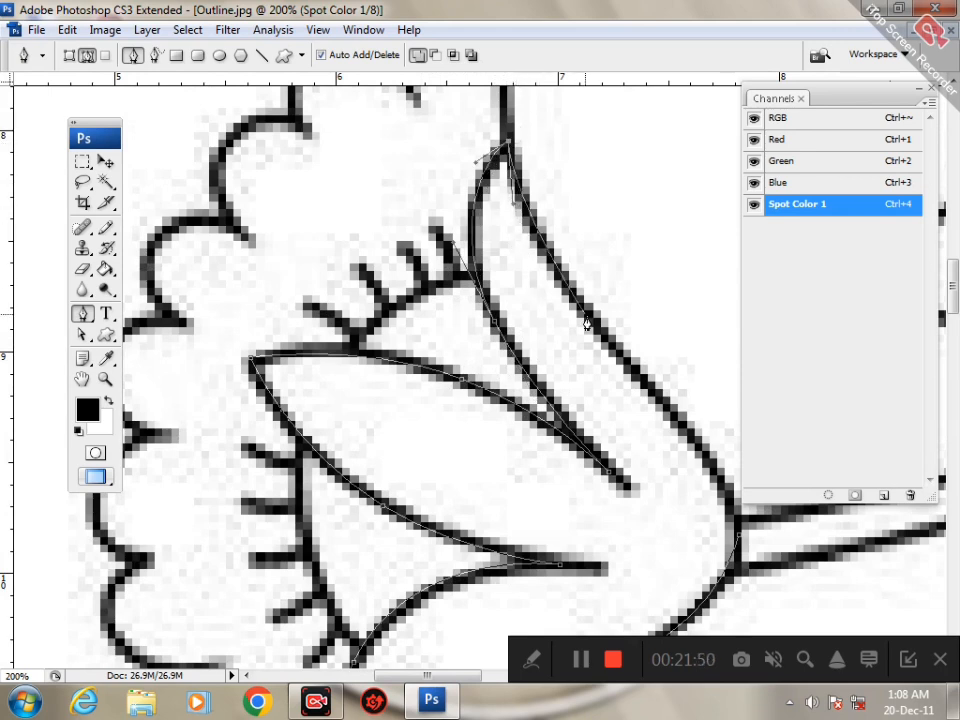
# Step: Fit the curved anchor point at the narrow upper petal's tip so the inner edge segment follows the drawn line
pyautogui.press('`')
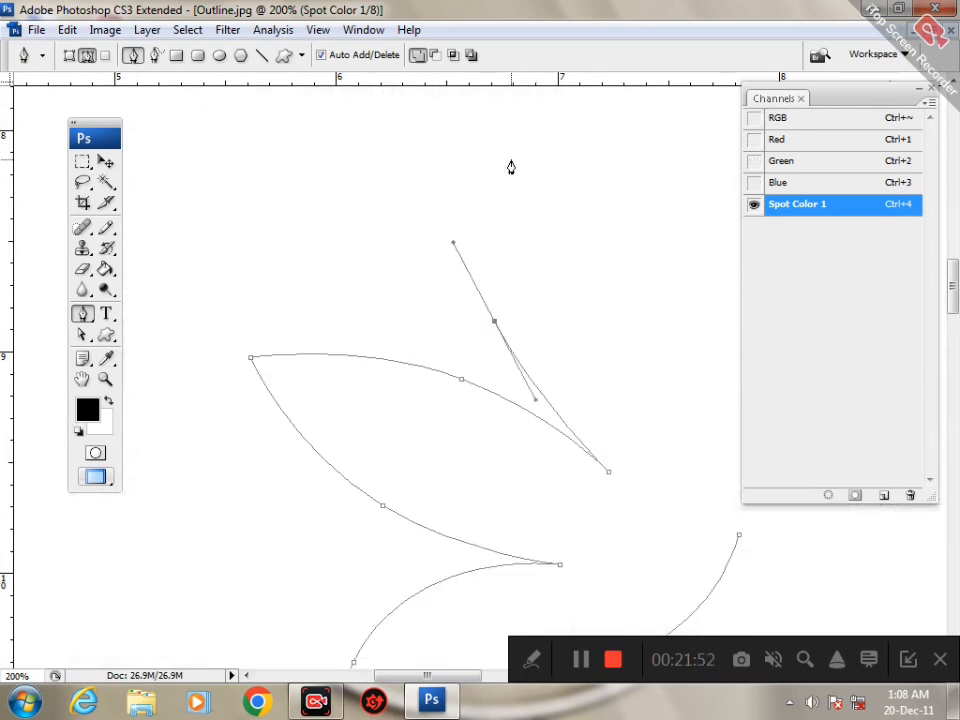
pyautogui.press('`')
pyautogui.moveTo(508, 143); pyautogui.dragTo(545, 148)
pyautogui.scroll(3, 542, 120)
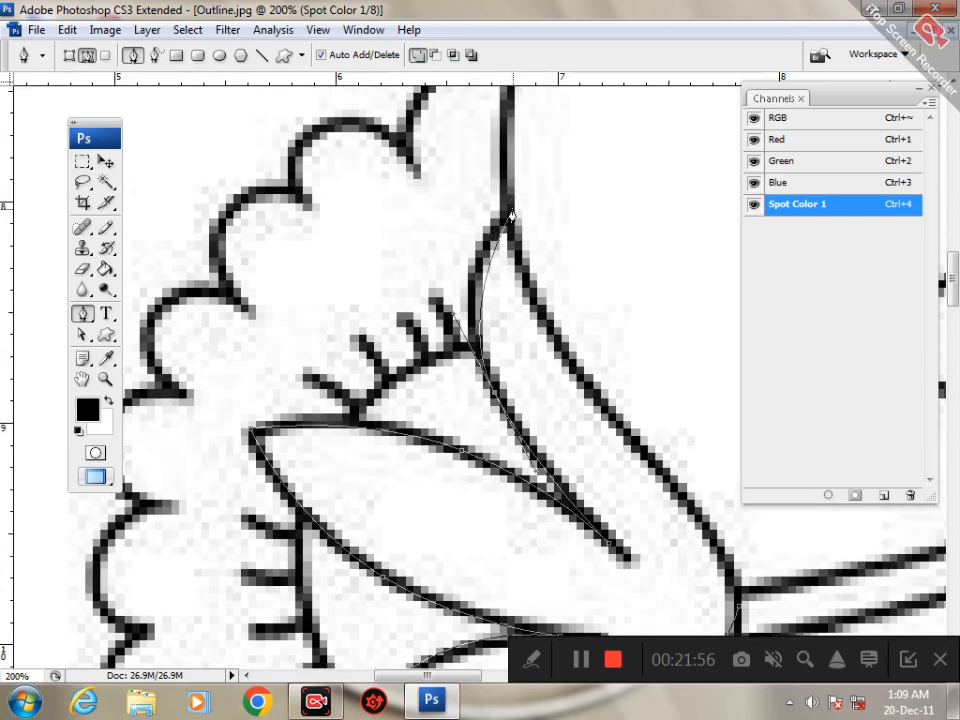
pyautogui.moveTo(510, 210)
pyautogui.mouseDown()
pyautogui.moveTo(568, 182)
pyautogui.moveTo(486, 205)
pyautogui.moveTo(431, 195)
pyautogui.moveTo(508, 208)
pyautogui.mouseUp()
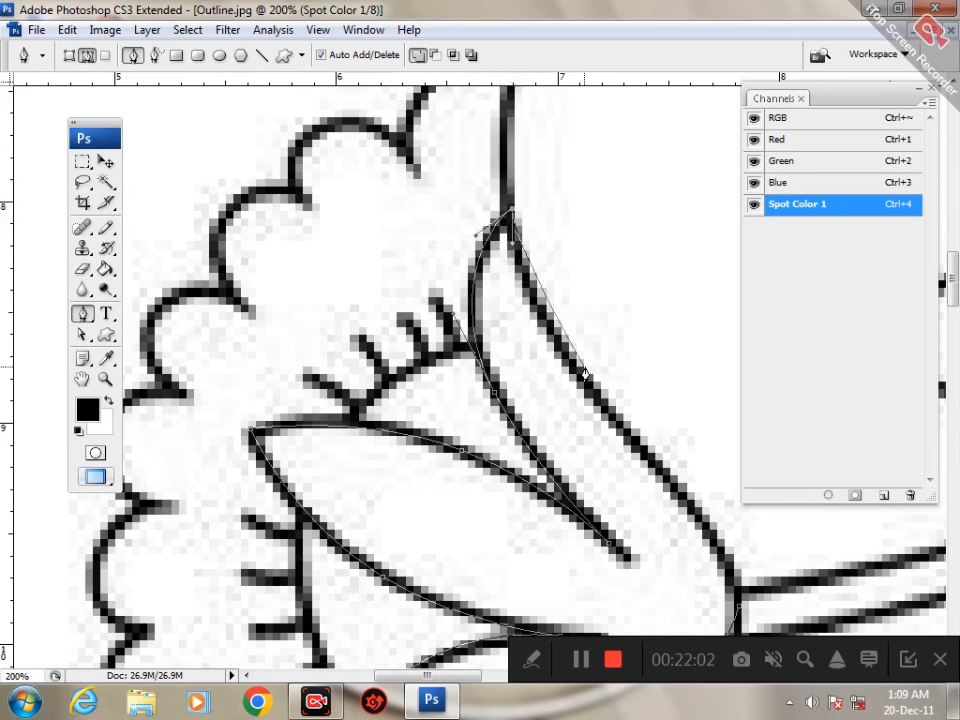
# Step: Trace the flower's outer edge from the upper petal down to the stem joint and close the path at its starting point
pyautogui.click(652, 466)
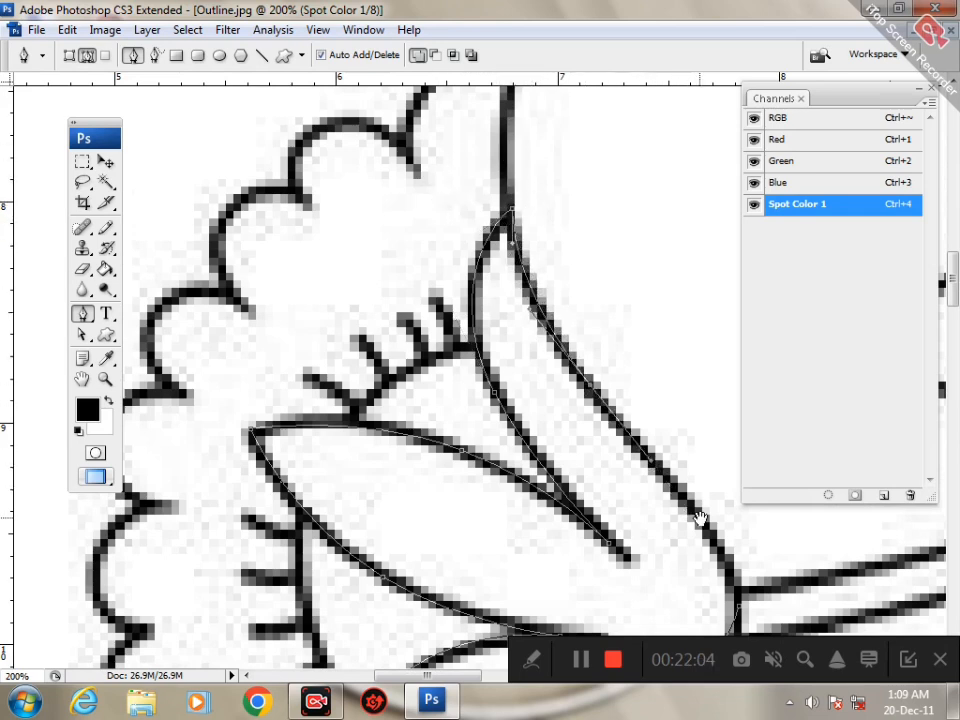
pyautogui.moveTo(703, 523); pyautogui.dragTo(605, 339)
pyautogui.click(641, 422)
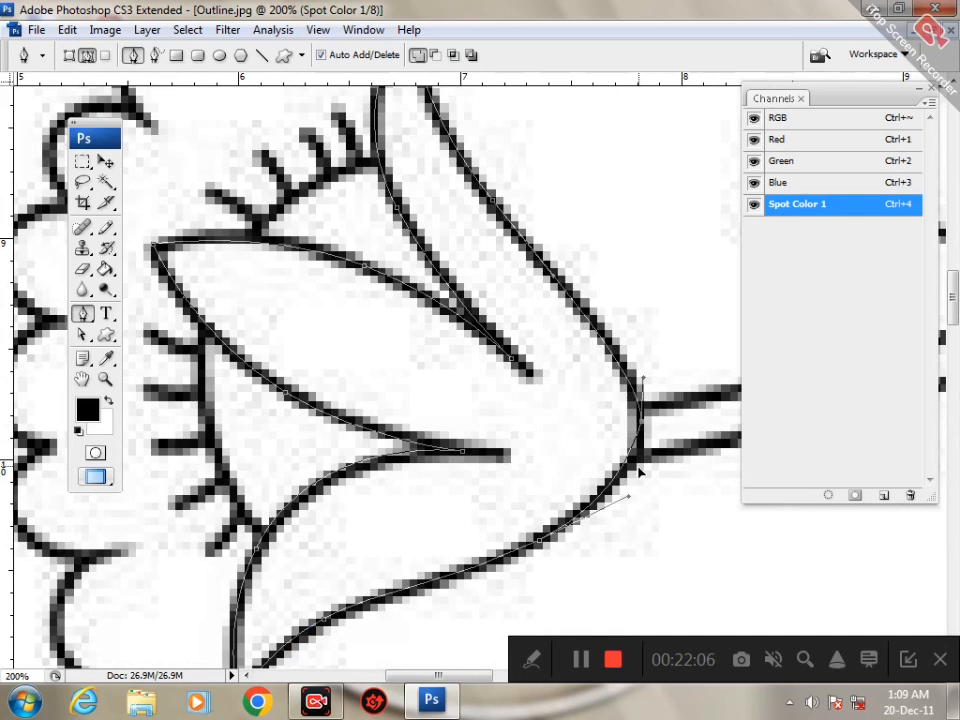
# Step: Show only the Spot Color 1 channel and examine the closed flower path from its lower tip to its upper tip
pyautogui.hotkey('ctrl', '4')
pyautogui.moveTo(573, 447); pyautogui.dragTo(658, 490)
pyautogui.keyDown('ctrl'); pyautogui.click(505, 443); pyautogui.keyUp('ctrl')
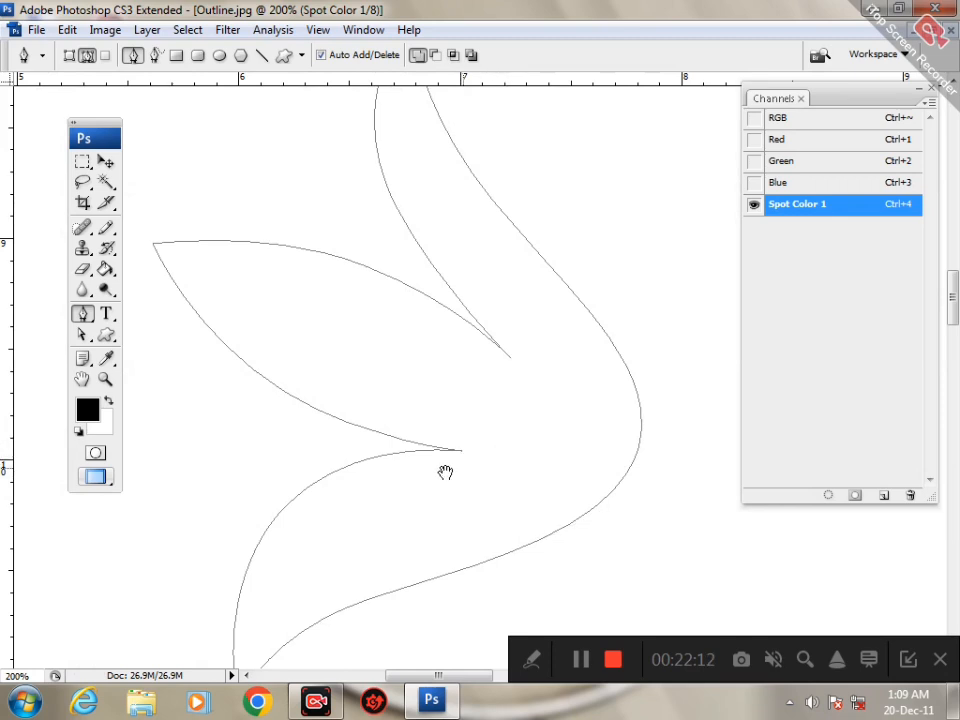
pyautogui.moveTo(446, 471); pyautogui.dragTo(585, 392)
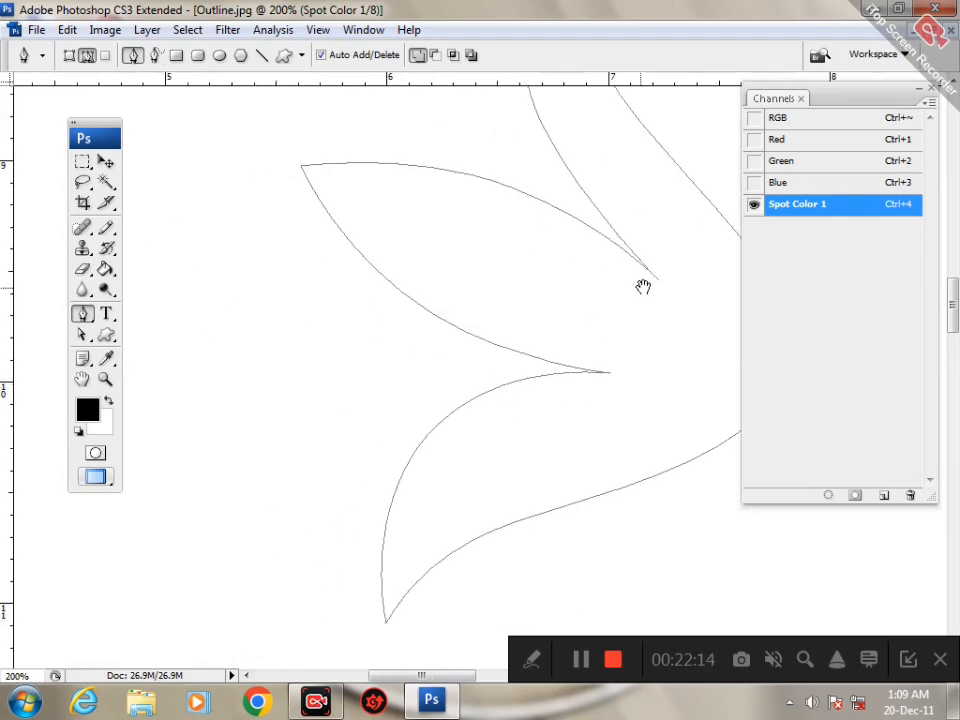
pyautogui.moveTo(643, 285); pyautogui.dragTo(552, 440)
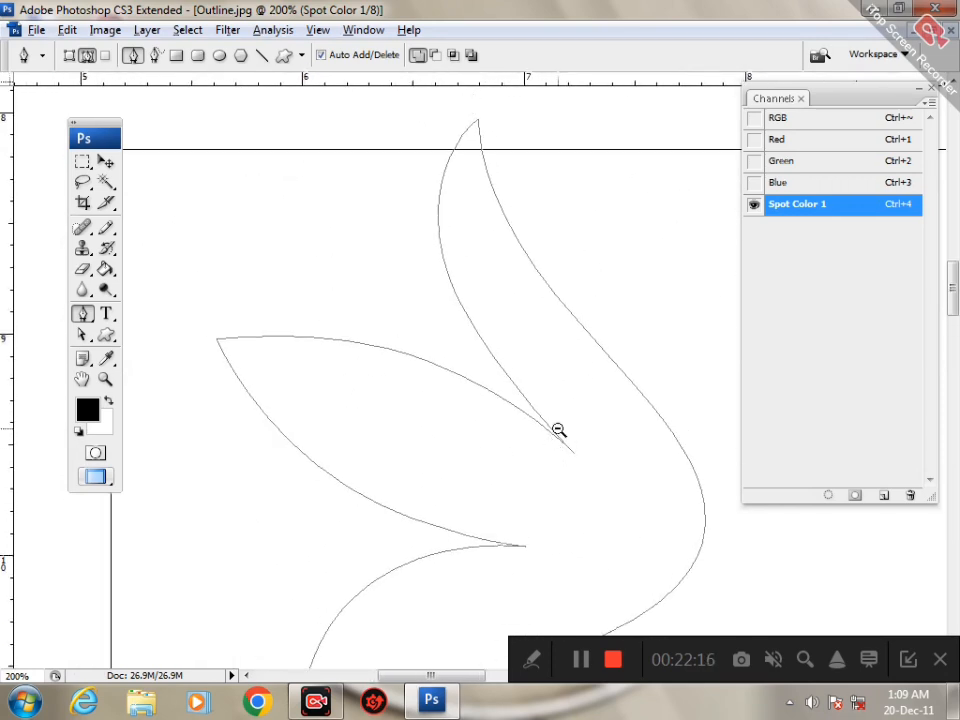
pyautogui.hotkey('ctrl', '-')
# Step: Select all anchor points of the flower path and stroke the path with the Pencil, leaving Simulate Pressure off
pyautogui.moveTo(259, 180); pyautogui.dragTo(666, 585)
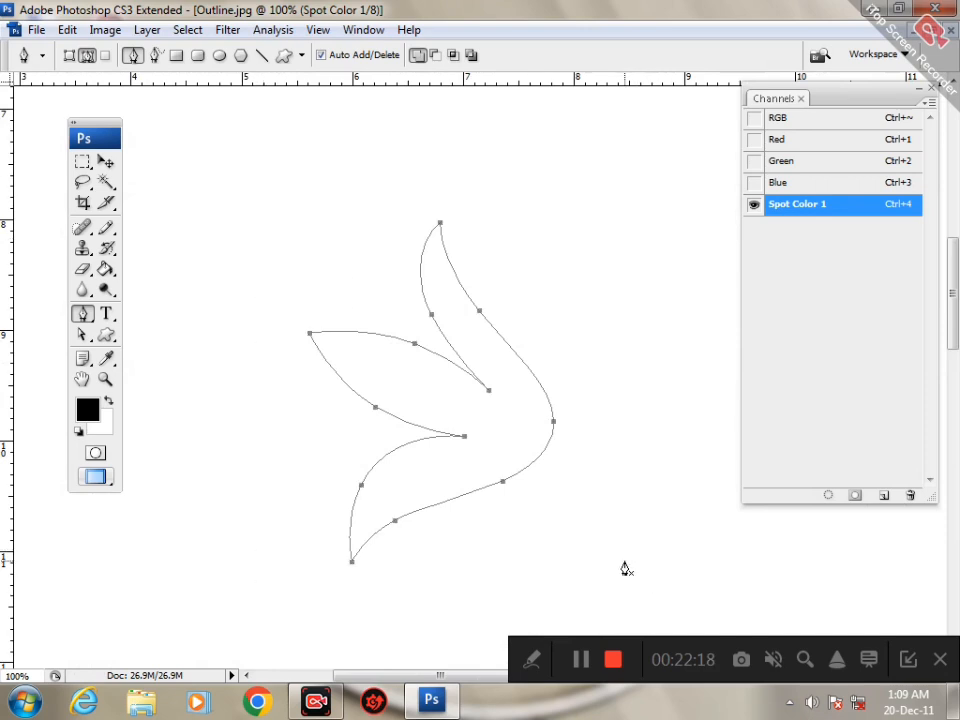
pyautogui.rightClick(563, 370)
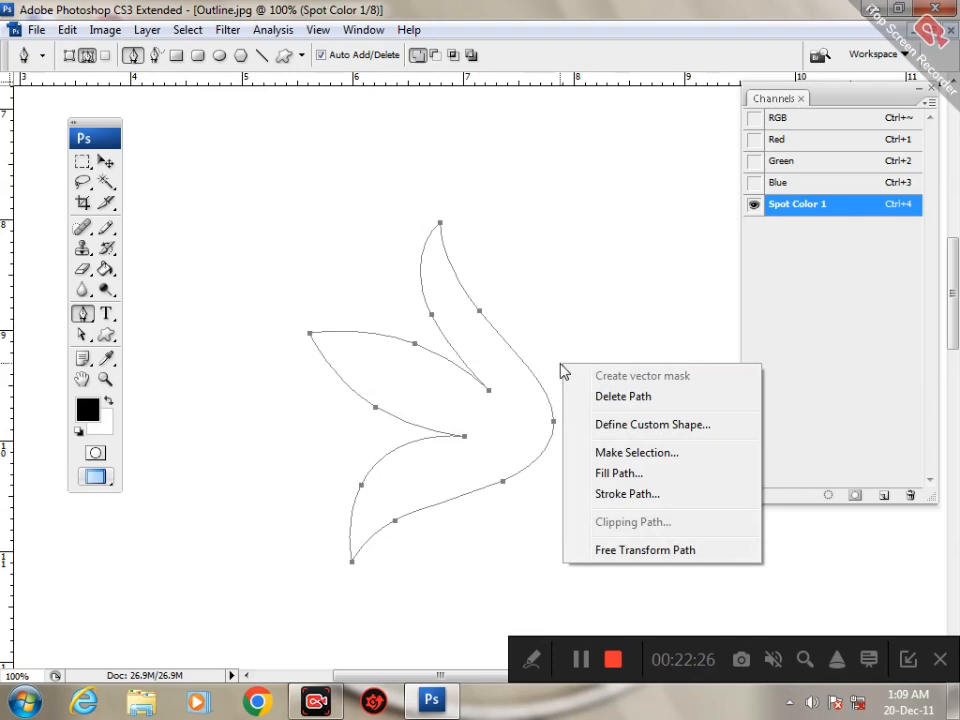
pyautogui.click(633, 505)
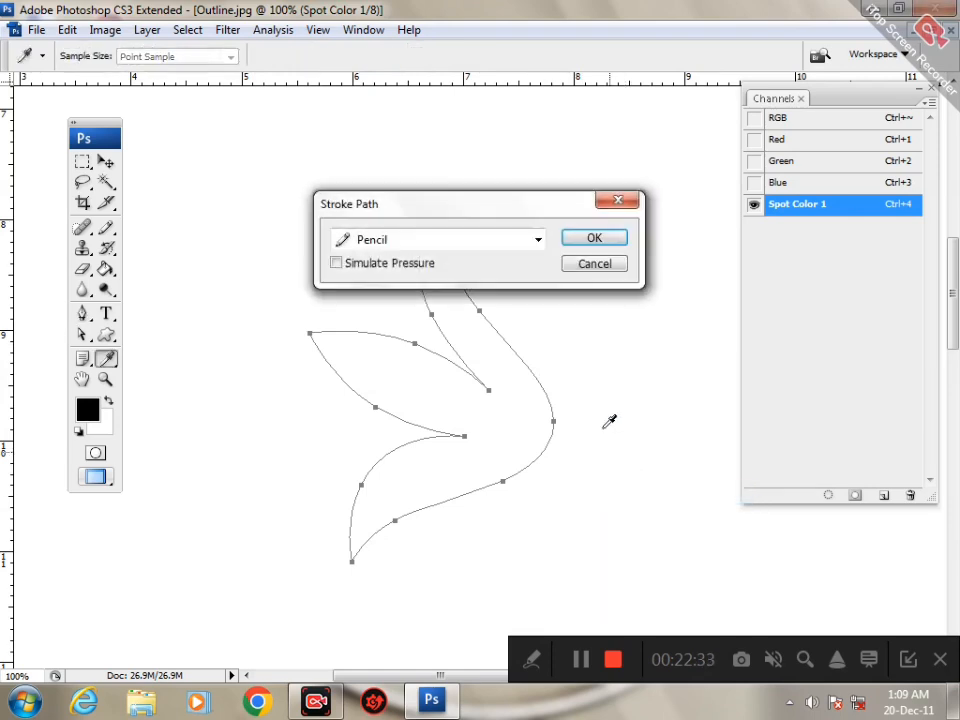
pyautogui.click(591, 241)
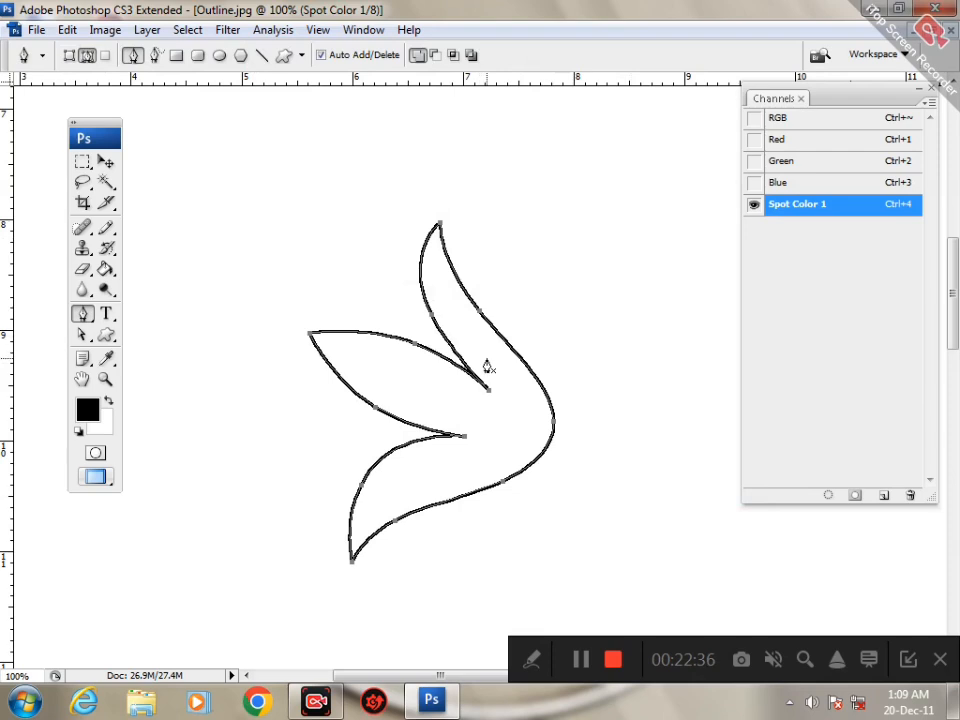
# Step: Compare the stroked outline with the drawing by overlaying the RGB channels and toggling the Spot Color 1 channel's visibility
pyautogui.moveTo(414, 225); pyautogui.dragTo(495, 493)
pyautogui.press('`')
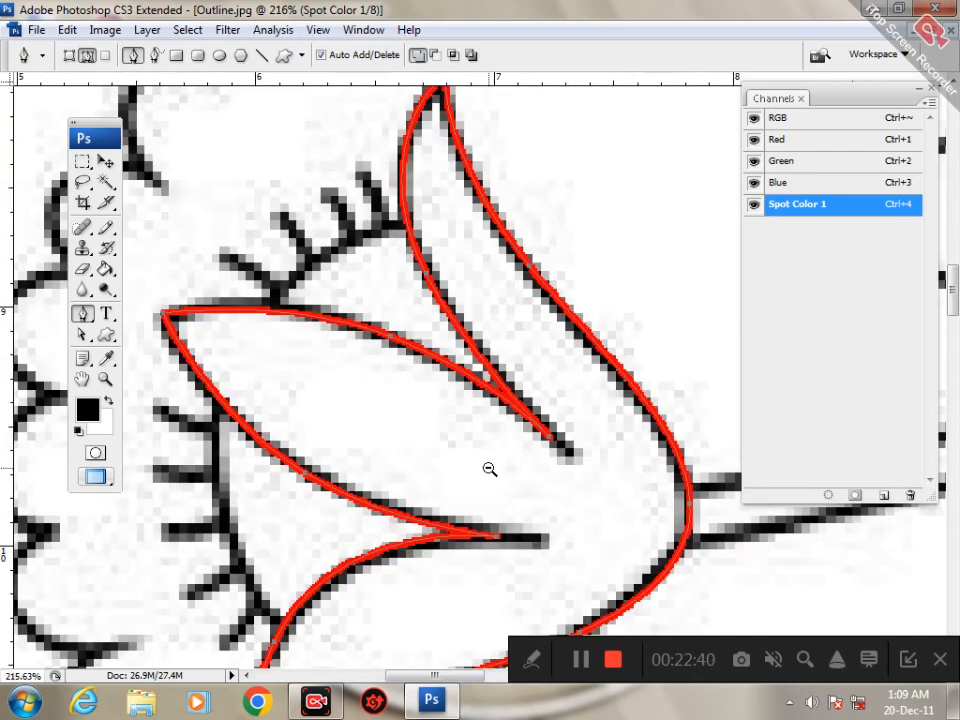
pyautogui.keyDown('alt'); pyautogui.click(489, 468); pyautogui.keyUp('alt')
pyautogui.scroll(-2, 480, 450)
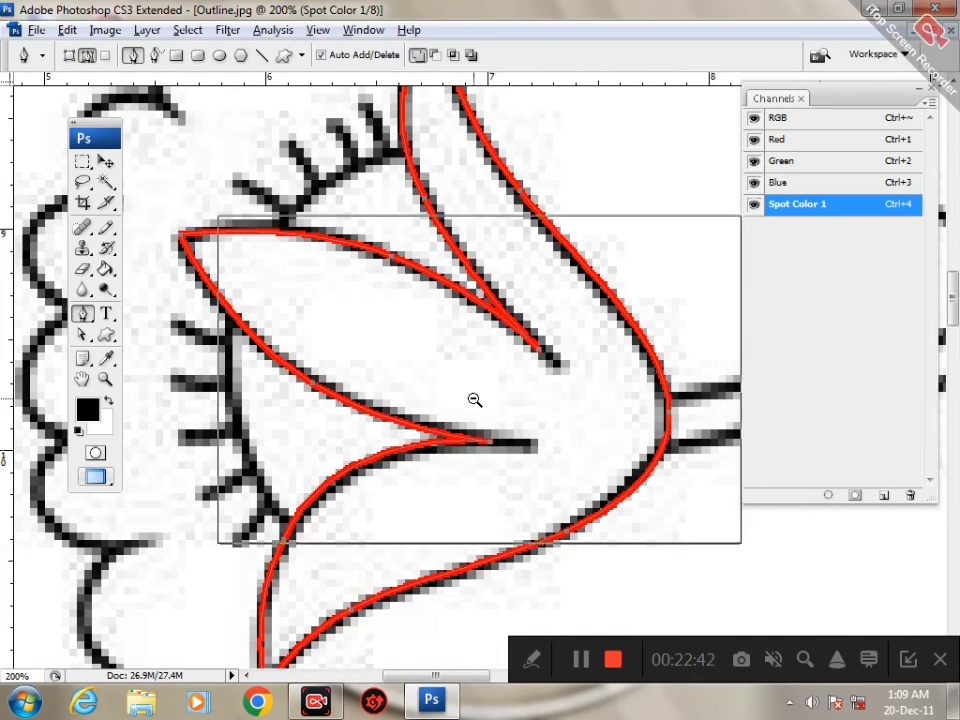
pyautogui.keyDown('alt'); pyautogui.click(476, 399); pyautogui.keyUp('alt')
pyautogui.press('`')
pyautogui.press('`')
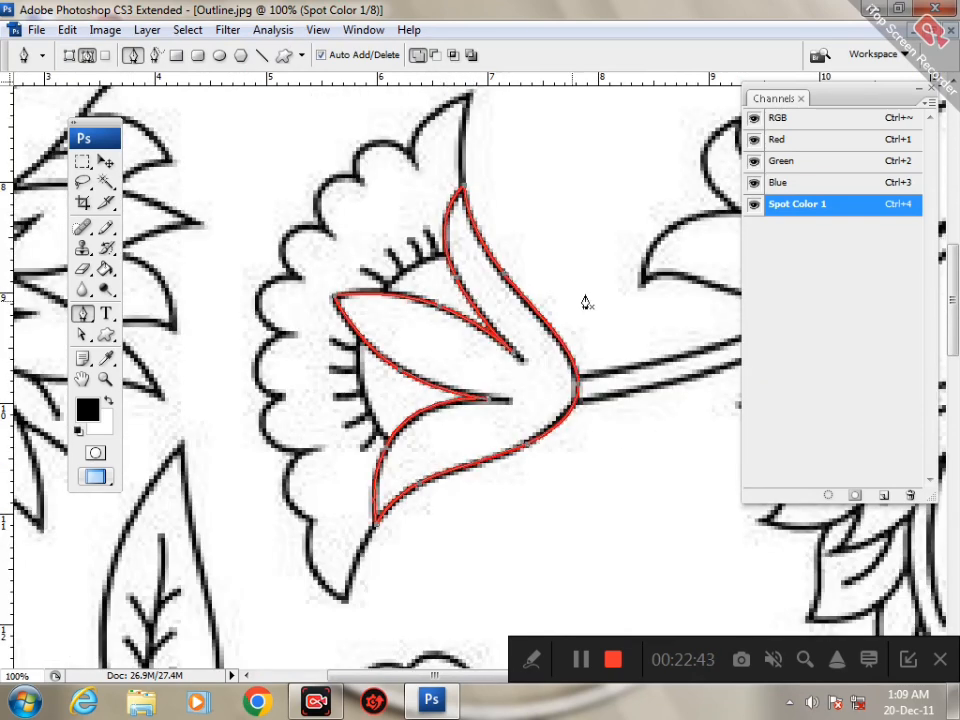
pyautogui.click(749, 210)
pyautogui.click(749, 210)
pyautogui.click(749, 210)
pyautogui.click(749, 211)
pyautogui.click(749, 211)
pyautogui.click(749, 211)
pyautogui.press('`')
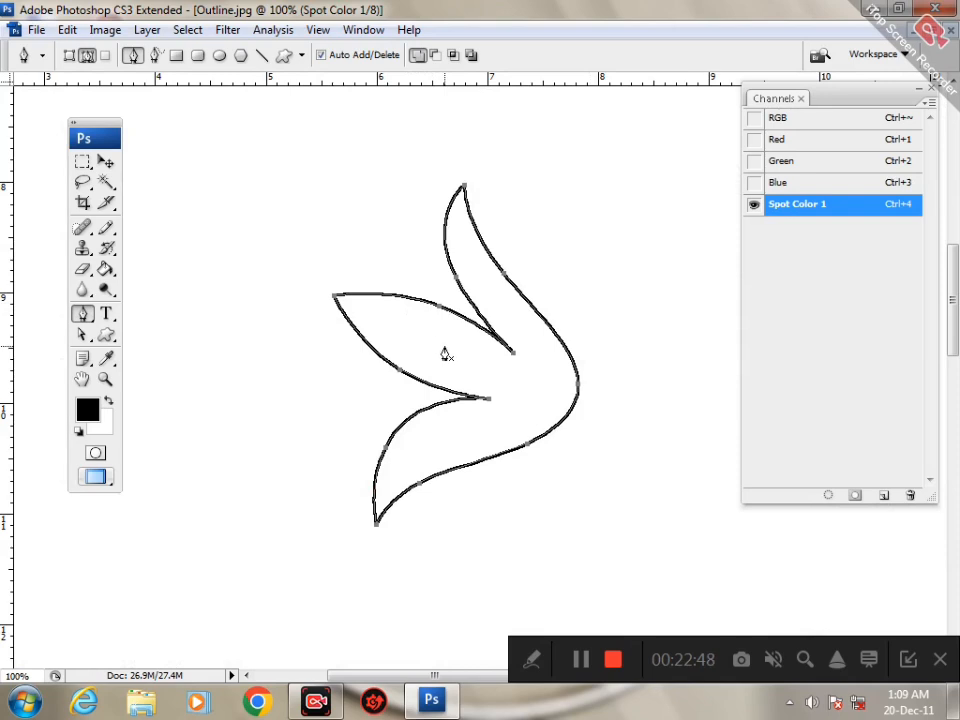
# Step: Delete the flower path and examine the stroked outline on its own up close and at 100% zoom
pyautogui.rightClick(446, 354)
pyautogui.click(480, 382)
pyautogui.hotkey('ctrl', 'space')
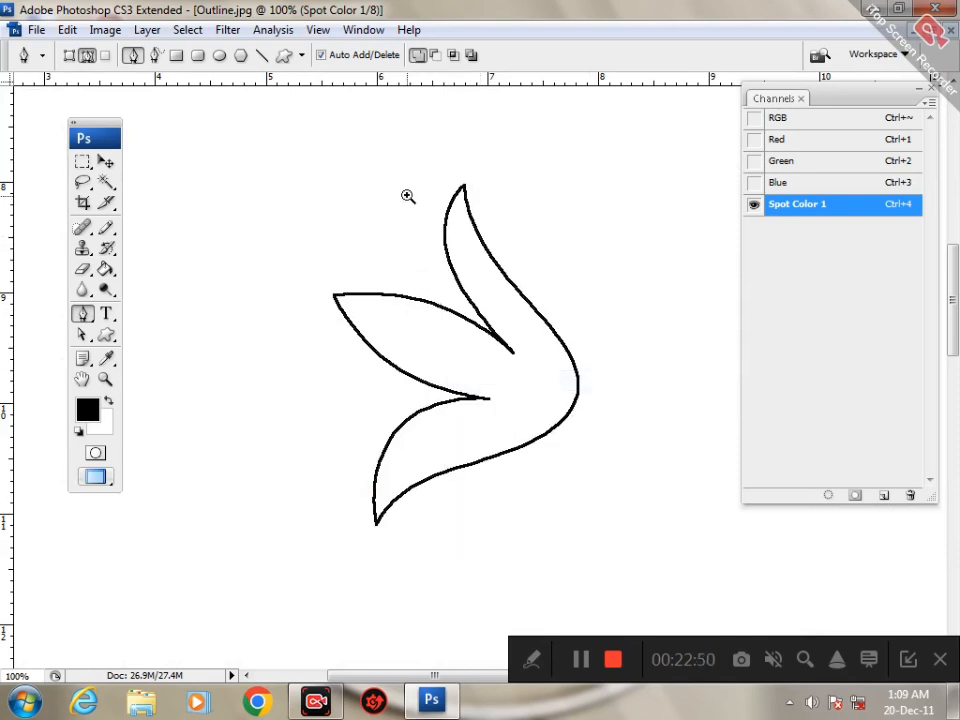
pyautogui.moveTo(413, 195); pyautogui.dragTo(514, 521)
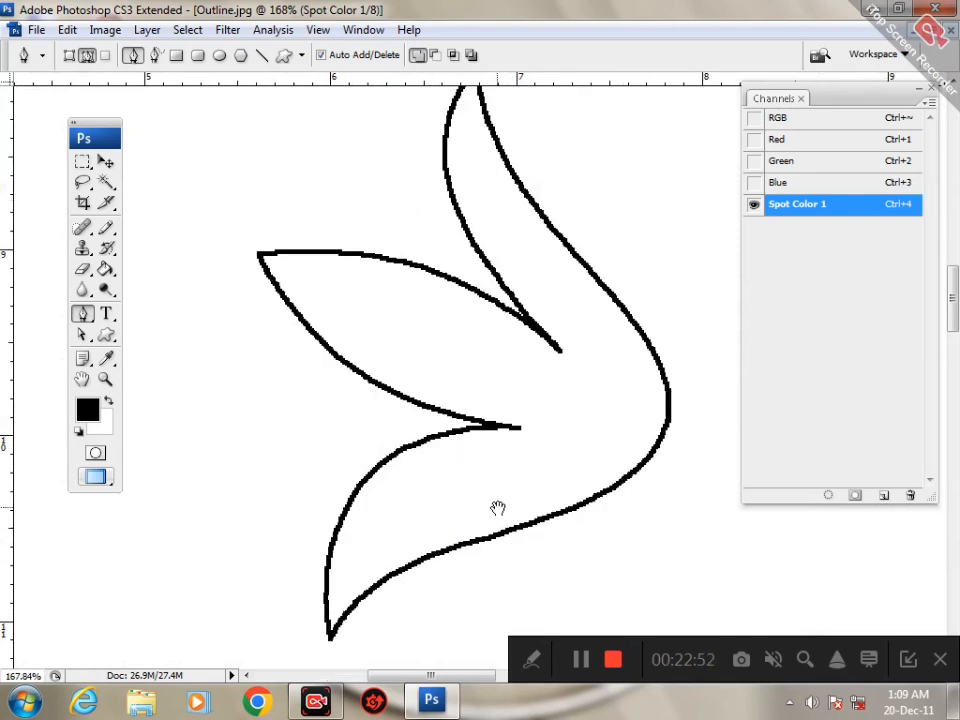
pyautogui.keyDown('ctrl'); pyautogui.keyDown('alt'); pyautogui.click(501, 474); pyautogui.keyUp('alt'); pyautogui.keyUp('ctrl')
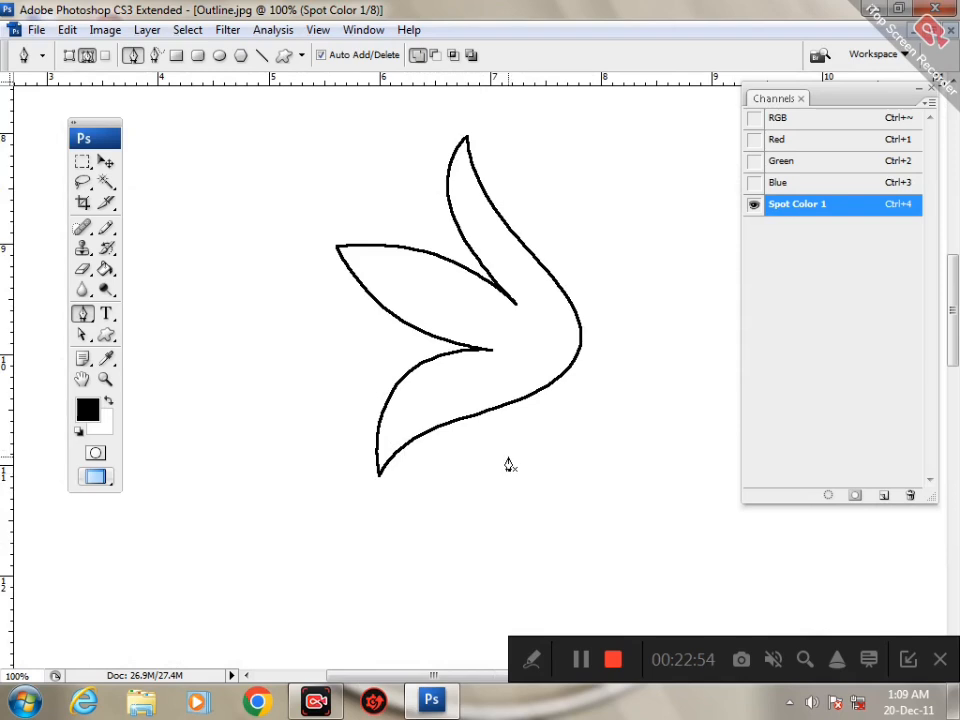
# Step: Undo the path deletion and the Pencil stroke
pyautogui.moveTo(511, 298); pyautogui.dragTo(552, 420)
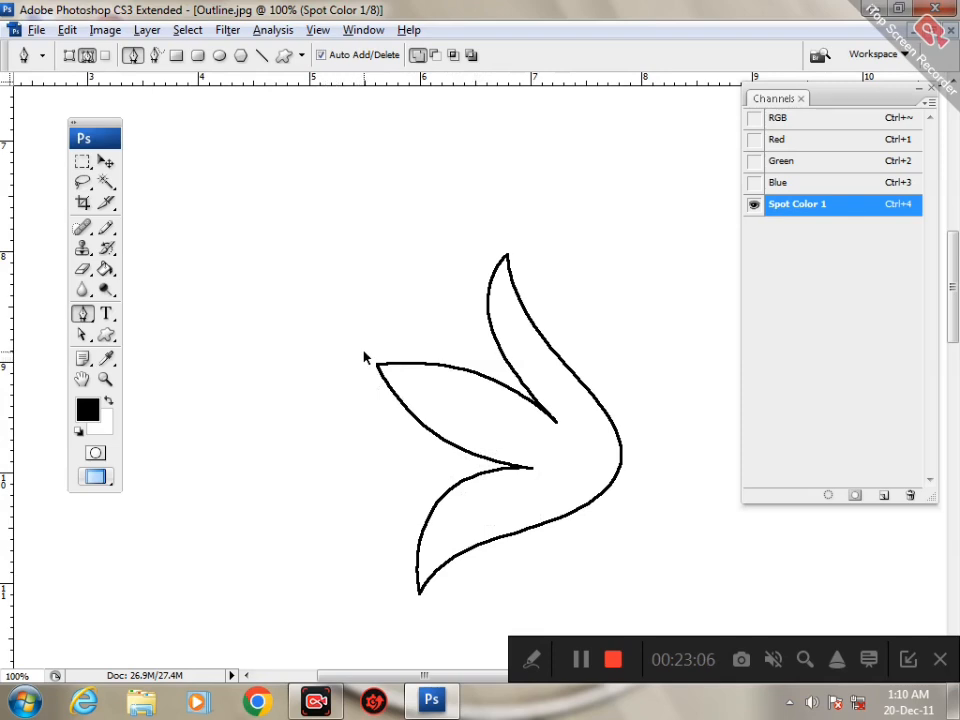
pyautogui.hotkey('ctrl', 'z')
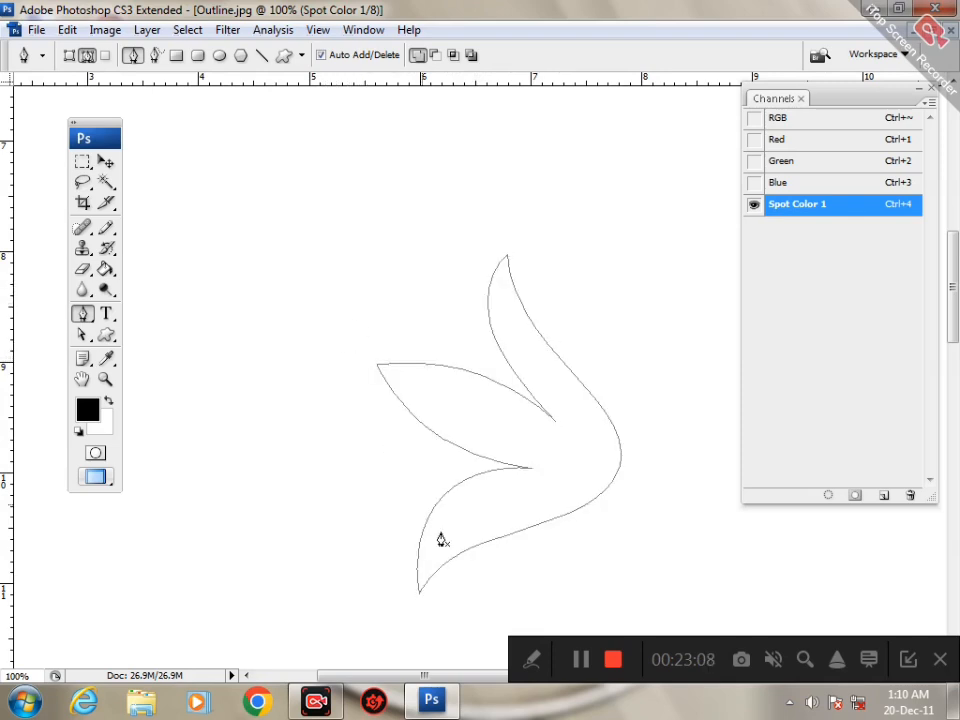
# Step: Activate the Type tool to present its text options
pyautogui.click(532, 659)
pyautogui.click(353, 659)
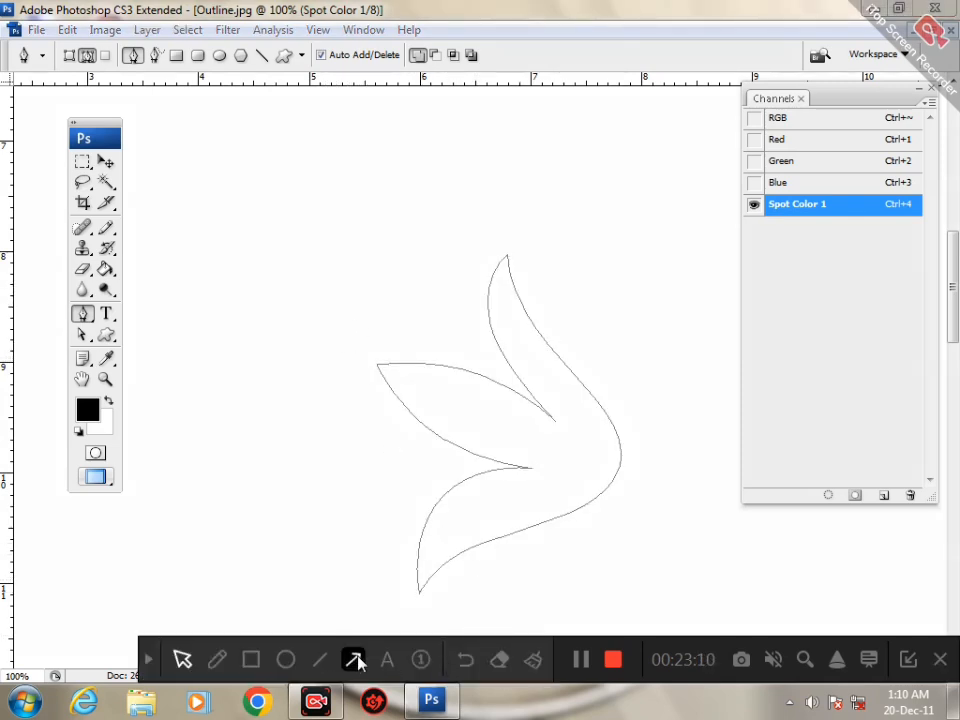
pyautogui.moveTo(243, 402); pyautogui.dragTo(117, 313)
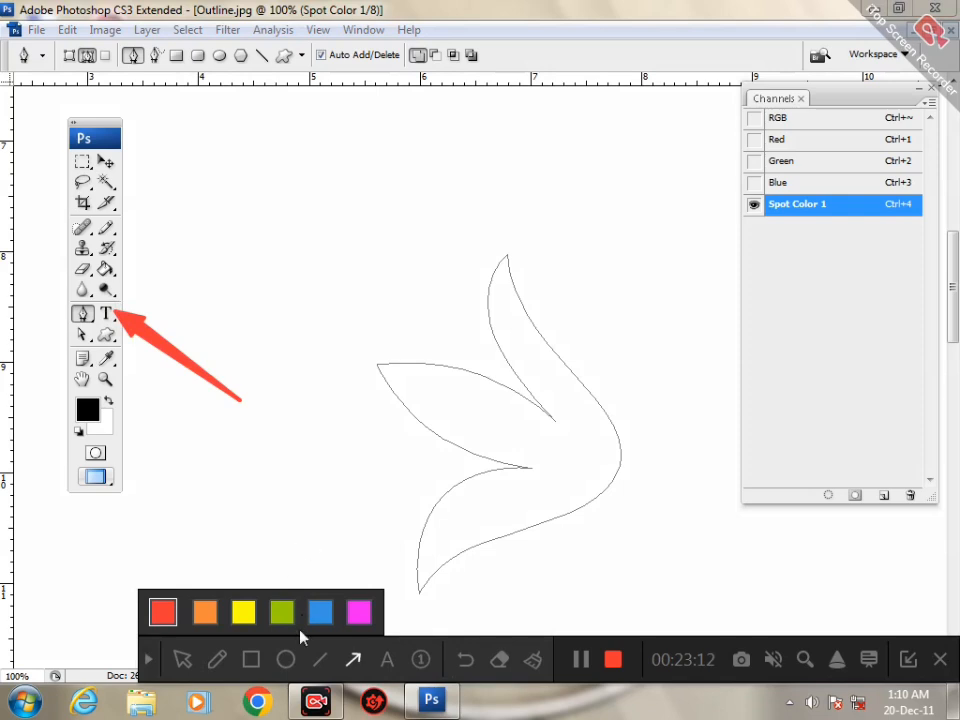
pyautogui.click(148, 659)
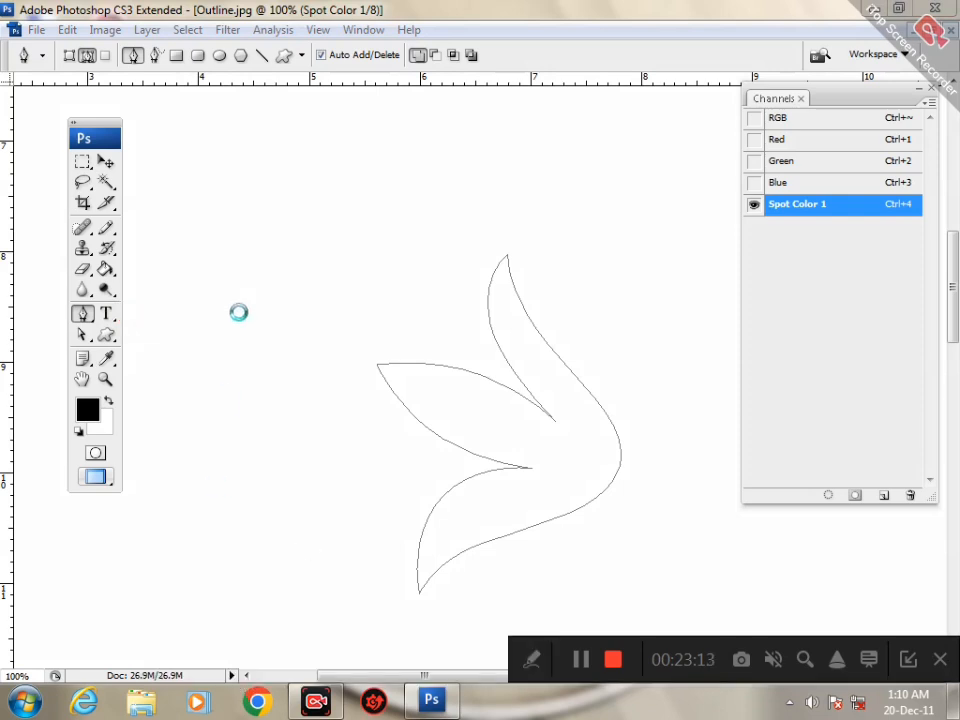
pyautogui.click(110, 314)
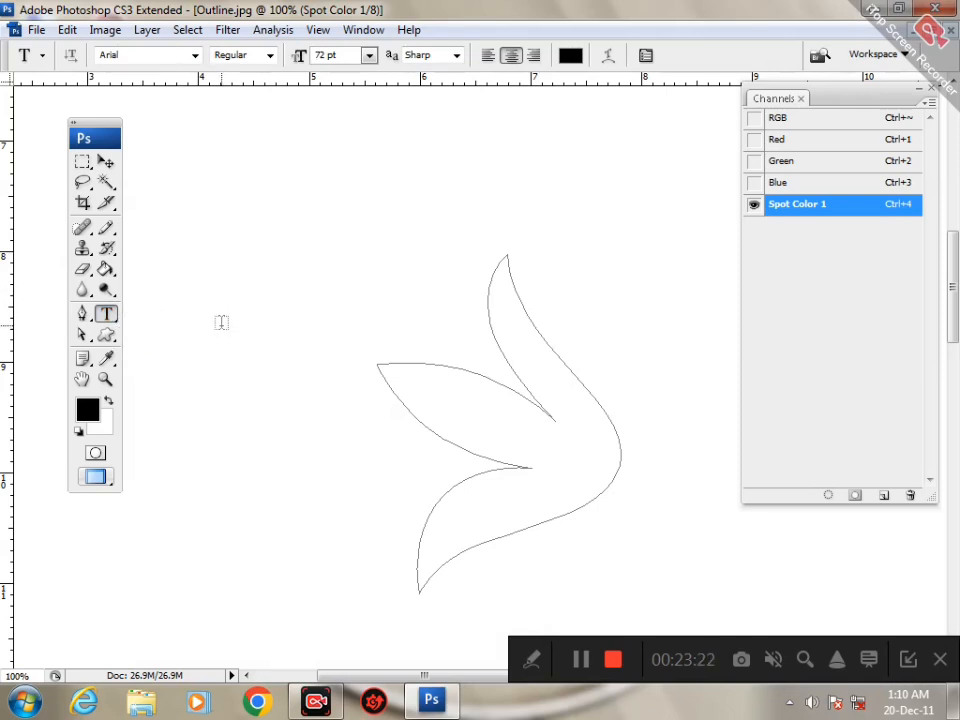
# Step: Activate the Direct Selection tool and demonstrate selecting and deselecting the whole flower path
pyautogui.click(530, 658)
pyautogui.click(353, 662)
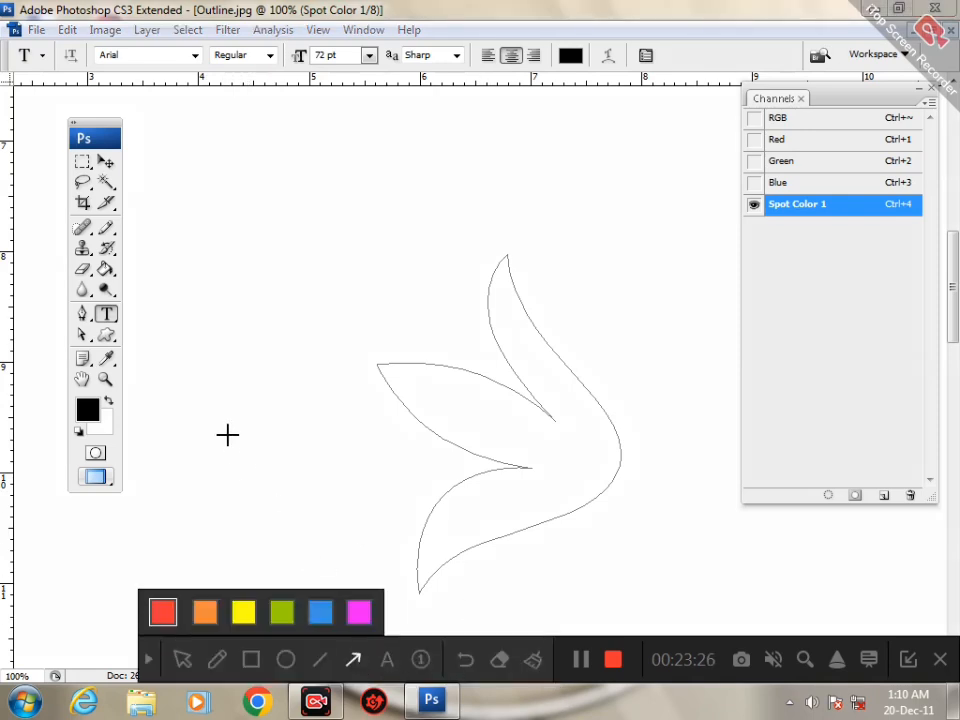
pyautogui.moveTo(79, 340); pyautogui.dragTo(253, 432)
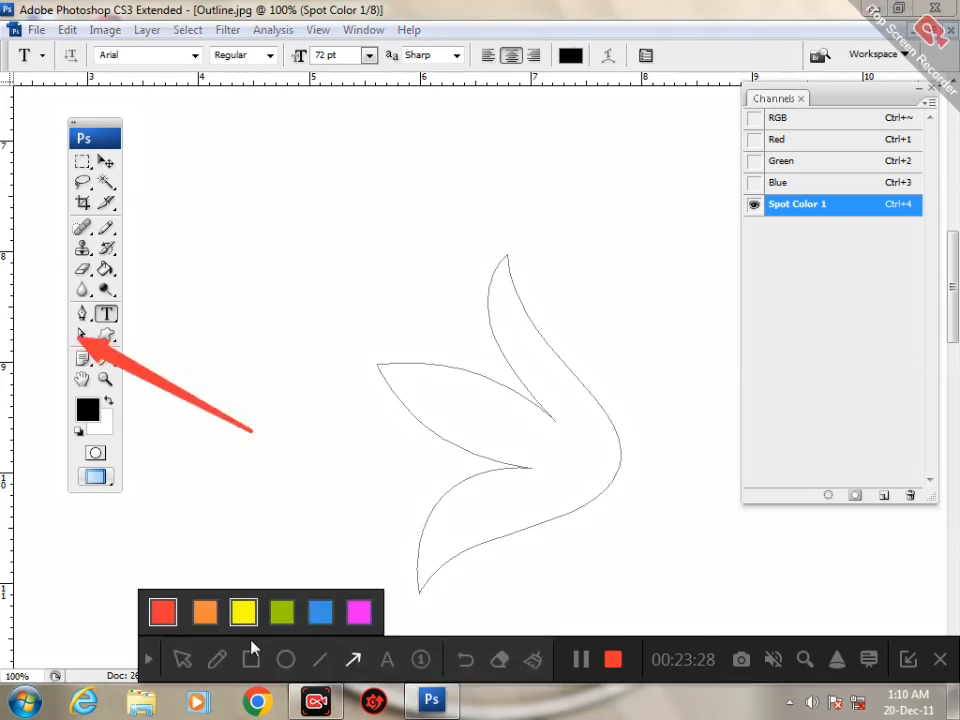
pyautogui.click(150, 660)
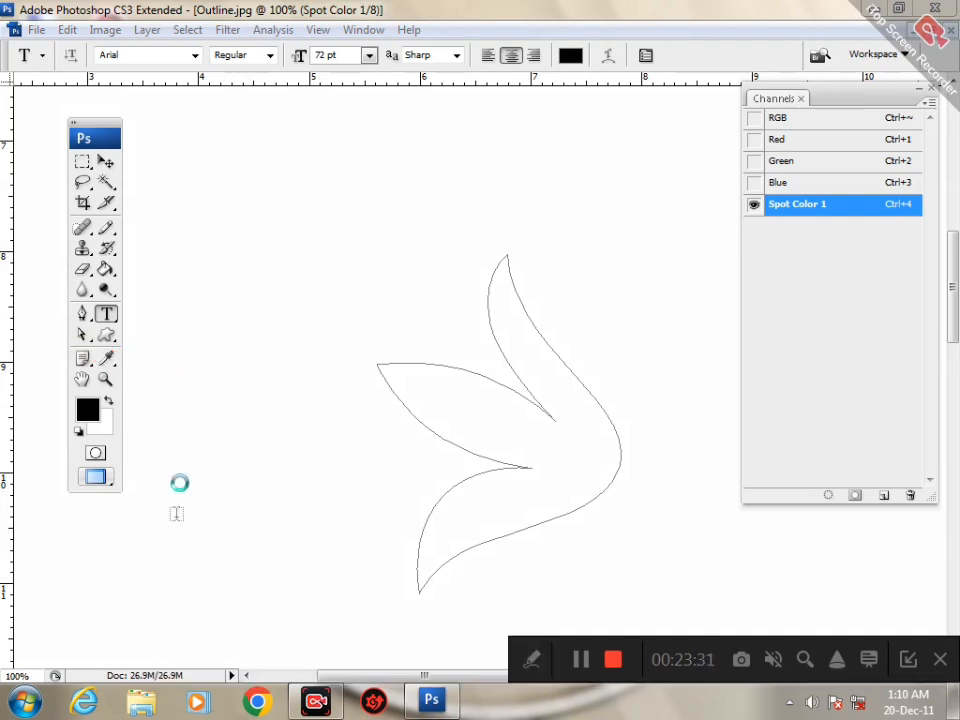
pyautogui.click(84, 337)
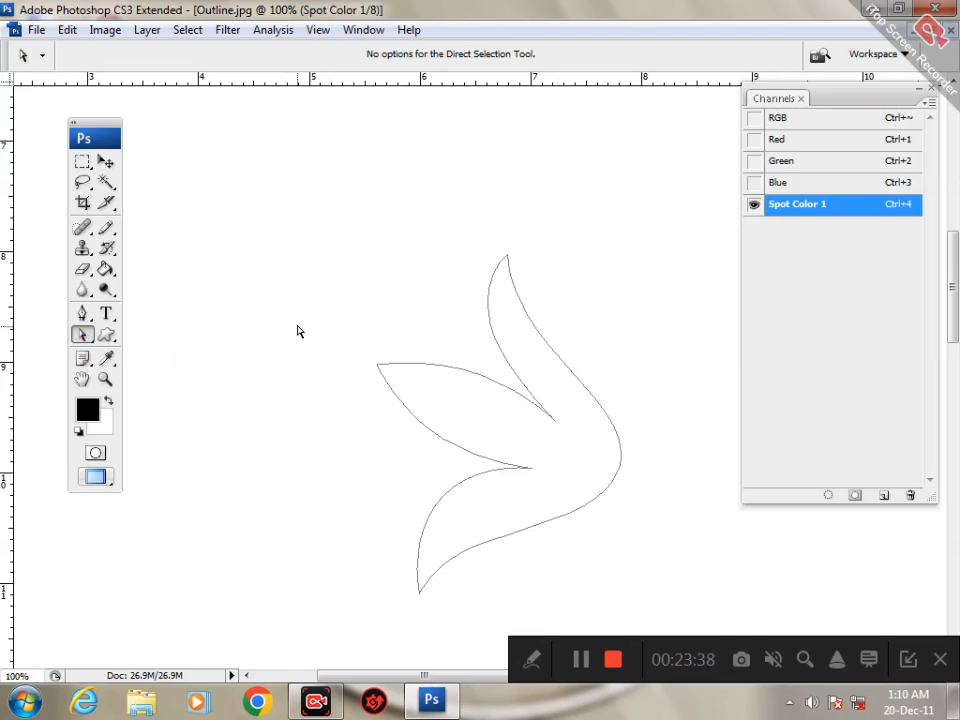
pyautogui.moveTo(242, 180); pyautogui.dragTo(680, 603)
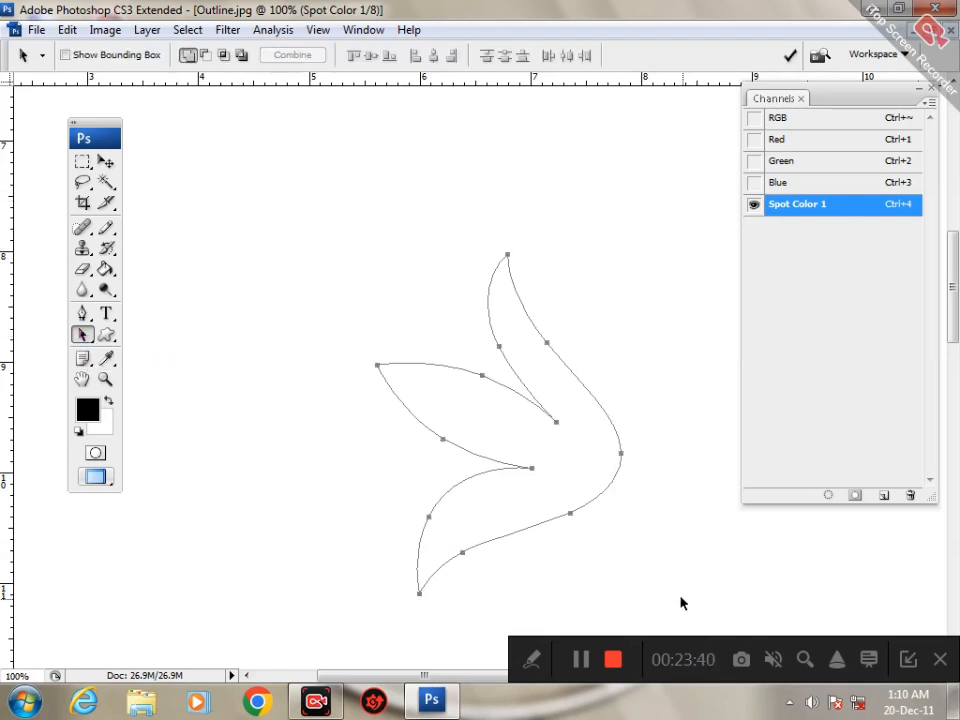
pyautogui.click(324, 373)
# Step: Alternate between the Path Selection and Direct Selection tools, selecting the flower path's points and clearing the selection each time
pyautogui.moveTo(313, 298); pyautogui.dragTo(380, 461)
pyautogui.hotkey('shift', 'a')
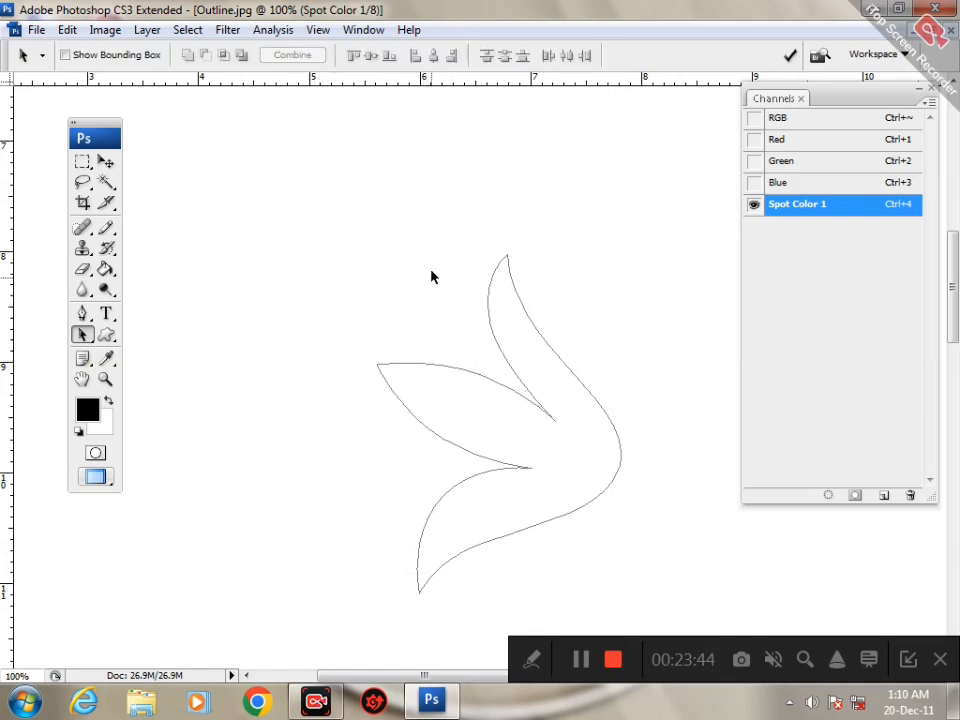
pyautogui.moveTo(431, 262); pyautogui.dragTo(511, 386)
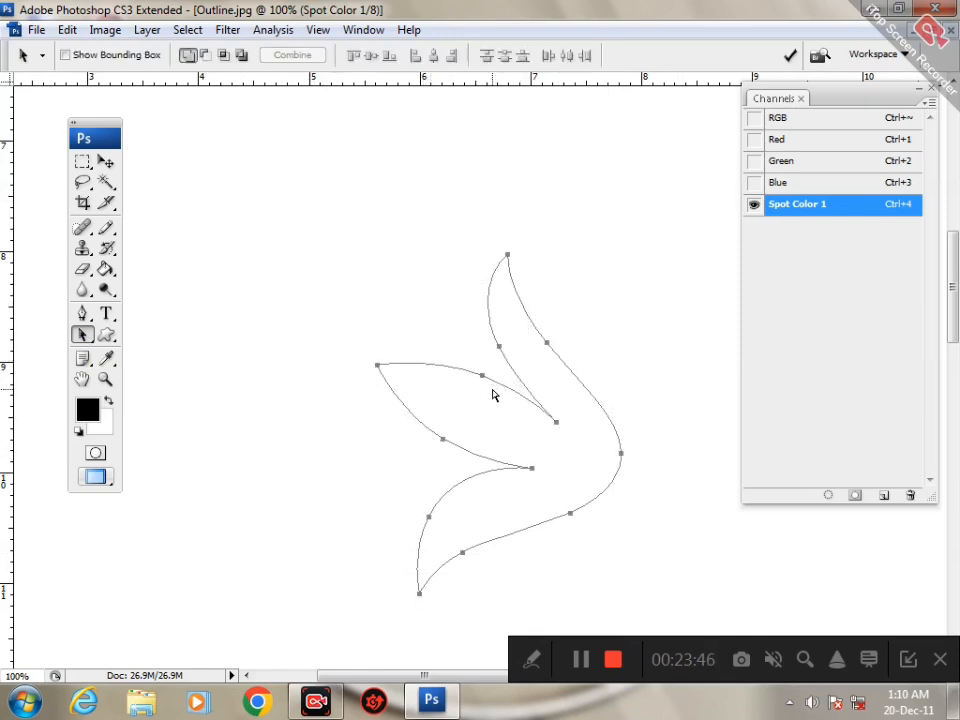
pyautogui.hotkey('shift', 'a')
pyautogui.click(333, 335)
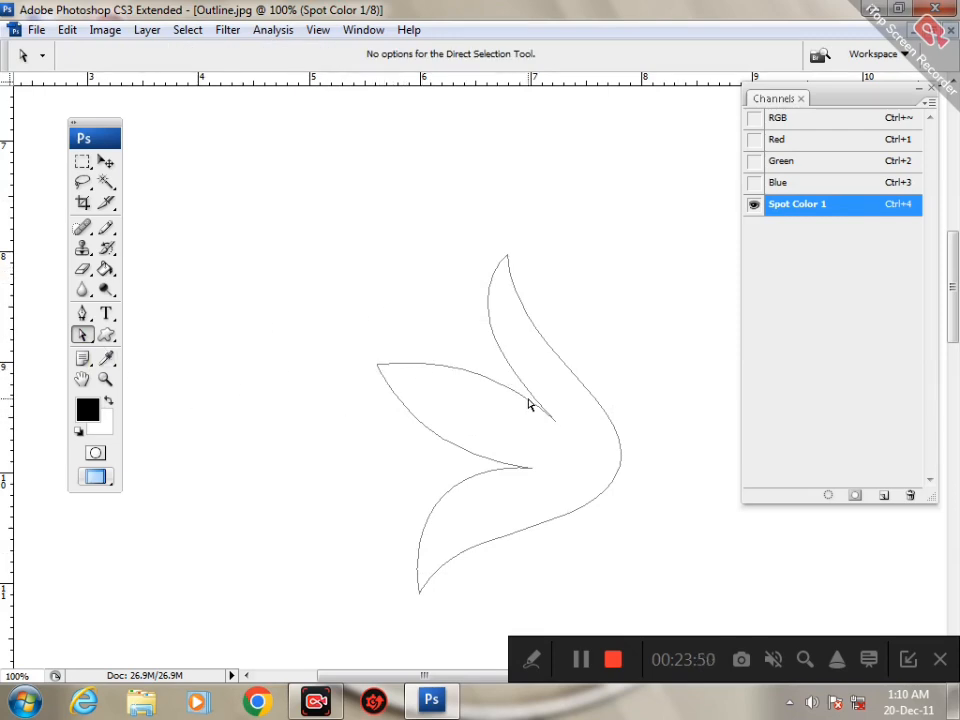
pyautogui.click(496, 390)
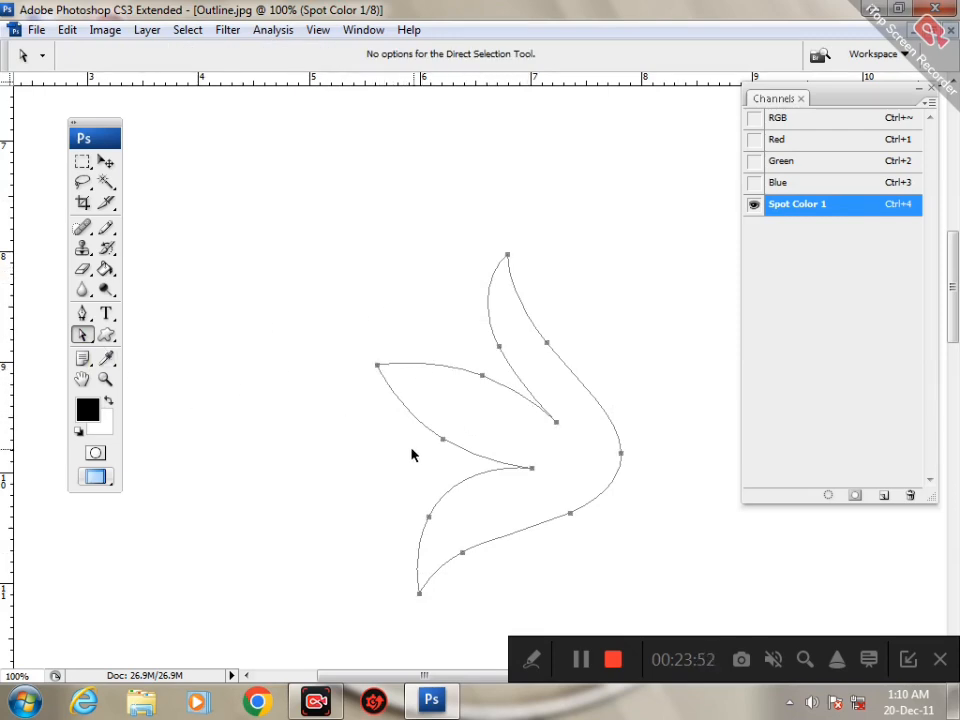
pyautogui.hotkey('shift', 'a')
pyautogui.click(344, 404)
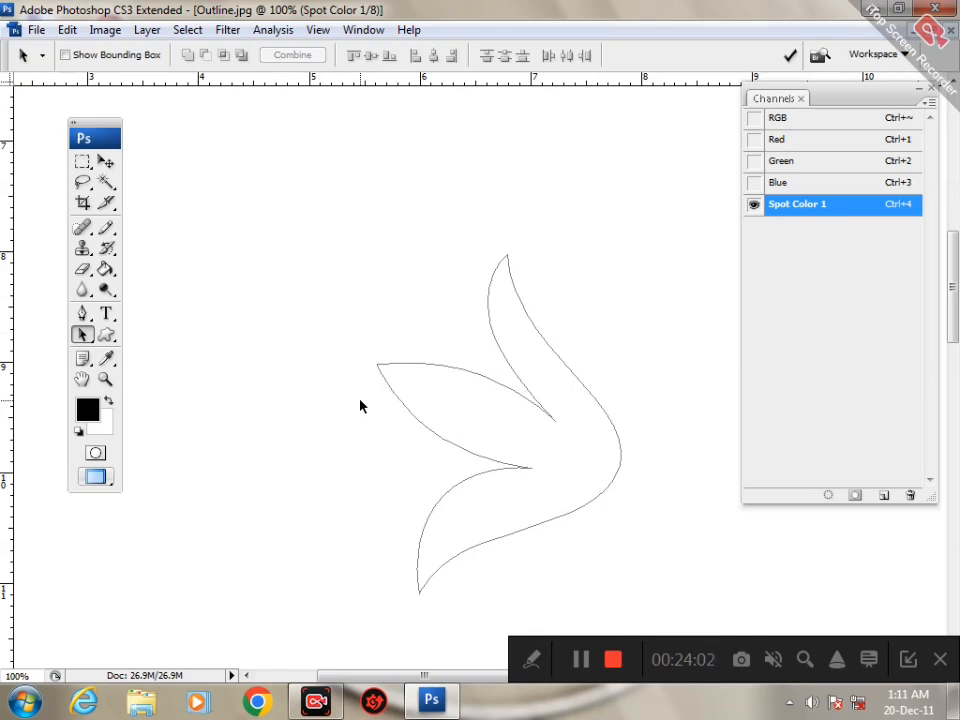
# Step: Close Outline.jpg without saving its changes and activate the Eyedropper tool
pyautogui.hotkey('ctrl', 'w')
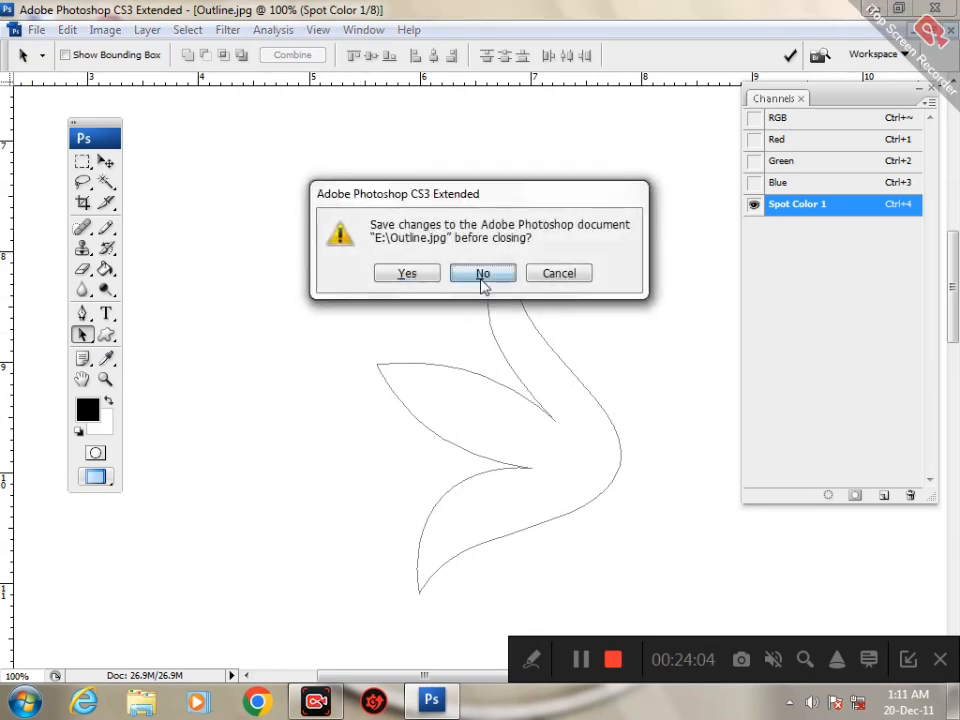
pyautogui.click(484, 272)
pyautogui.click(536, 660)
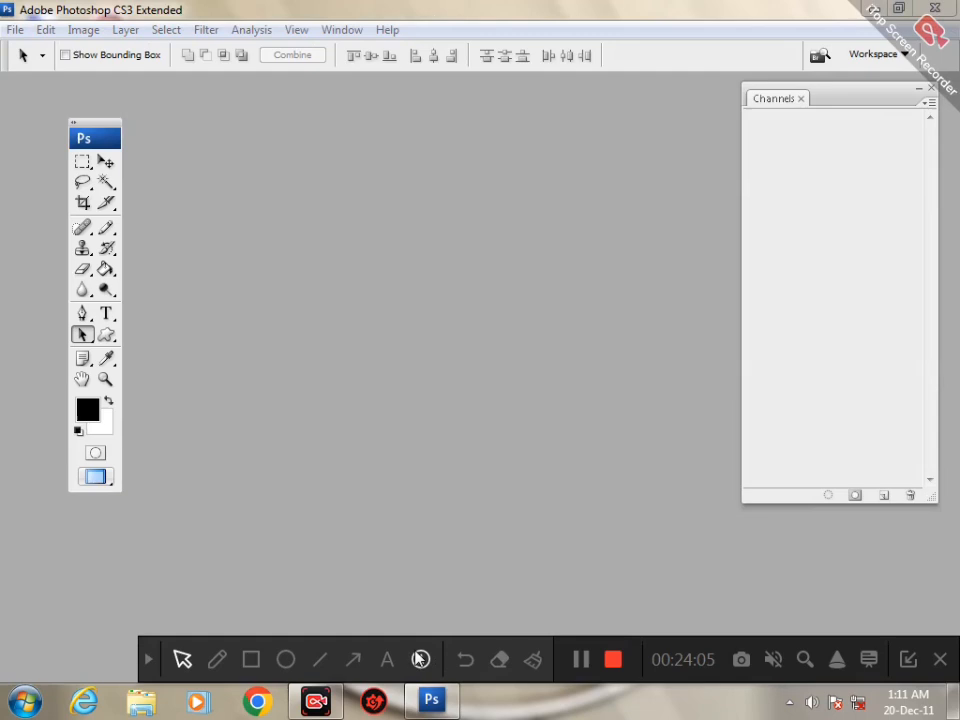
pyautogui.click(353, 659)
pyautogui.moveTo(297, 349)
pyautogui.mouseDown()
pyautogui.moveTo(128, 340)
pyautogui.moveTo(113, 358)
pyautogui.mouseUp()
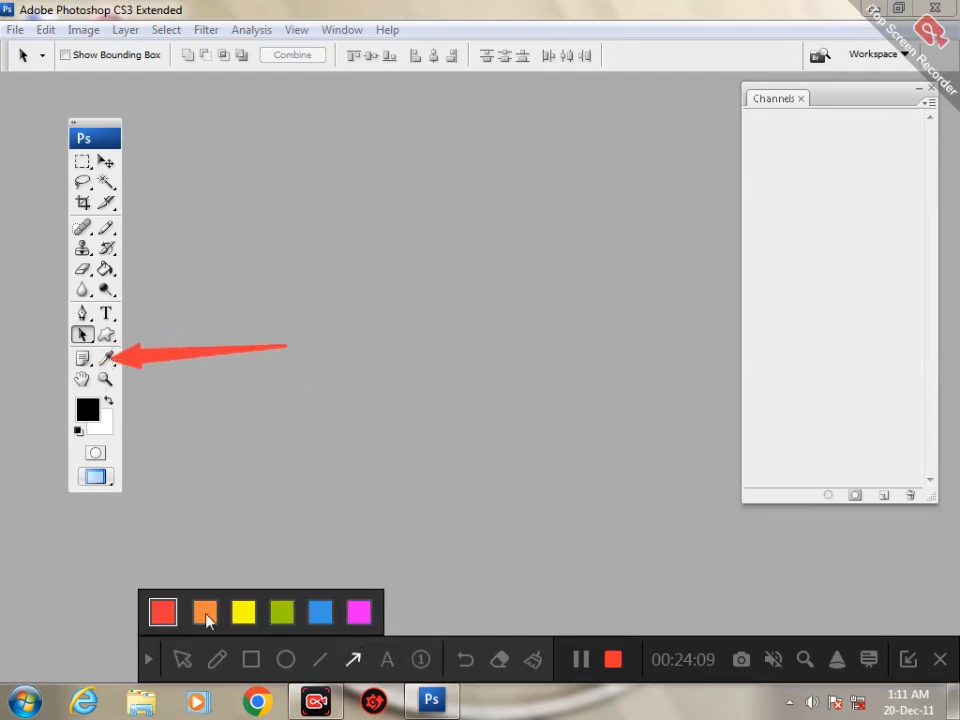
pyautogui.click(148, 660)
pyautogui.click(107, 360)
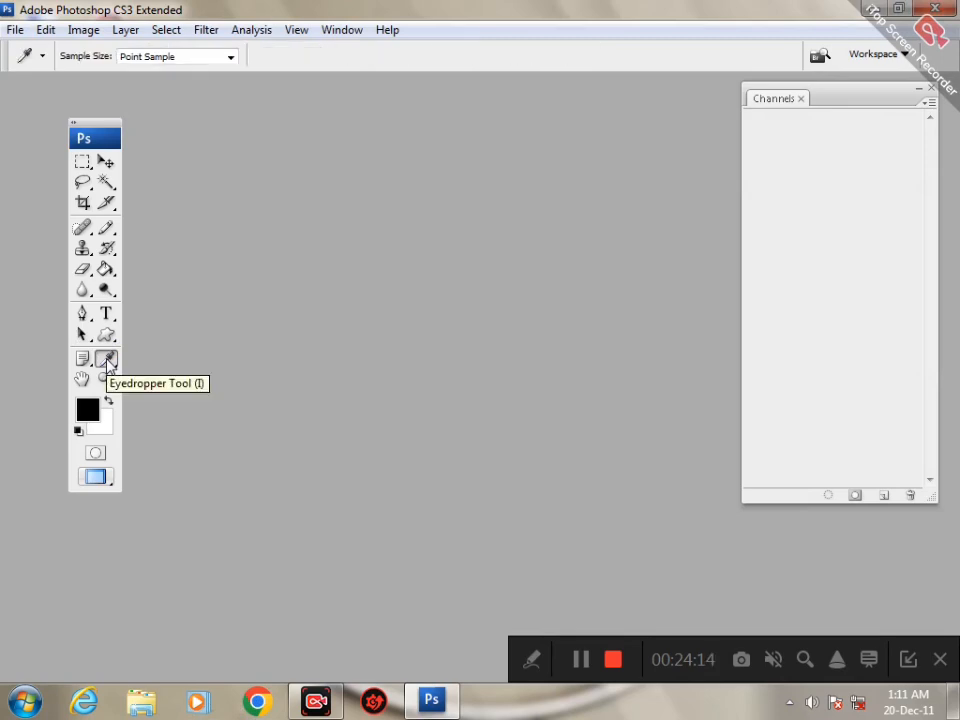
pyautogui.doubleClick(326, 304)
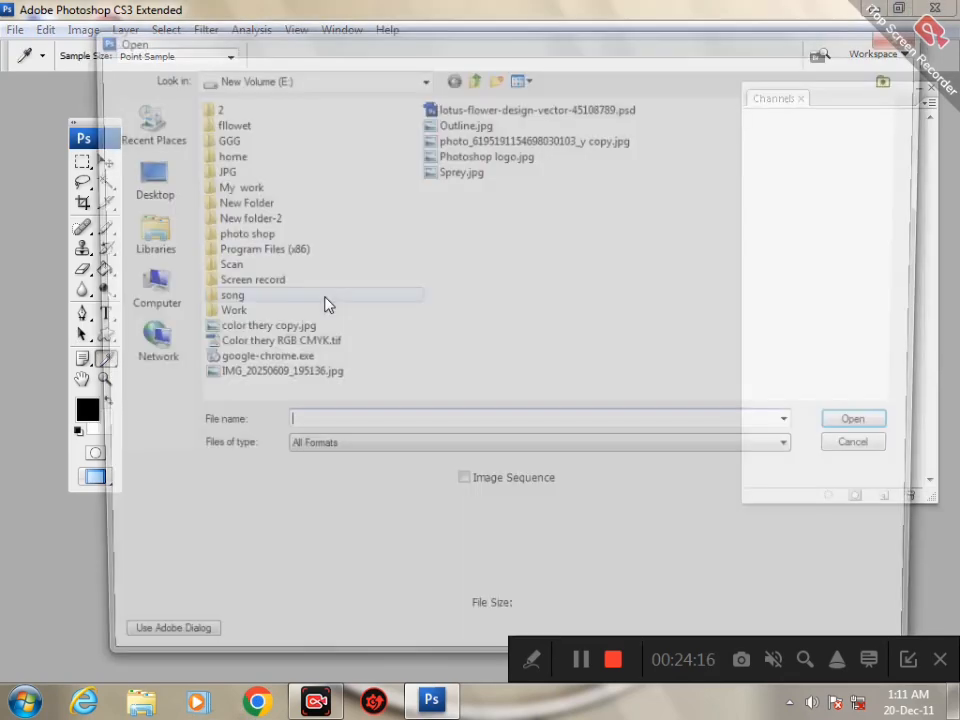
pyautogui.click(447, 157)
pyautogui.click(453, 140)
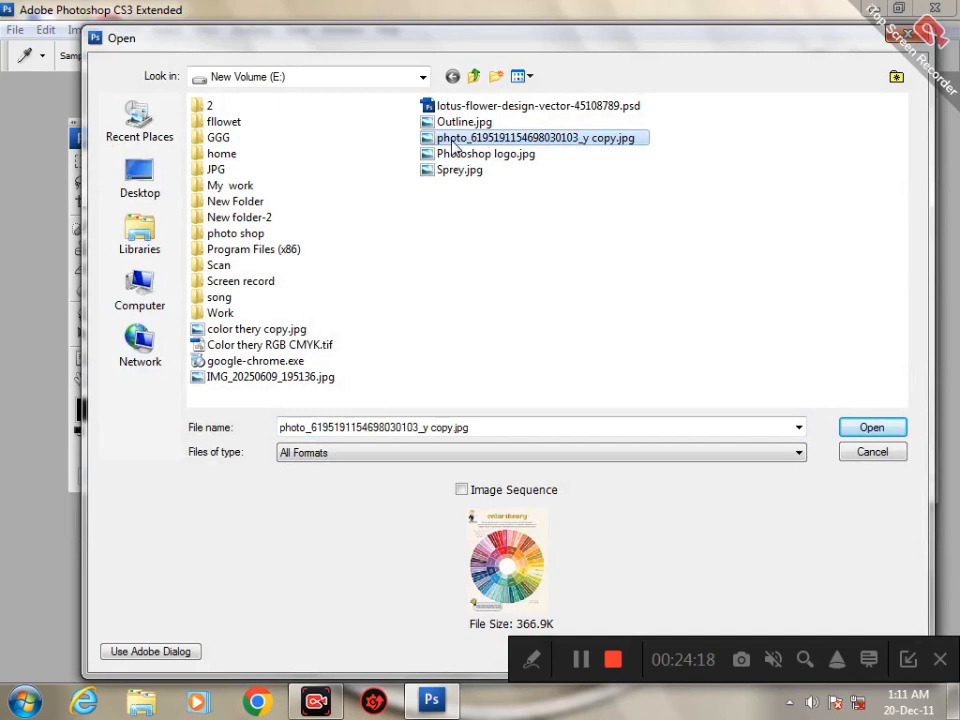
pyautogui.doubleClick(453, 144)
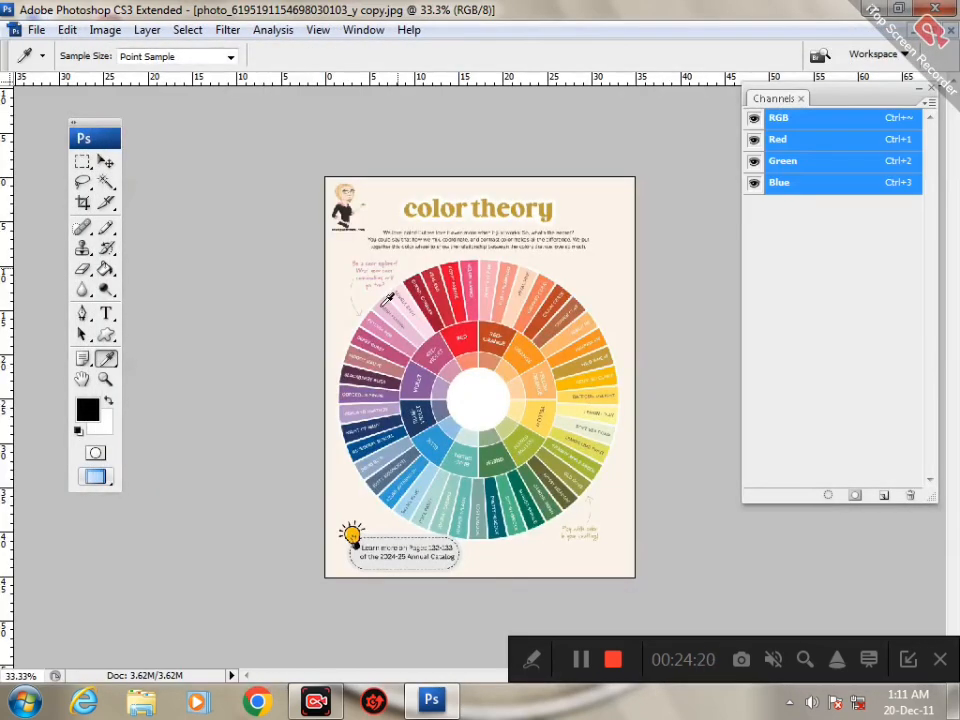
# Step: Sample the Moody Mauve wedge as the foreground colour and examine its hex code in the Color Picker
pyautogui.keyDown('ctrl'); pyautogui.click(454, 371); pyautogui.keyUp('ctrl')
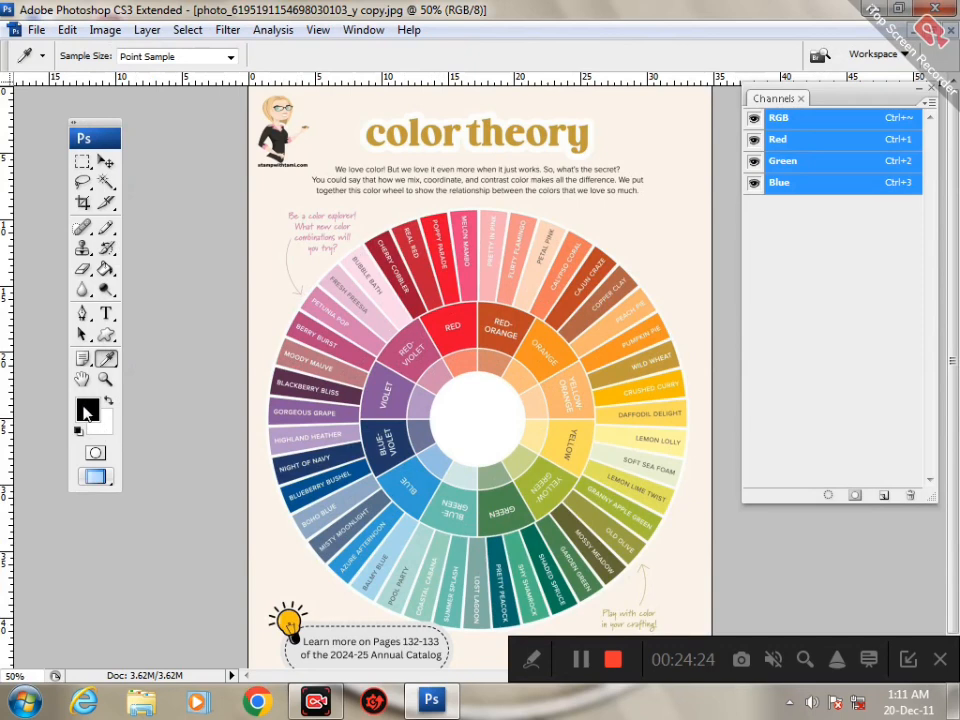
pyautogui.click(354, 369)
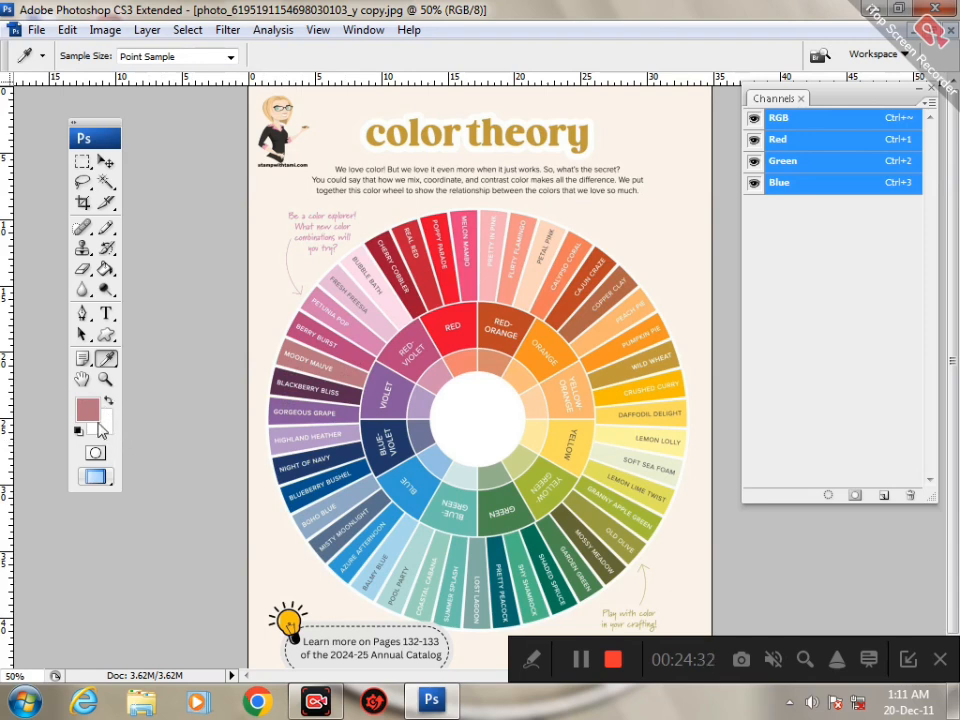
pyautogui.click(89, 412)
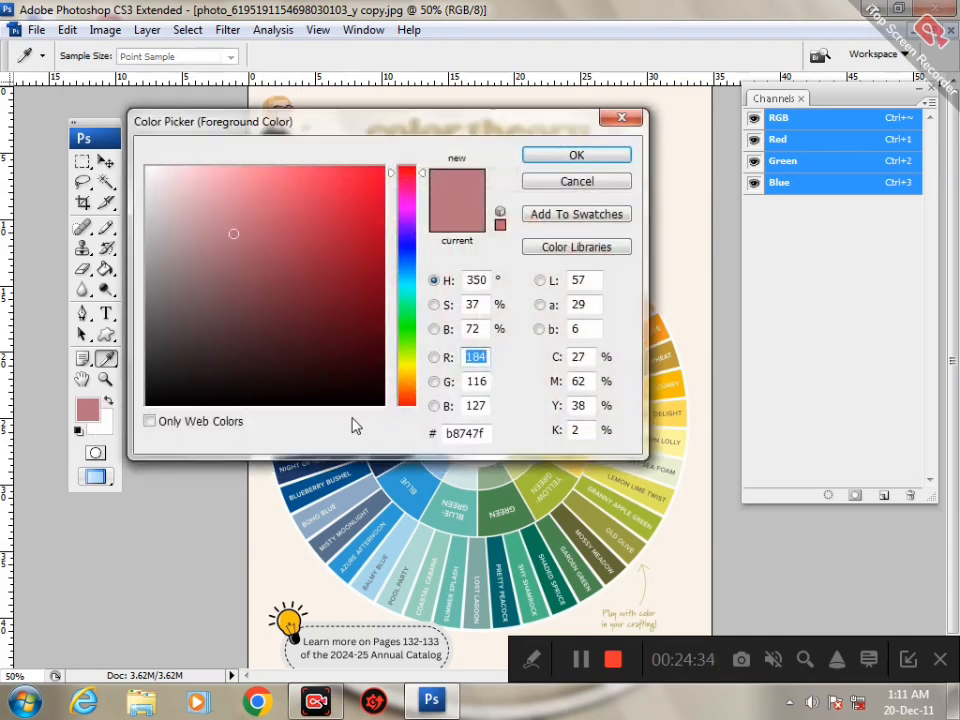
pyautogui.click(533, 660)
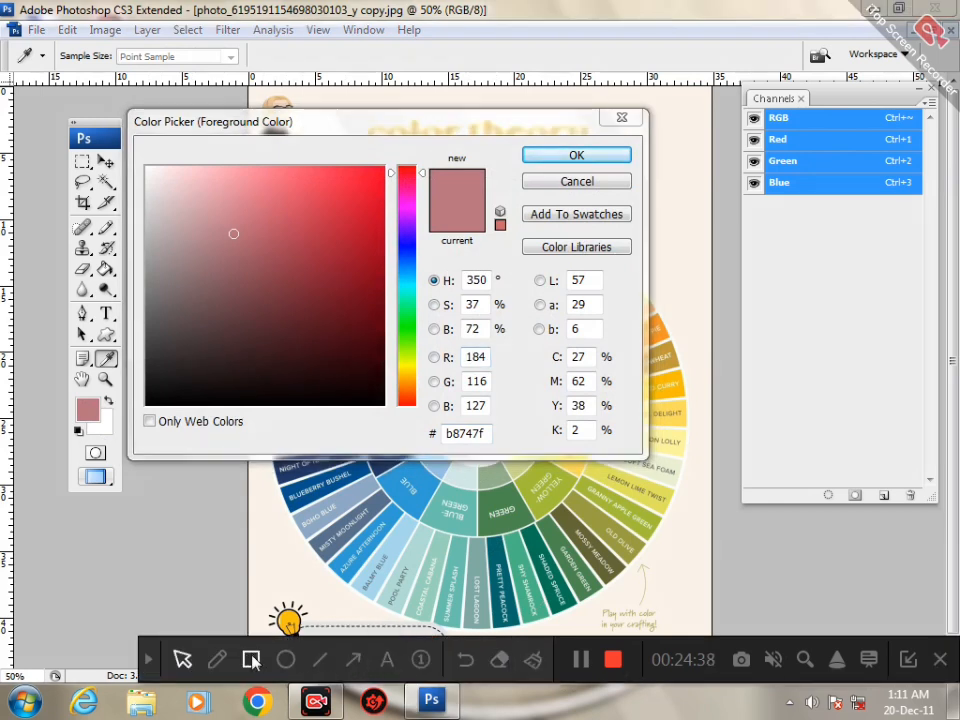
pyautogui.click(222, 655)
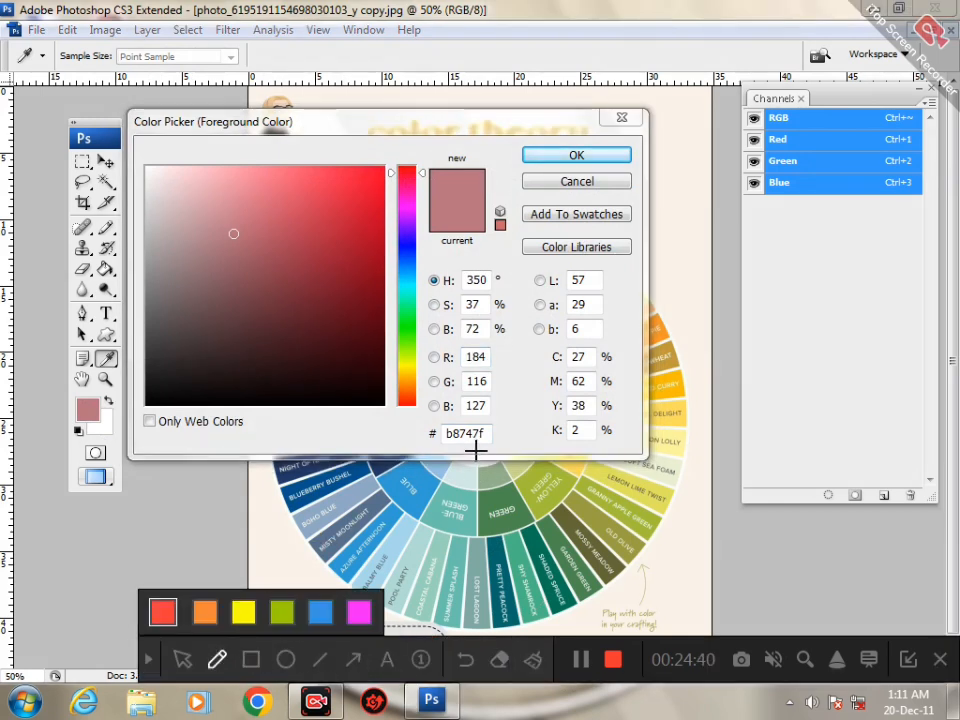
pyautogui.moveTo(476, 450)
pyautogui.mouseDown()
pyautogui.moveTo(435, 446)
pyautogui.moveTo(434, 430)
pyautogui.moveTo(455, 416)
pyautogui.moveTo(482, 420)
pyautogui.moveTo(496, 436)
pyautogui.moveTo(474, 462)
pyautogui.mouseUp()
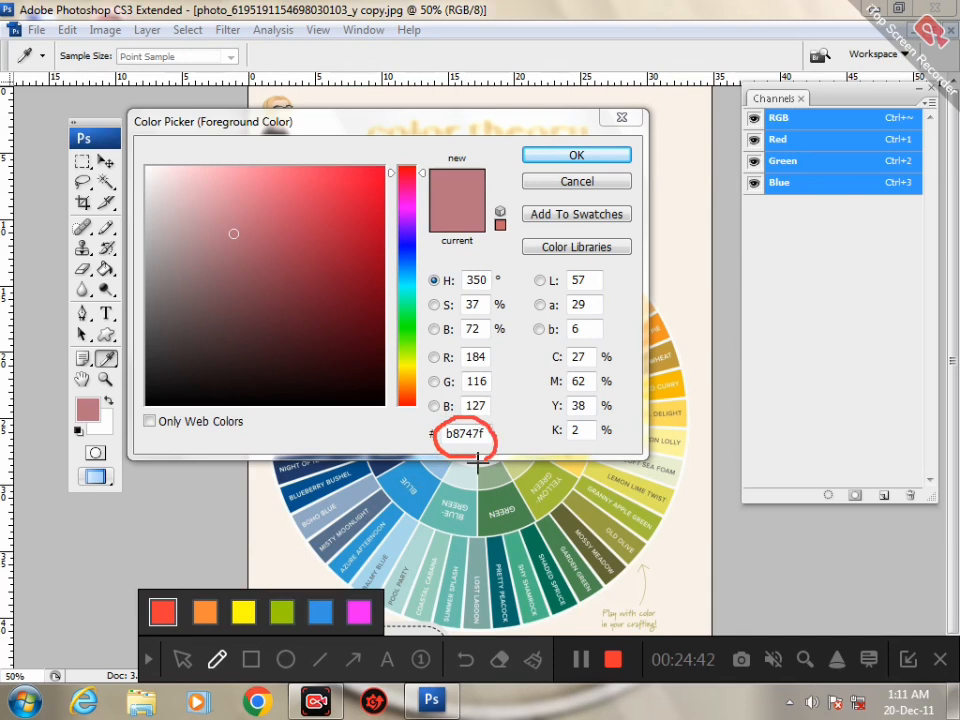
pyautogui.click(148, 659)
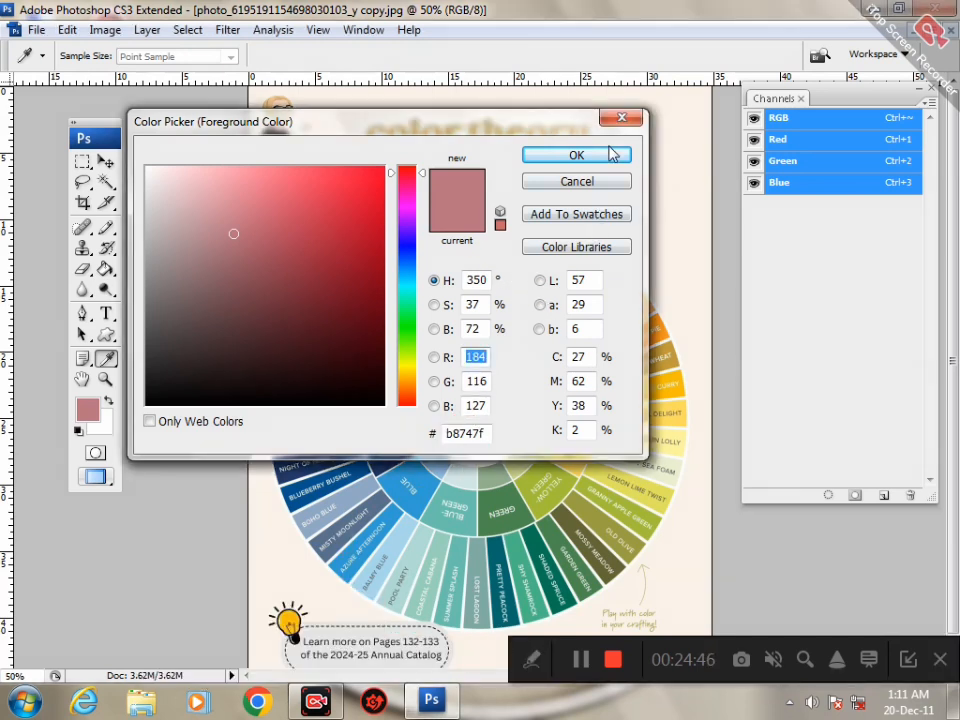
pyautogui.click(621, 117)
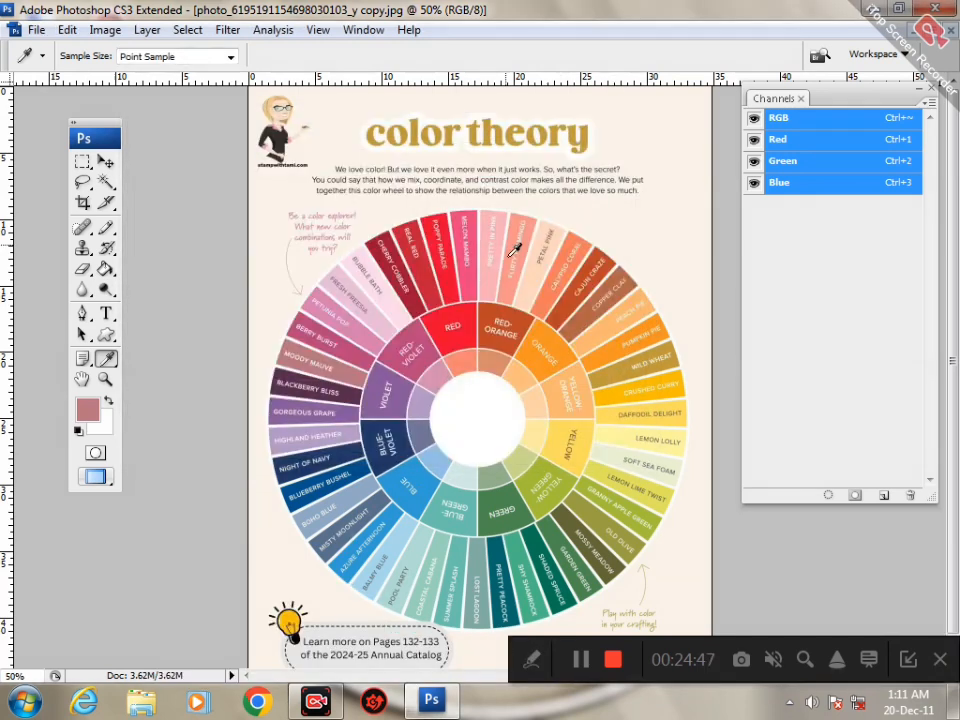
# Step: Create a new channel and examine the hex code of its Spot Color setting, leaving the channel options unapplied
pyautogui.click(884, 495)
pyautogui.doubleClick(754, 204)
pyautogui.click(372, 272)
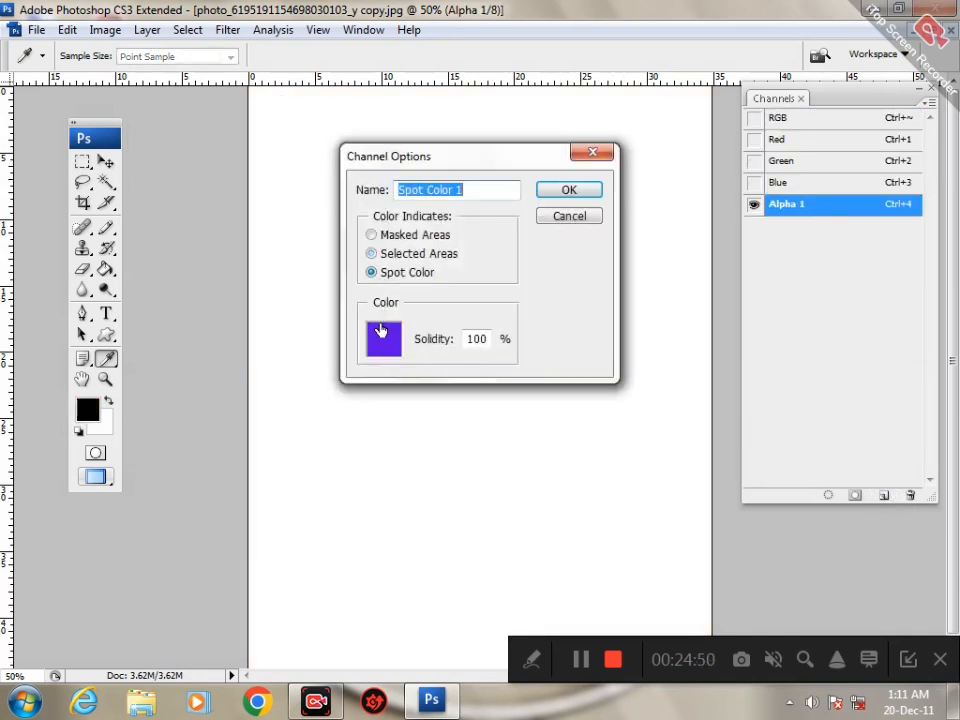
pyautogui.click(384, 338)
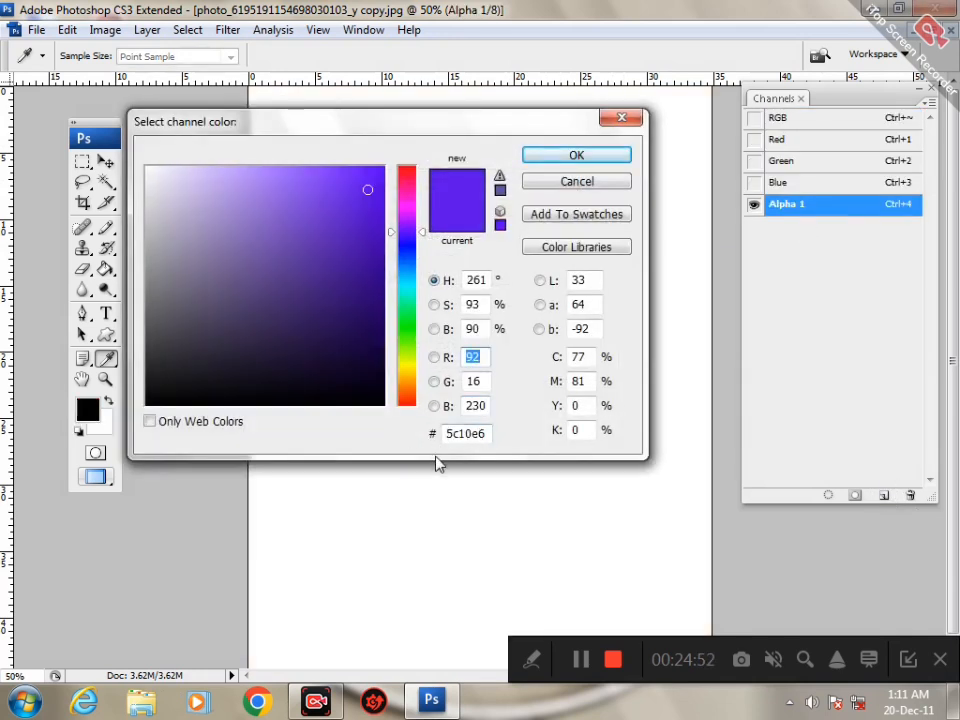
pyautogui.click(550, 665)
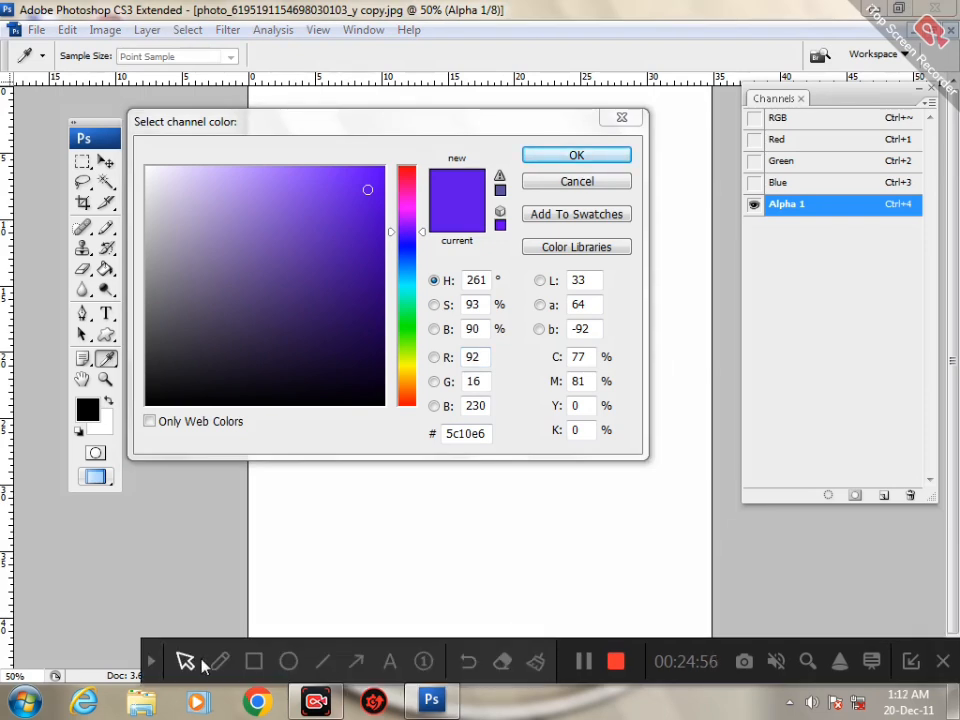
pyautogui.click(219, 661)
pyautogui.moveTo(364, 434)
pyautogui.mouseDown()
pyautogui.moveTo(390, 456)
pyautogui.moveTo(512, 442)
pyautogui.mouseUp()
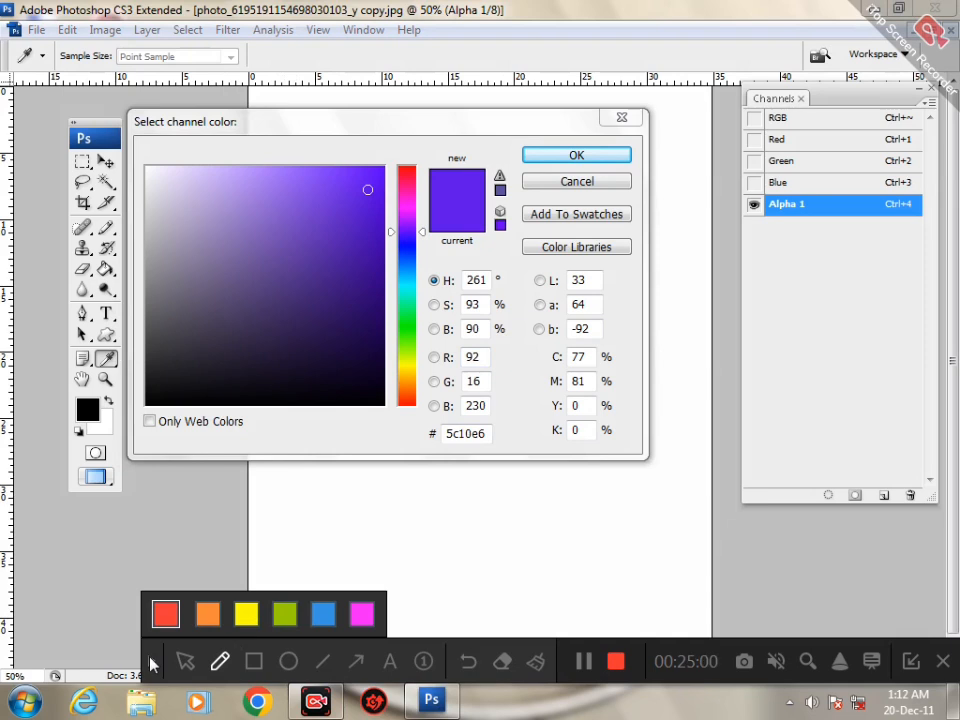
pyautogui.click(619, 119)
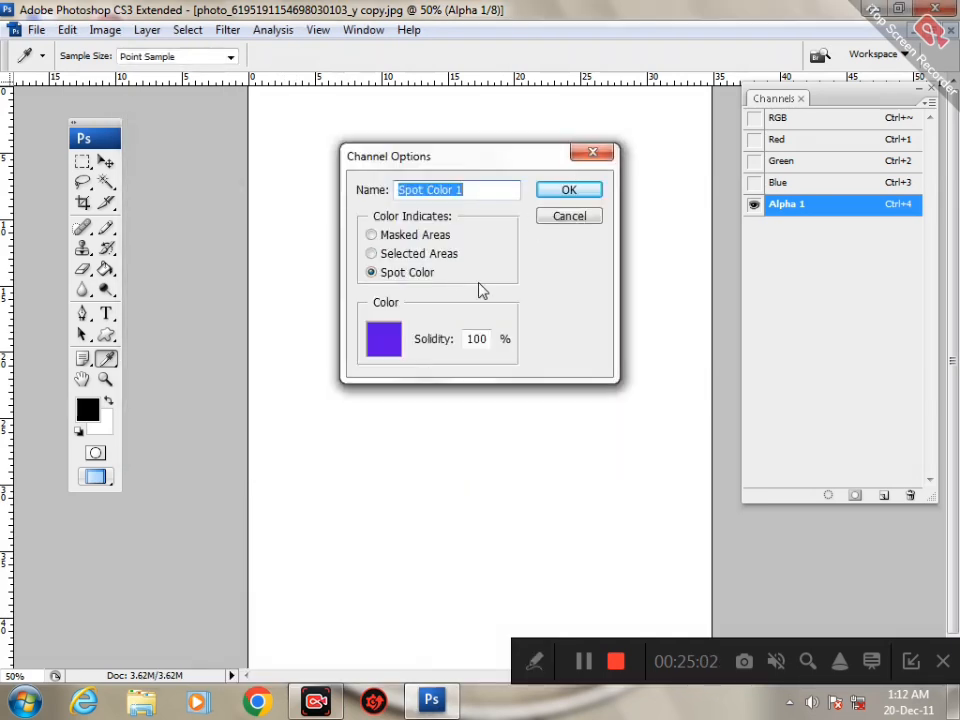
pyautogui.click(587, 153)
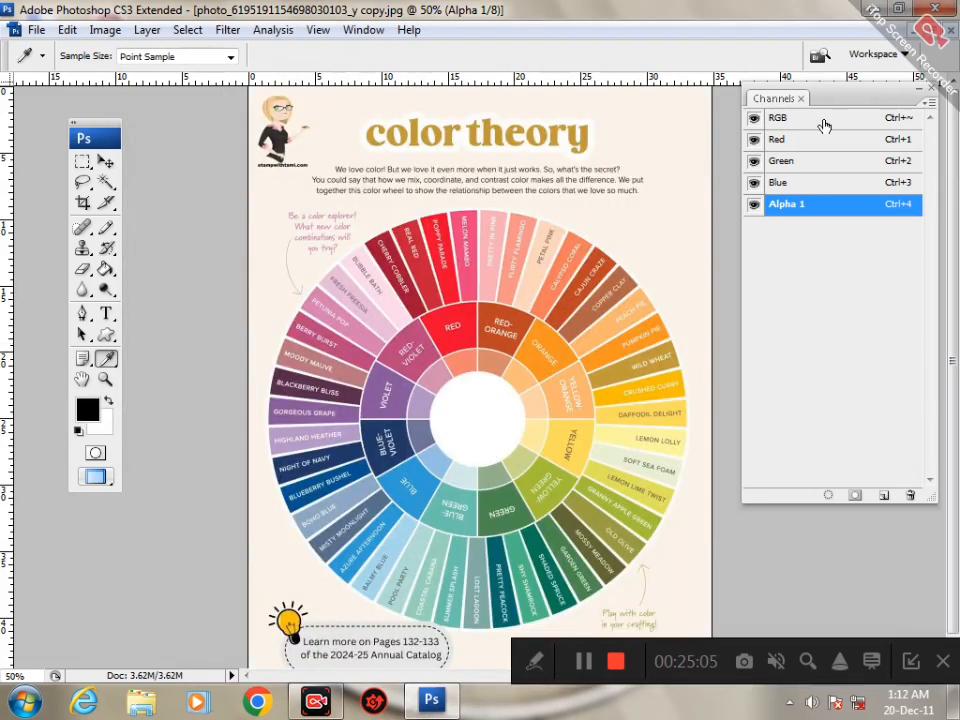
# Step: With the RGB channels active, sample the Red-Violet segment of the colour wheel and restore the default foreground and background colours
pyautogui.click(810, 118)
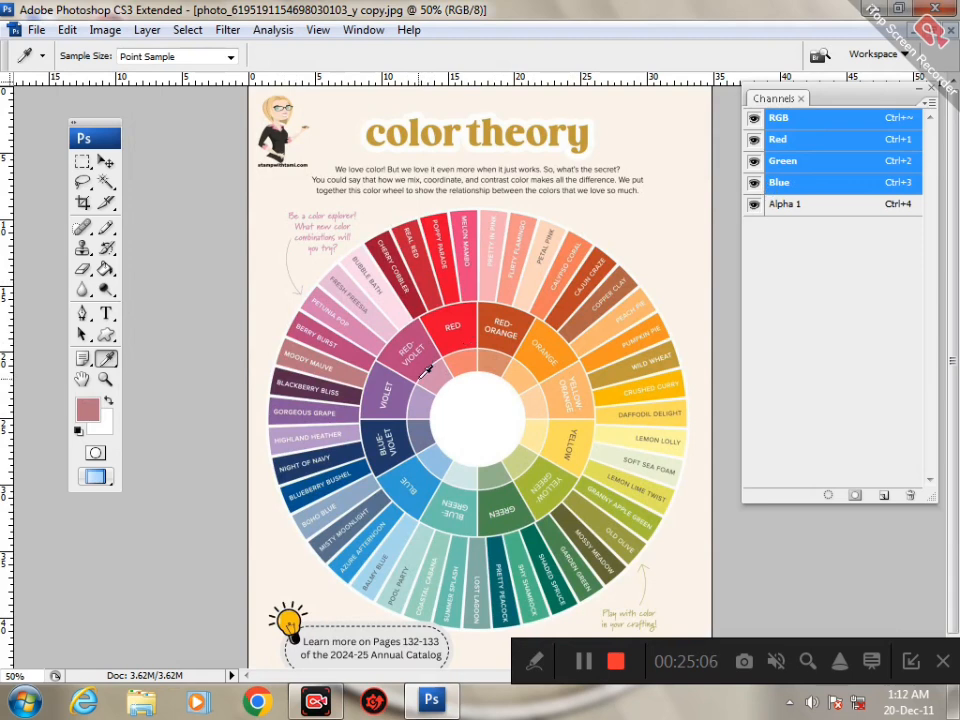
pyautogui.press('d')
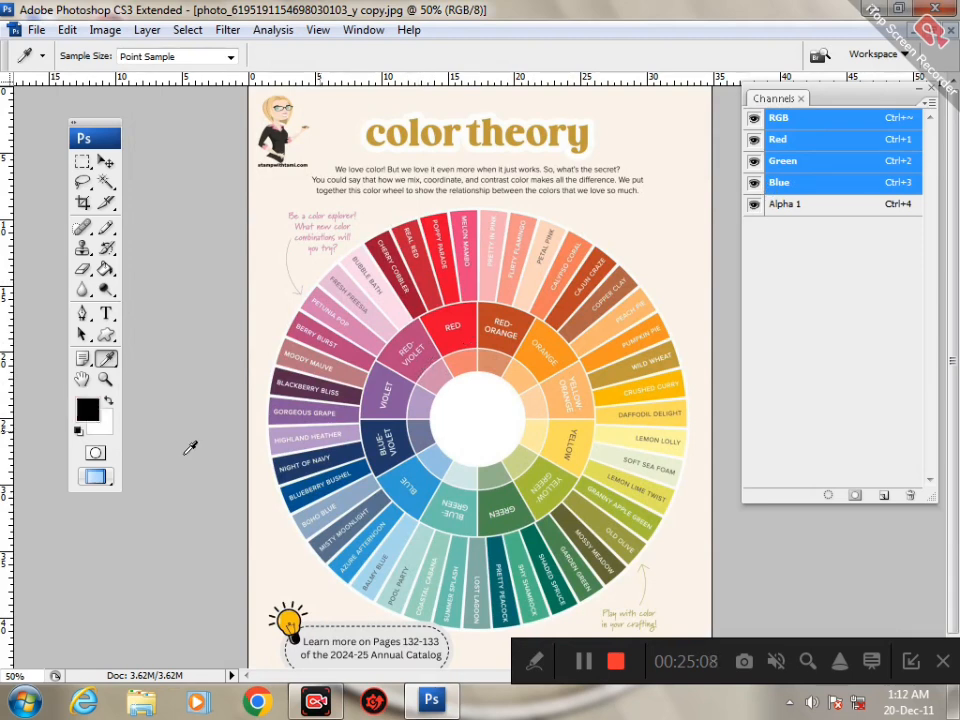
pyautogui.click(408, 358)
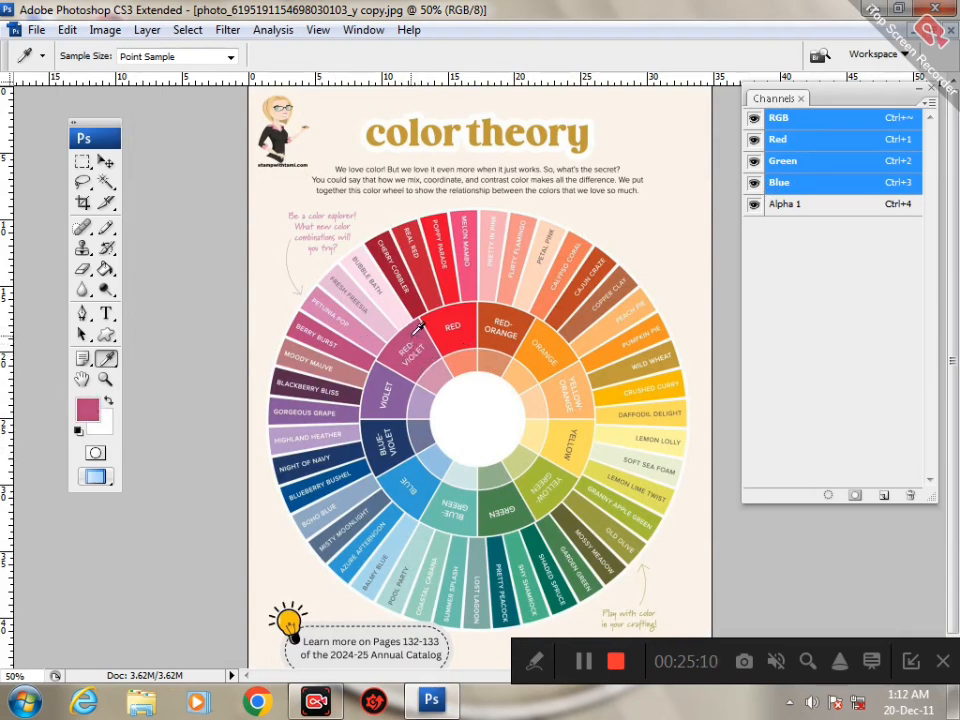
pyautogui.click(80, 436)
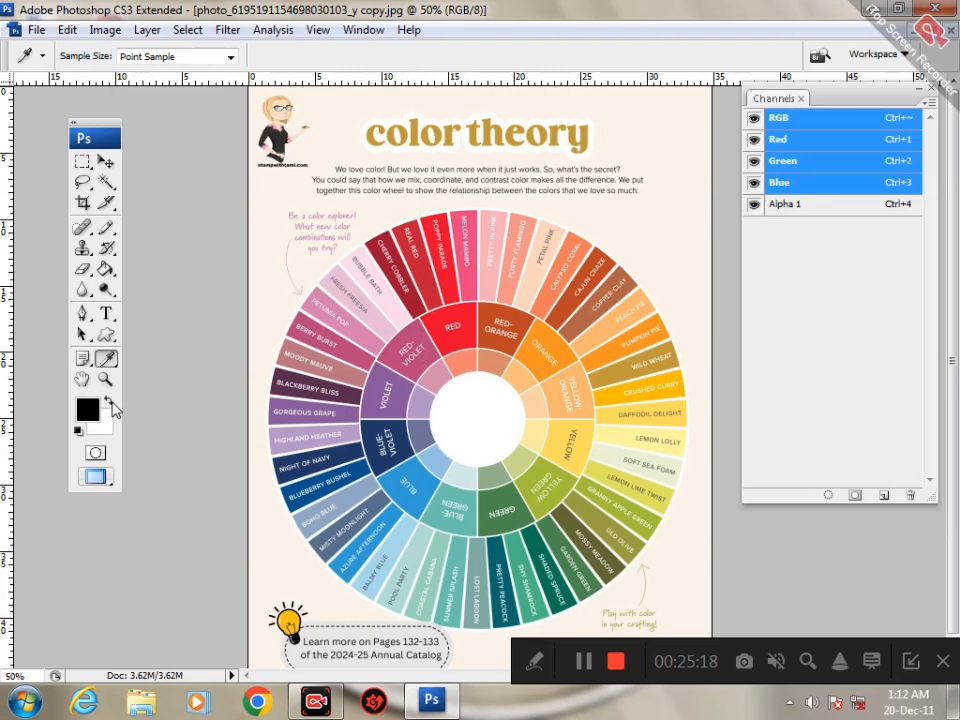
# Step: Sample a bright red and finally the orange from the colour wheel as the foreground colour
pyautogui.click(395, 308)
pyautogui.click(428, 288)
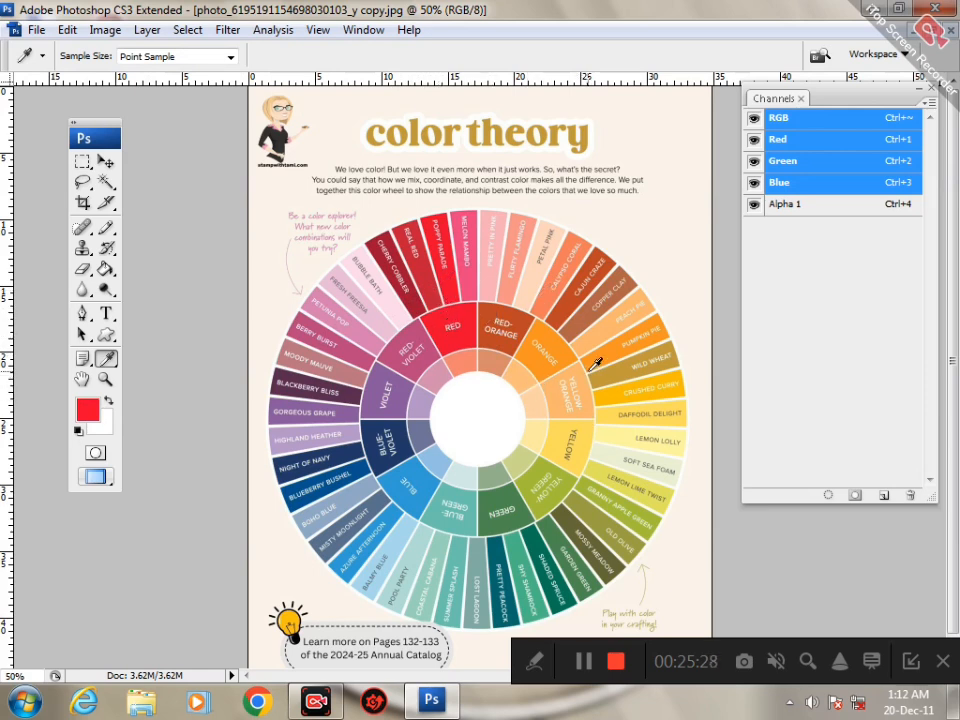
pyautogui.click(568, 340)
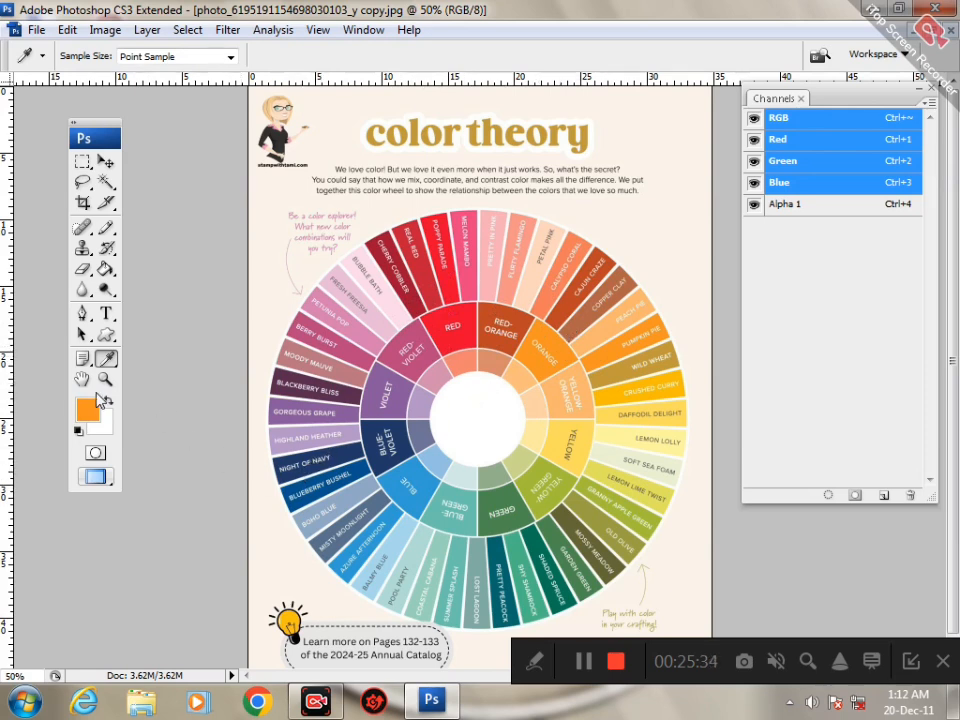
# Step: Enlarge the colour wheel to 100% and activate the Hand tool
pyautogui.click(538, 661)
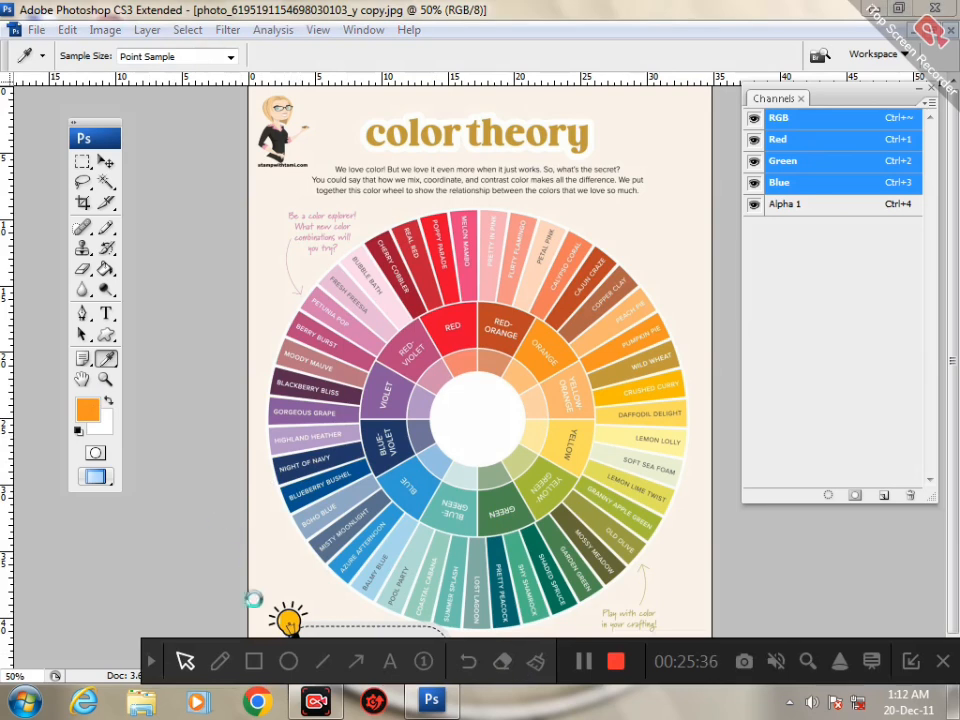
pyautogui.click(356, 664)
pyautogui.moveTo(240, 447)
pyautogui.mouseDown()
pyautogui.moveTo(115, 400)
pyautogui.moveTo(90, 378)
pyautogui.mouseUp()
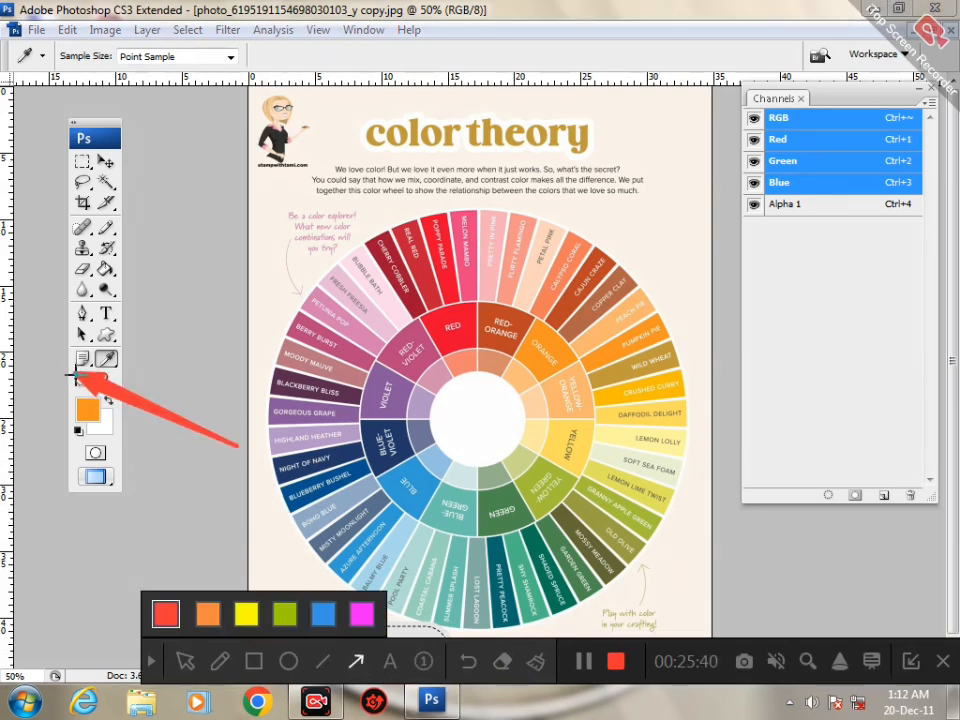
pyautogui.click(150, 661)
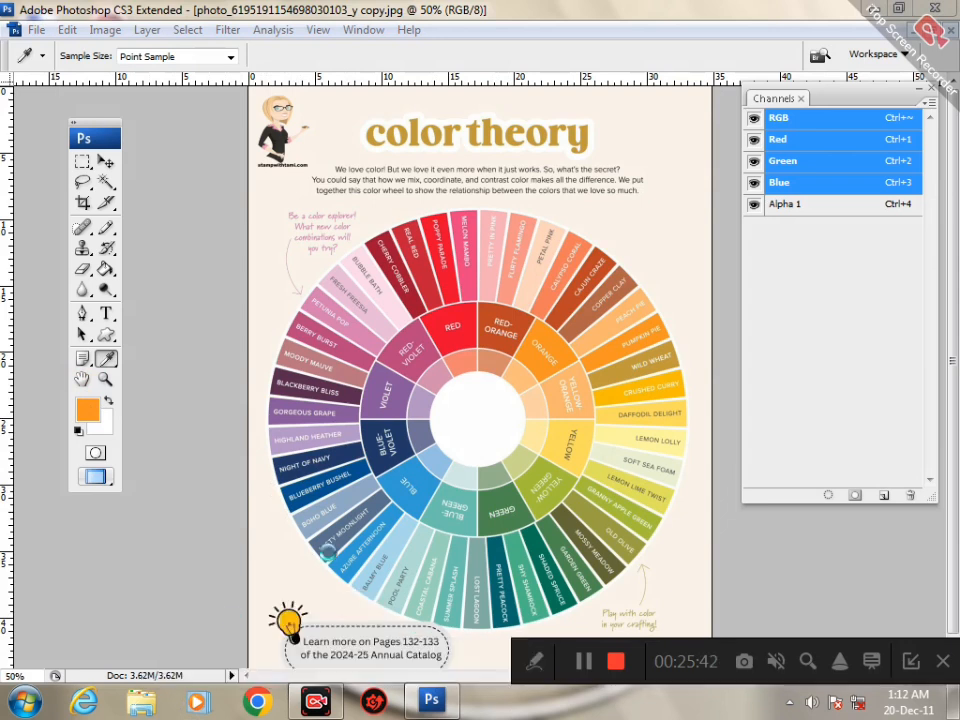
pyautogui.click(427, 463)
pyautogui.click(439, 443)
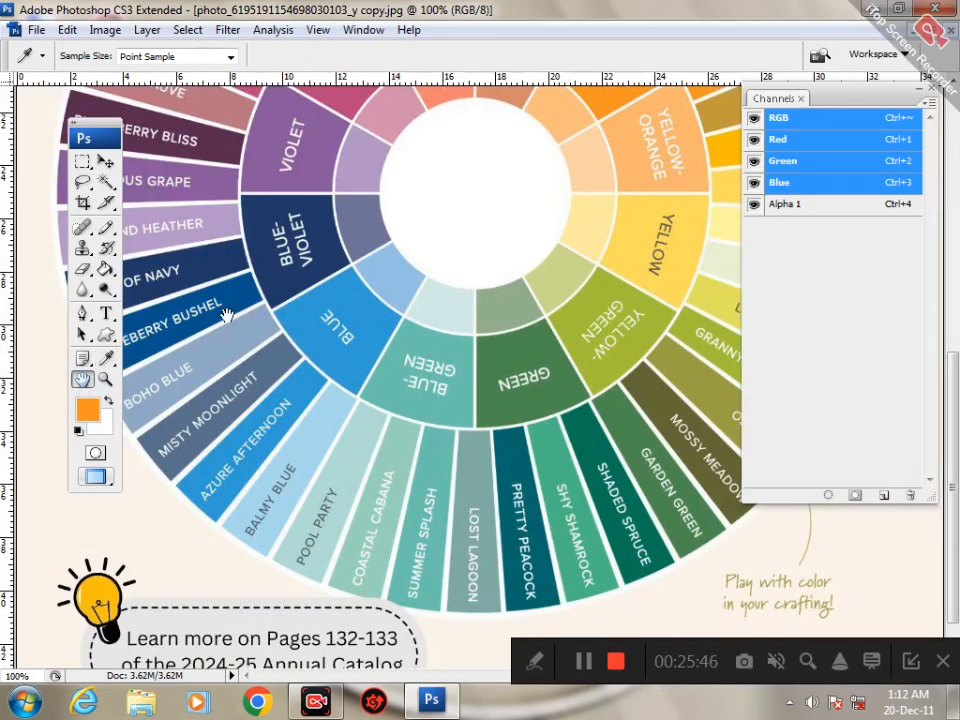
pyautogui.click(81, 382)
# Step: Move over the enlarged colour wheel from its title to its lower part and reduce the view to 66.7%
pyautogui.scroll(5, 339, 392)
pyautogui.scroll(2, 523, 428)
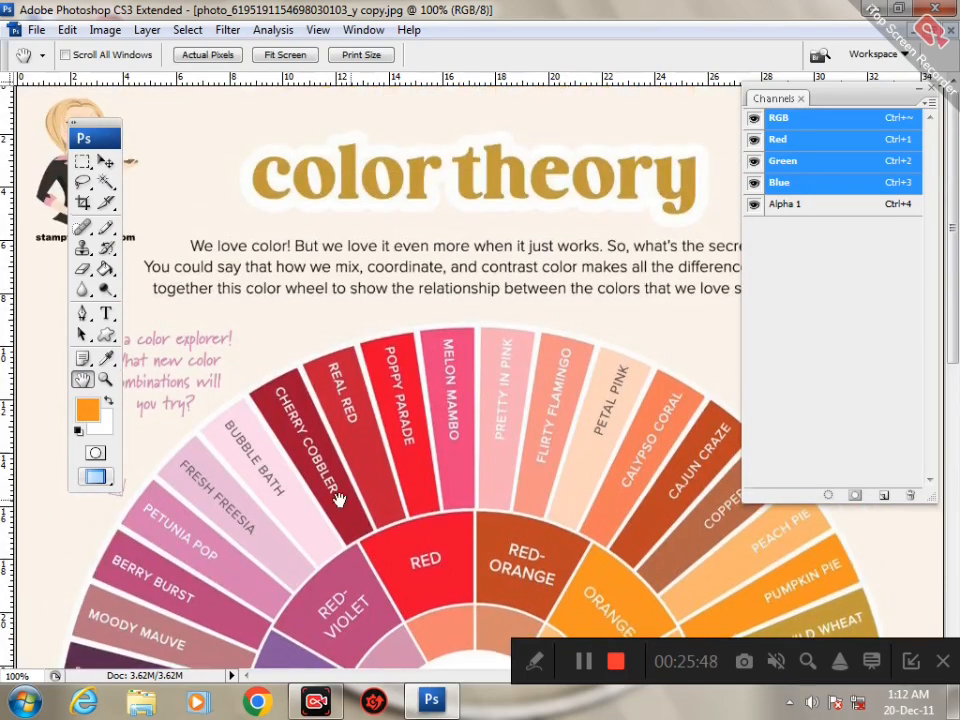
pyautogui.scroll(-6, 560, 410)
pyautogui.scroll(-8, 584, 397)
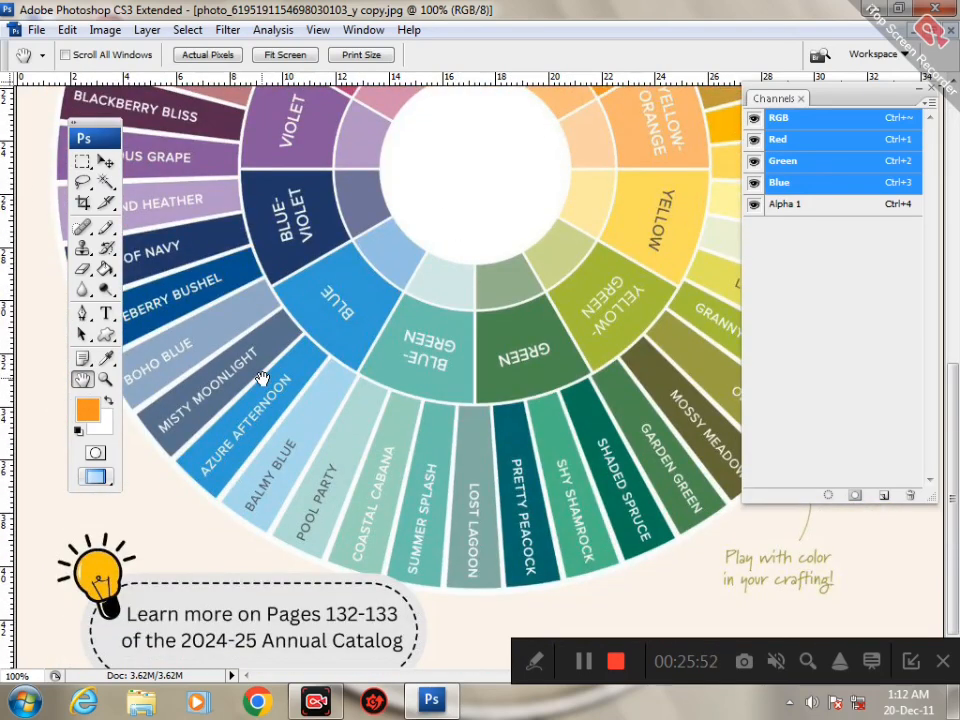
pyautogui.hotkey('ctrl', '-')
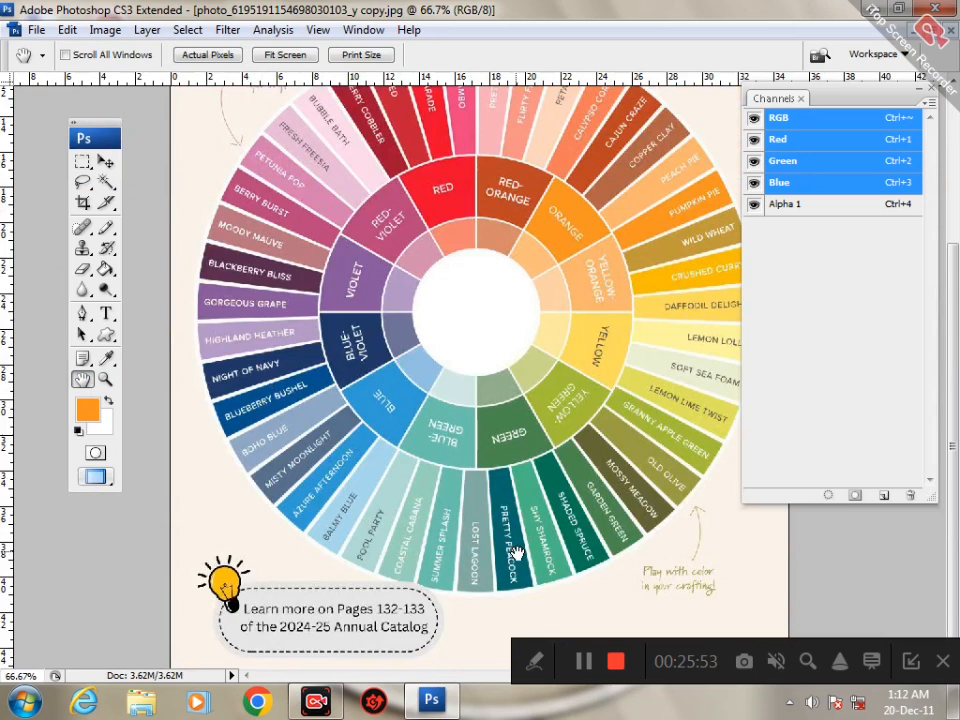
# Step: Point out the Zoom tool with a red arrow annotation and use it to reduce the view to 33.3%
pyautogui.click(544, 666)
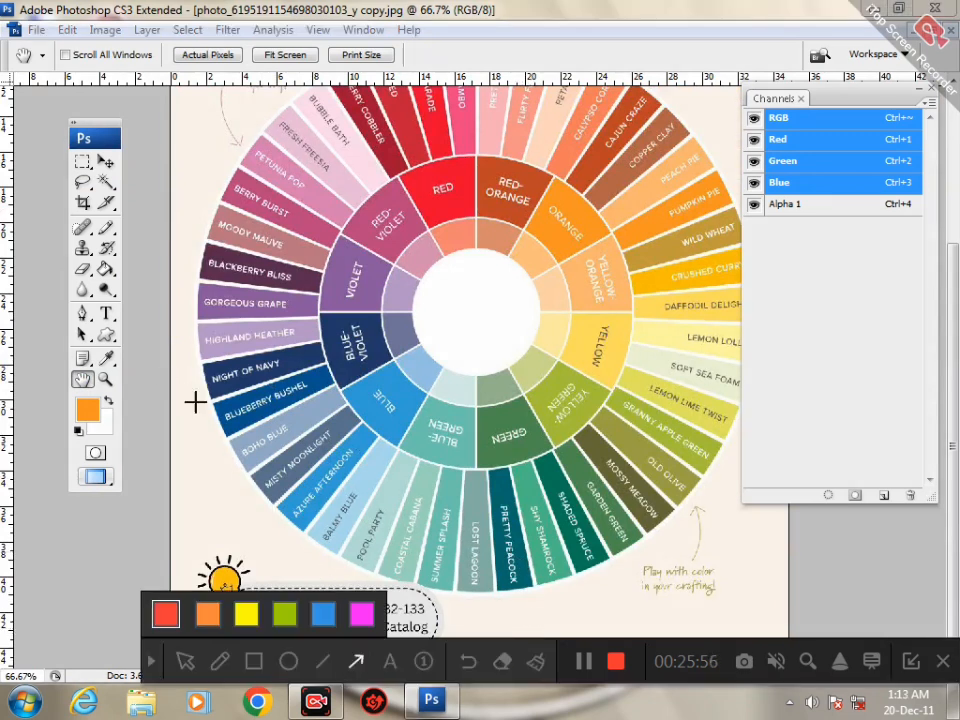
pyautogui.moveTo(258, 428); pyautogui.dragTo(128, 381)
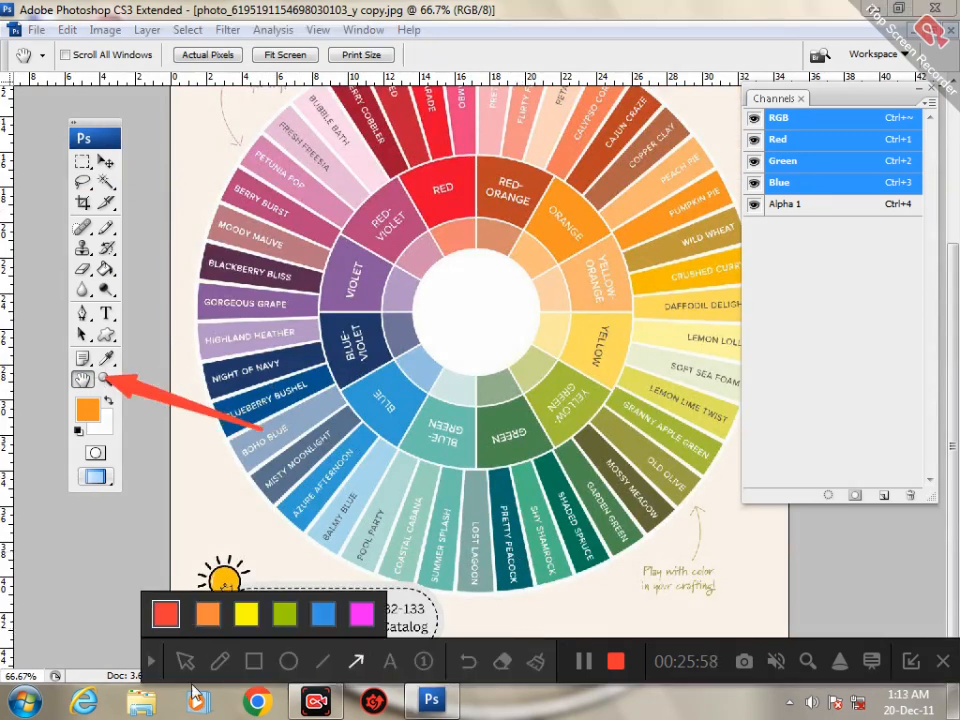
pyautogui.click(148, 668)
pyautogui.click(105, 379)
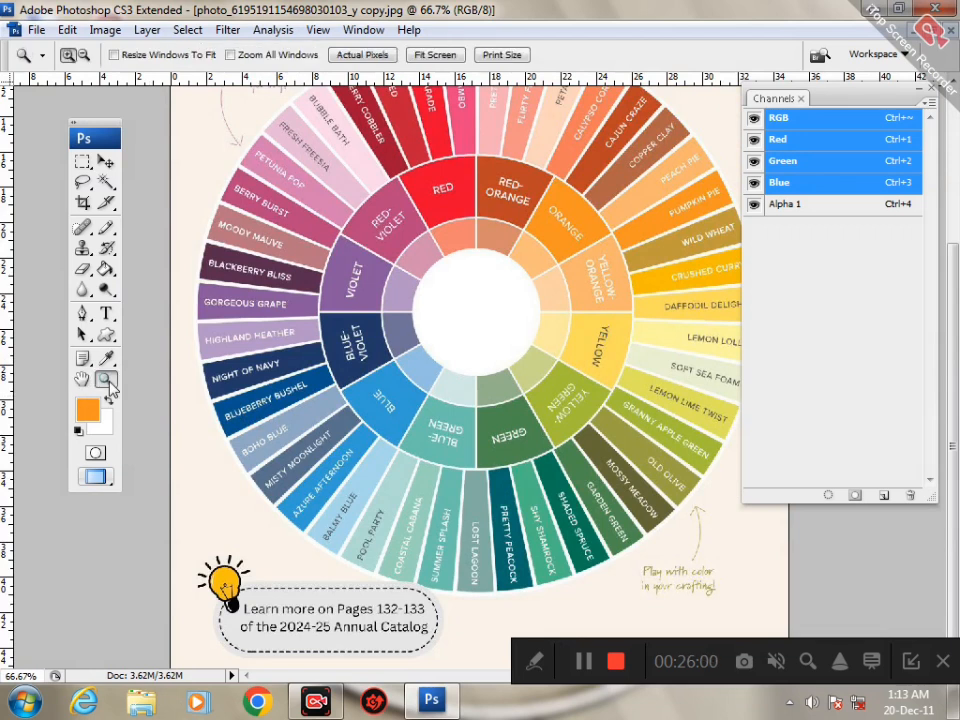
pyautogui.press('alt')
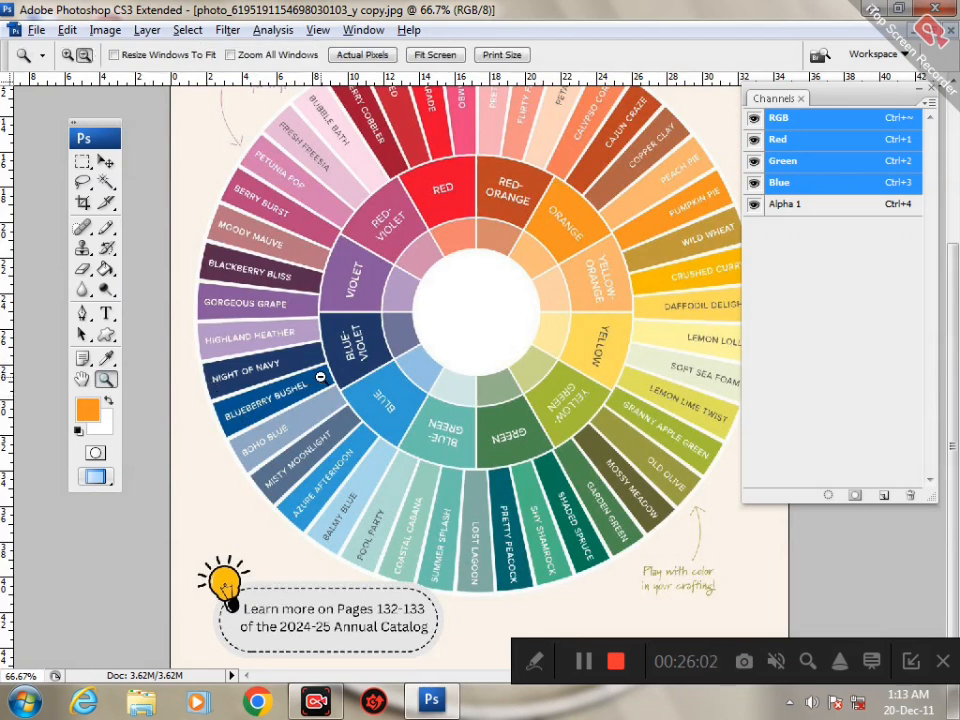
pyautogui.keyDown('alt'); pyautogui.click(335, 368); pyautogui.keyUp('alt')
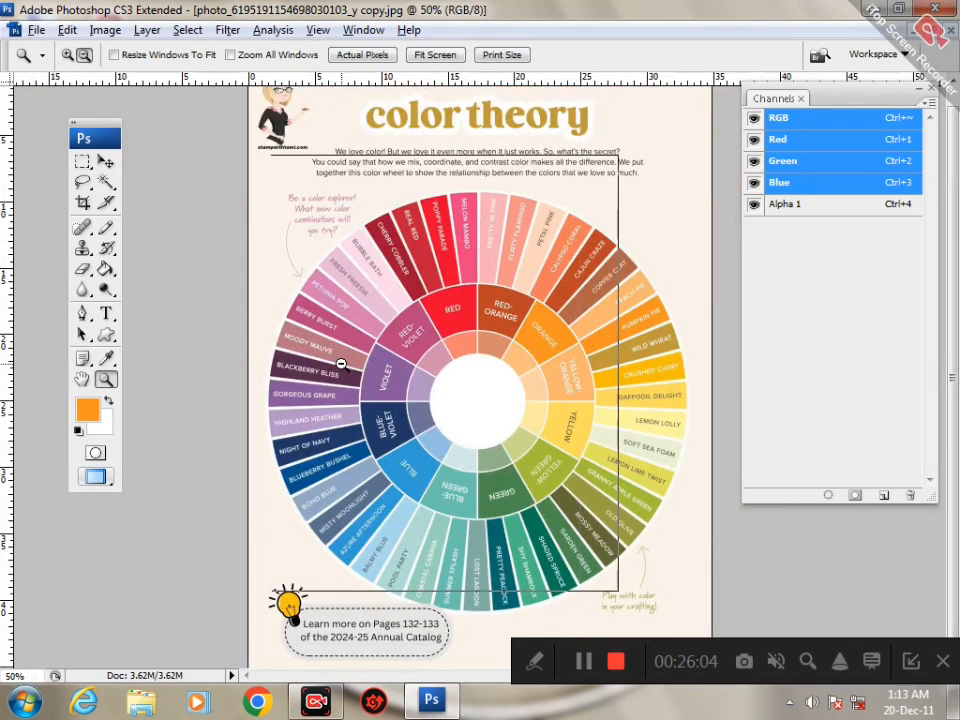
pyautogui.keyDown('alt'); pyautogui.click(343, 363); pyautogui.keyUp('alt')
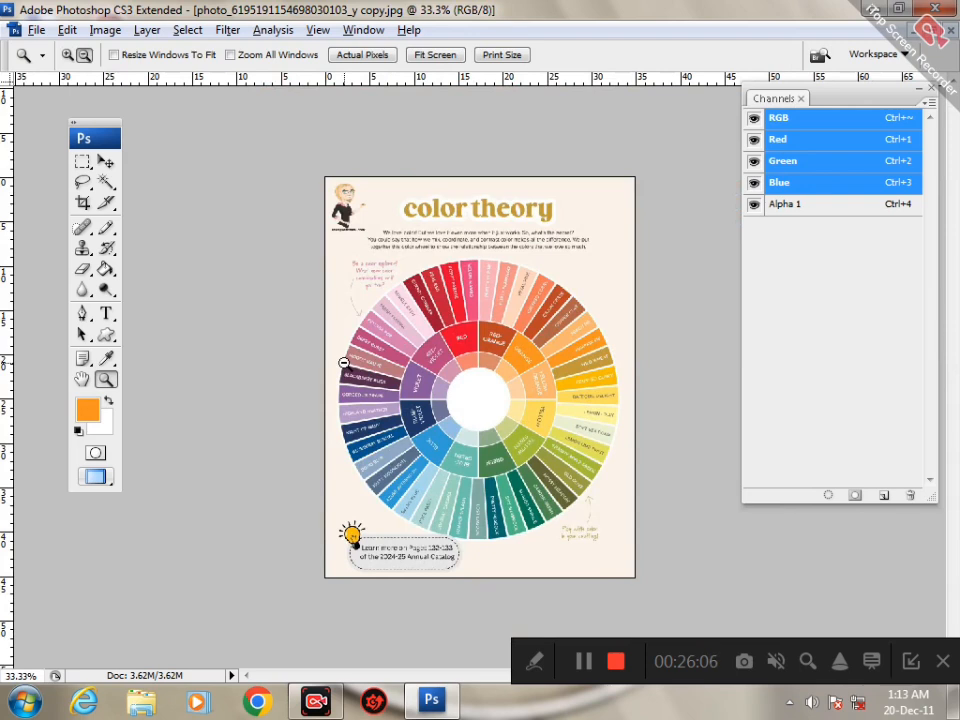
# Step: Magnify the colour wheel around its Red segment to 100% and step back to 66.7%
pyautogui.click(470, 353)
pyautogui.click(470, 353)
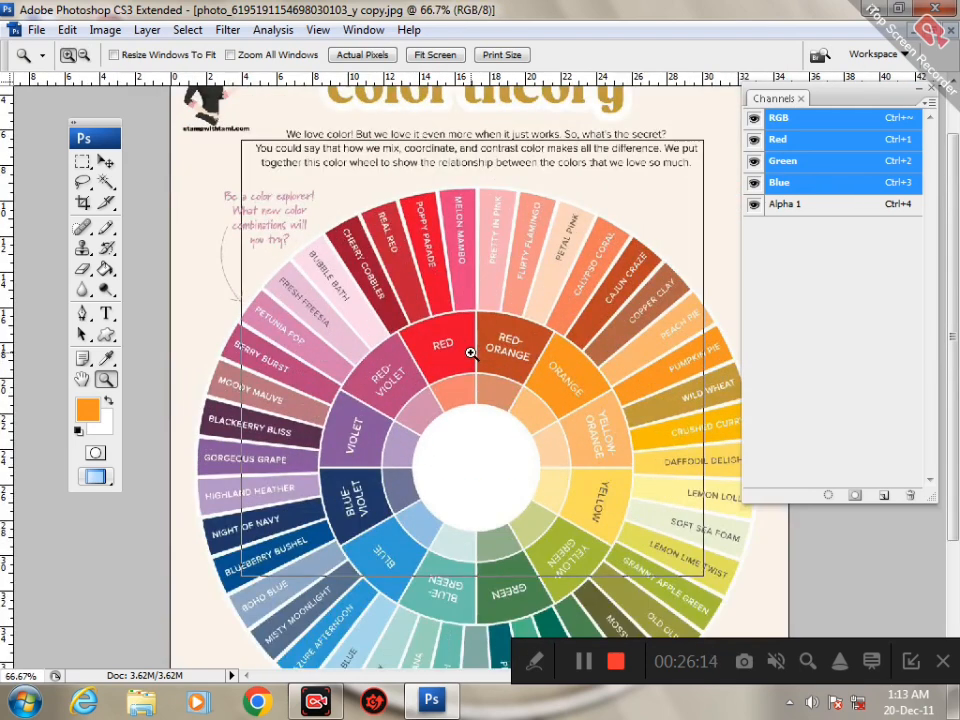
pyautogui.click(470, 353)
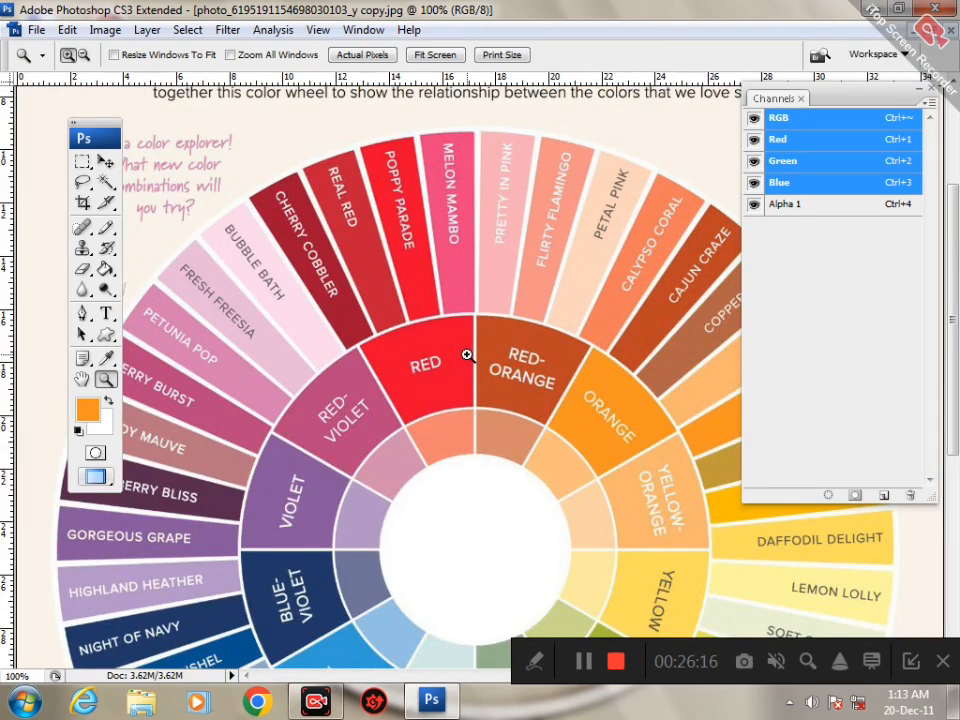
pyautogui.keyDown('alt'); pyautogui.click(467, 354); pyautogui.keyUp('alt')
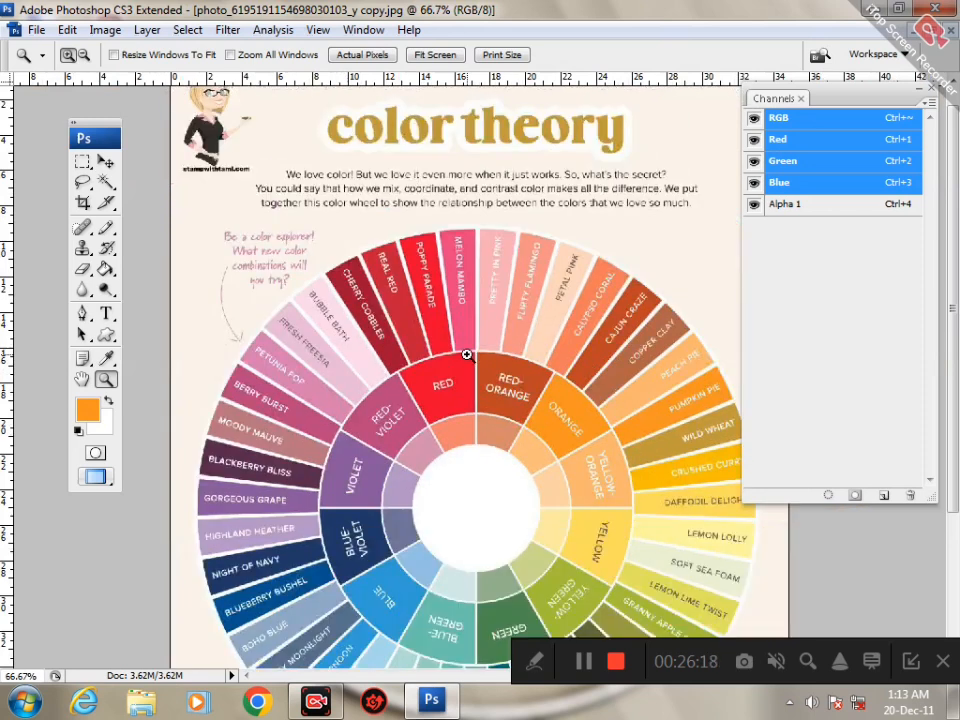
# Step: Magnify a framed area of the colour wheel to about 116% and reduce the view to 33.3%
pyautogui.moveTo(323, 196); pyautogui.dragTo(521, 553)
pyautogui.press('space')
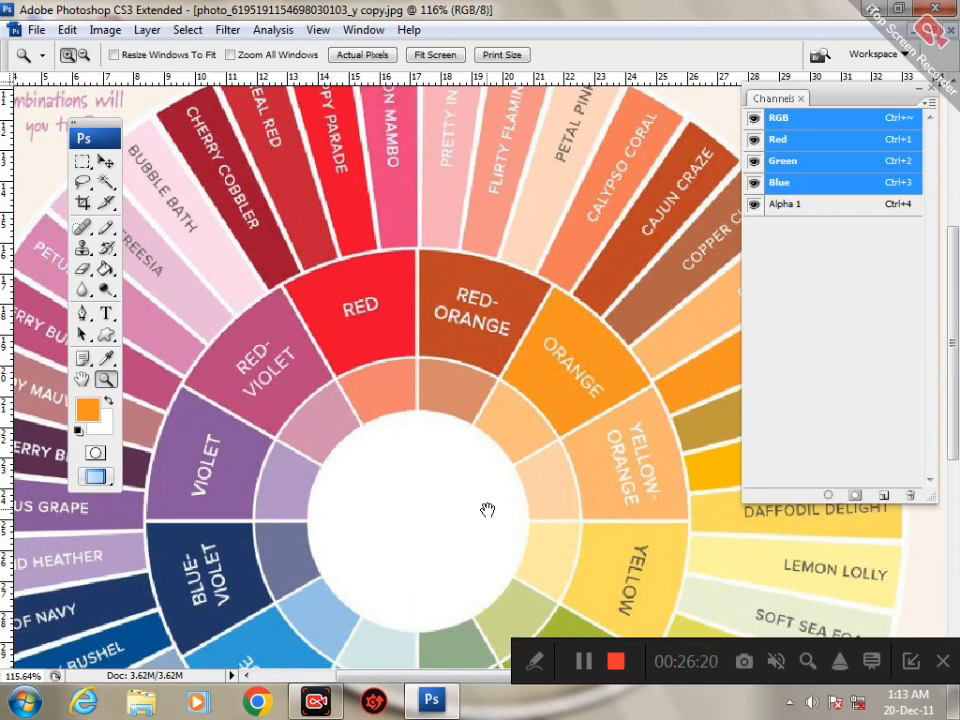
pyautogui.keyDown('alt'); pyautogui.click(487, 510); pyautogui.keyUp('alt')
pyautogui.keyDown('alt'); pyautogui.click(487, 510); pyautogui.keyUp('alt')
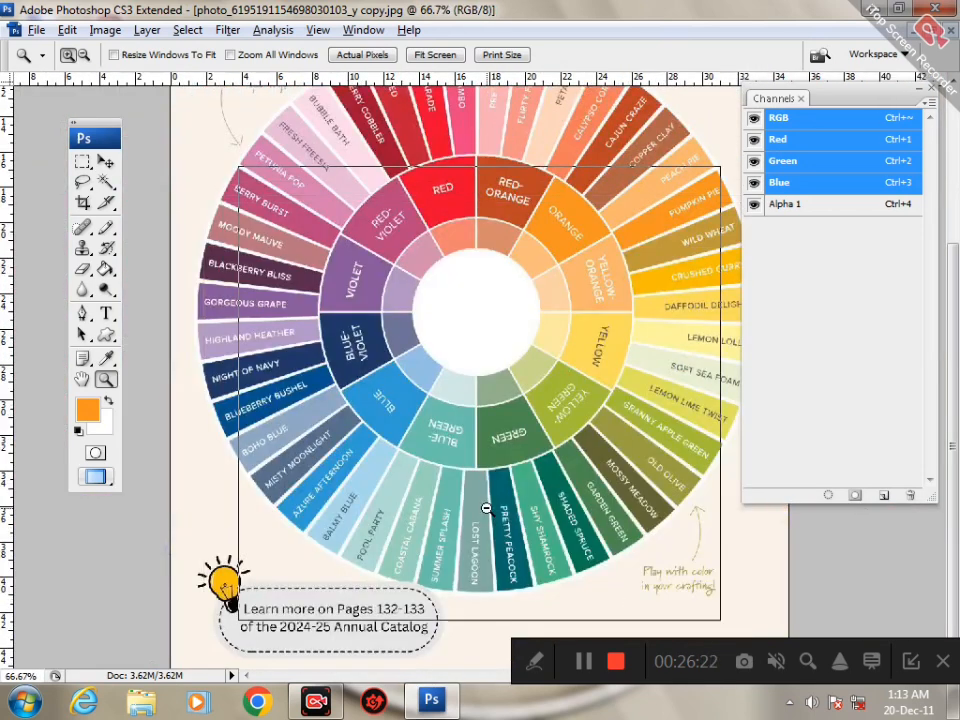
pyautogui.keyDown('alt'); pyautogui.click(487, 510); pyautogui.keyUp('alt')
pyautogui.keyDown('alt'); pyautogui.click(487, 510); pyautogui.keyUp('alt')
pyautogui.click(487, 510)
pyautogui.click(488, 505)
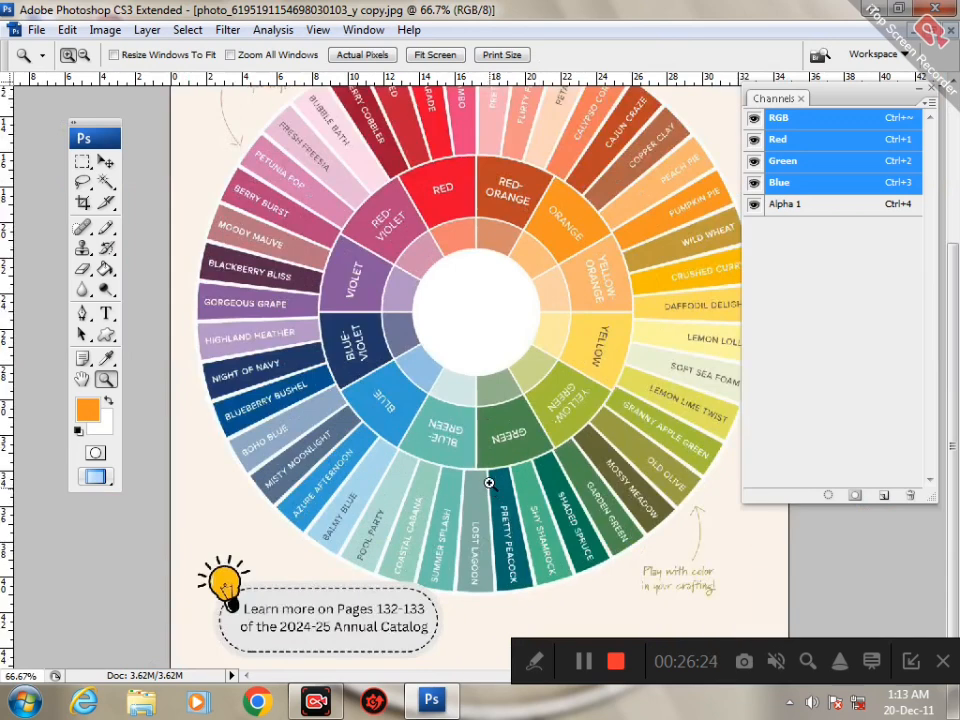
pyautogui.keyDown('alt'); pyautogui.click(488, 470); pyautogui.keyUp('alt')
pyautogui.keyDown('alt'); pyautogui.click(488, 470); pyautogui.keyUp('alt')
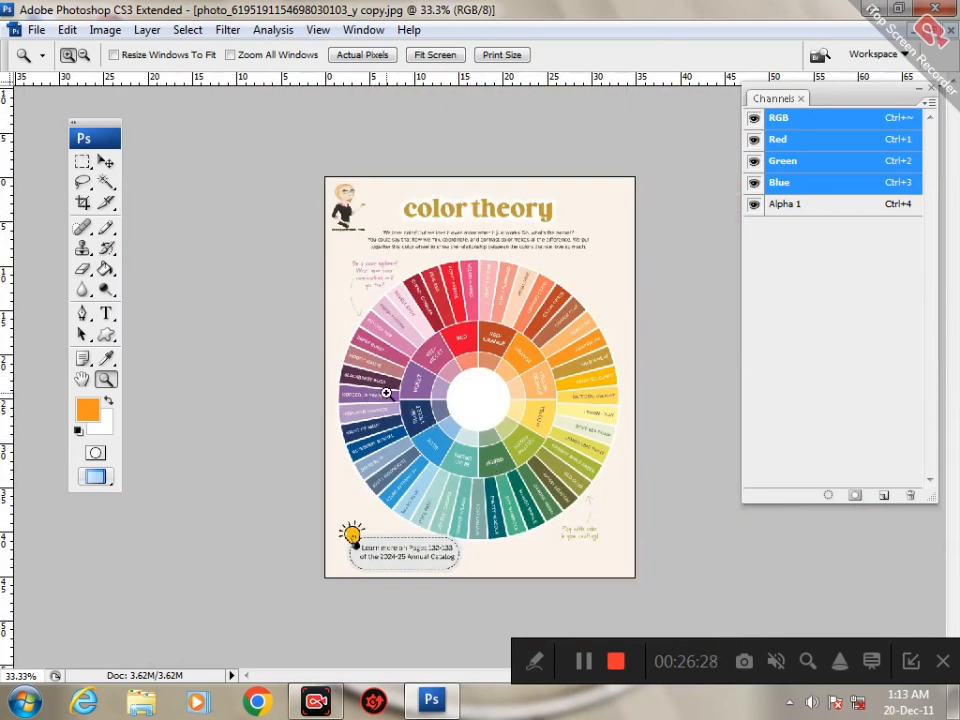
# Step: Swap the foreground and background colours twice and restore the default black and white
pyautogui.click(108, 401)
pyautogui.click(108, 401)
pyautogui.click(78, 432)
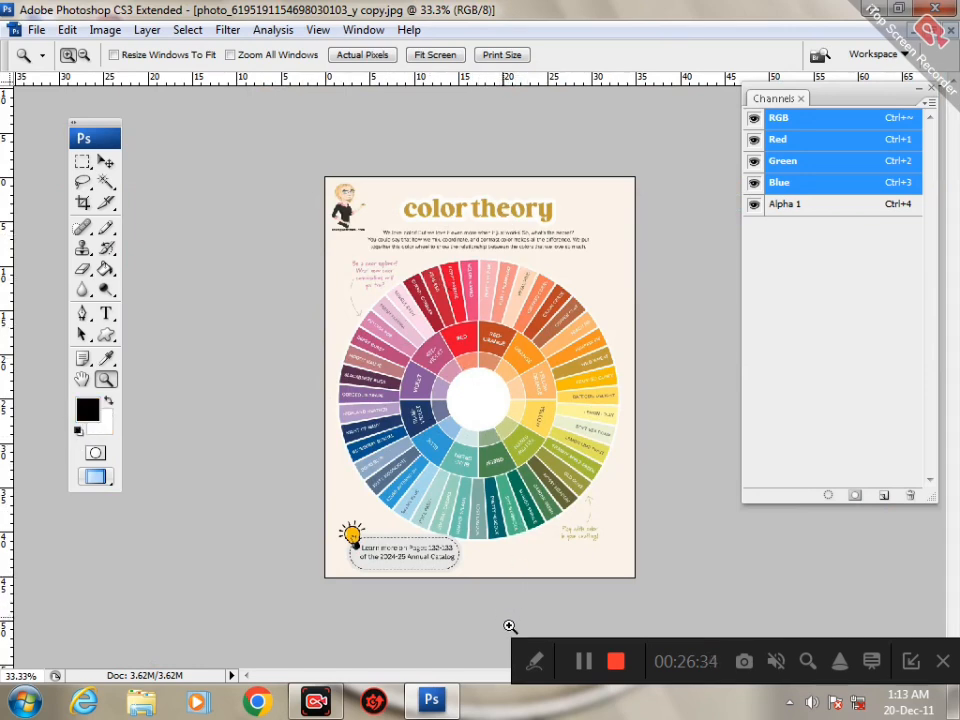
# Step: Point out the Edit commands with a red arrow annotation and open the Keyboard Shortcuts settings
pyautogui.click(534, 662)
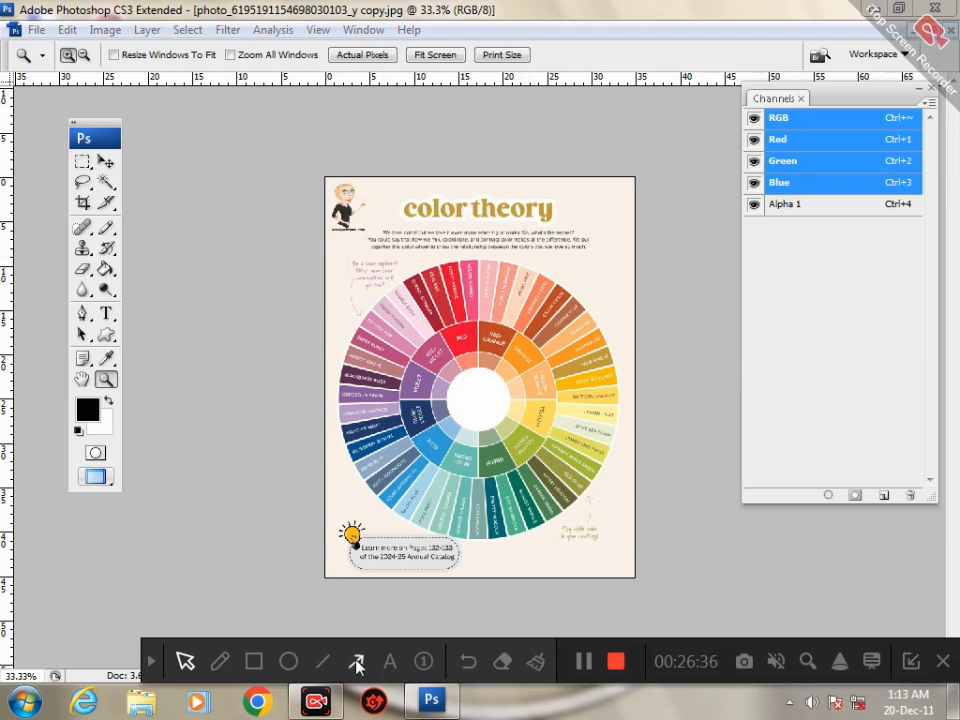
pyautogui.click(356, 663)
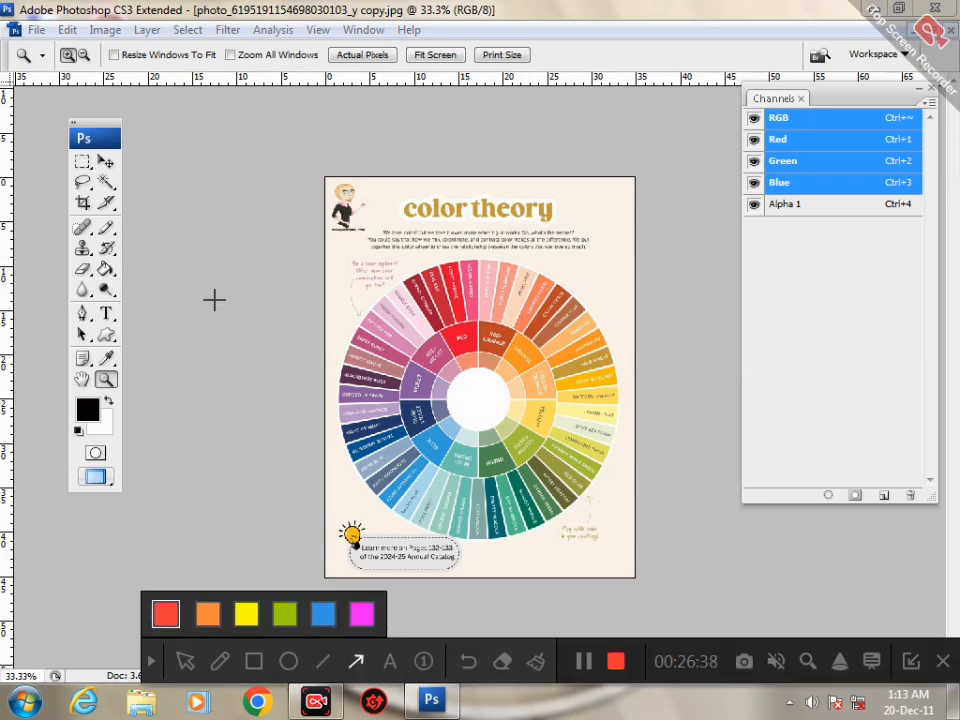
pyautogui.moveTo(235, 300); pyautogui.dragTo(117, 186)
pyautogui.moveTo(183, 213); pyautogui.dragTo(67, 35)
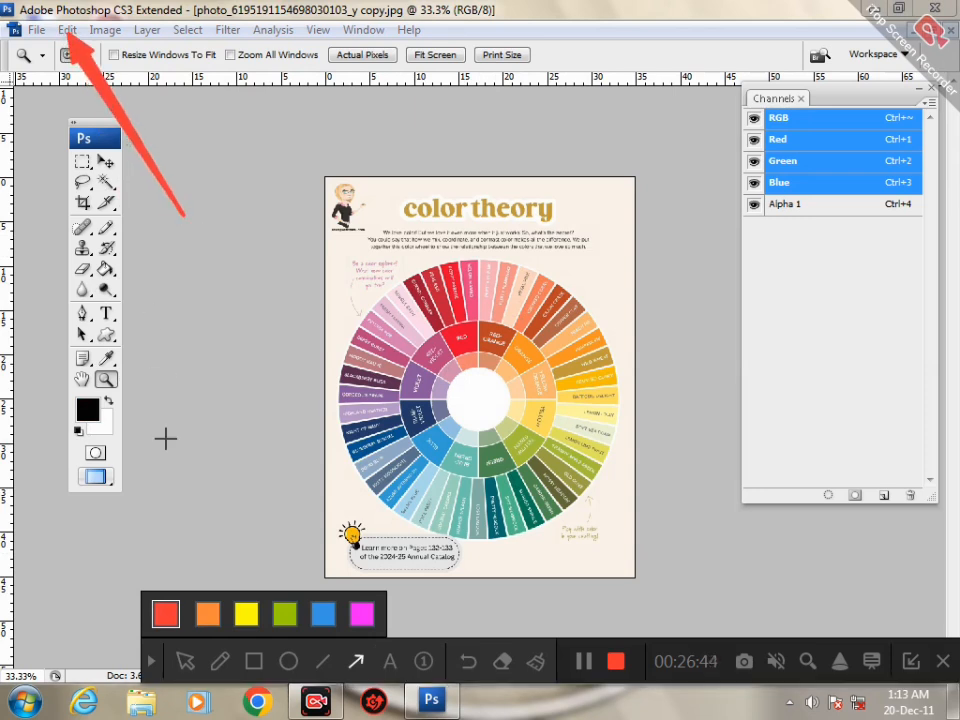
pyautogui.click(152, 660)
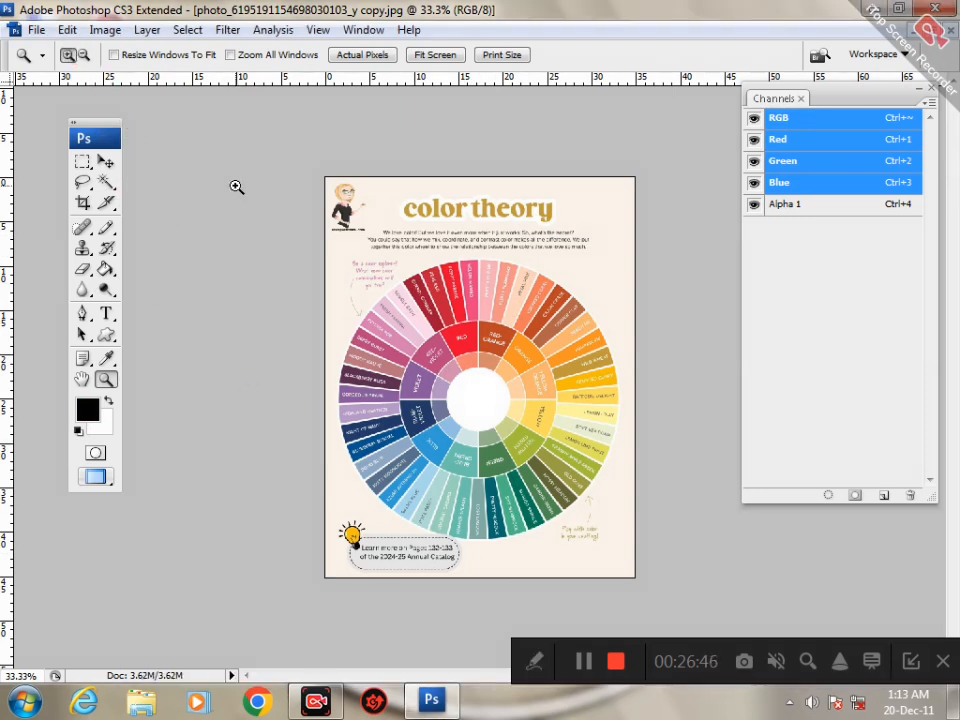
pyautogui.click(67, 30)
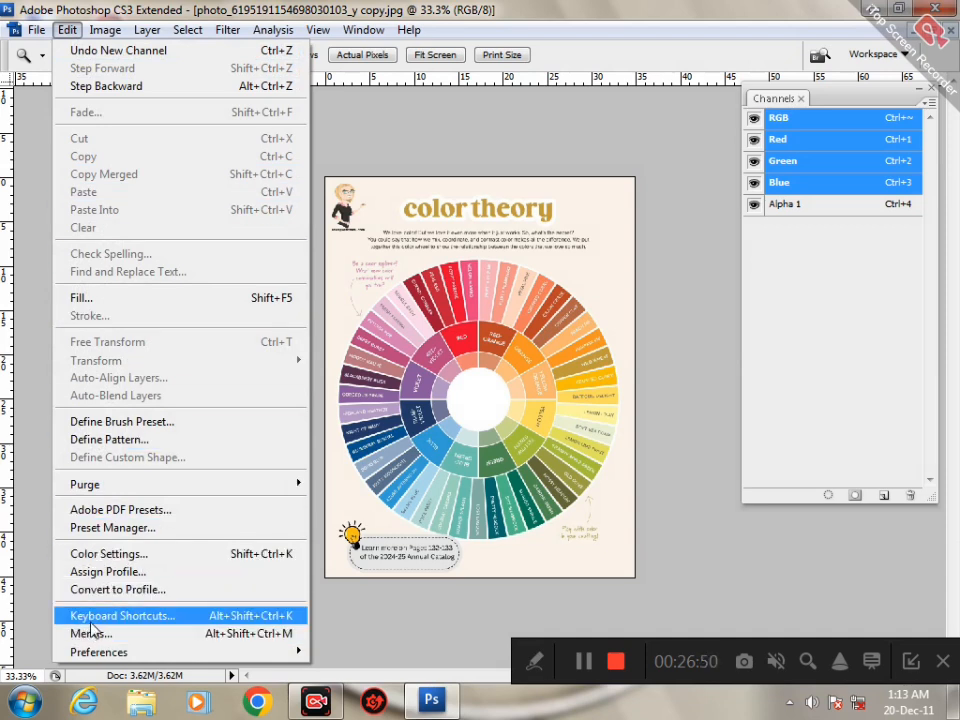
pyautogui.click(280, 616)
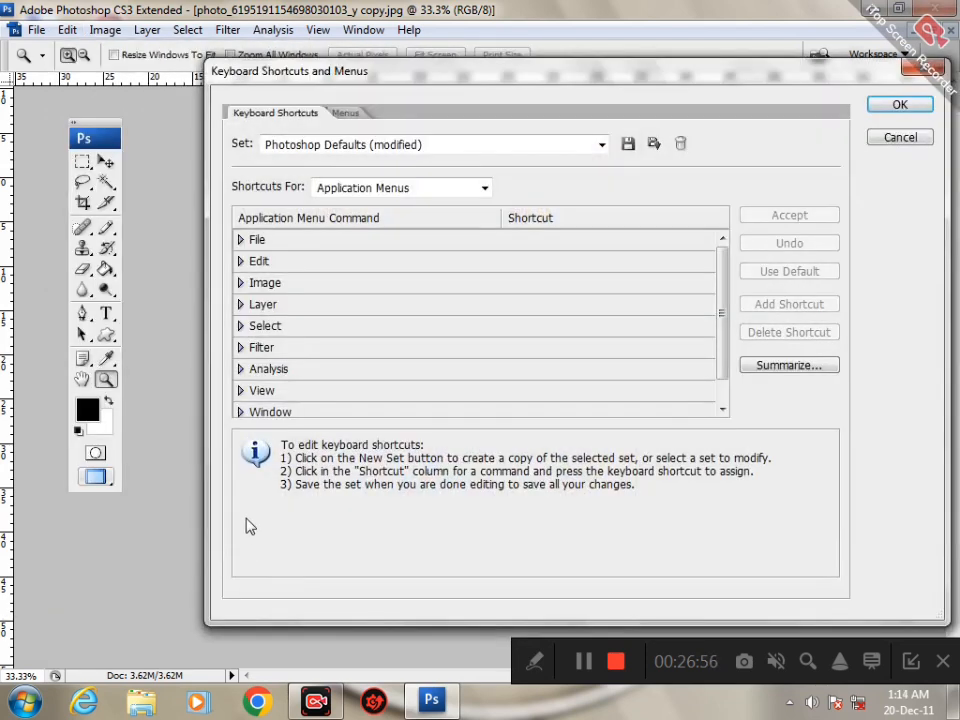
# Step: Mark the Shortcuts For setting with a red arrow annotation and list the shortcuts for Tools
pyautogui.click(535, 661)
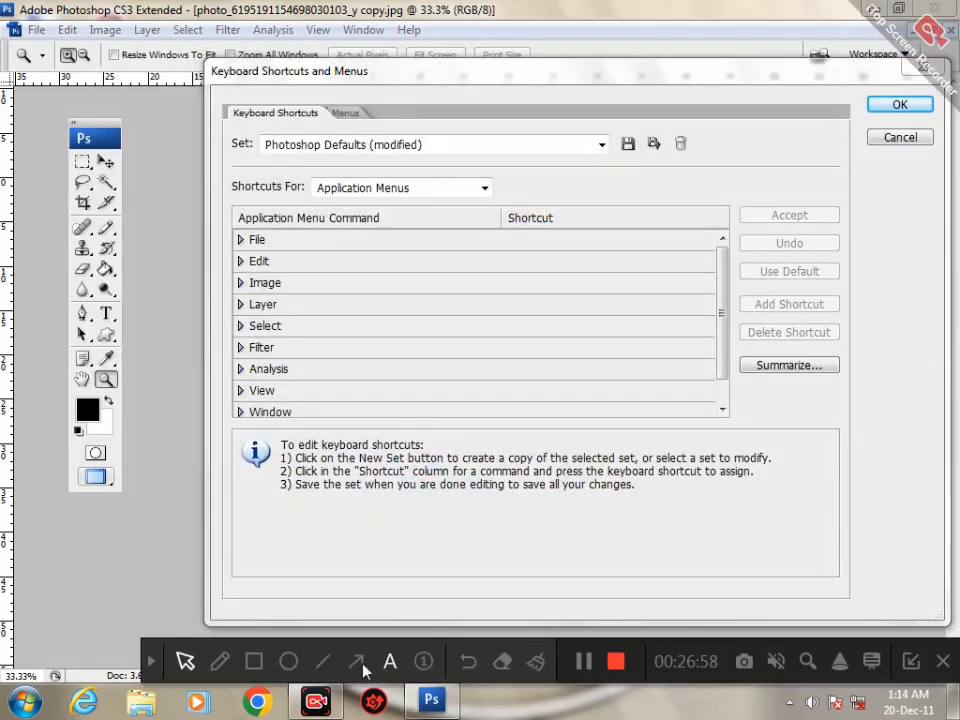
pyautogui.click(360, 663)
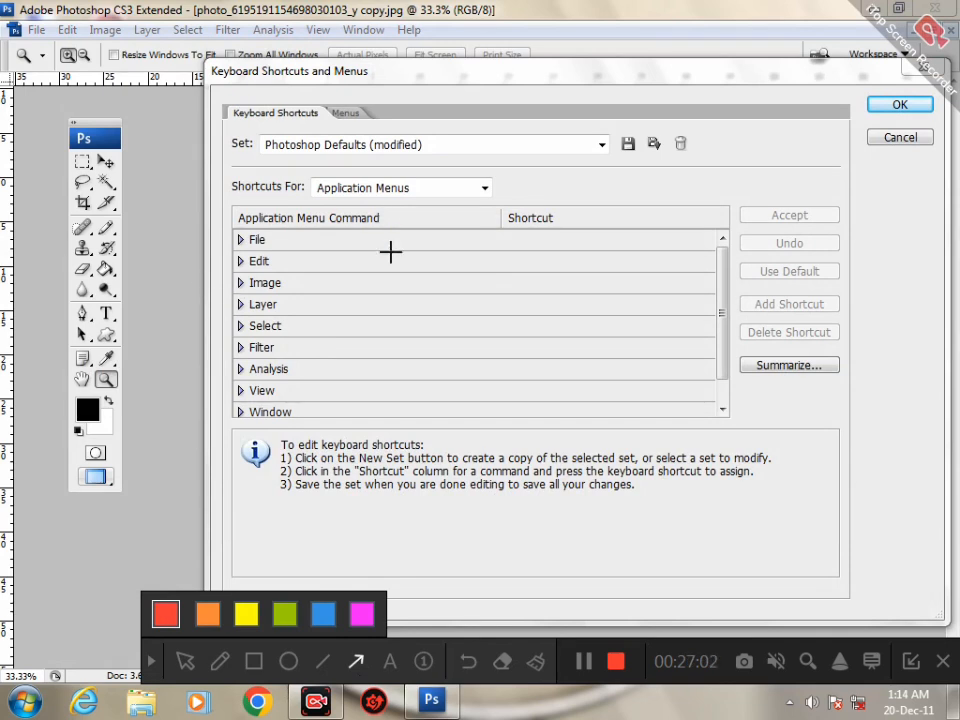
pyautogui.moveTo(394, 326); pyautogui.dragTo(383, 183)
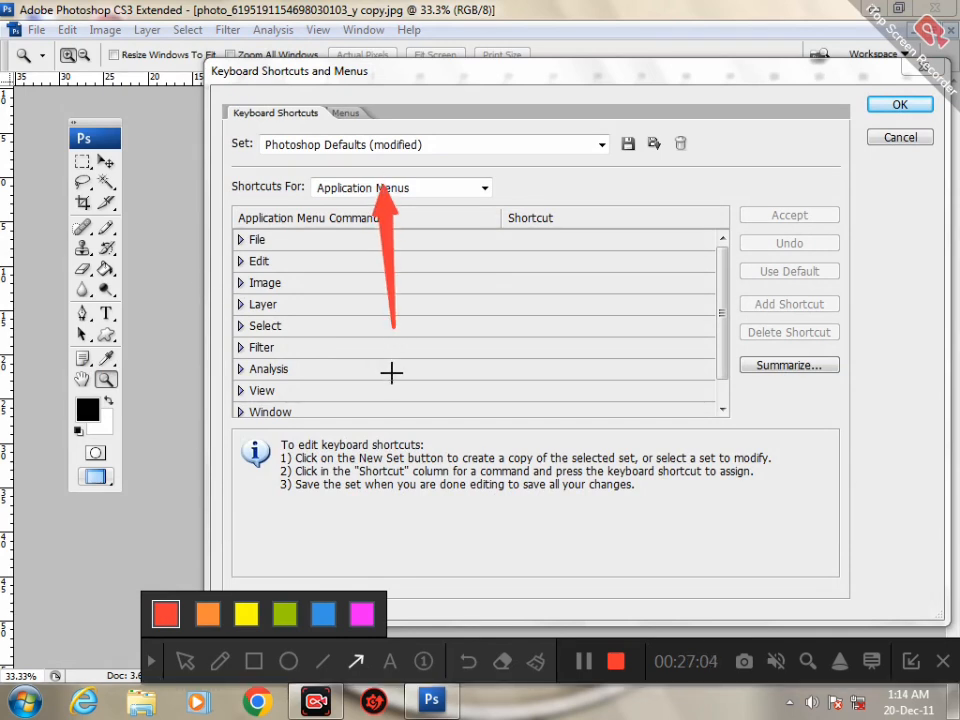
pyautogui.click(153, 662)
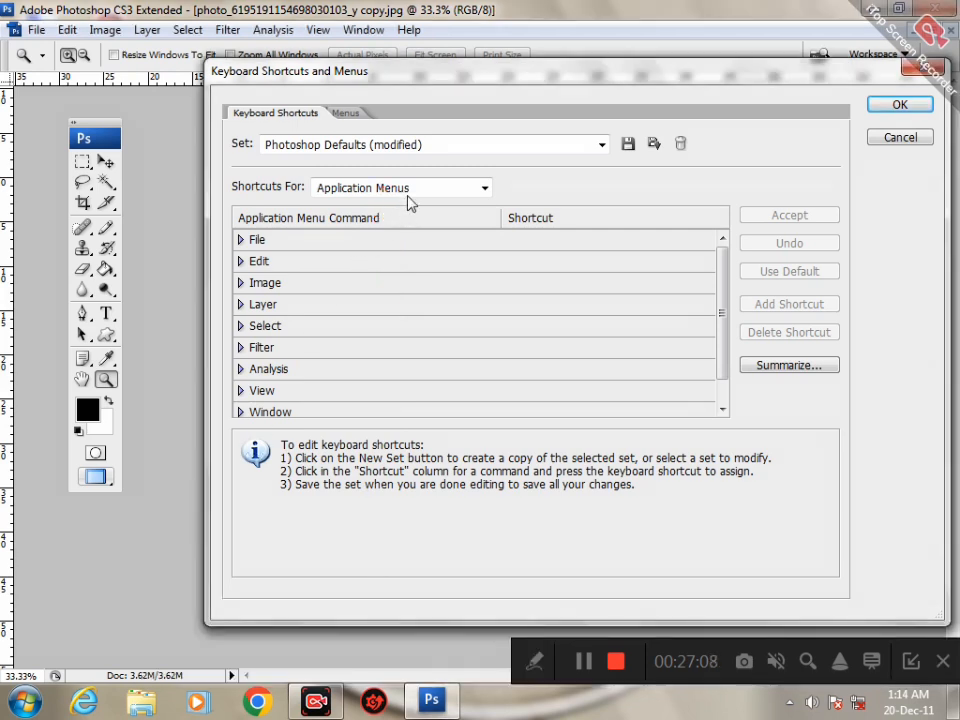
pyautogui.click(470, 190)
pyautogui.click(439, 239)
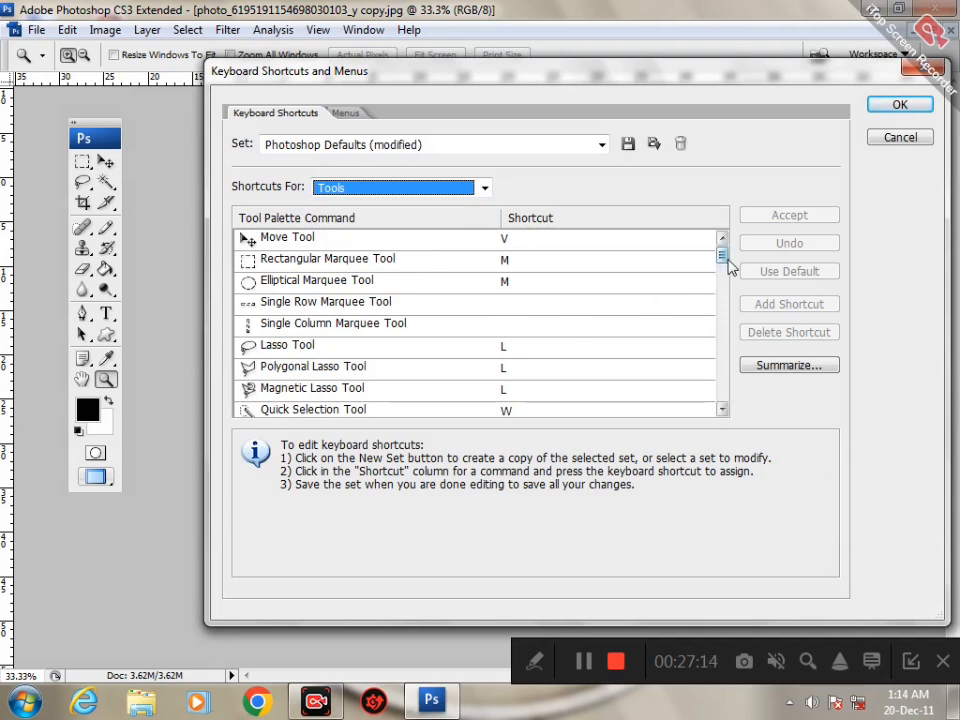
# Step: Open the Polygonal Lasso Tool's shortcut for editing, accept it as L and close the shortcut settings
pyautogui.moveTo(722, 262)
pyautogui.mouseDown()
pyautogui.moveTo(725, 280)
pyautogui.moveTo(726, 263)
pyautogui.mouseUp()
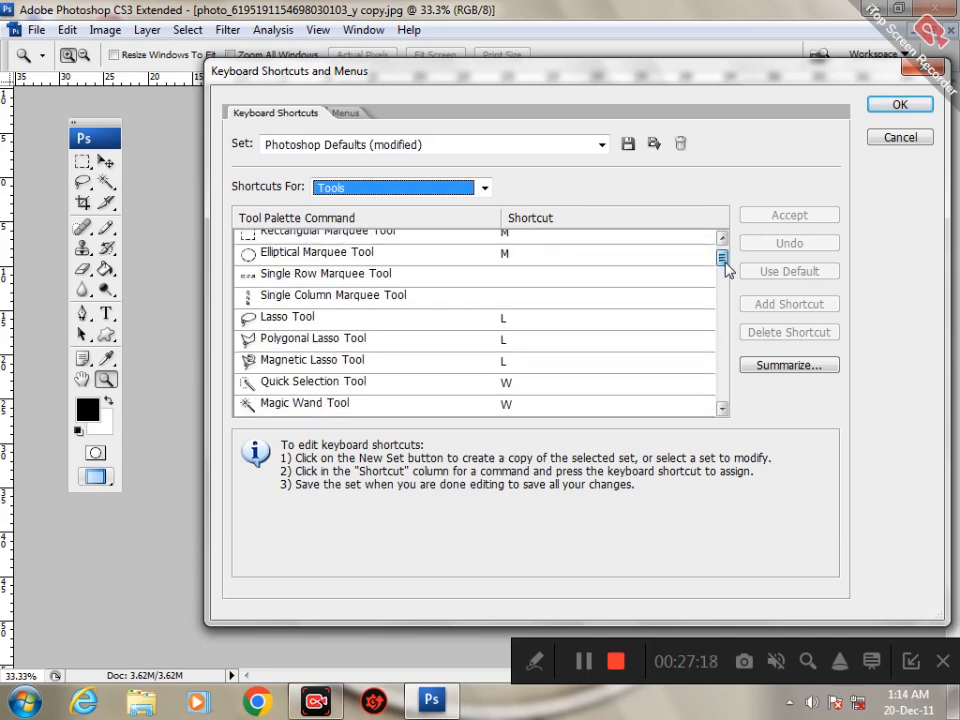
pyautogui.click(516, 342)
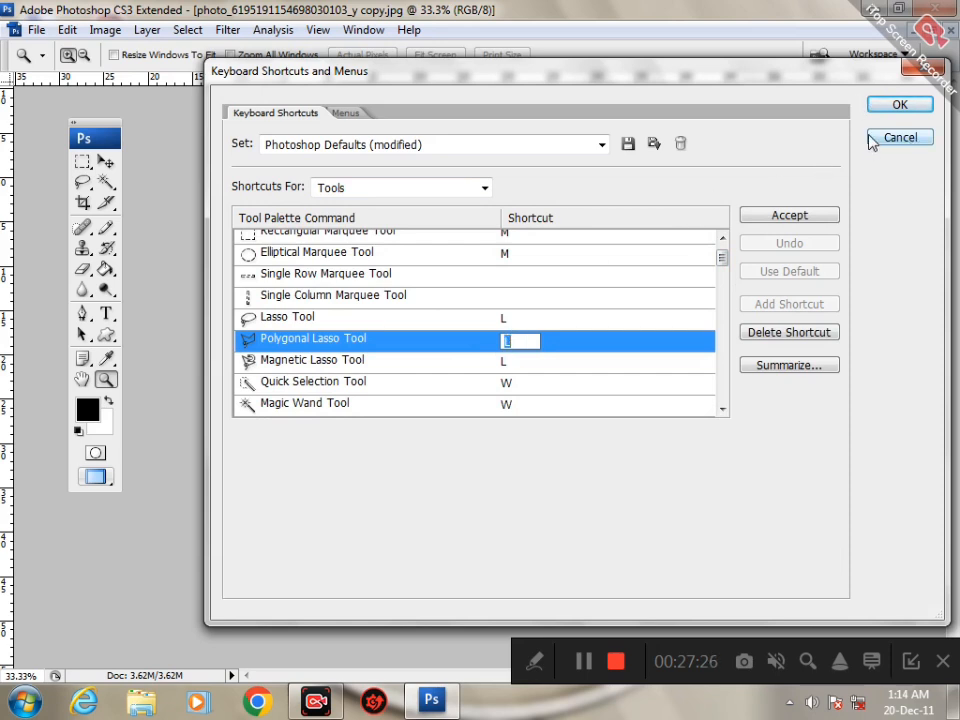
pyautogui.click(789, 215)
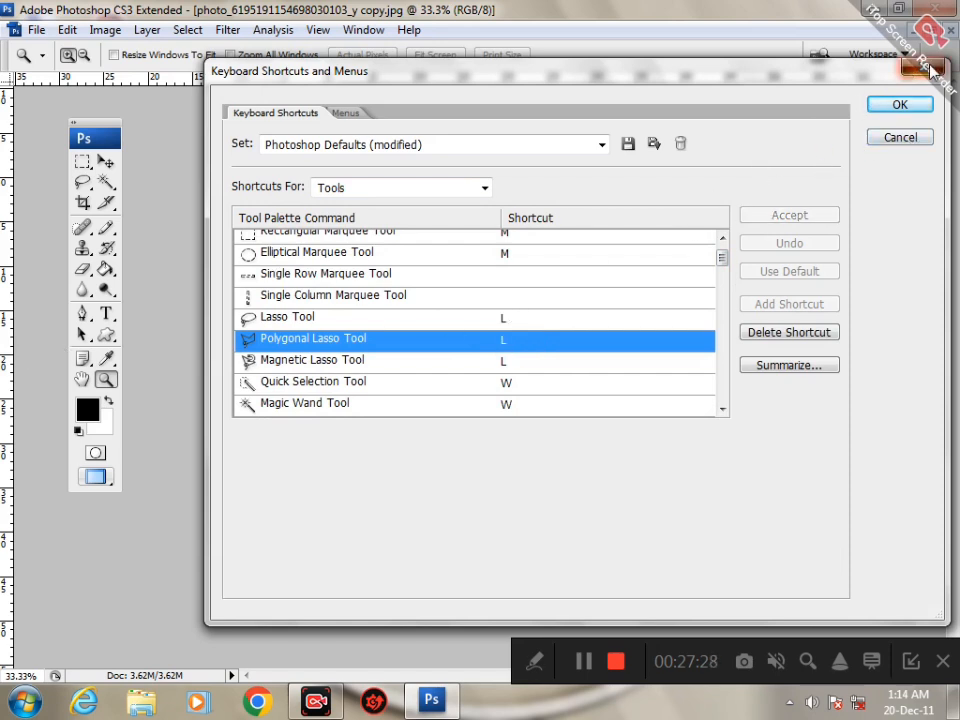
pyautogui.click(900, 104)
# Step: Activate the Rectangular Marquee tool and close the colour wheel image without saving the changes
pyautogui.click(362, 341)
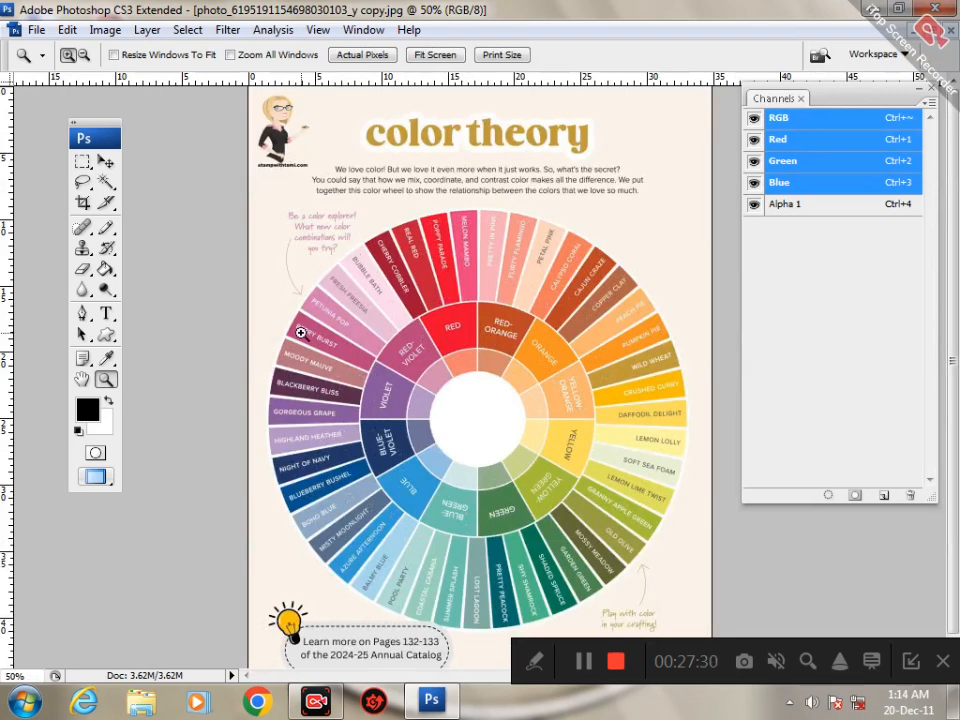
pyautogui.press('m')
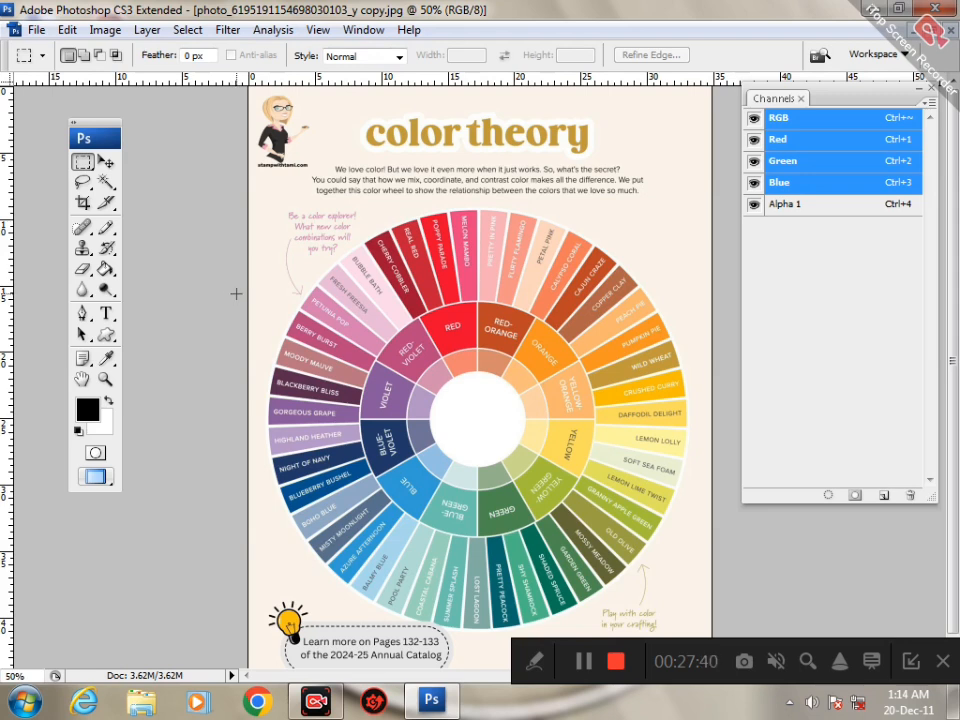
pyautogui.hotkey('ctrl', 'w')
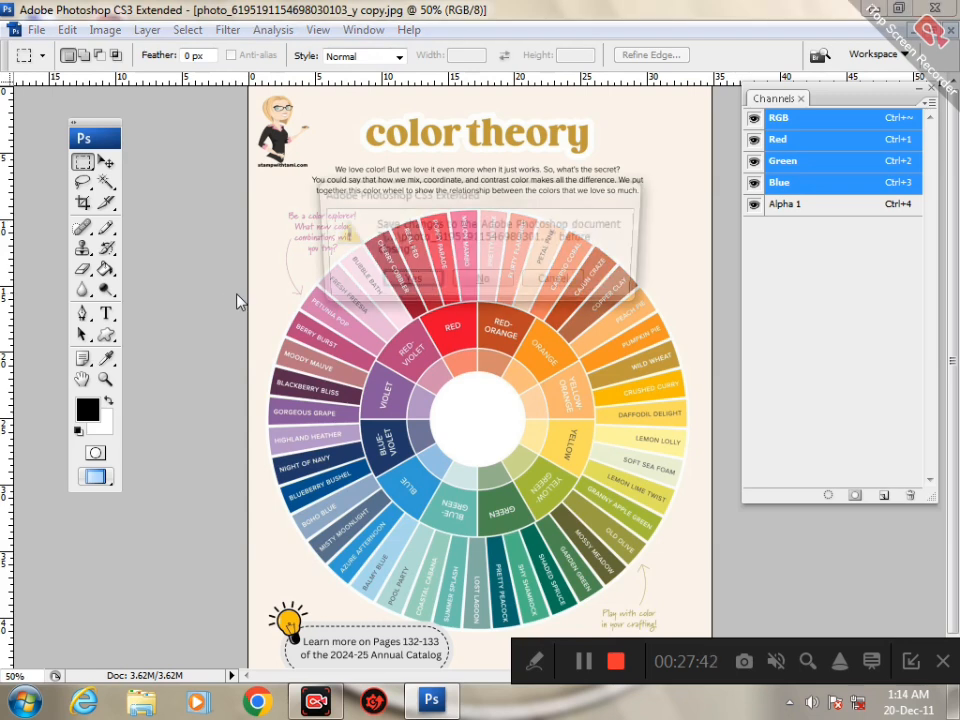
pyautogui.click(484, 280)
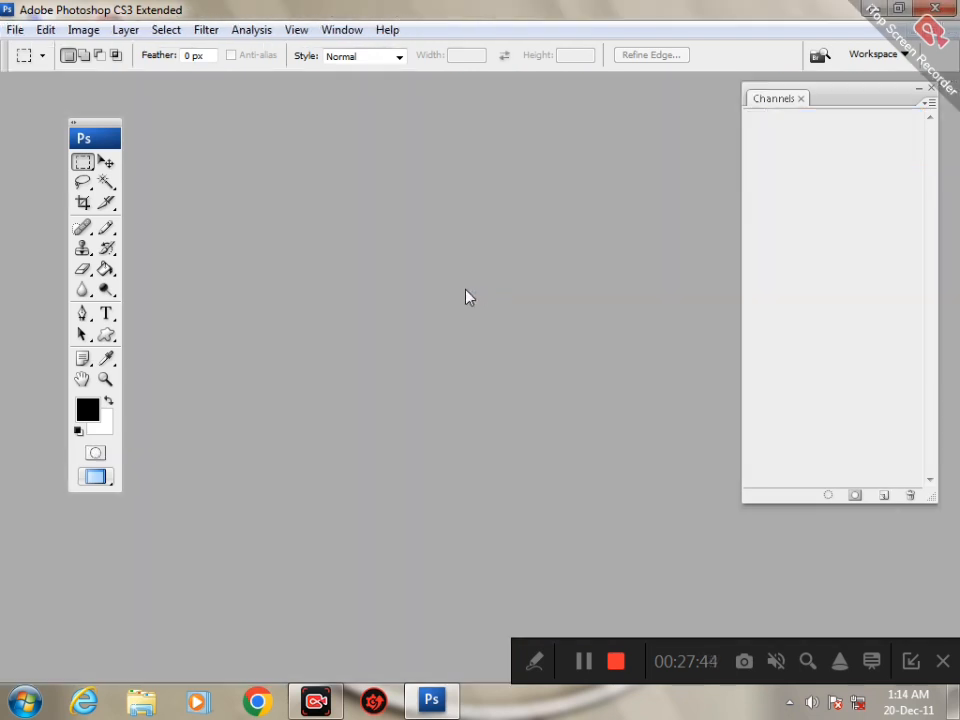
# Step: Open the image IMG_20250609_195136.jpg from New Volume (E:)
pyautogui.hotkey('ctrl', 'o')
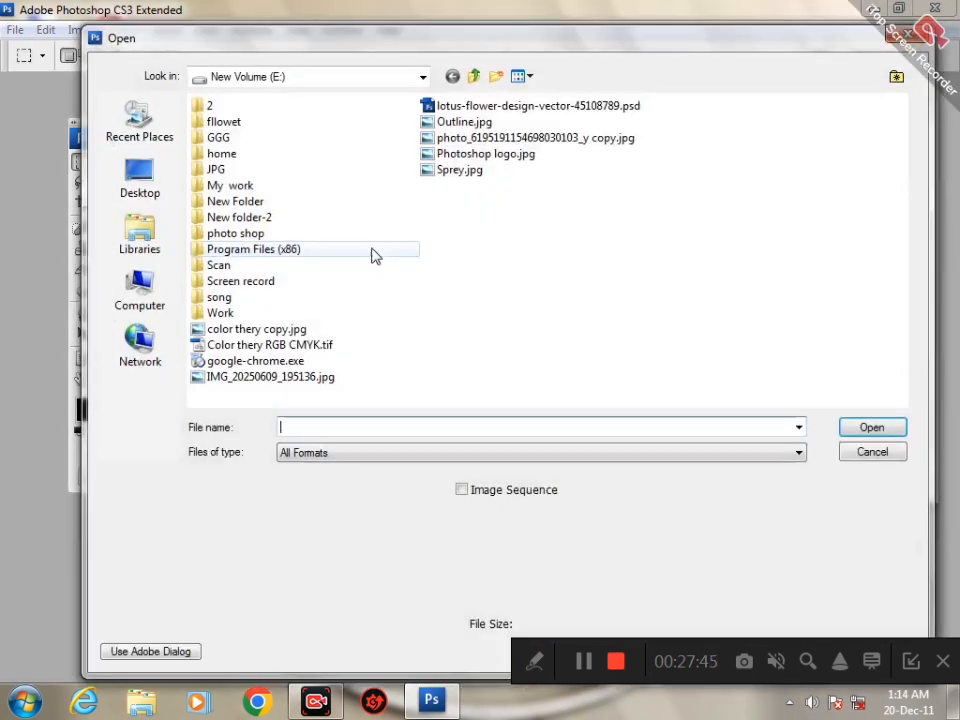
pyautogui.click(457, 169)
pyautogui.click(456, 156)
pyautogui.click(443, 137)
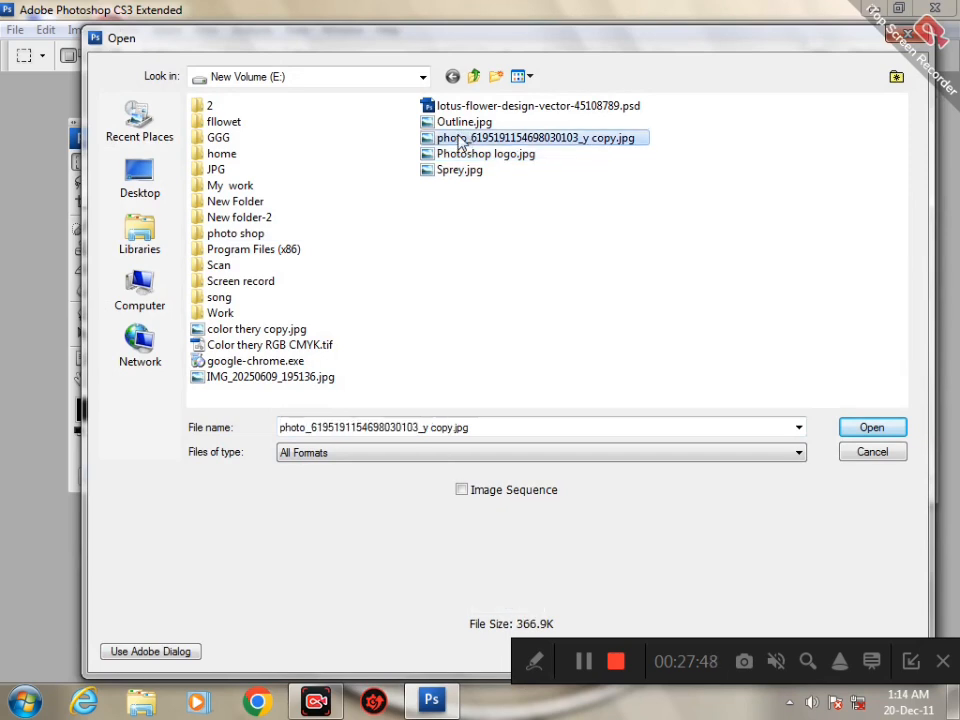
pyautogui.click(325, 382)
pyautogui.click(310, 345)
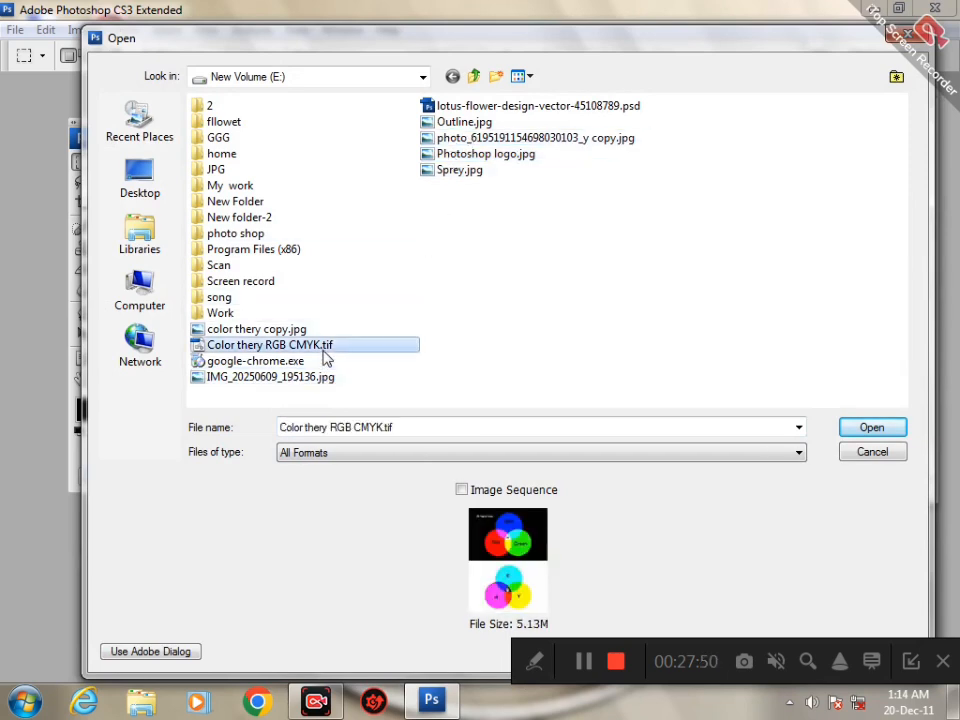
pyautogui.click(320, 380)
pyautogui.click(872, 428)
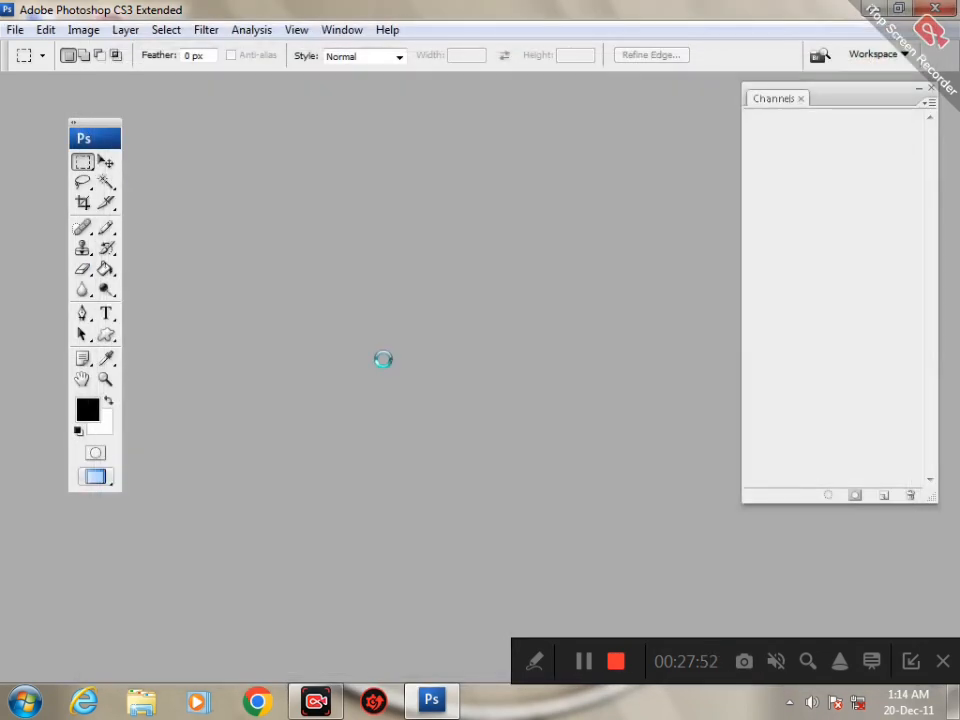